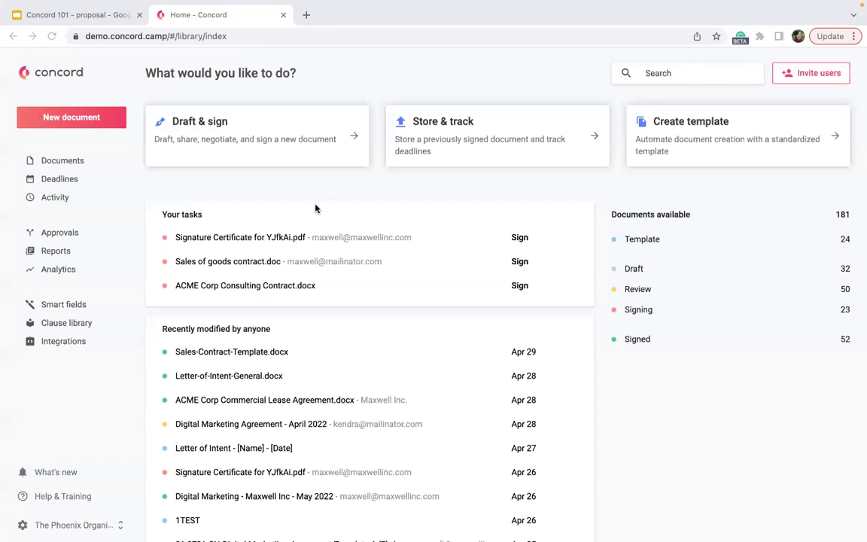
Step: Sign the Signature Certificate for YJfkAi.pdf with a drawn signature, completing 1 of 2 signatures
click(520, 238)
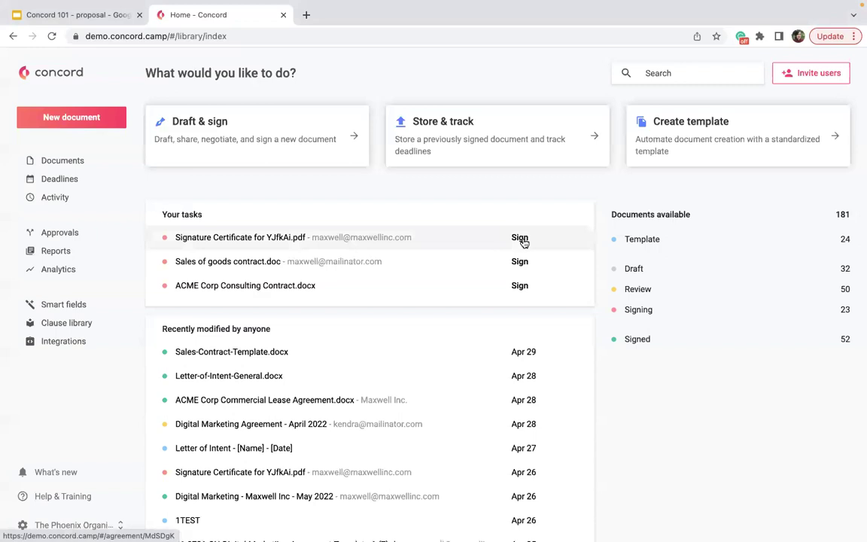
click(520, 237)
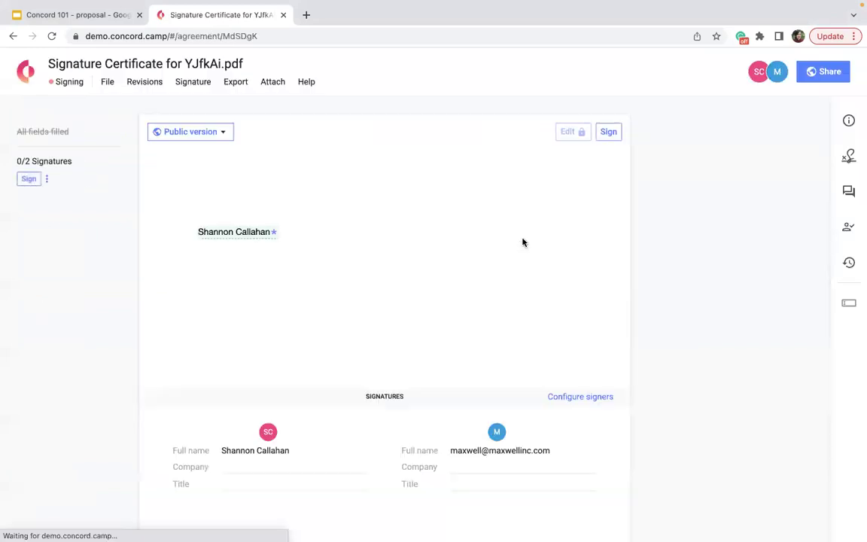
click(610, 132)
click(593, 393)
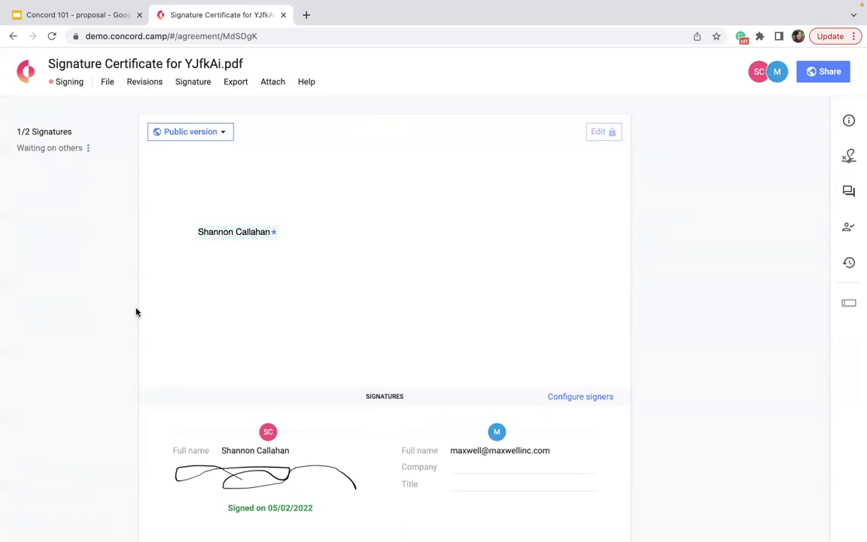
Step: Return Home and scroll the Recently modified list, now led by the signed certificate
click(24, 74)
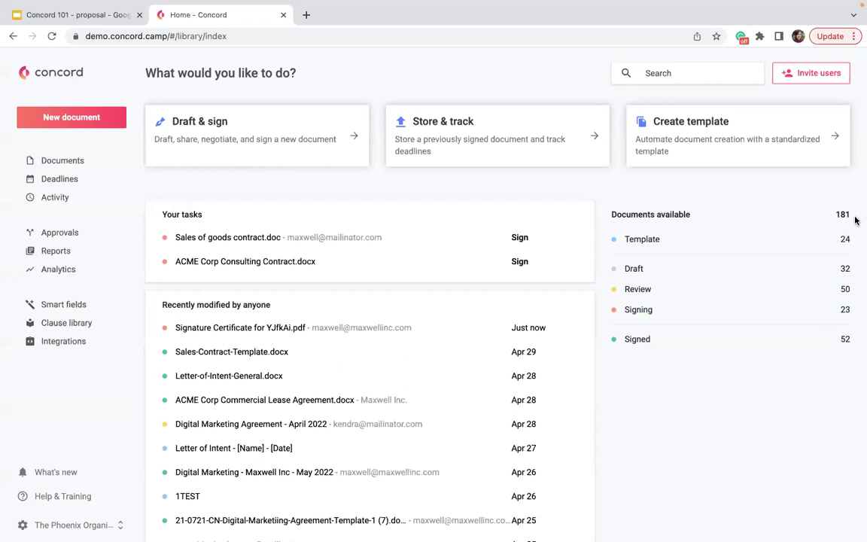
scroll(667, 336, down, 1)
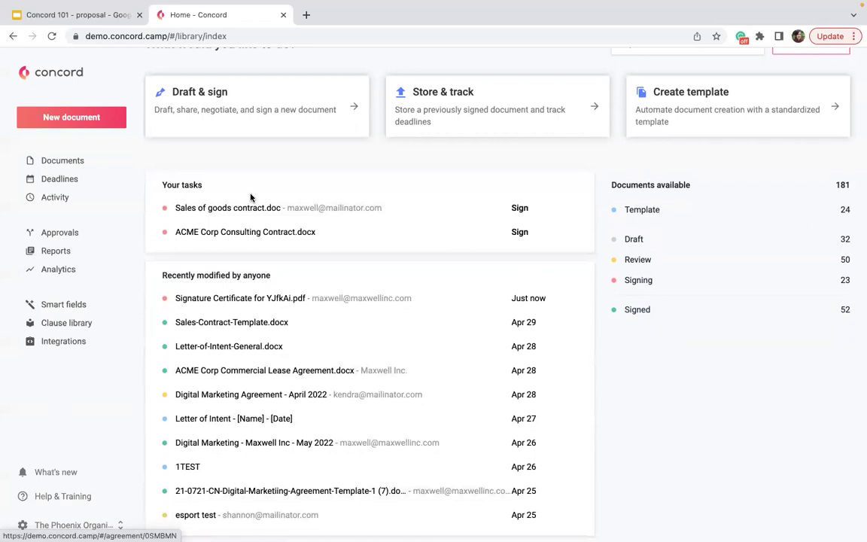
scroll(372, 429, down, 1)
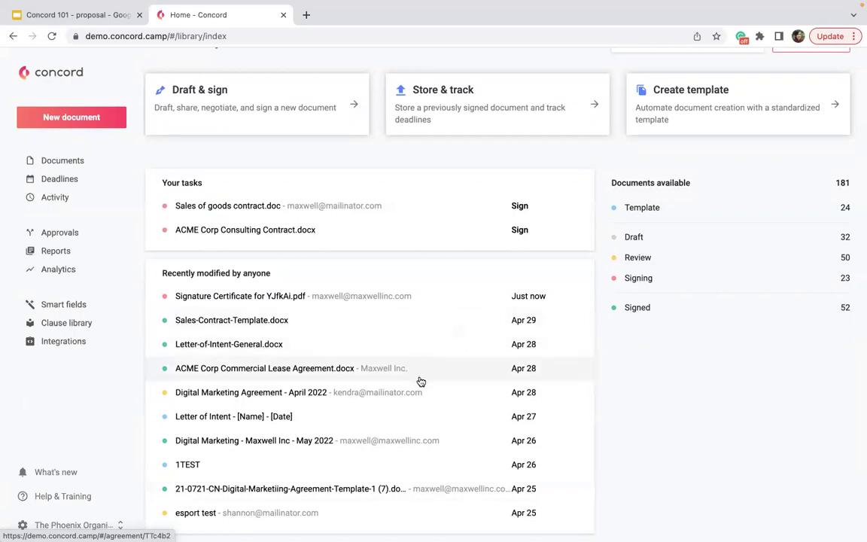
Step: View the Letter of Intent document, then search all documents for 'NDA'
click(398, 416)
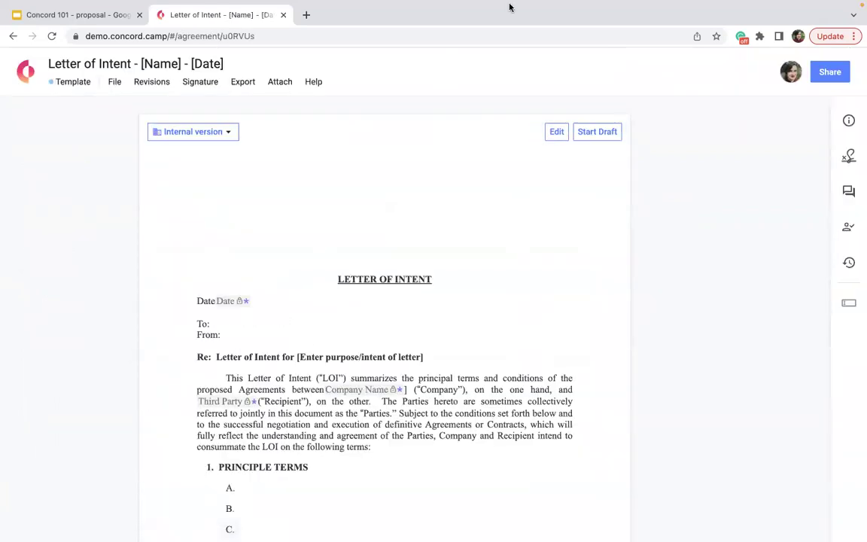
click(25, 71)
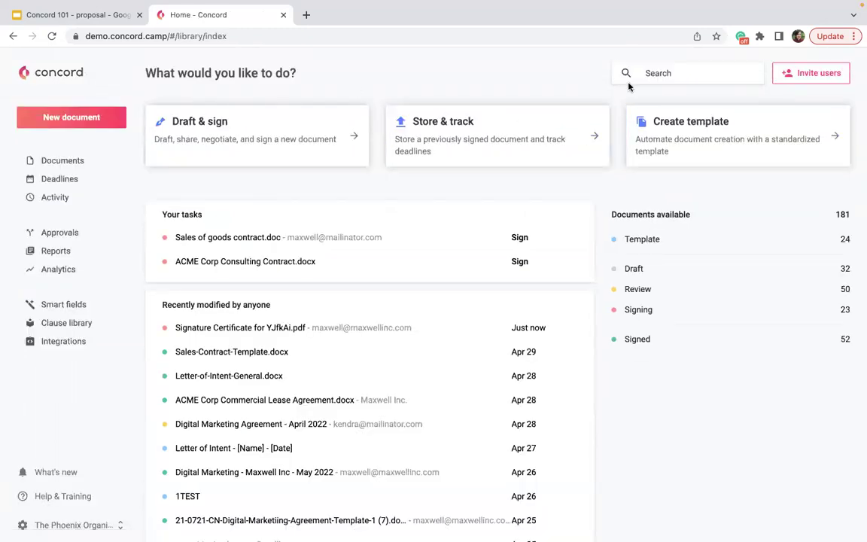
click(670, 76)
text(NDA)
key(Return)
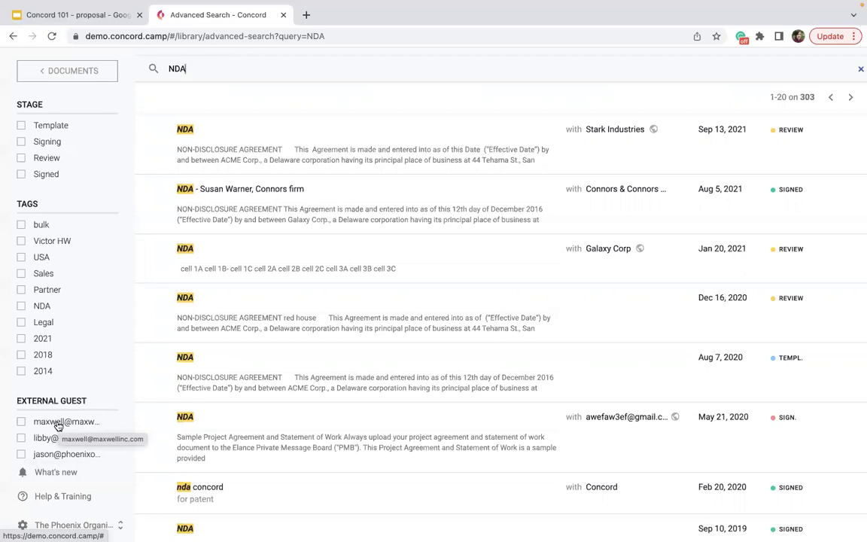
Step: Exit the NDA results via Home and show the Documents inbox of 161 documents
click(46, 76)
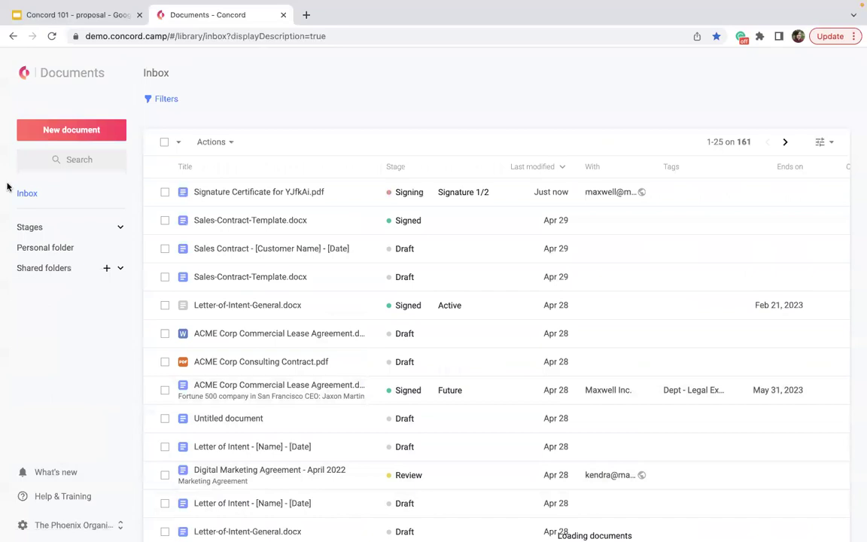
click(26, 73)
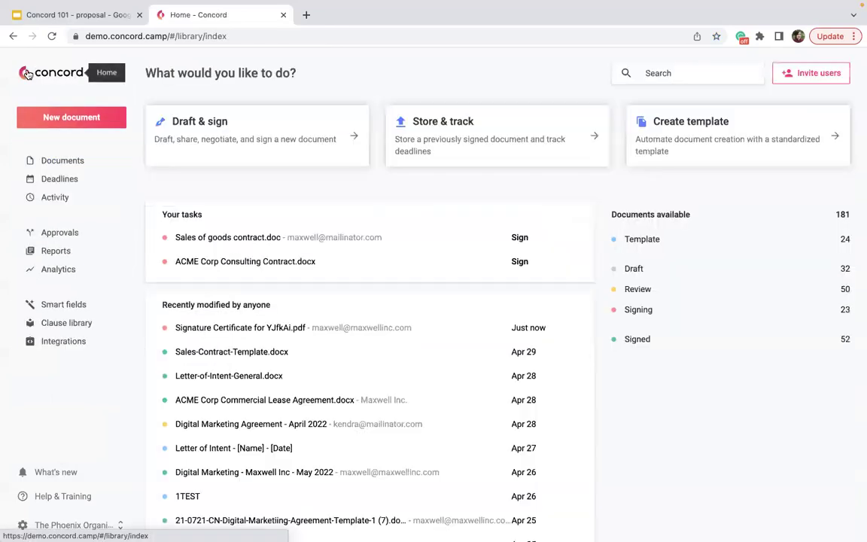
click(49, 163)
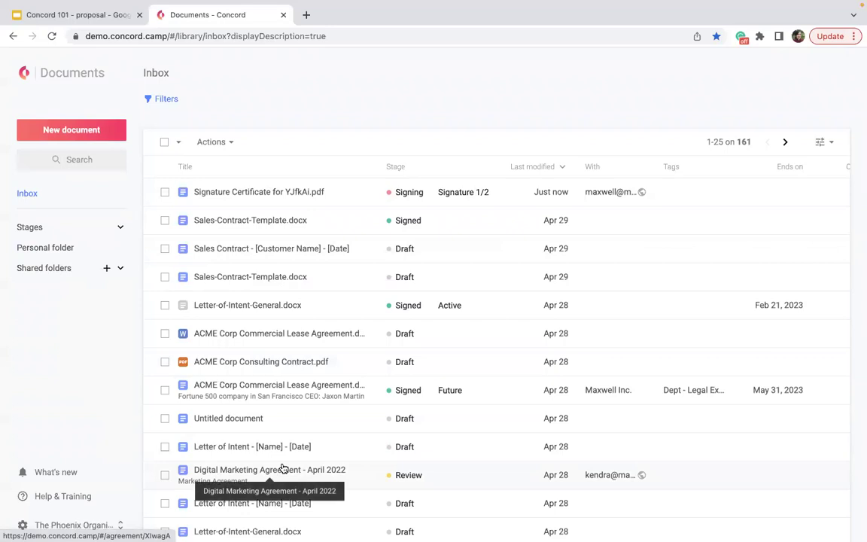
Step: Expand Stages and Shared folders, browse the Personal folder, and return to the Inbox
click(120, 228)
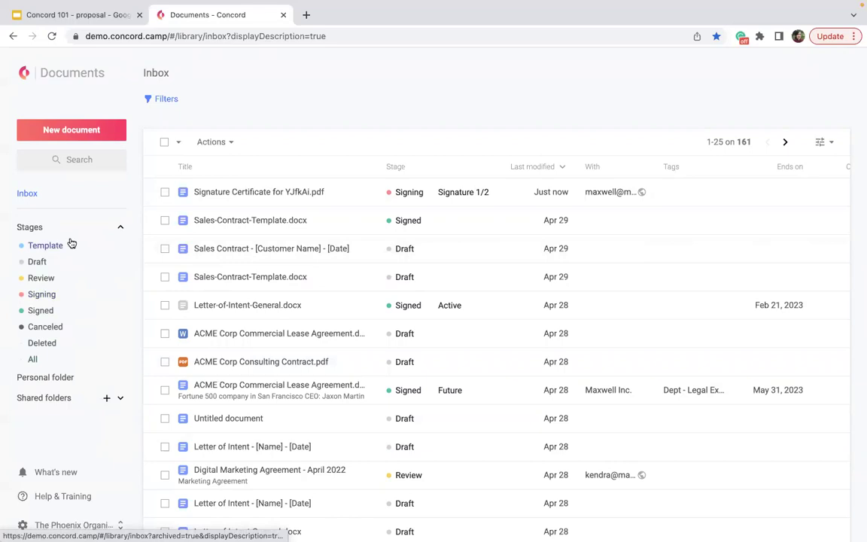
click(59, 378)
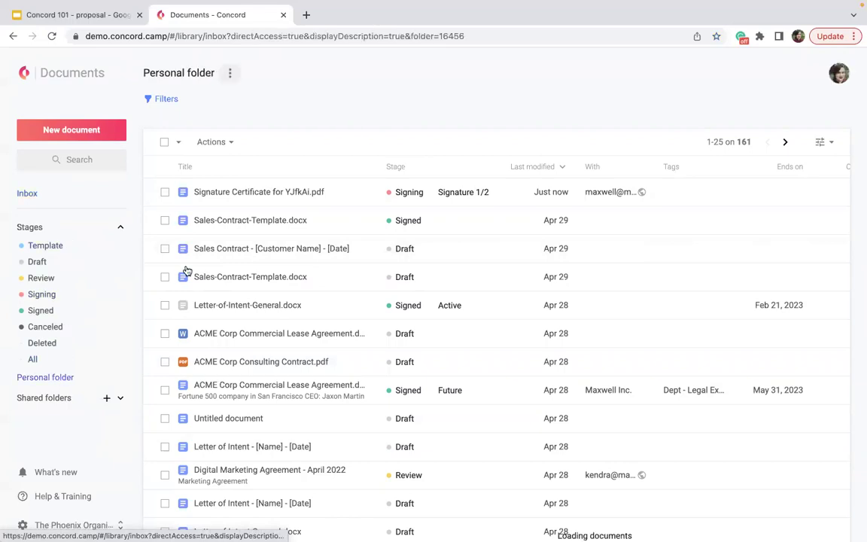
click(72, 395)
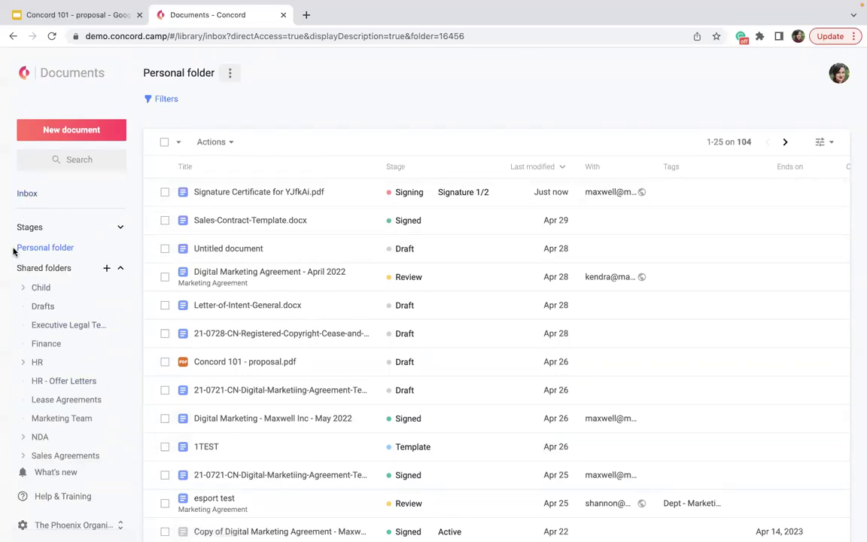
click(27, 195)
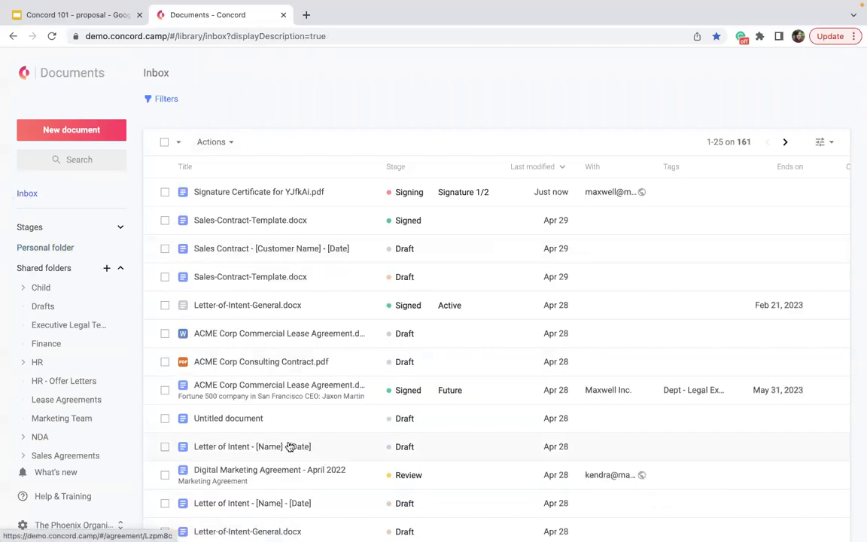
click(48, 248)
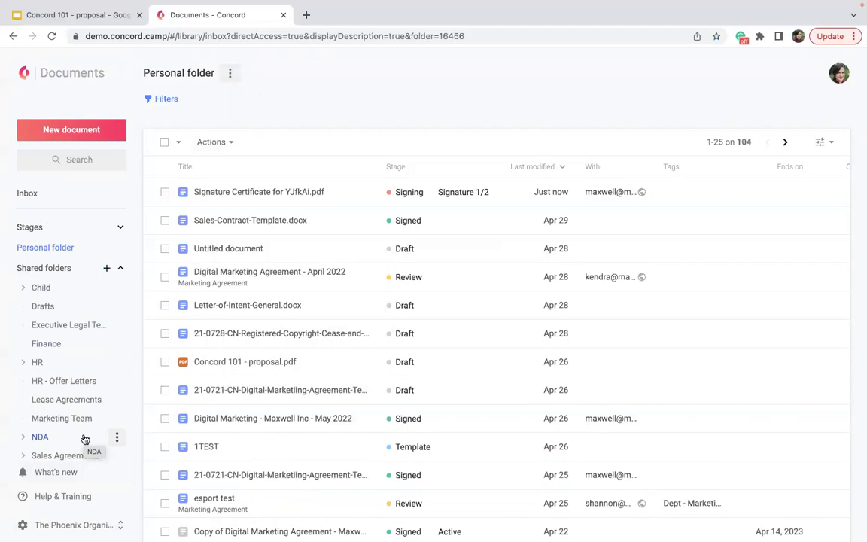
click(36, 197)
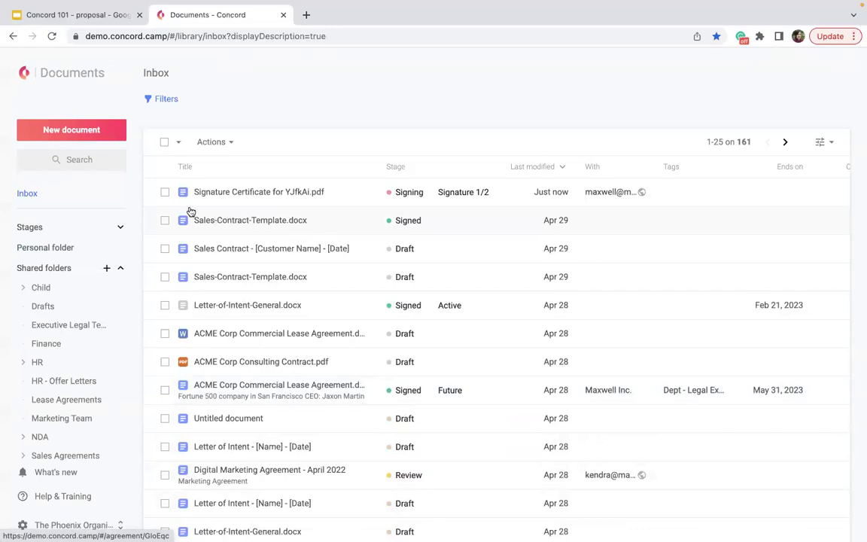
Step: Select the Signature Certificate and Sales Contract draft and show the Actions dropdown
click(165, 192)
click(164, 248)
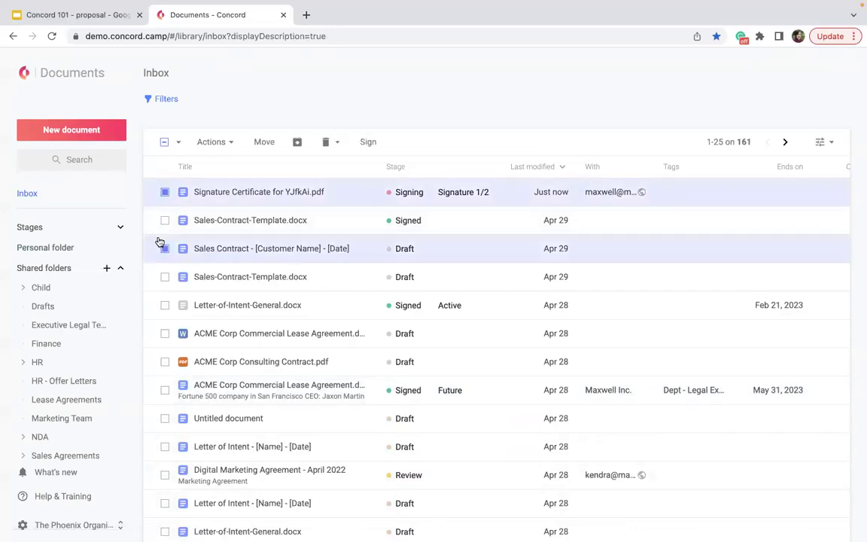
click(222, 143)
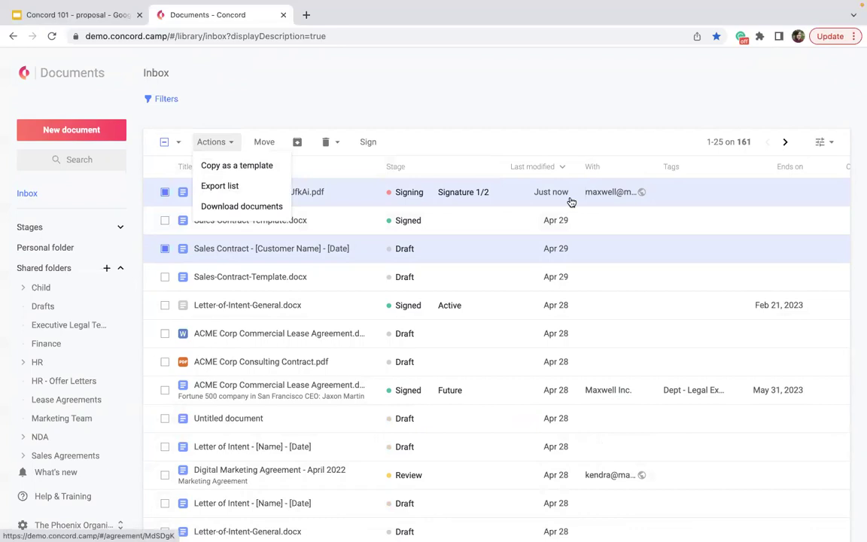
scroll(572, 202, right, 5)
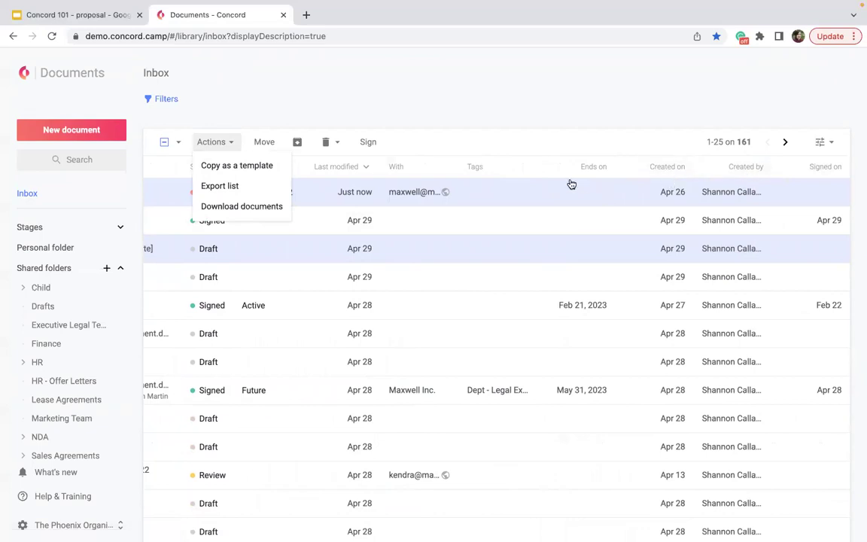
scroll(565, 187, left, 1)
scroll(564, 187, left, 5)
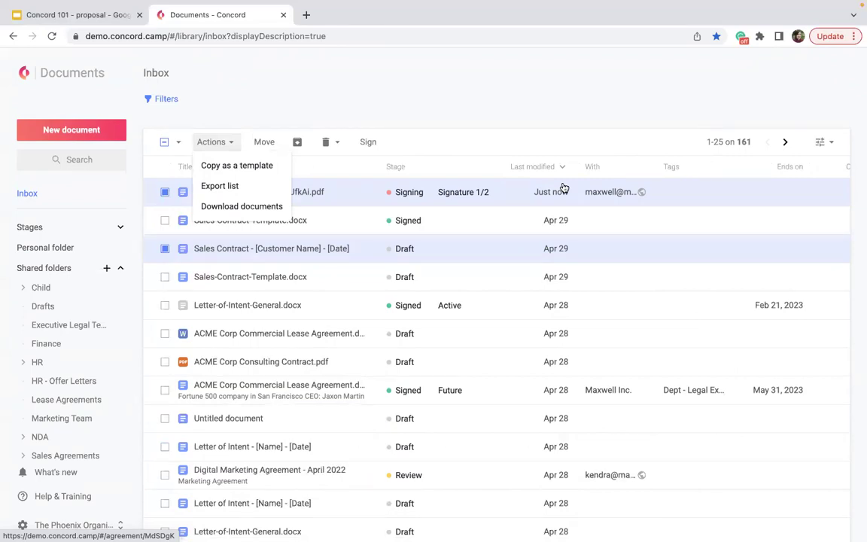
click(265, 142)
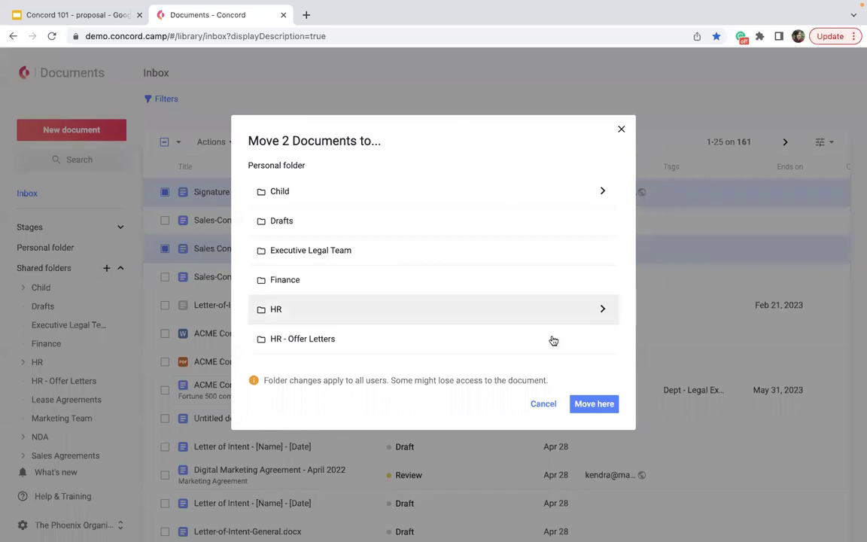
click(622, 129)
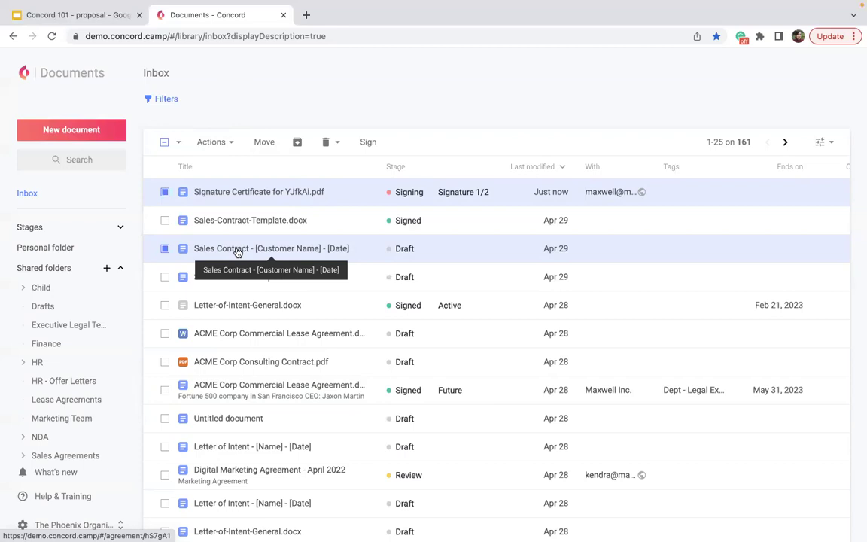
Step: Toggle the archived-documents filter on and off, then delete Letter-of-Intent-General.docx
click(155, 100)
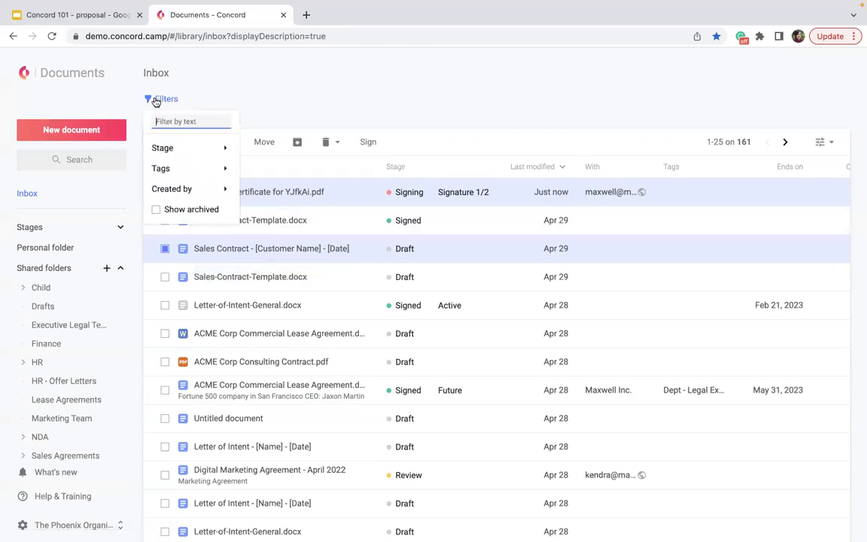
click(150, 215)
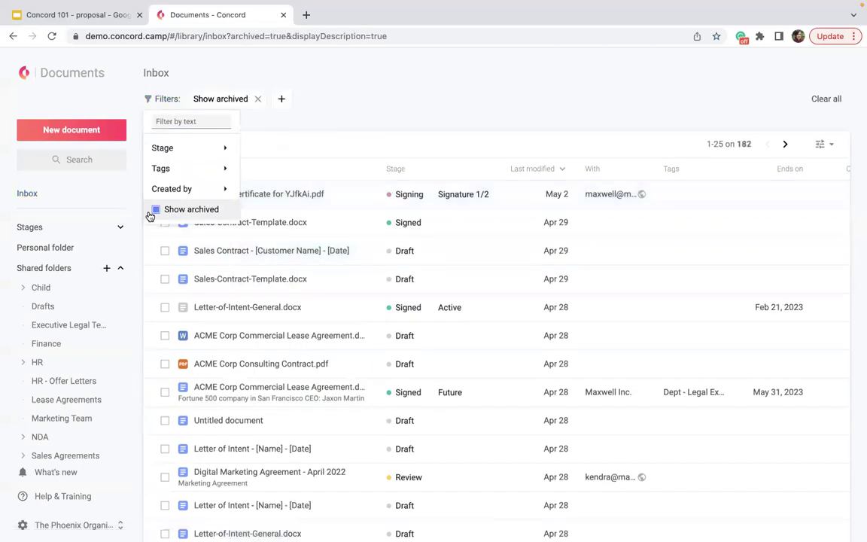
click(257, 101)
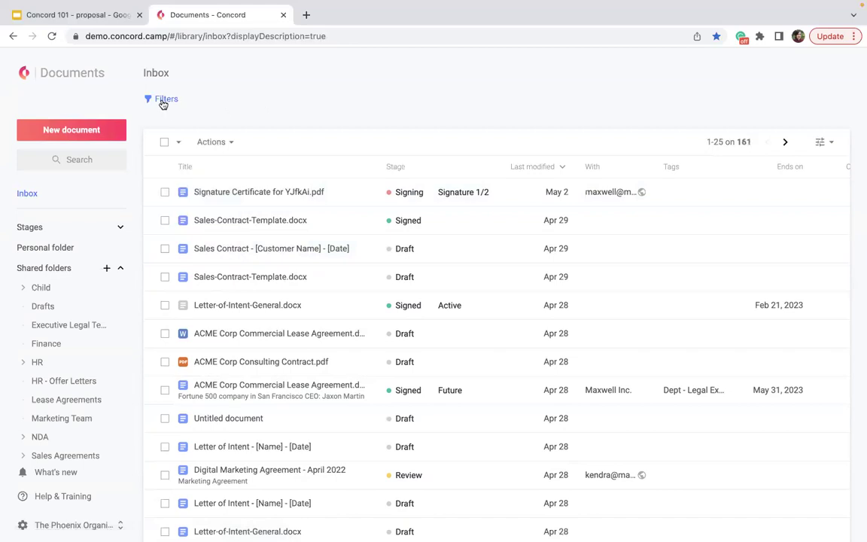
click(164, 192)
click(338, 140)
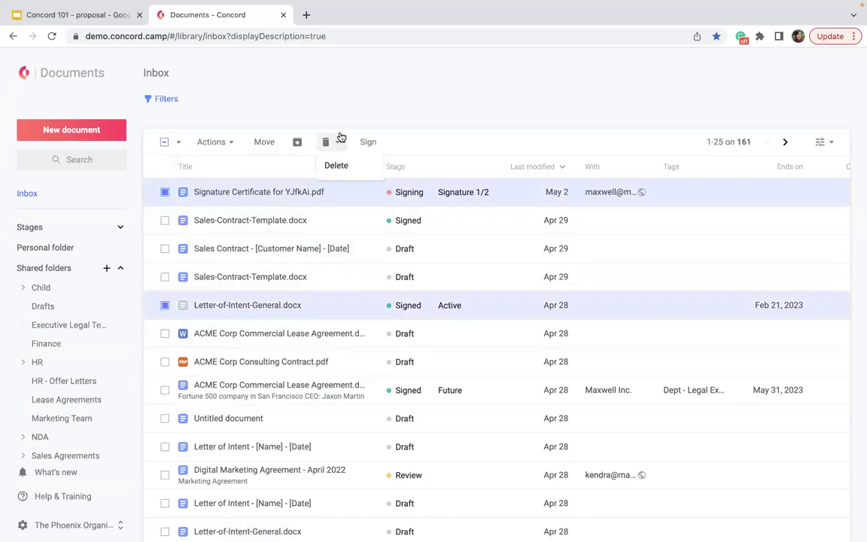
click(338, 173)
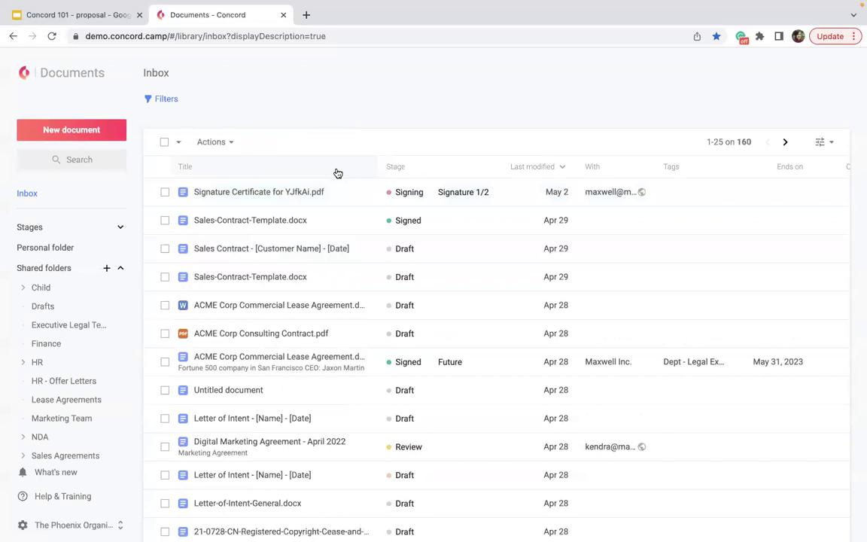
Step: Restore the COnstuling COntract and ACME Corp Commercial Lease Agreement templates from Deleted
click(83, 228)
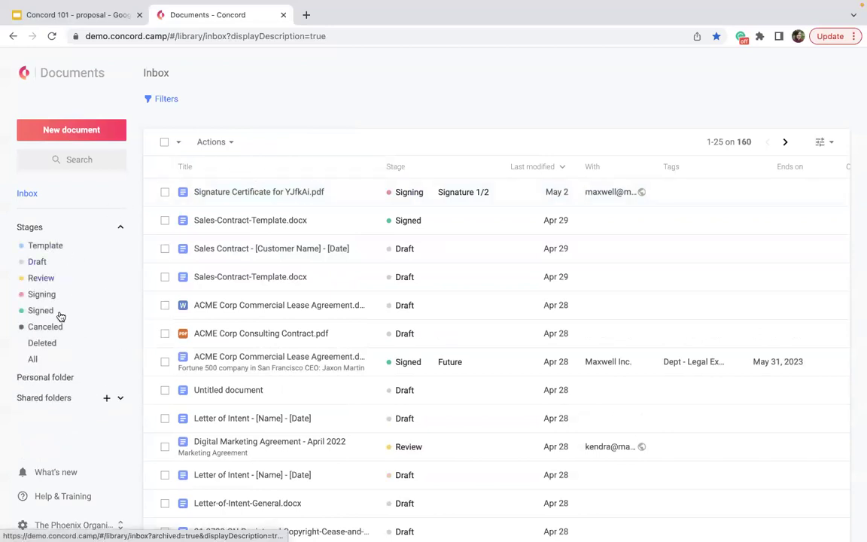
click(48, 344)
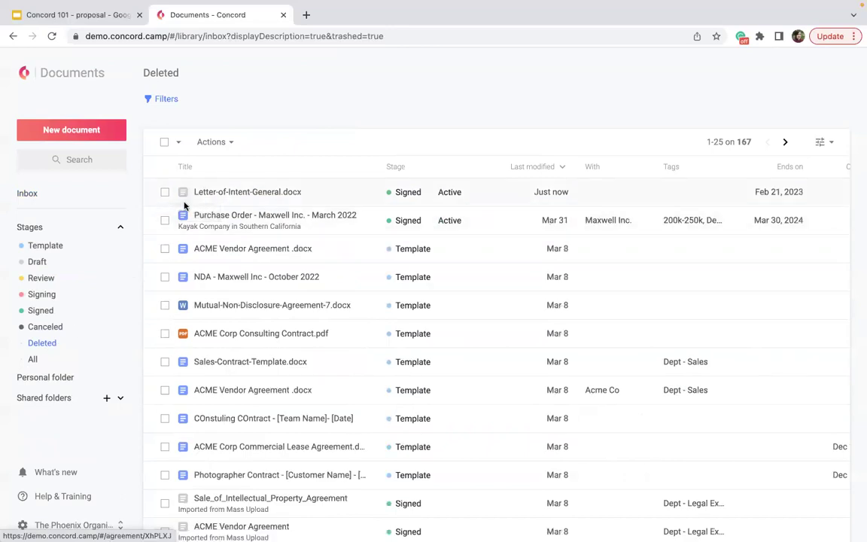
click(165, 446)
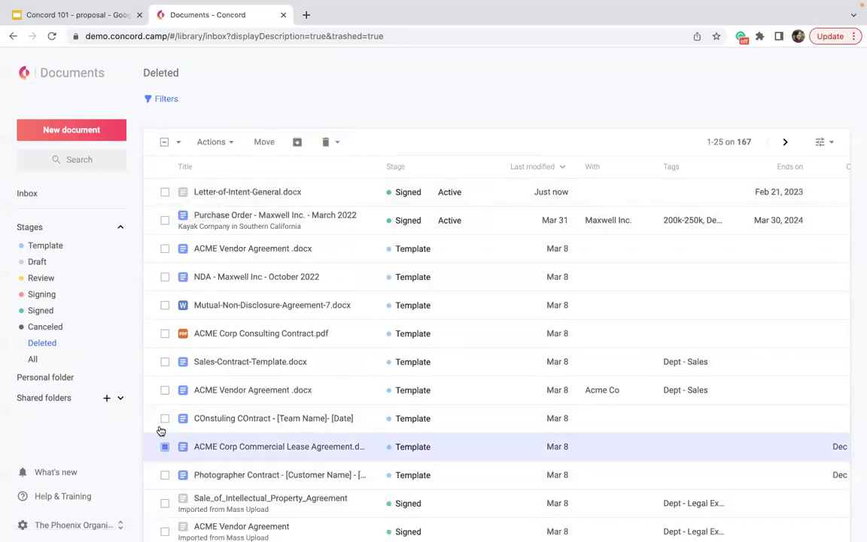
click(164, 418)
click(337, 143)
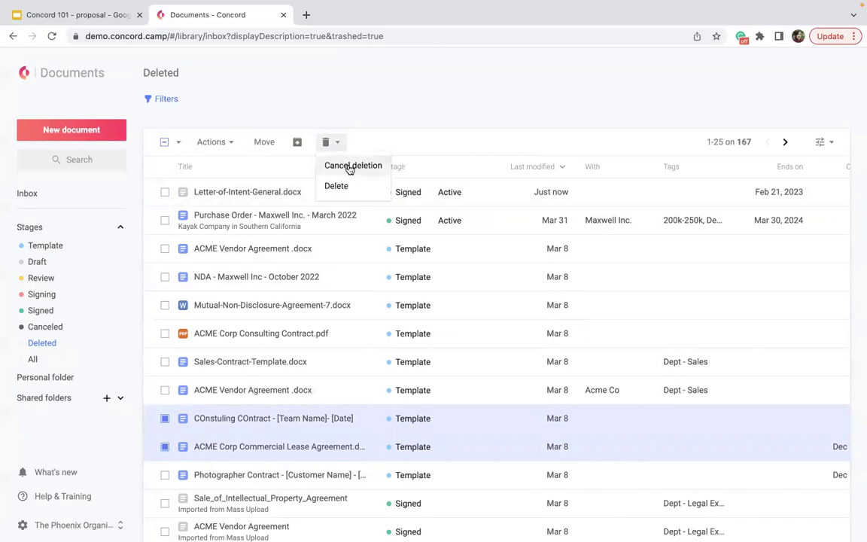
click(351, 167)
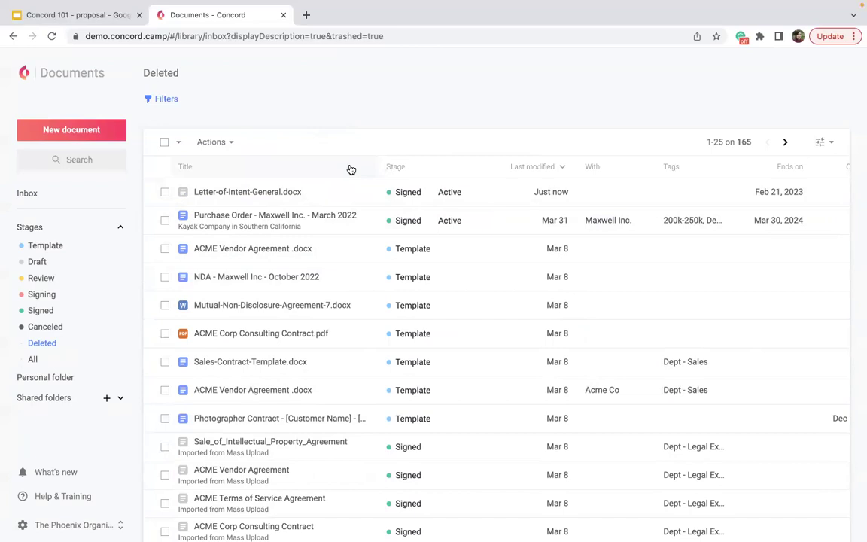
Step: Go to the Home dashboard, then to the Deadlines report of 99 upcoming deadlines
click(22, 76)
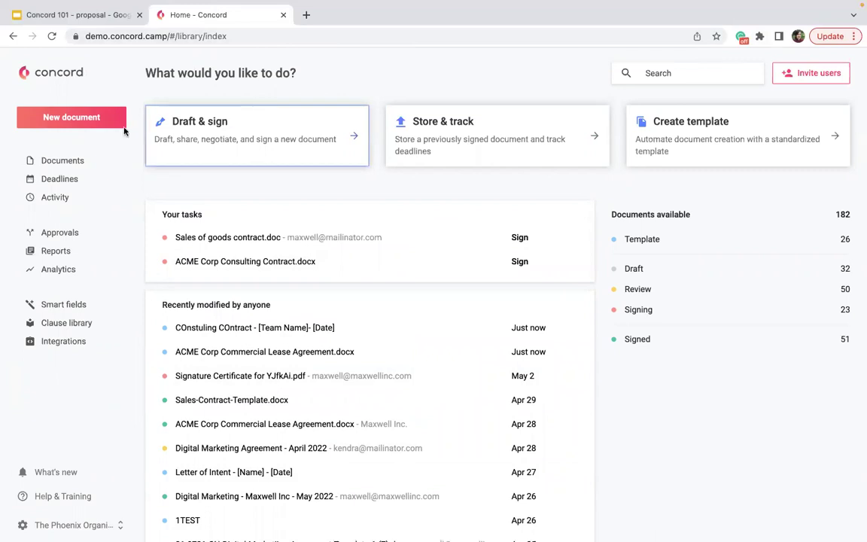
click(59, 179)
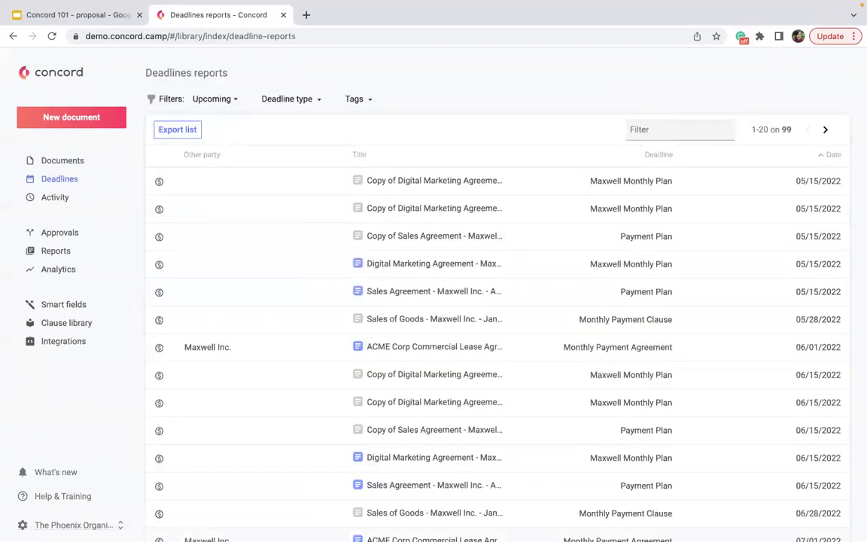
Step: Scroll through the upcoming deadlines list, then show the Activity feed
mouse_move(245, 514)
scroll(577, 267, down, 1)
scroll(577, 267, down, 3)
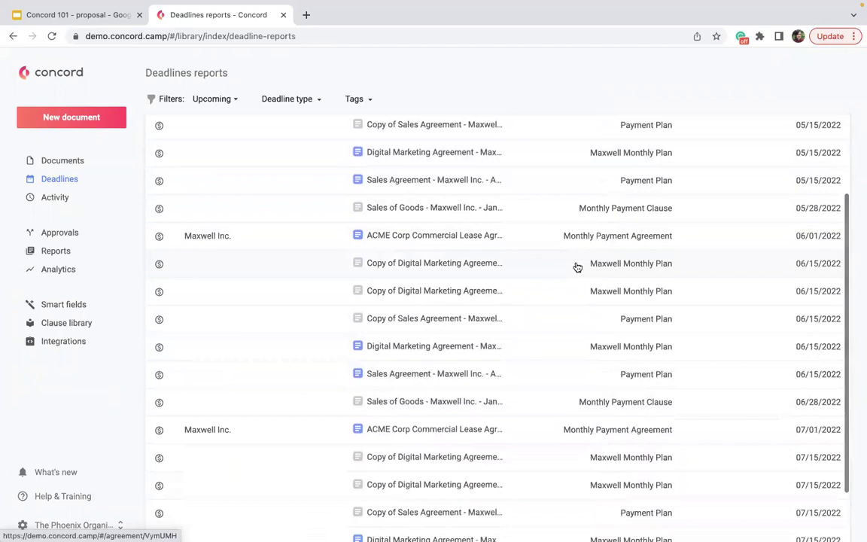
scroll(577, 267, down, 3)
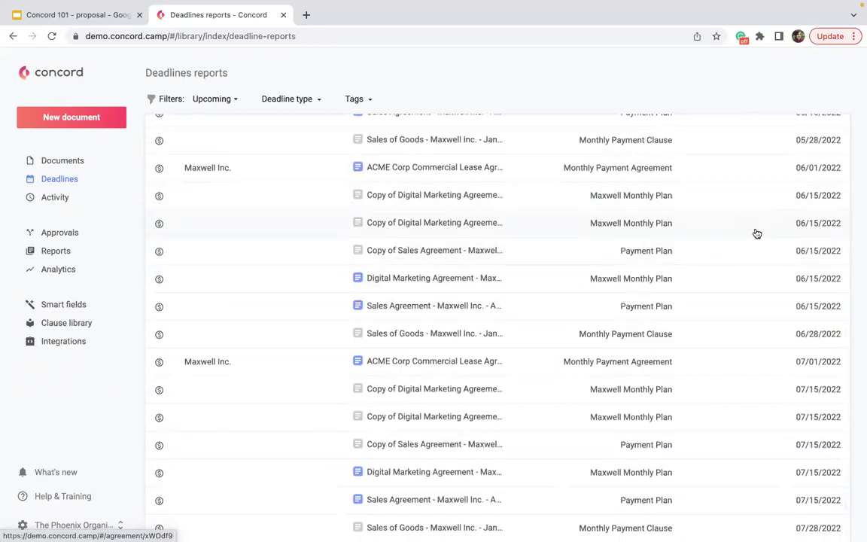
scroll(715, 267, up, 6)
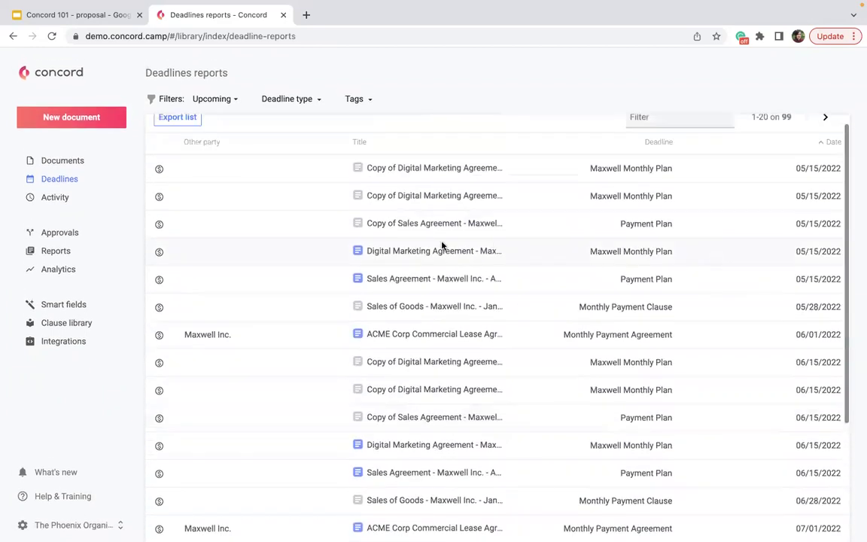
click(50, 202)
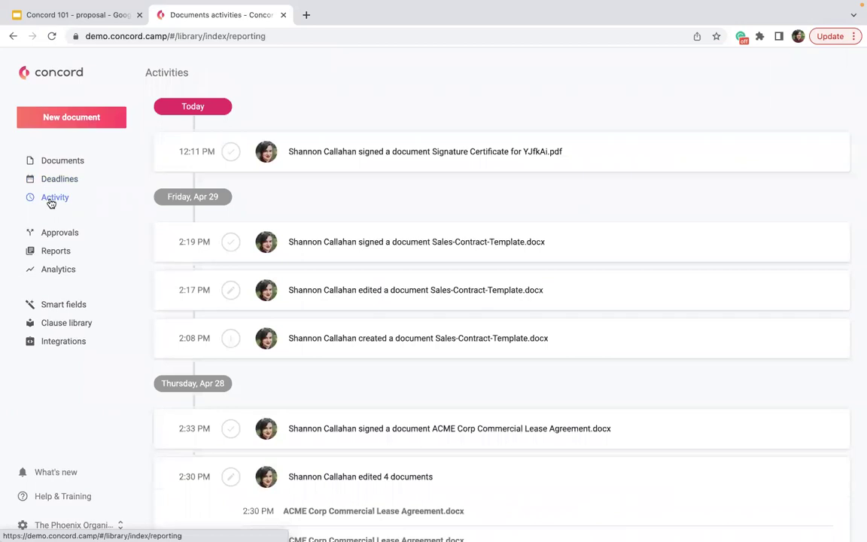
scroll(362, 219, down, 3)
scroll(362, 219, down, 7)
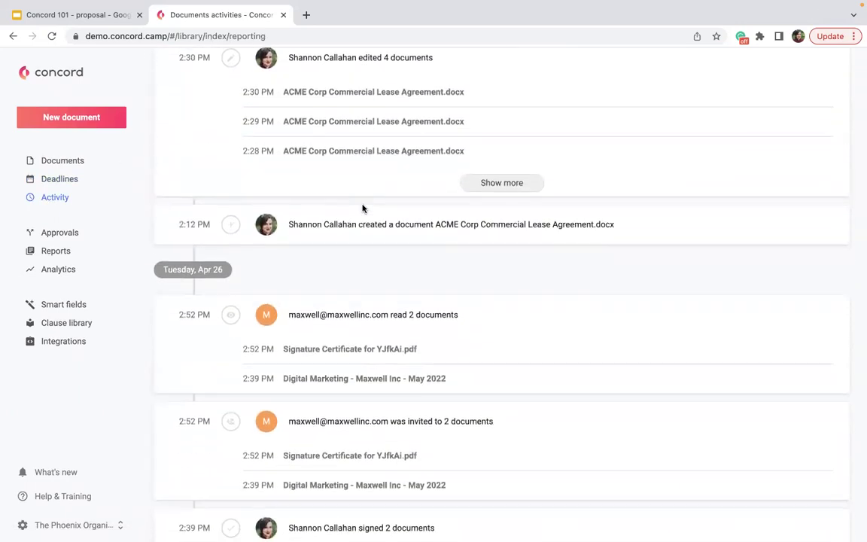
scroll(362, 209, down, 10)
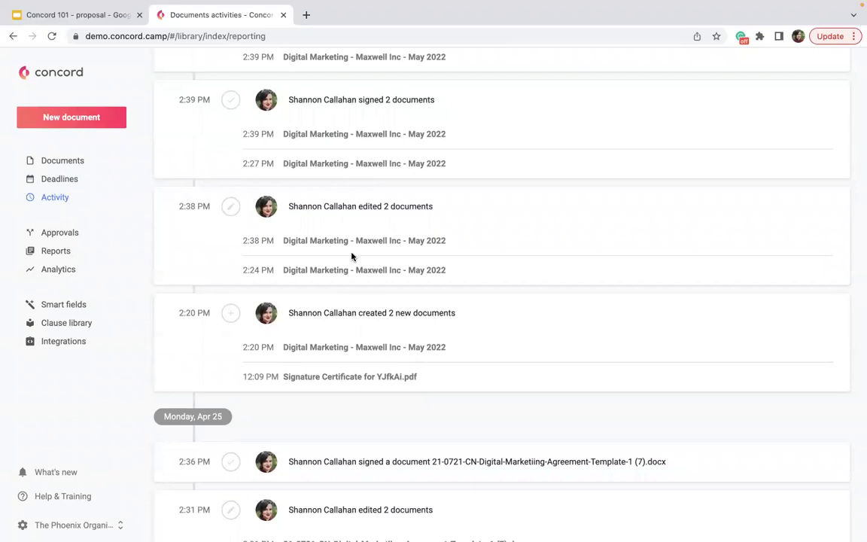
scroll(352, 257, down, 8)
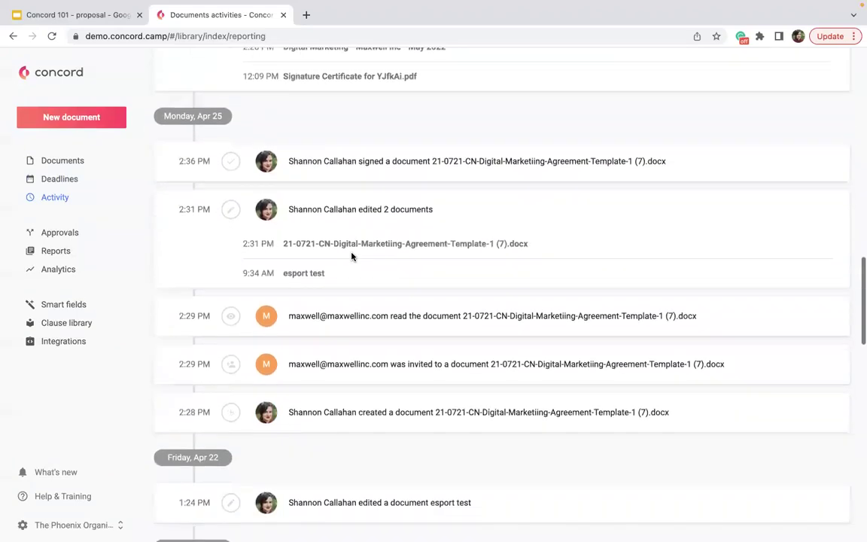
scroll(351, 256, down, 2)
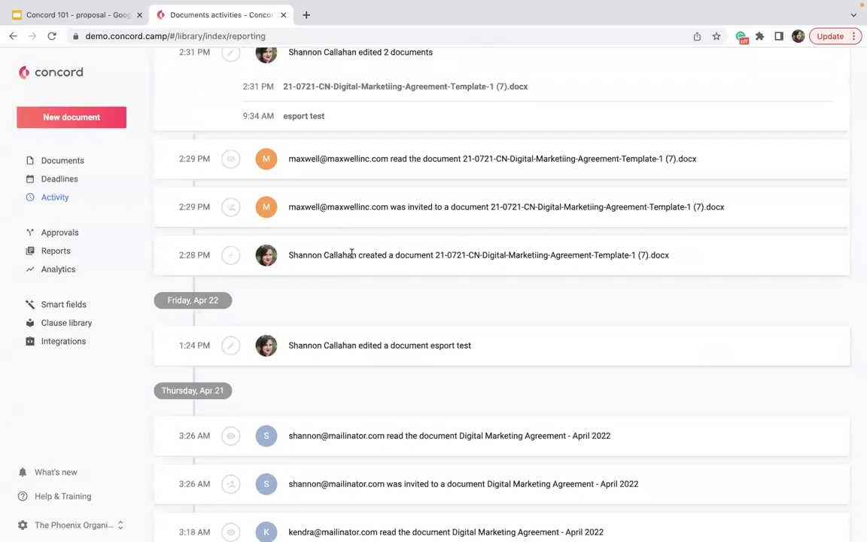
scroll(352, 254, down, 12)
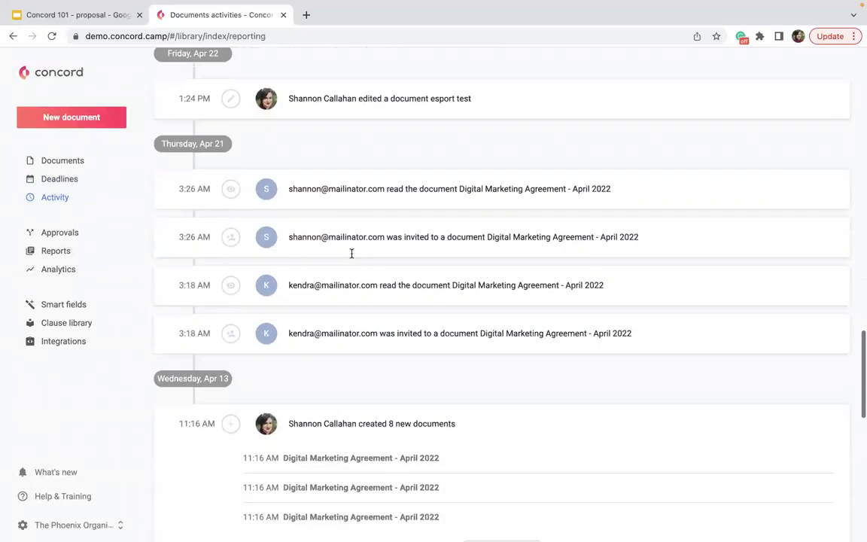
scroll(293, 306, down, 7)
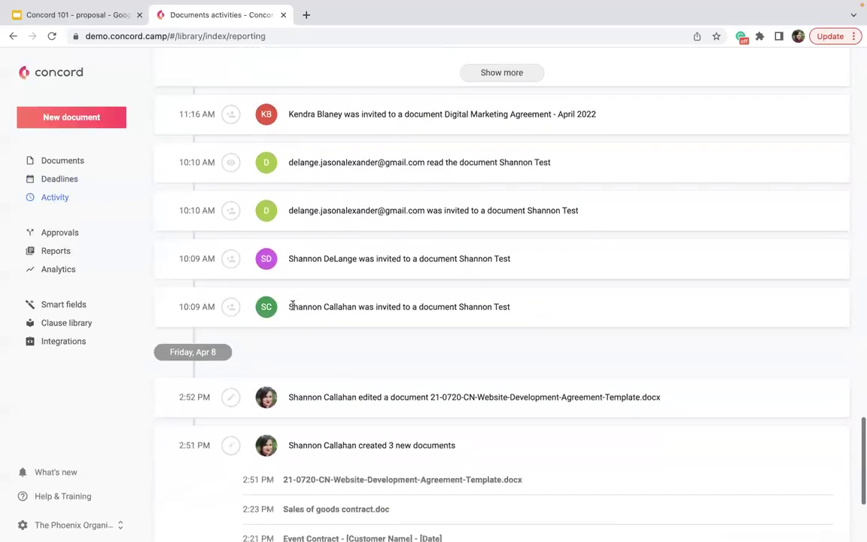
scroll(294, 291, up, 12)
scroll(294, 291, up, 7)
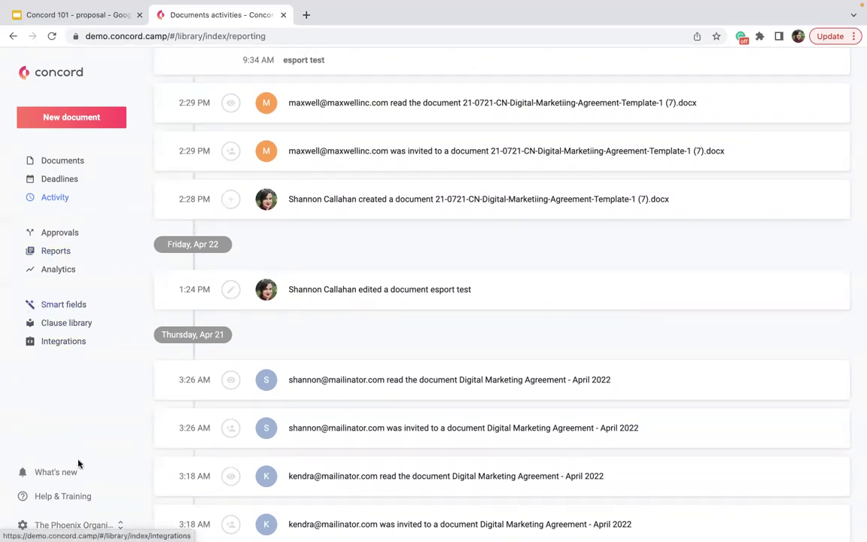
Step: Reach Settings through the organization switcher, landing on the My details profile page
click(73, 525)
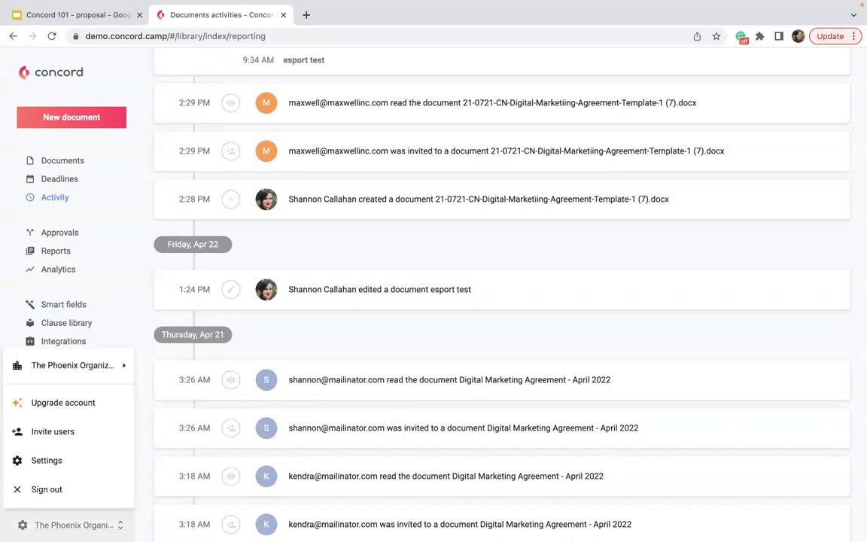
click(60, 466)
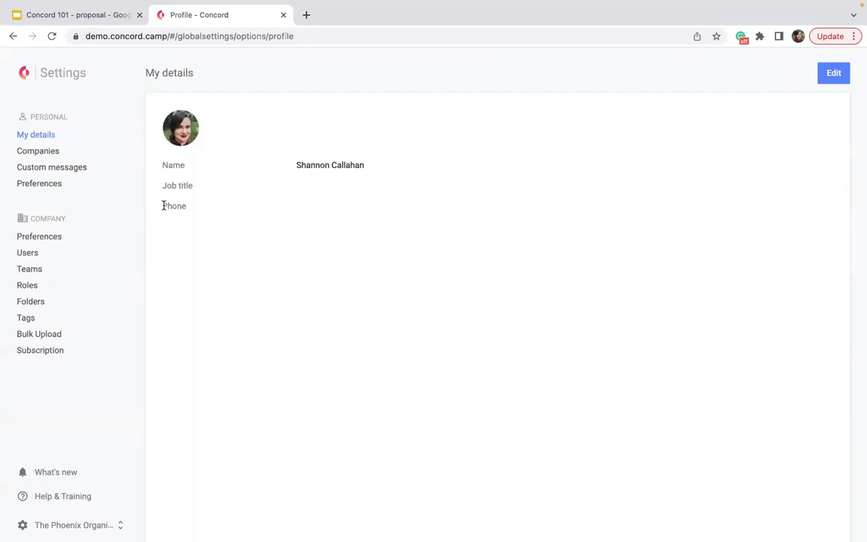
Step: From My details, open Companies listing Acme Global, The Phoenix Organization and Yvonne Co
click(828, 75)
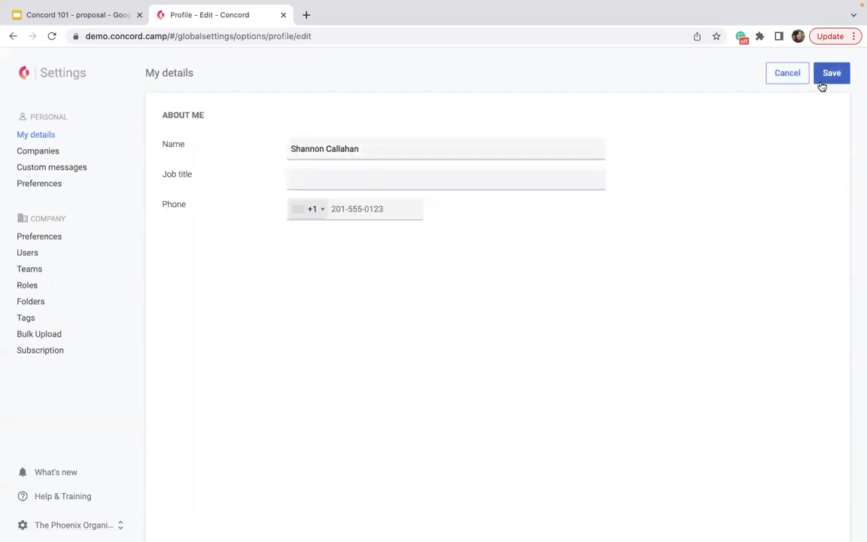
click(48, 155)
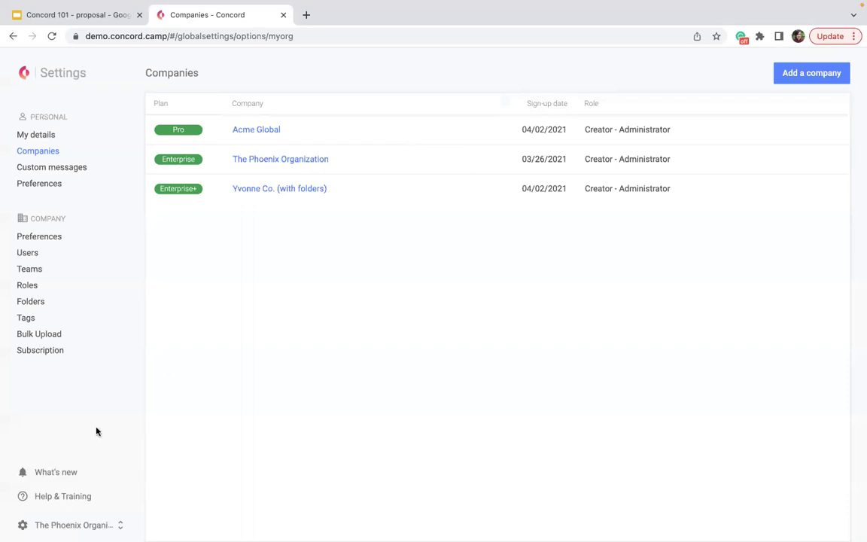
Step: Stay in The Phoenix Organization and open Custom messages, showing NDA Agreements and Sales Agreemenr
click(71, 525)
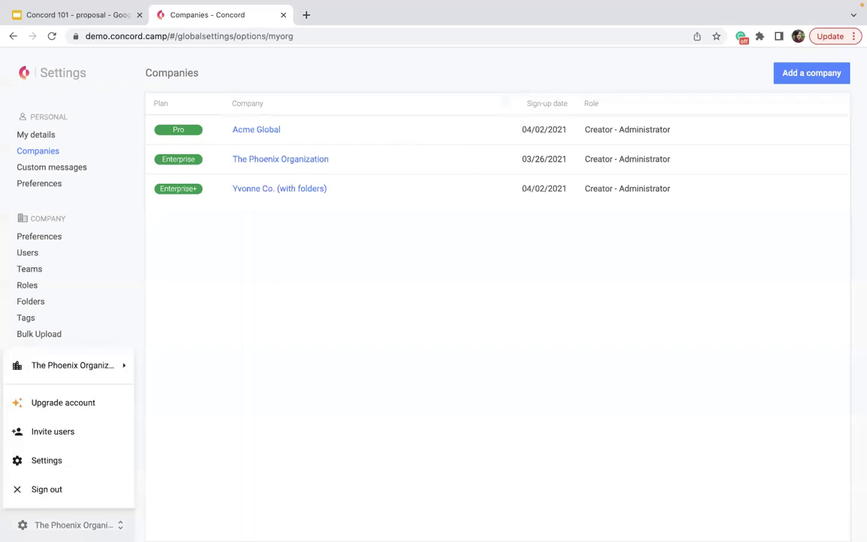
mouse_move(97, 373)
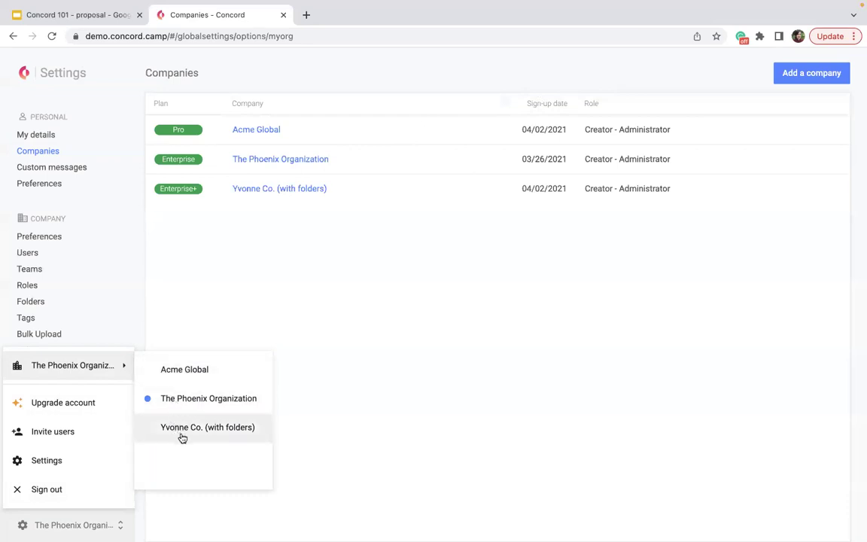
click(198, 398)
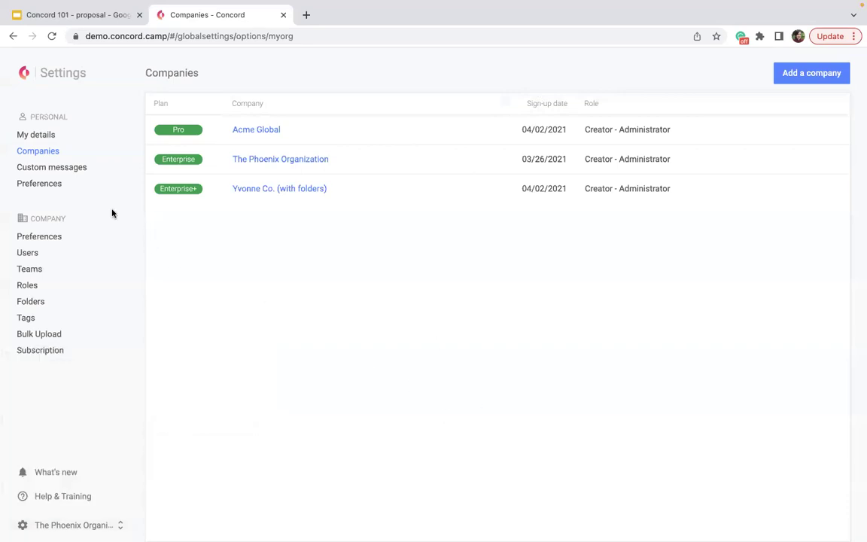
click(73, 168)
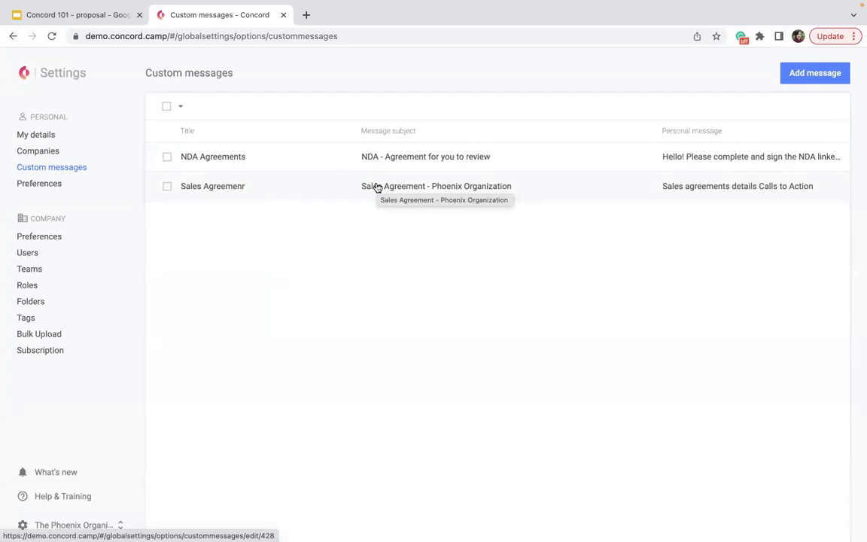
Step: Review and re-save the NDA Agreements message unchanged, then go to personal Preferences
click(475, 160)
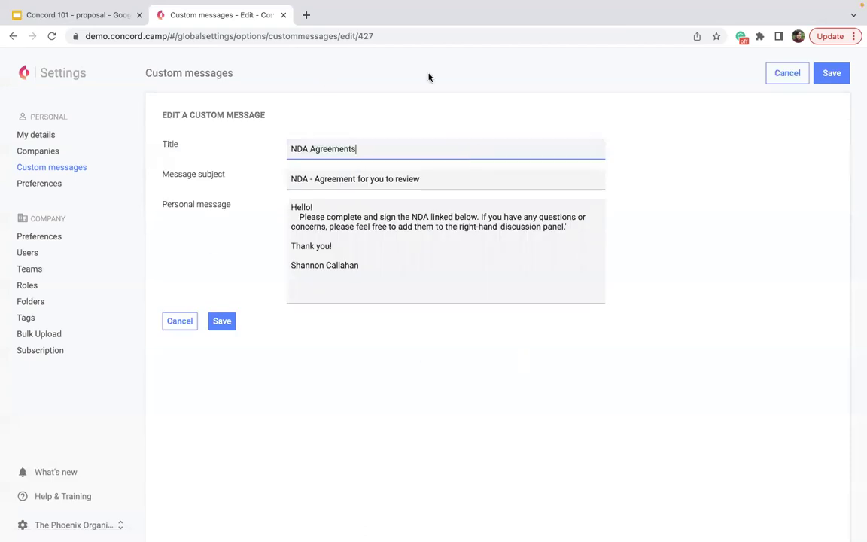
drag(417, 259, 275, 210)
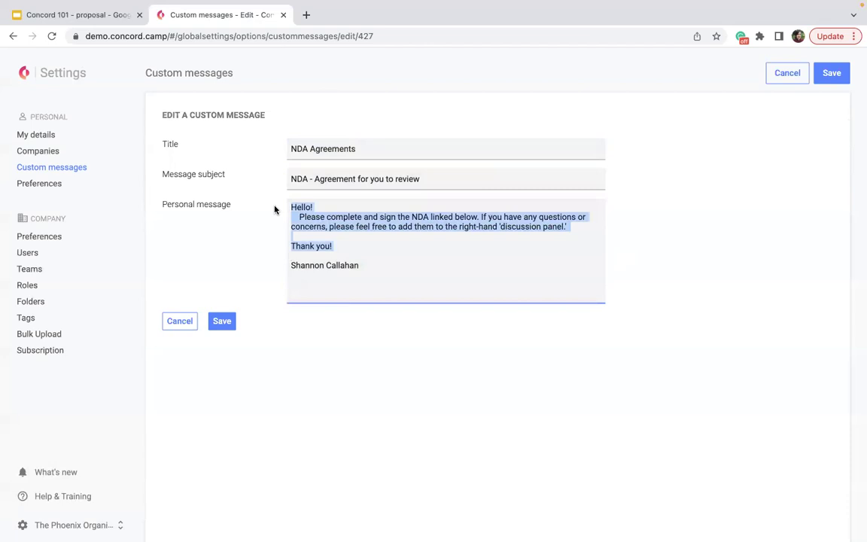
click(436, 267)
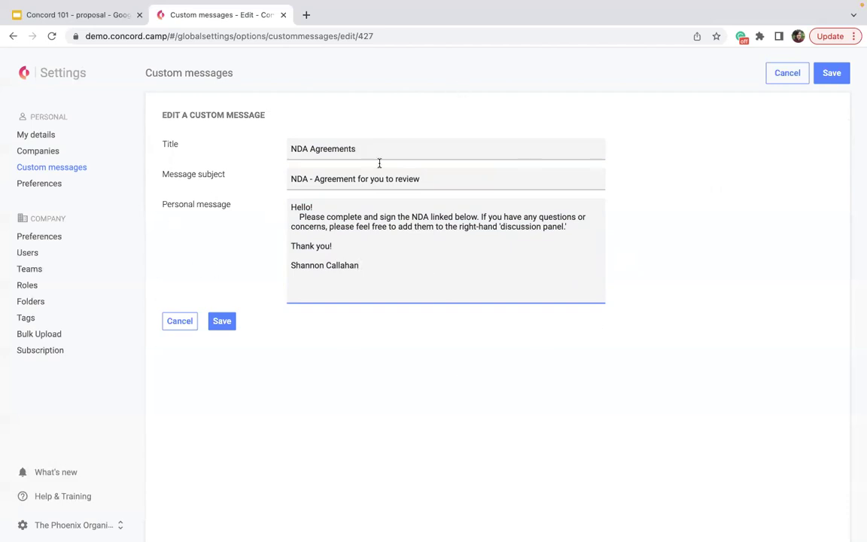
click(222, 322)
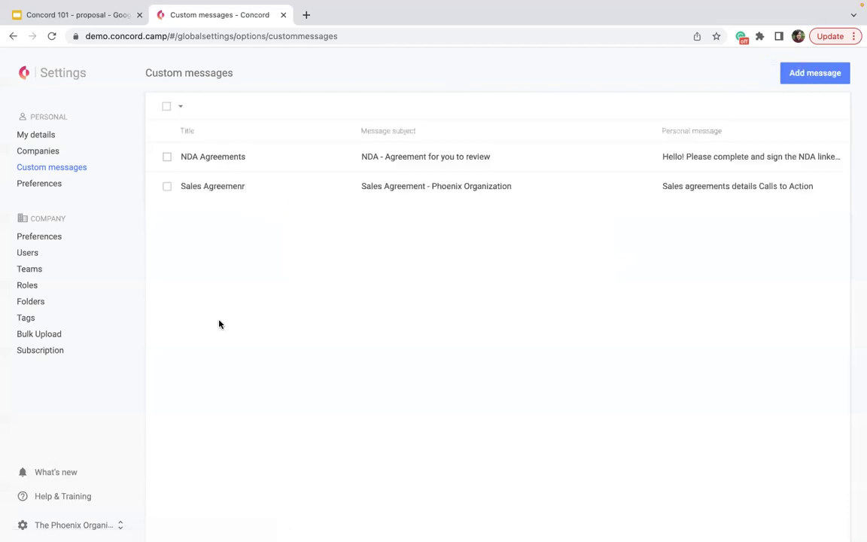
click(48, 185)
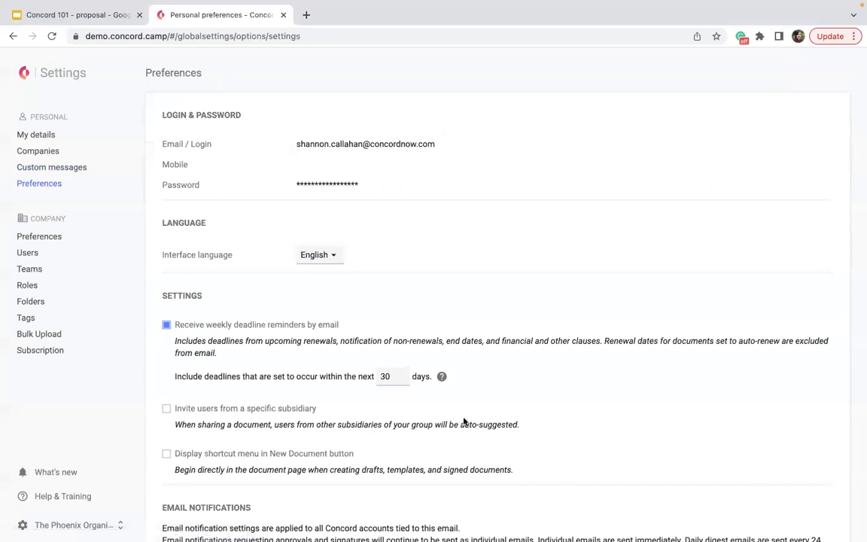
scroll(463, 421, down, 2)
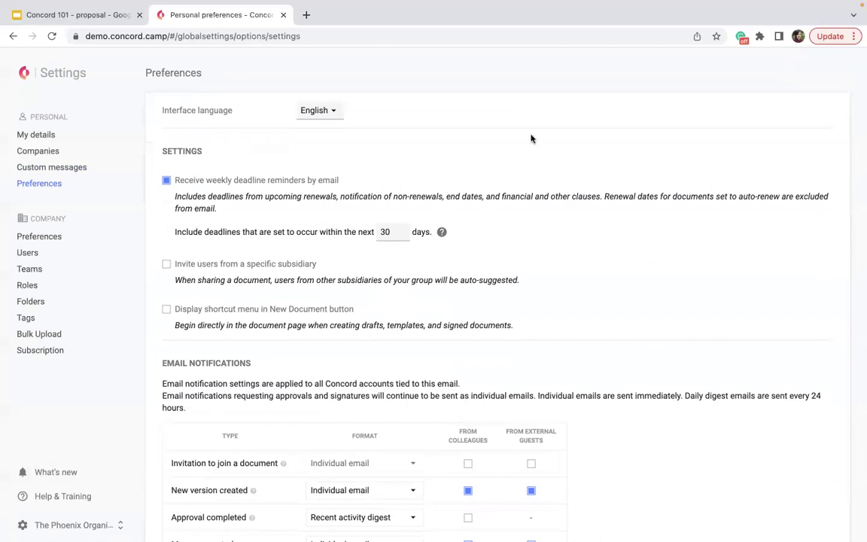
scroll(472, 155, up, 1)
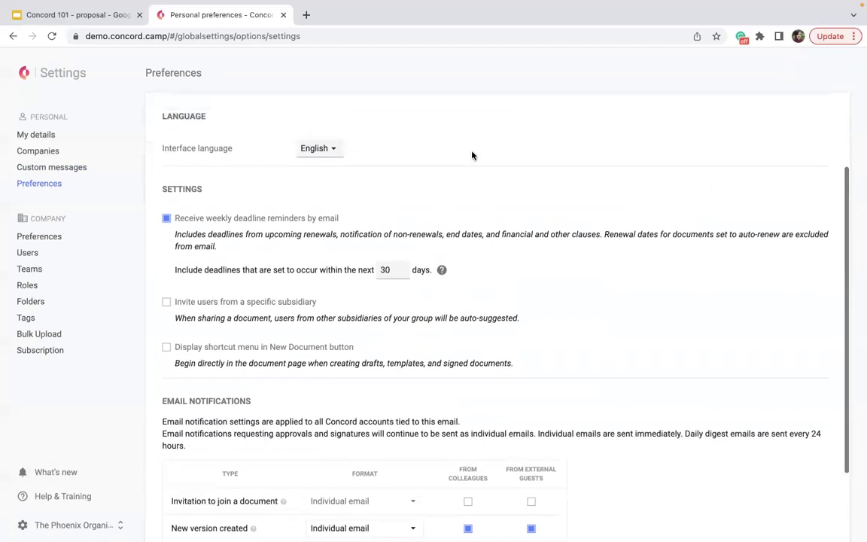
scroll(471, 155, up, 2)
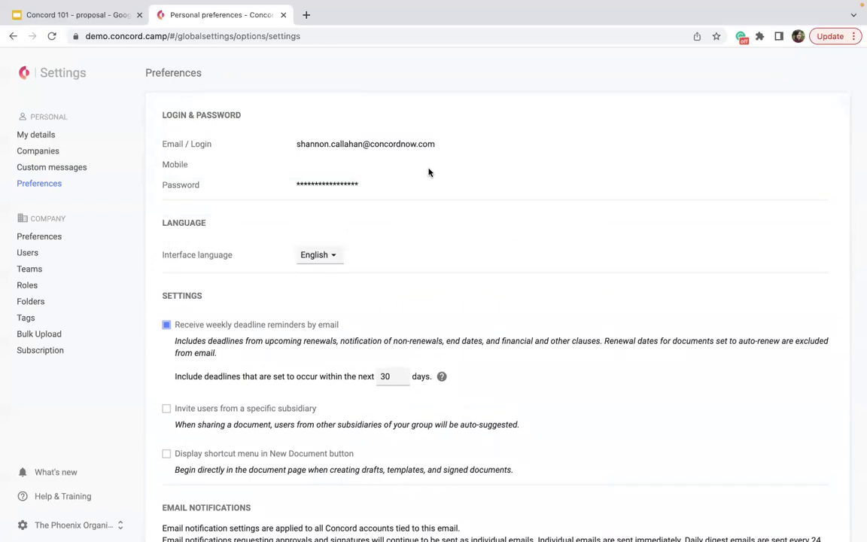
click(329, 255)
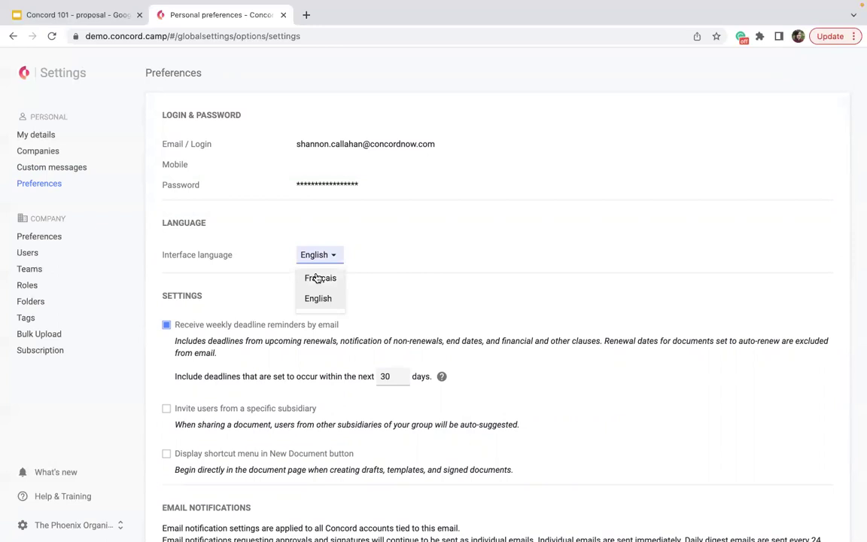
click(444, 214)
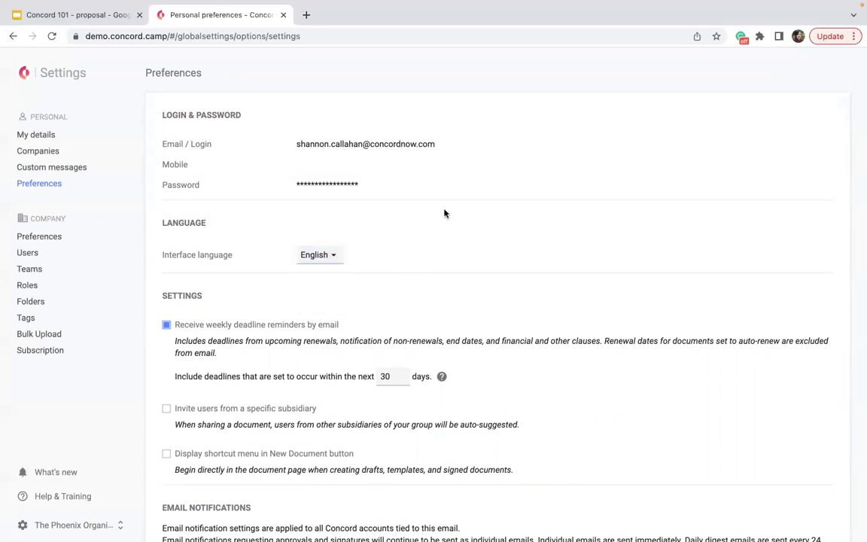
scroll(444, 214, down, 3)
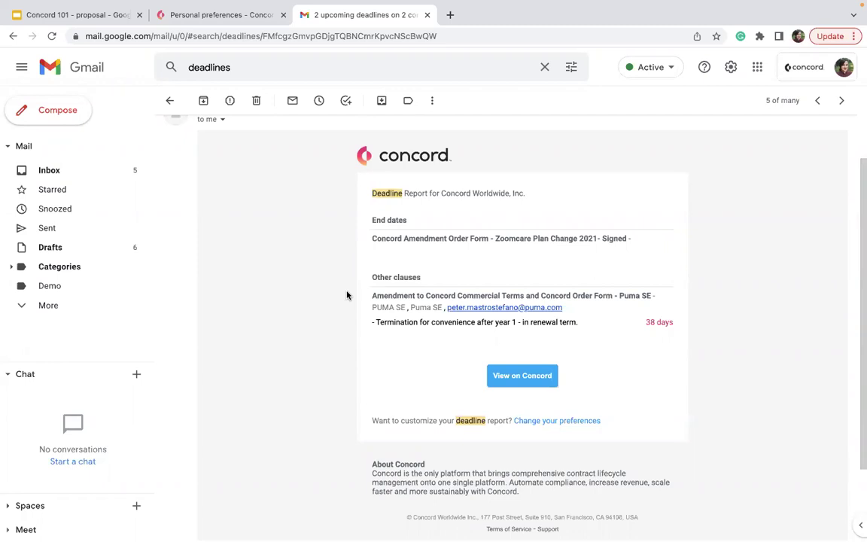
Step: Back in personal Preferences, try 180 then restore deadline reminders to 30 days ahead
click(210, 16)
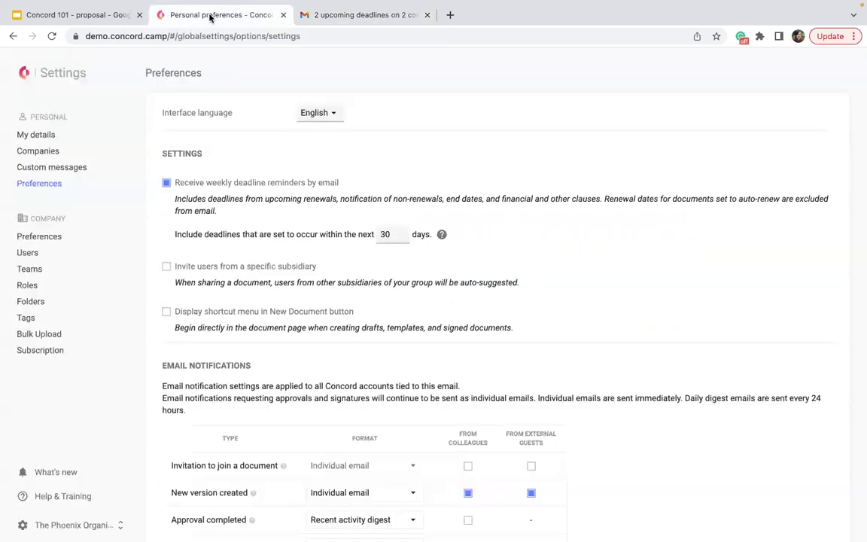
drag(393, 231, 375, 229)
text(180)
key(BackSpace)
key(BackSpace)
key(BackSpace)
text(30)
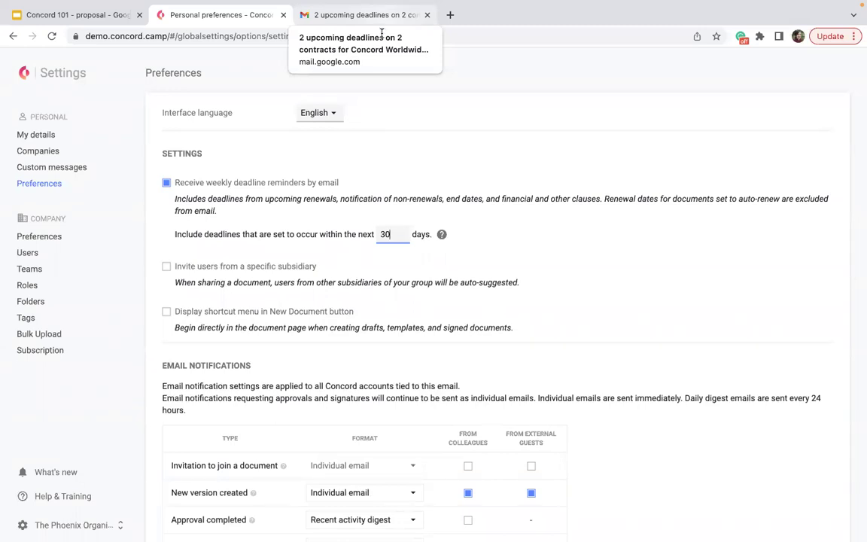
scroll(557, 260, down, 2)
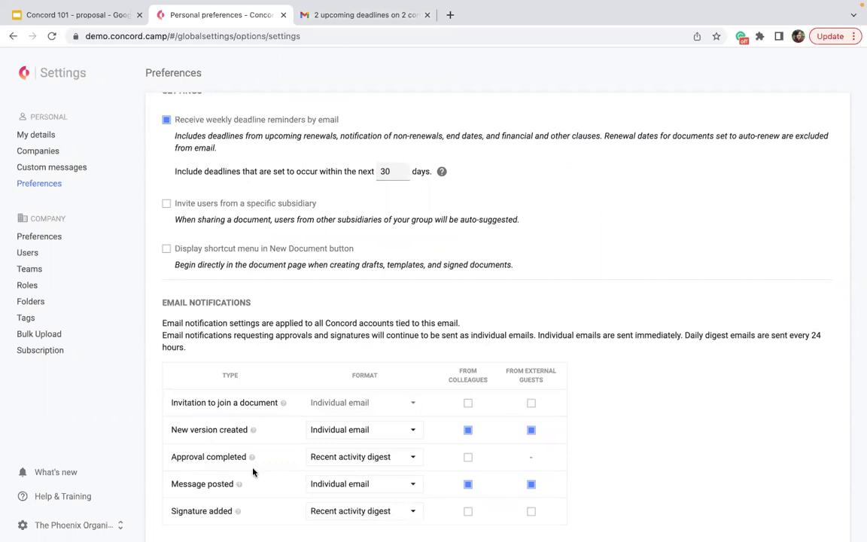
Step: Make Approval completed and Signature added individual emails for colleagues and guests; digest New version created
click(354, 452)
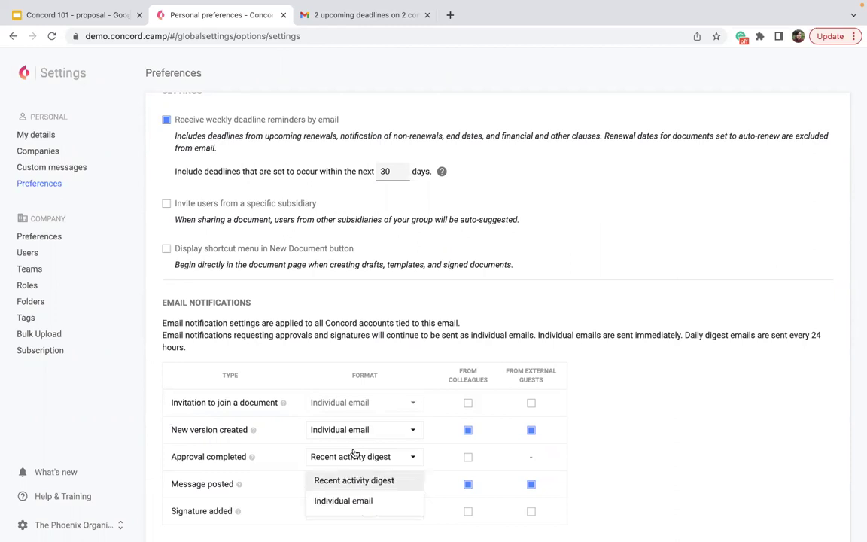
click(344, 495)
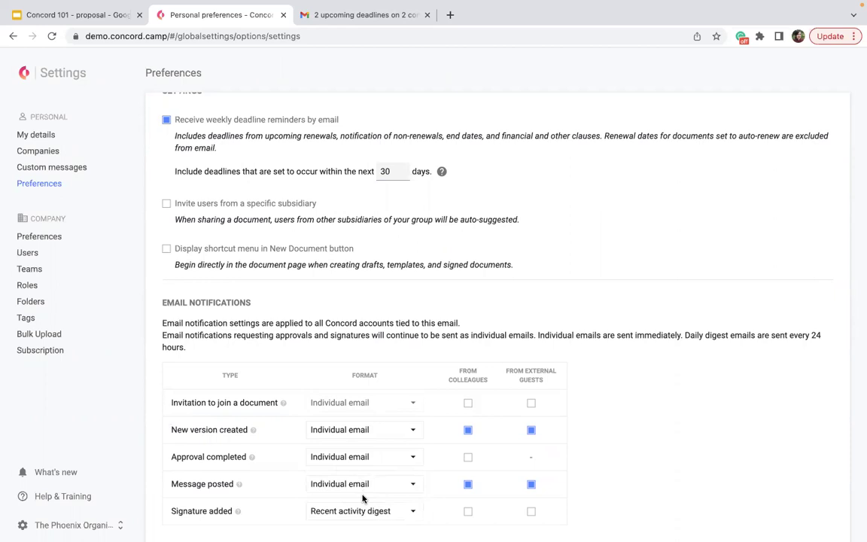
click(360, 512)
click(351, 488)
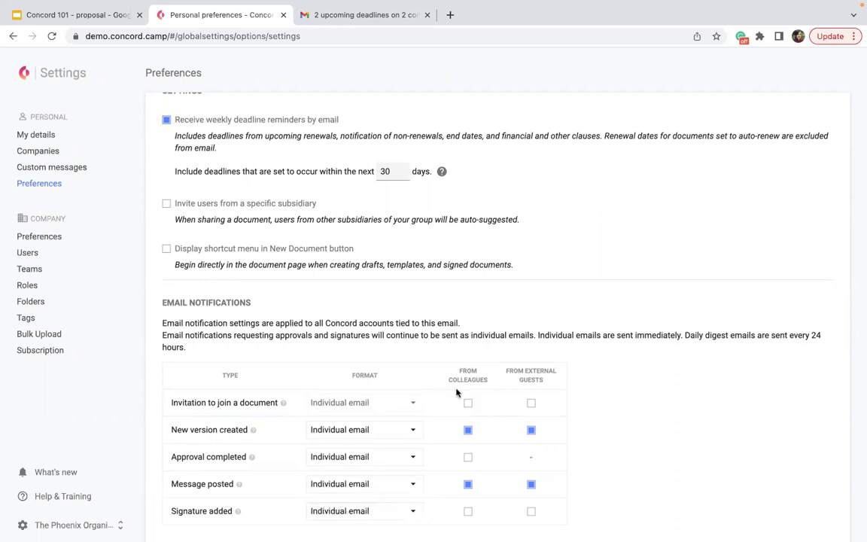
click(467, 512)
click(530, 512)
click(392, 431)
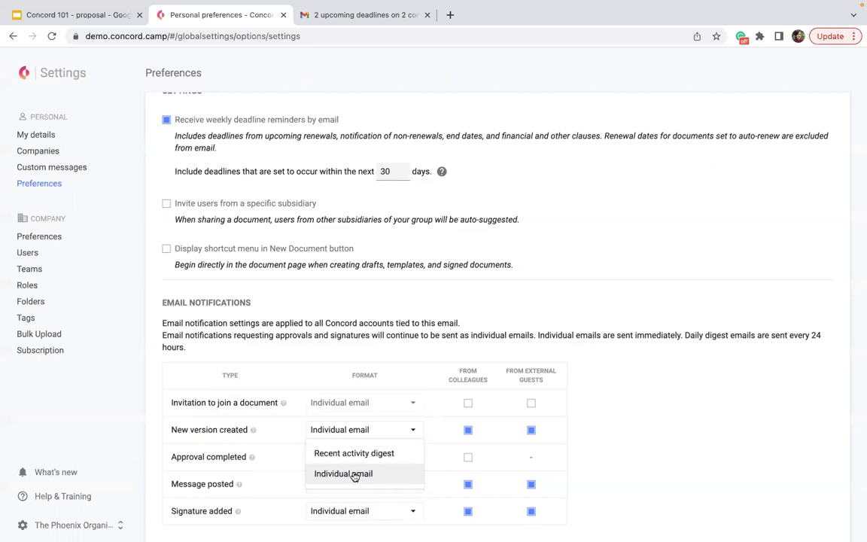
click(354, 453)
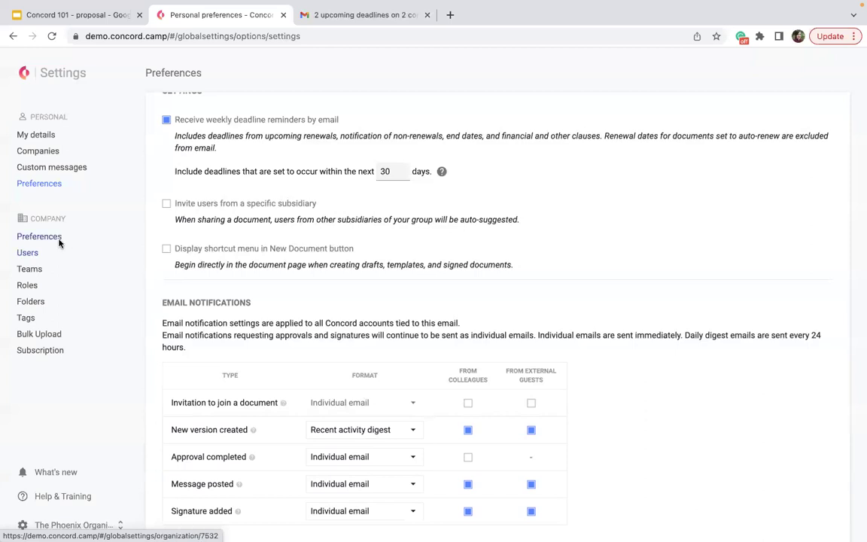
Step: Browse company Preferences, then open User management listing 8 users, six pending invitations
click(60, 239)
scroll(334, 322, down, 5)
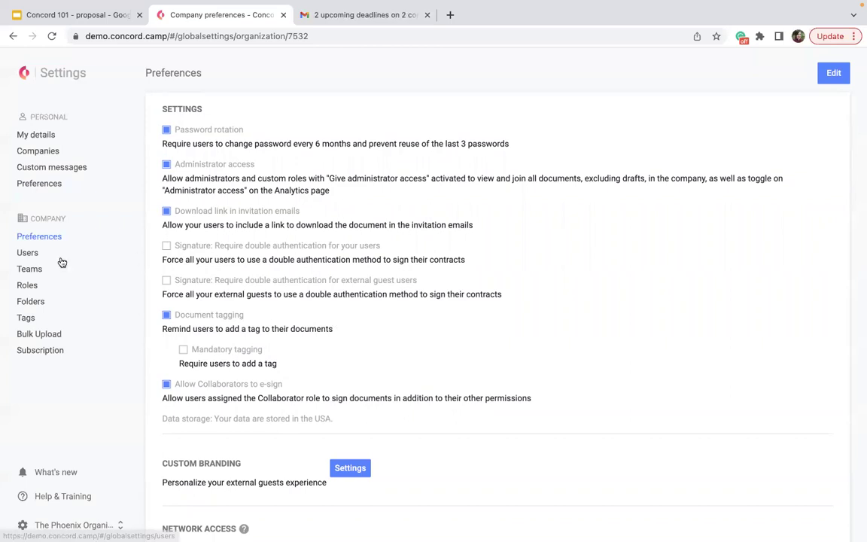
click(30, 253)
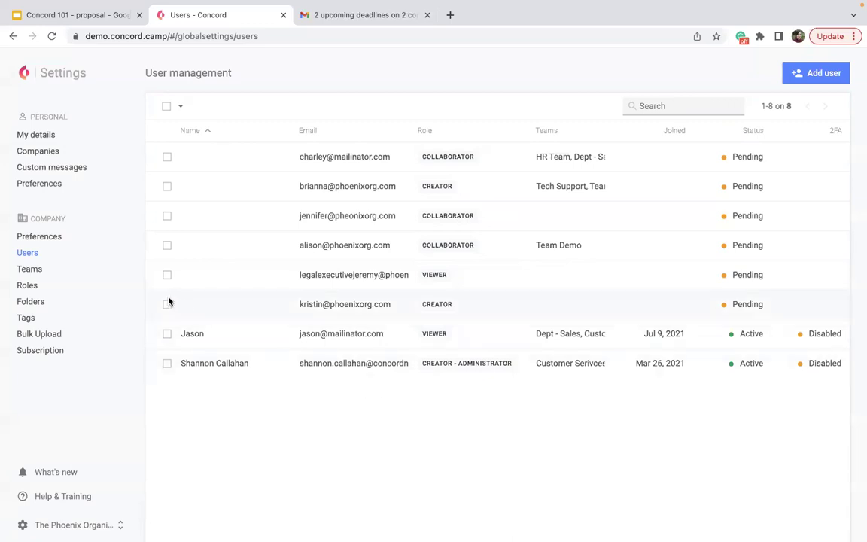
Step: Open the company Teams page listing 13 teams with their members
click(54, 268)
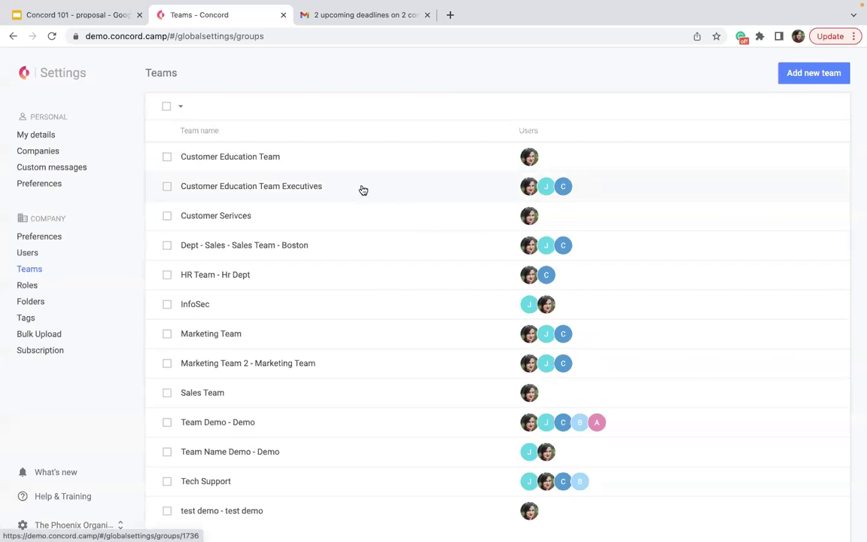
Step: Open Role Permissions showing system roles Viewer to Creator - Administrator and custom Legal Team
click(27, 286)
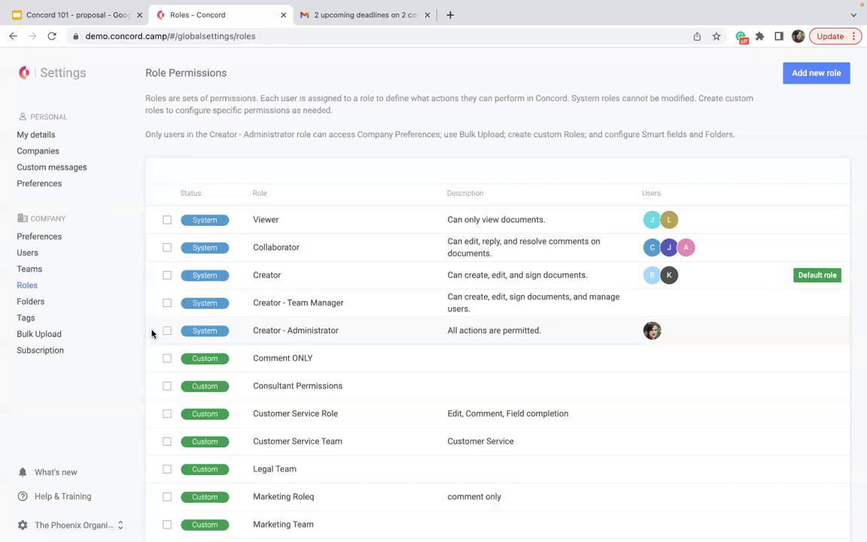
Step: Go back to the Home dashboard with two documents awaiting signature
click(23, 72)
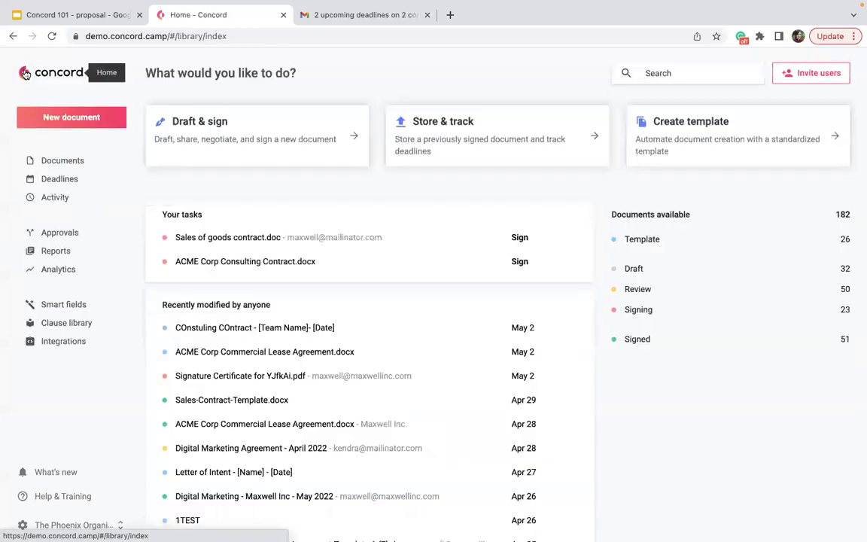
Step: From the inbox, expand Shared folders and open Executive Legal Team, holding 10 documents
click(64, 163)
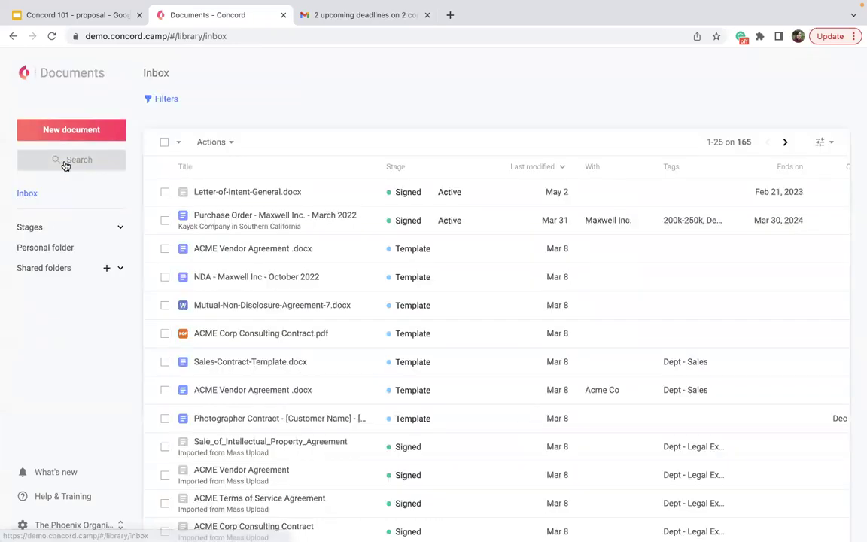
click(120, 268)
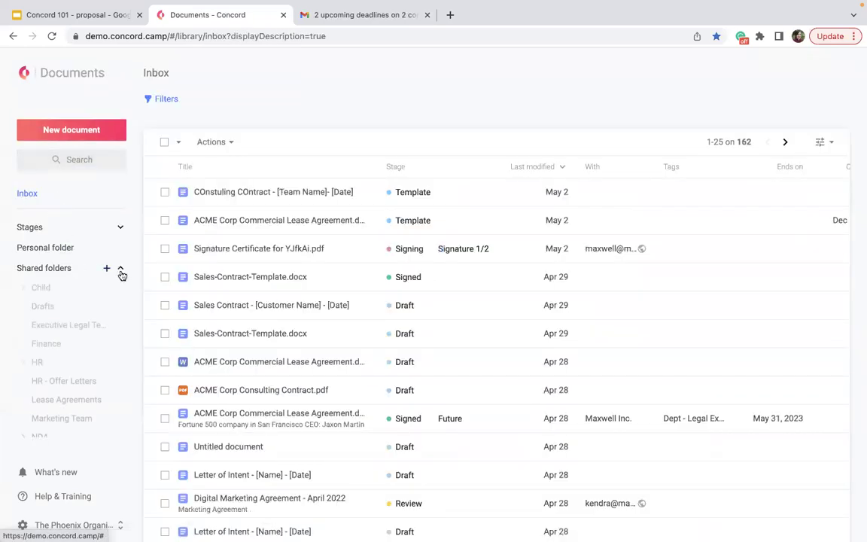
scroll(47, 461, down, 1)
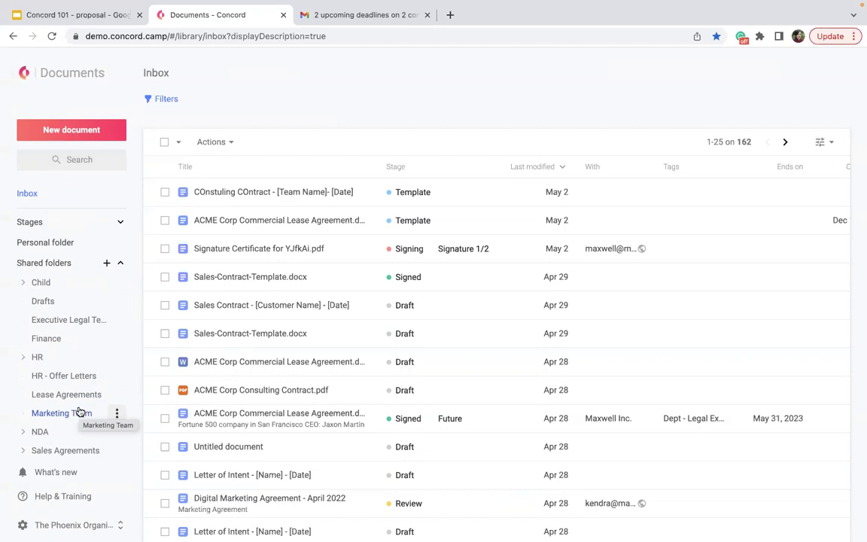
click(39, 323)
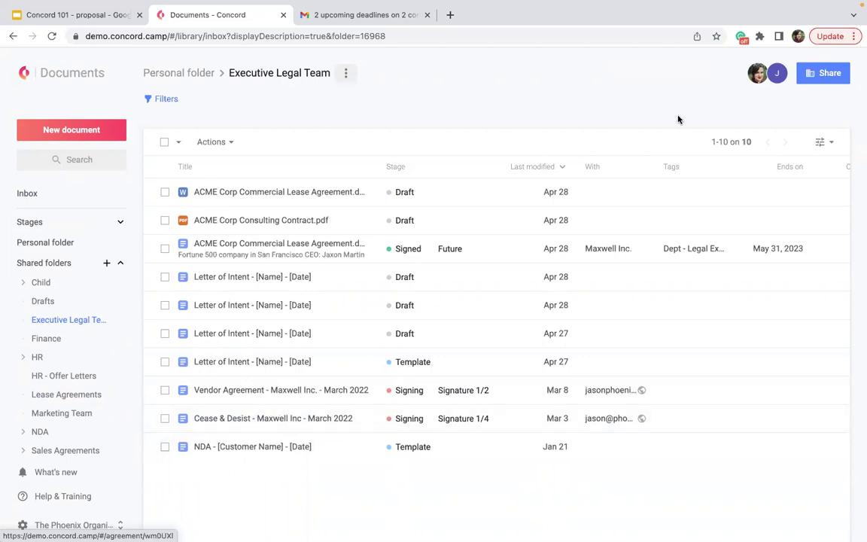
click(756, 78)
Step: Open ACME Corp Commercial Lease Agreement.docx, view its Summary details, then return to the Home dashboard
click(221, 193)
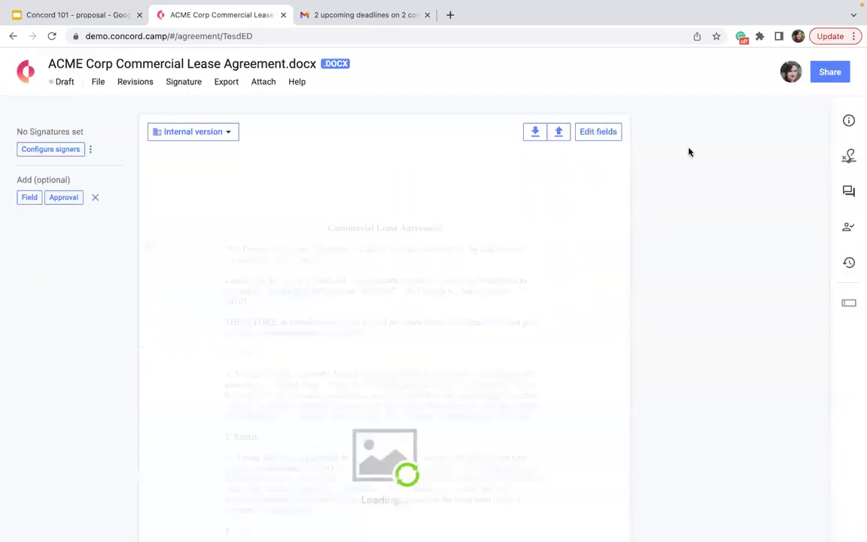
click(847, 120)
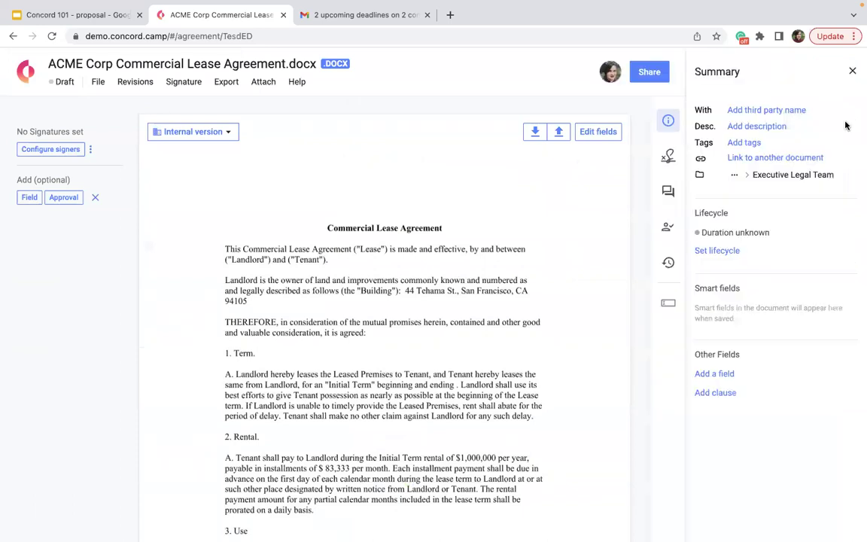
mouse_move(758, 178)
mouse_move(621, 79)
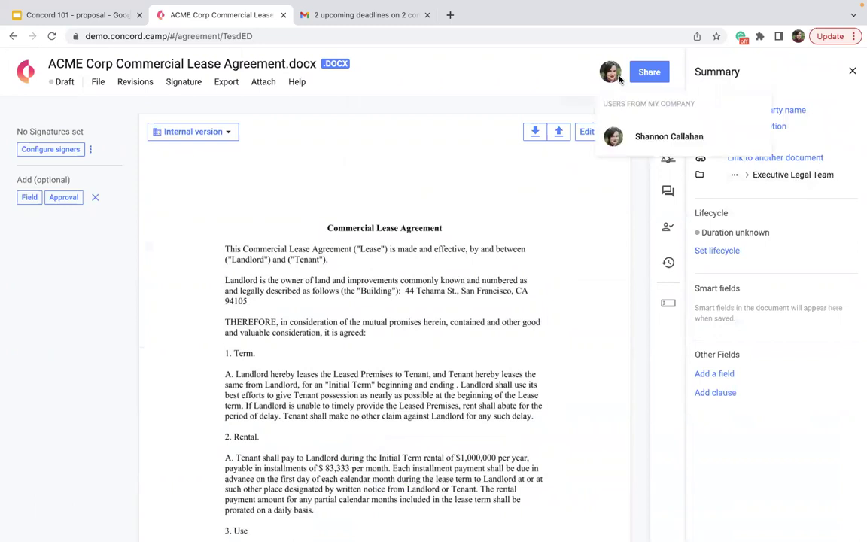
mouse_move(828, 178)
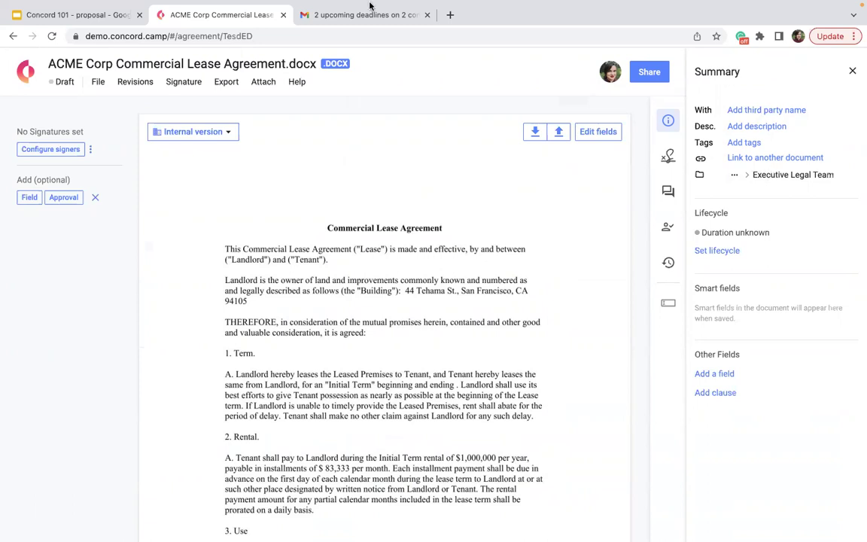
click(35, 65)
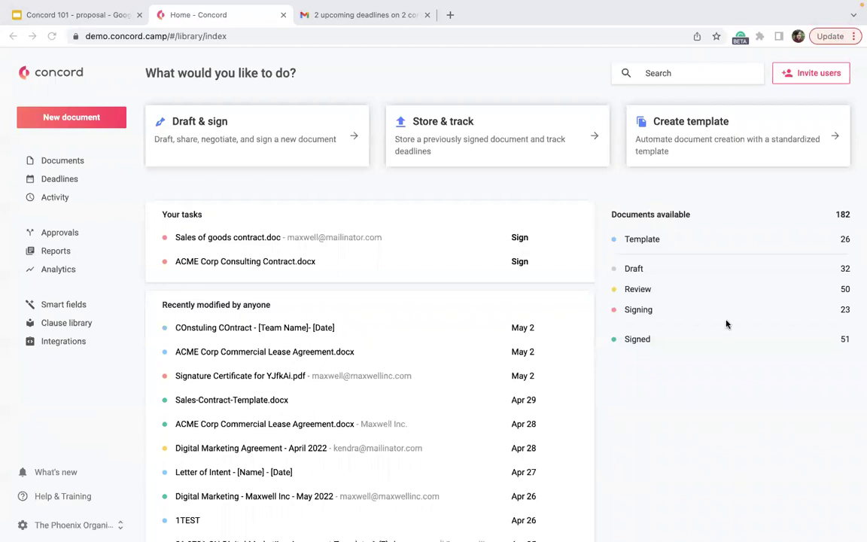
Step: Create a draft document from the 'Sales Contract - [Customer Name] - [Date]' template
click(277, 118)
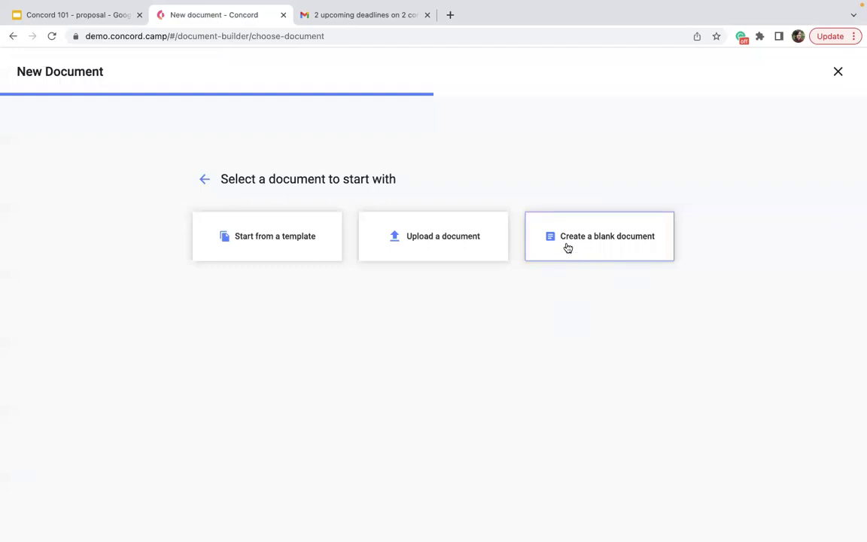
click(312, 244)
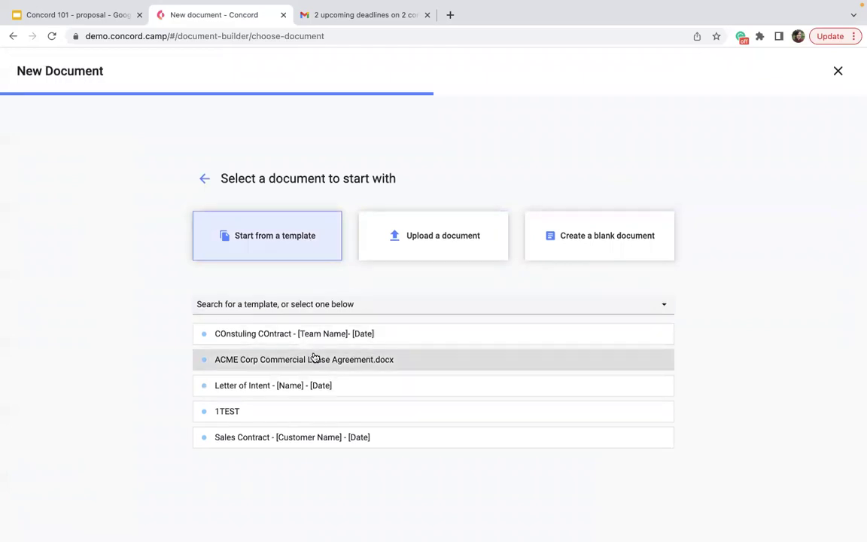
click(350, 448)
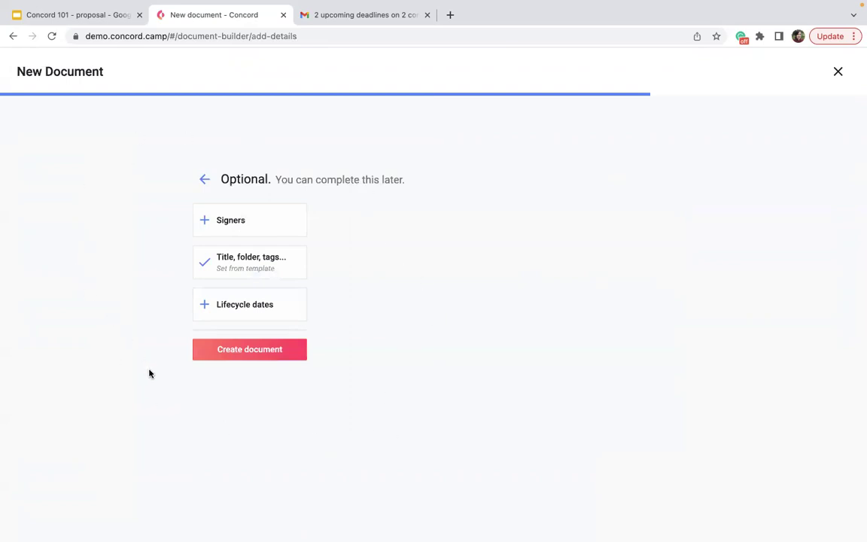
click(216, 358)
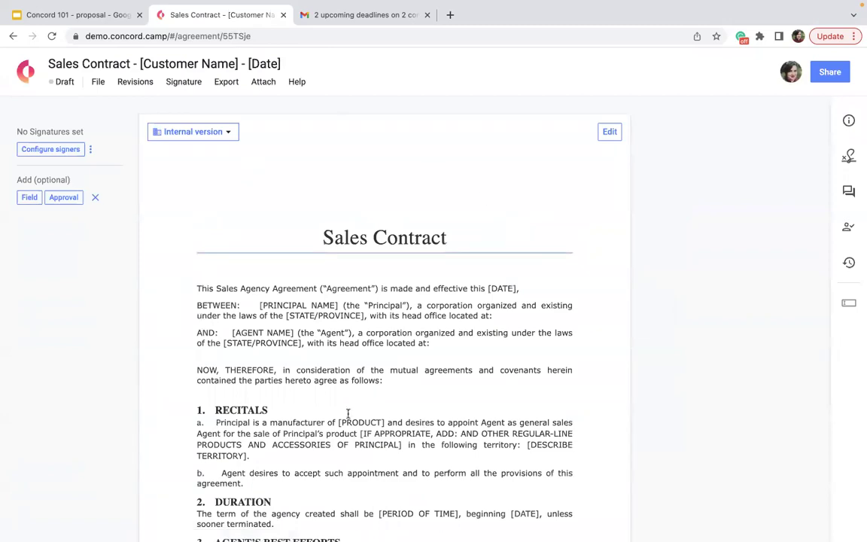
Step: Scroll the Sales Contract draft to its signature section, check the Summary panel, and return Home
scroll(328, 397, down, 5)
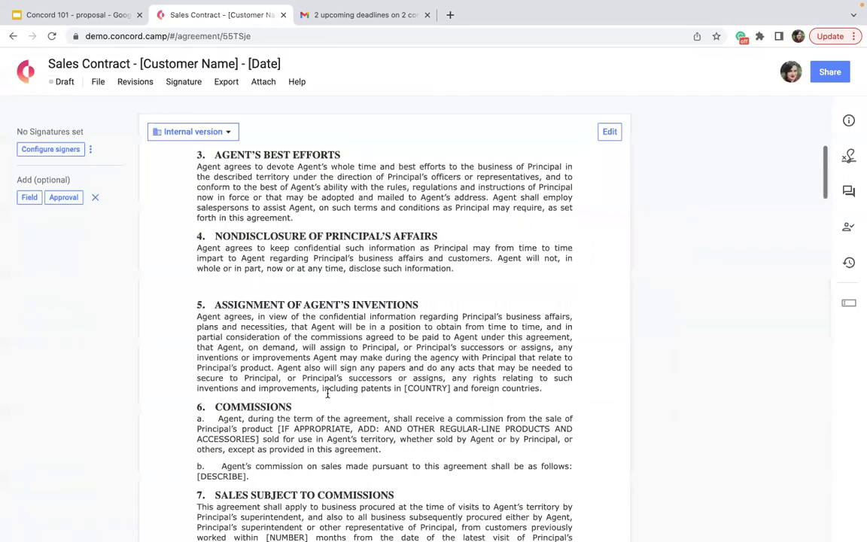
scroll(327, 398, down, 8)
scroll(249, 405, down, 1)
scroll(249, 405, down, 12)
scroll(246, 384, down, 5)
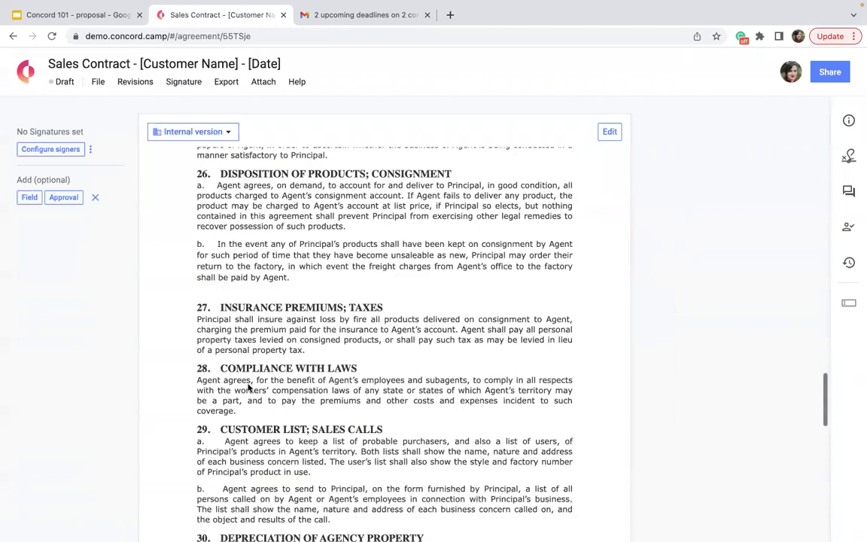
scroll(248, 388, down, 6)
scroll(413, 373, down, 1)
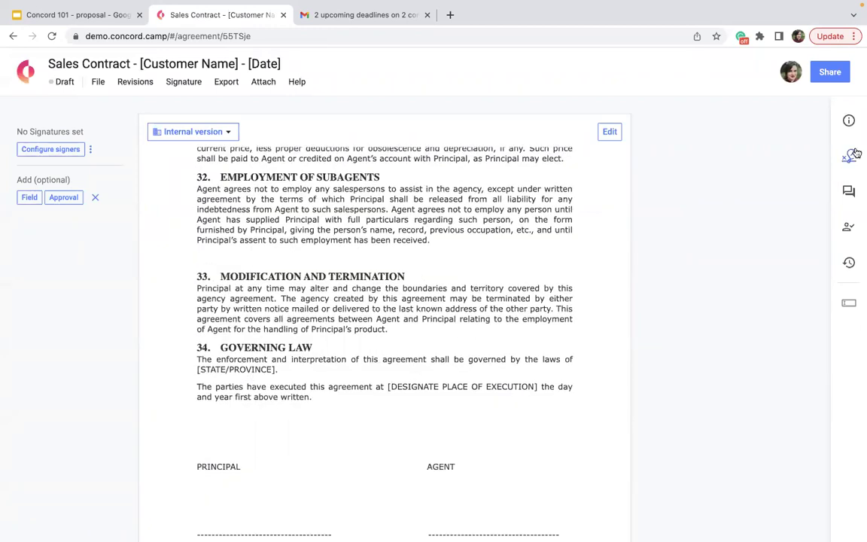
click(849, 120)
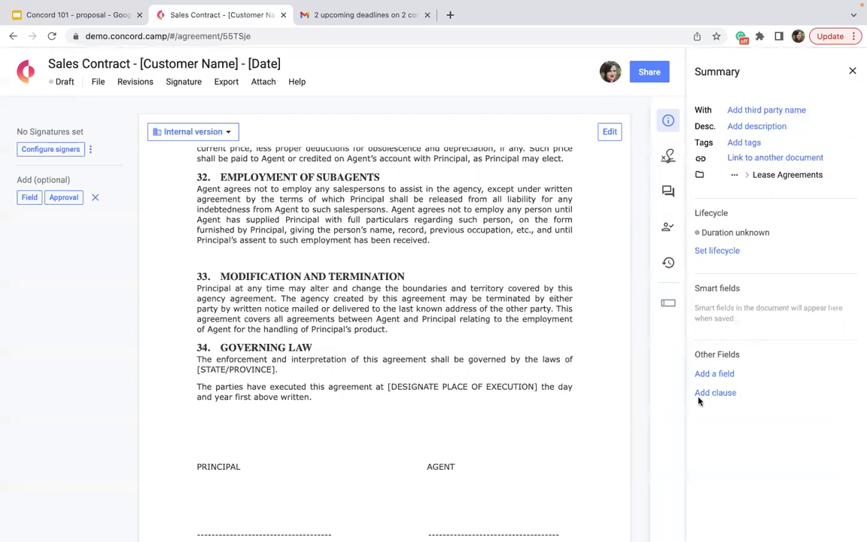
click(852, 70)
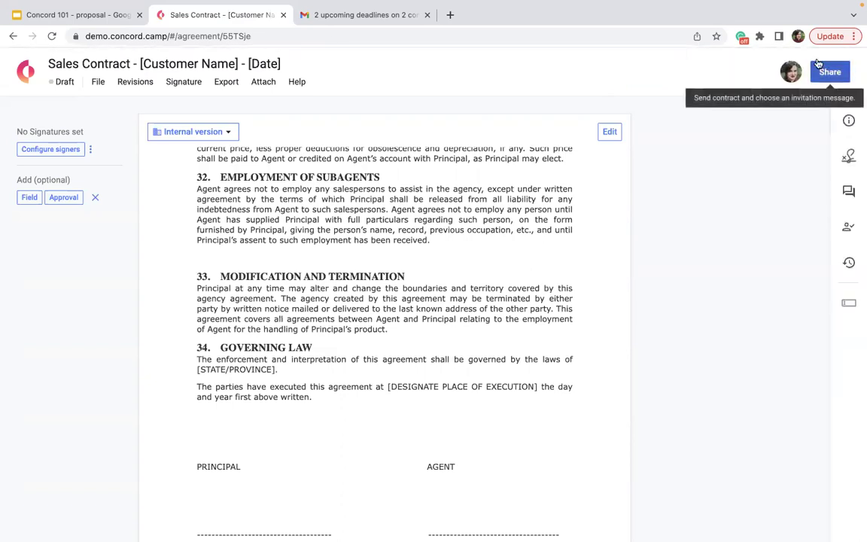
click(20, 78)
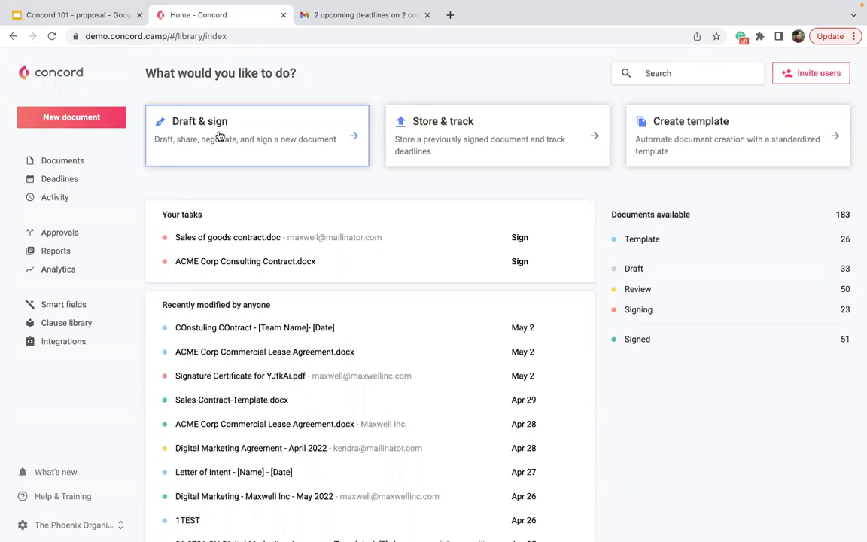
Step: Create a blank Untitled document, skipping the optional details
click(219, 136)
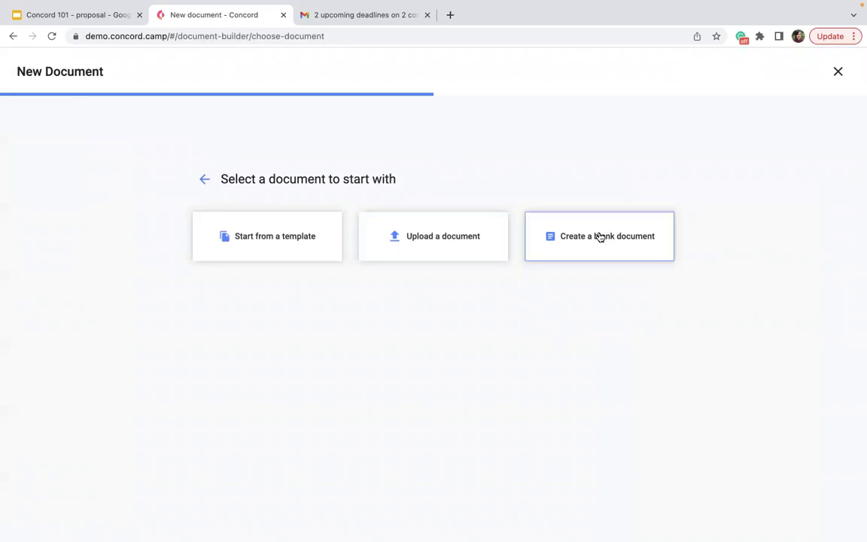
click(599, 237)
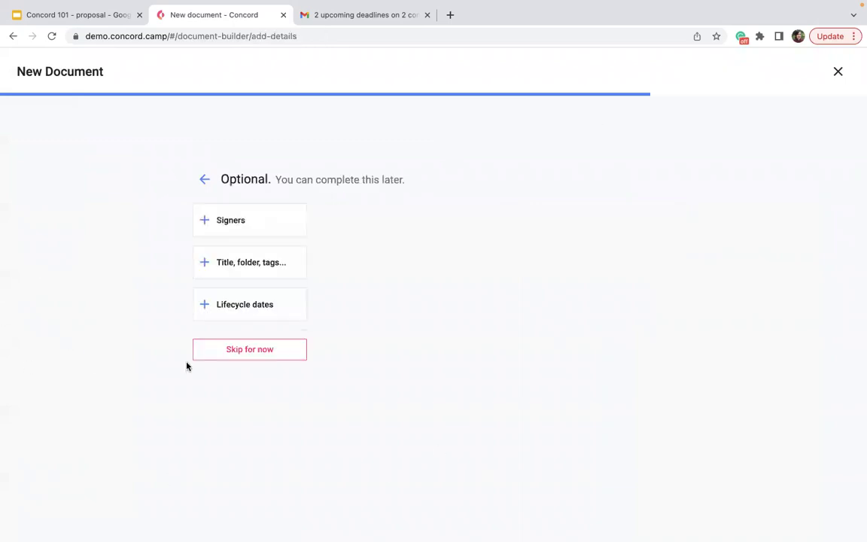
click(226, 354)
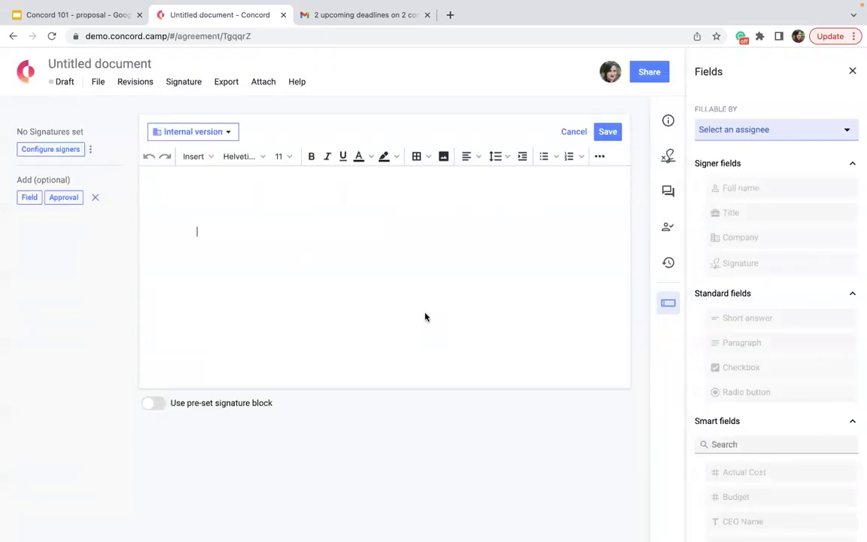
Step: Type 'type information' in the document, then leave for Home discarding the changes
text(type n)
key(BackSpace)
text(informaoy)
key(BackSpace)
key(BackSpace)
text(tion)
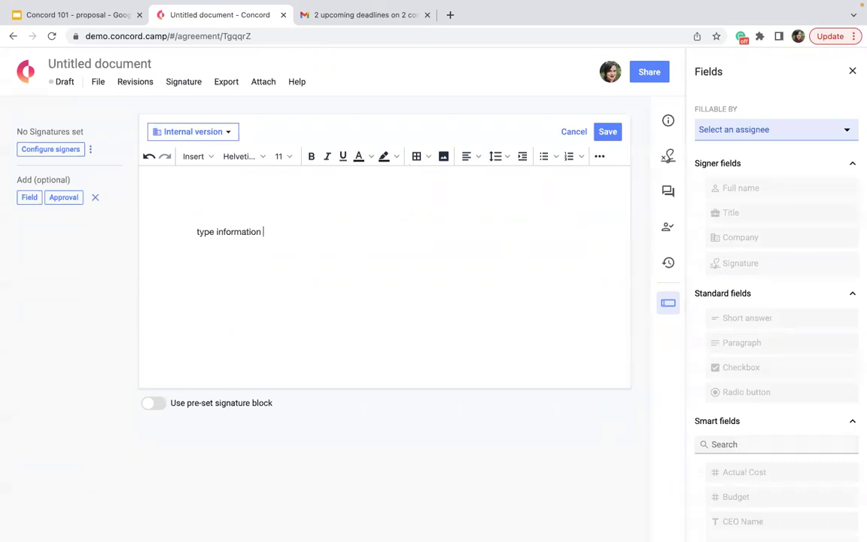
click(29, 73)
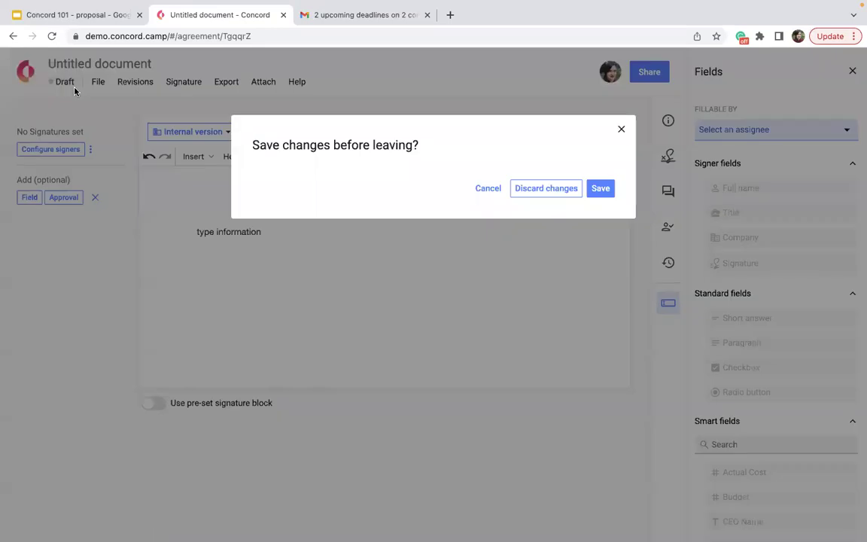
click(532, 189)
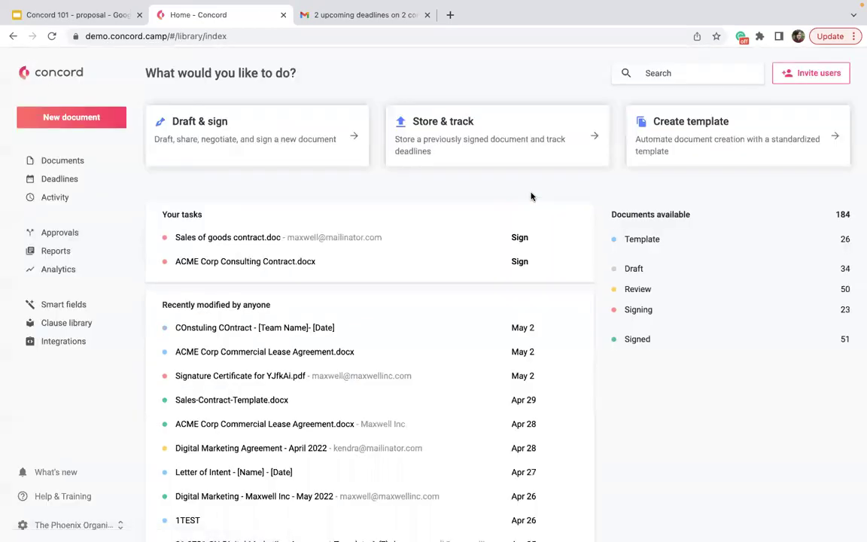
Step: Back out of storing a signed document and choose to upload a document instead
click(513, 129)
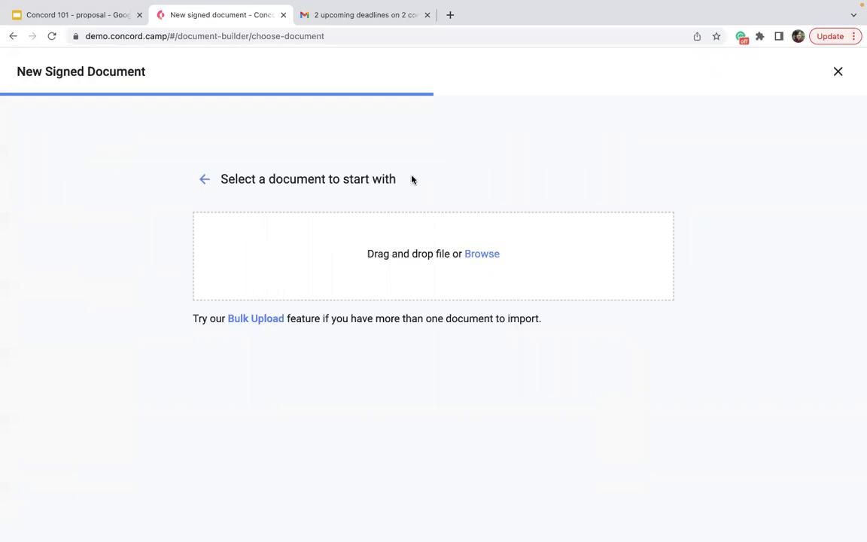
click(12, 37)
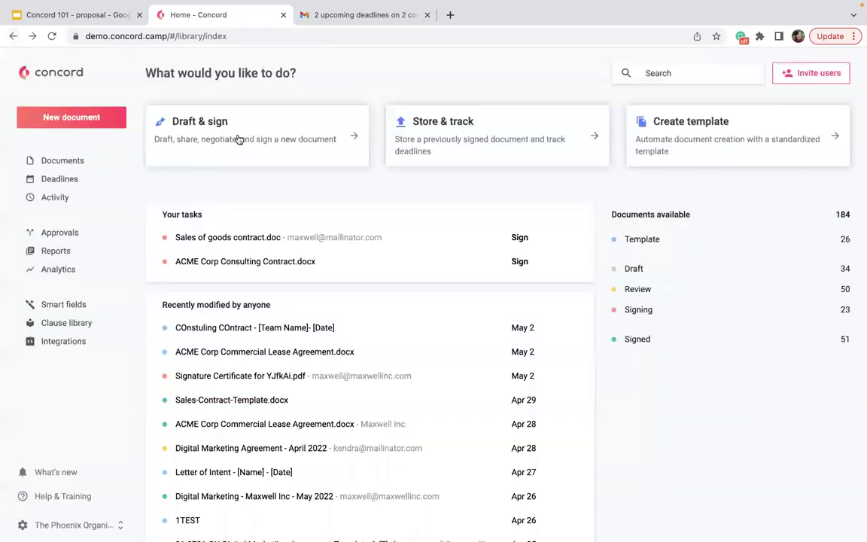
click(204, 141)
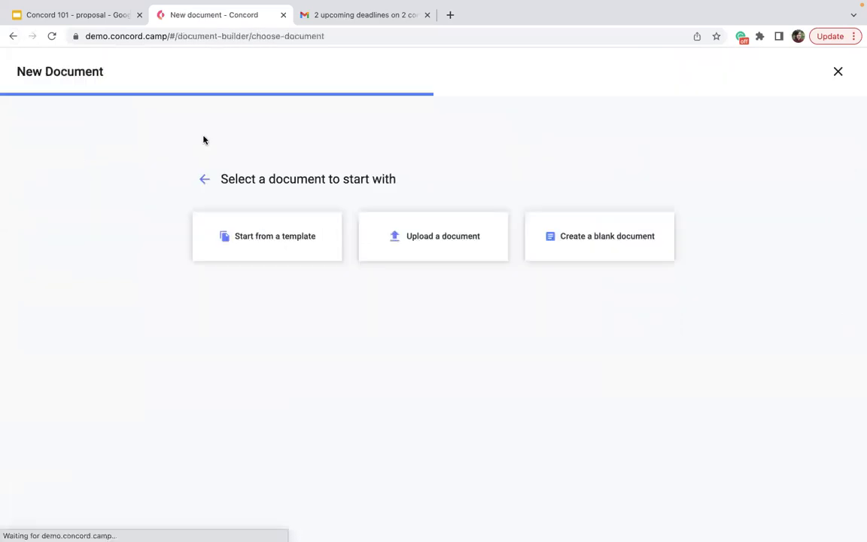
click(455, 250)
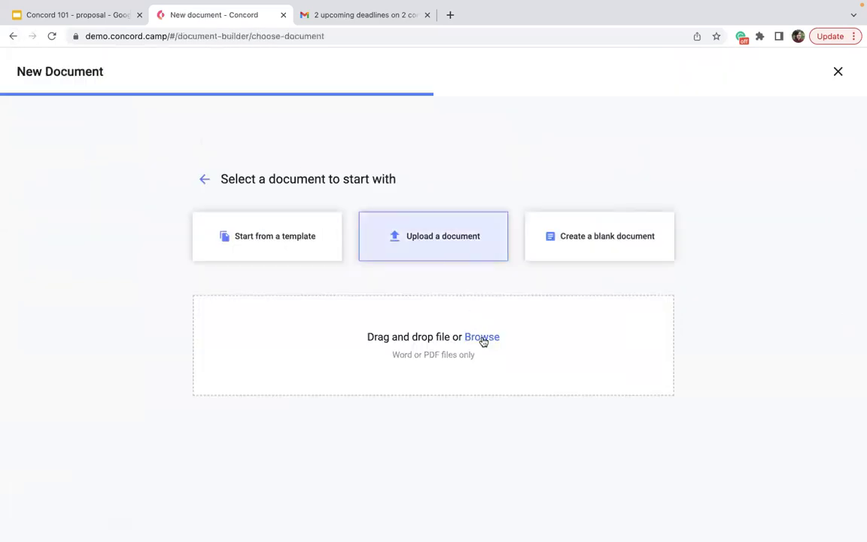
Step: Upload ACME Corp Consulting Contract.pdf from the computer and import it as a PDF
click(482, 338)
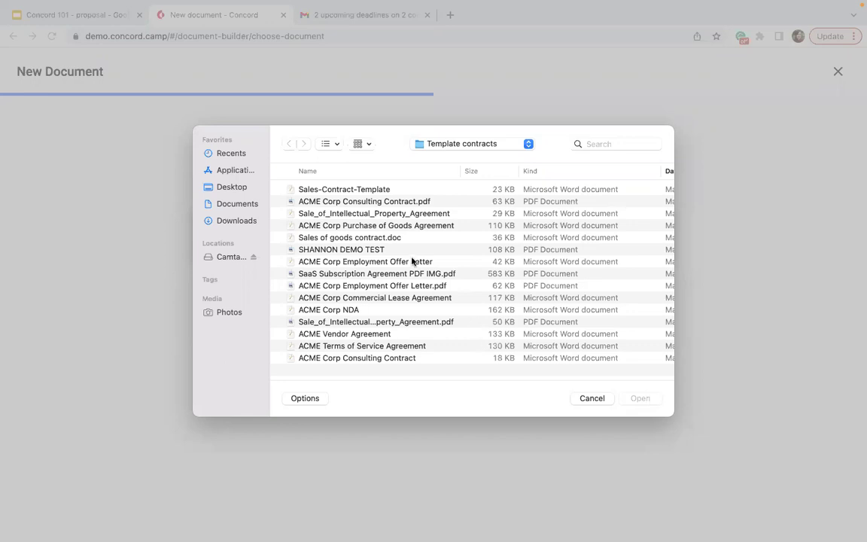
click(360, 201)
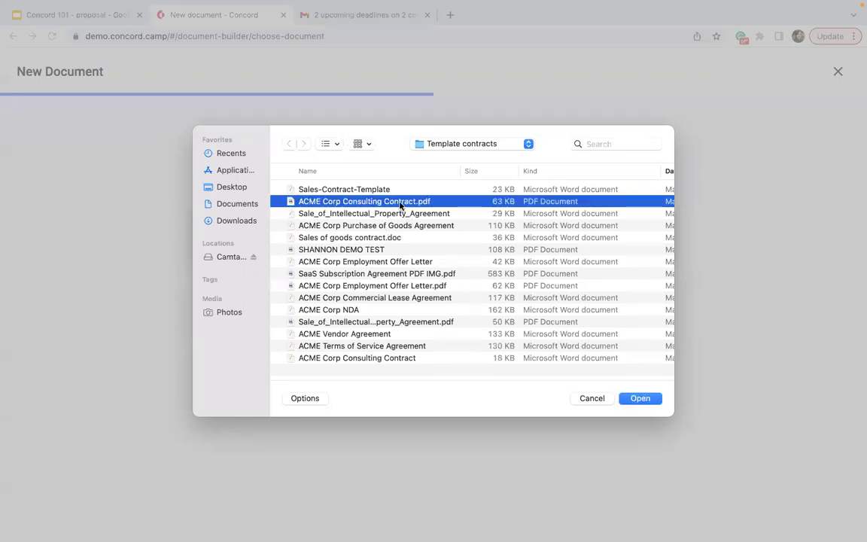
click(639, 400)
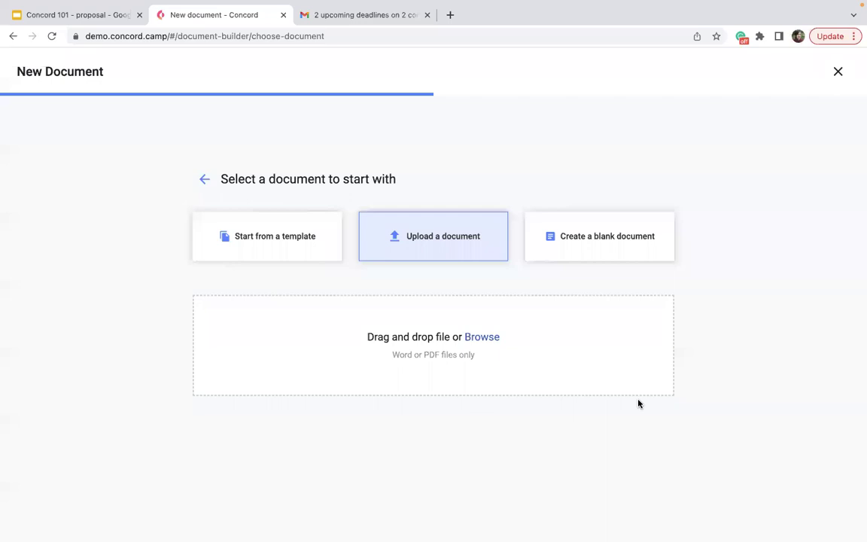
click(589, 299)
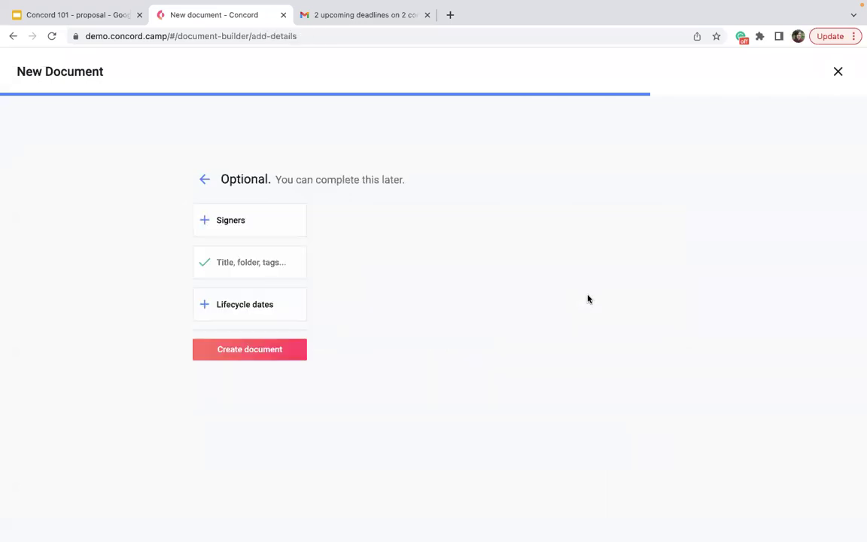
Step: Create the consulting contract, set its fields fillable by Any external guest, and try a Short answer field
click(259, 357)
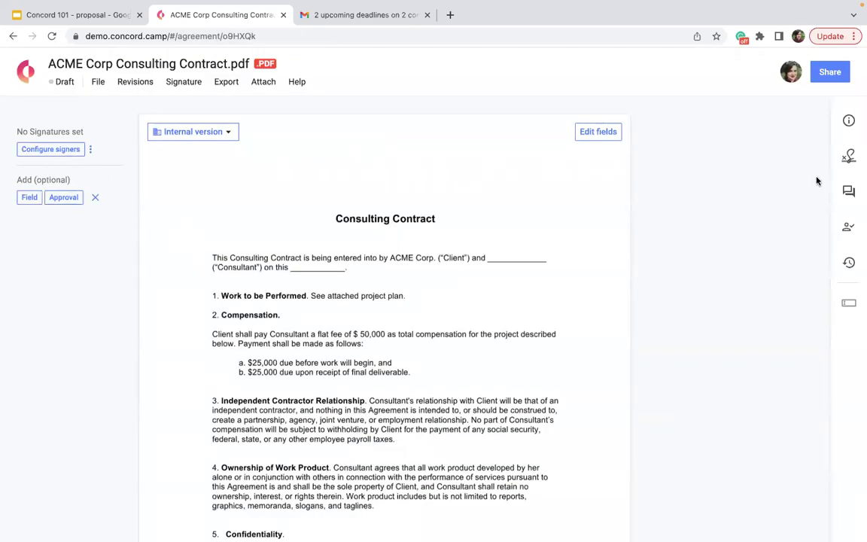
click(597, 134)
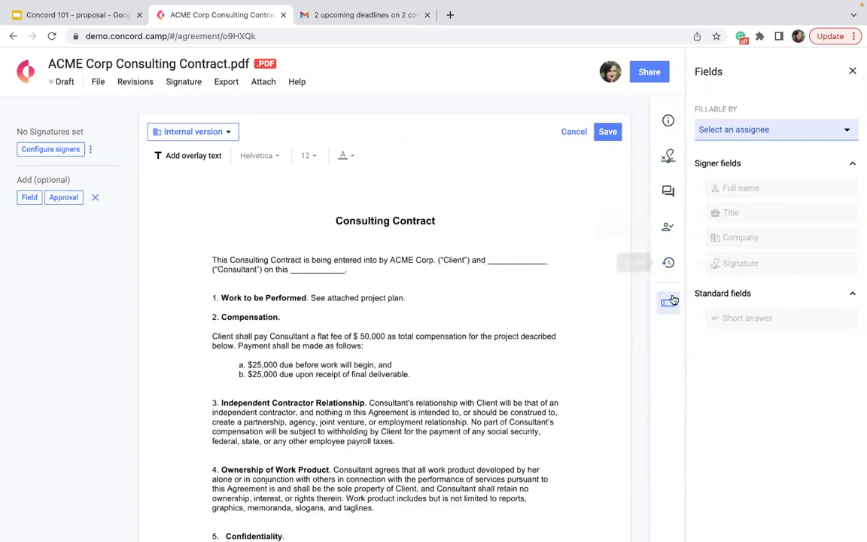
click(774, 129)
click(724, 230)
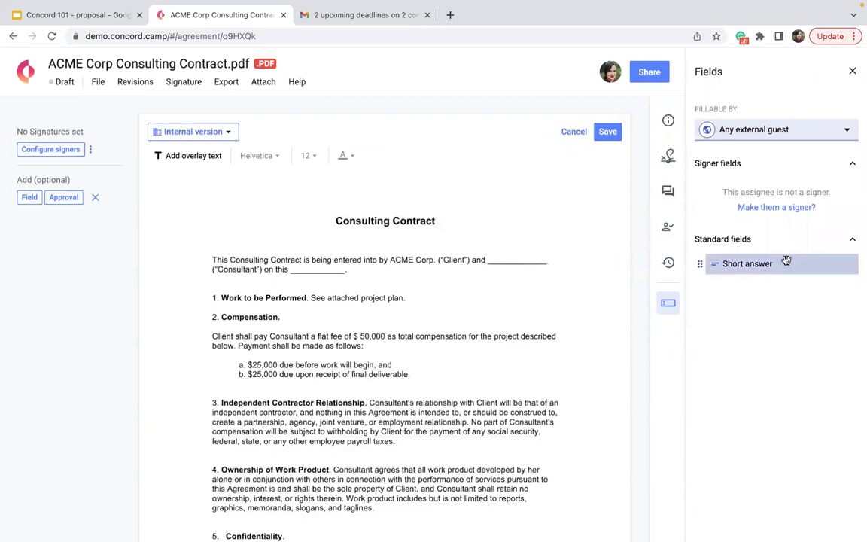
drag(786, 261, 720, 253)
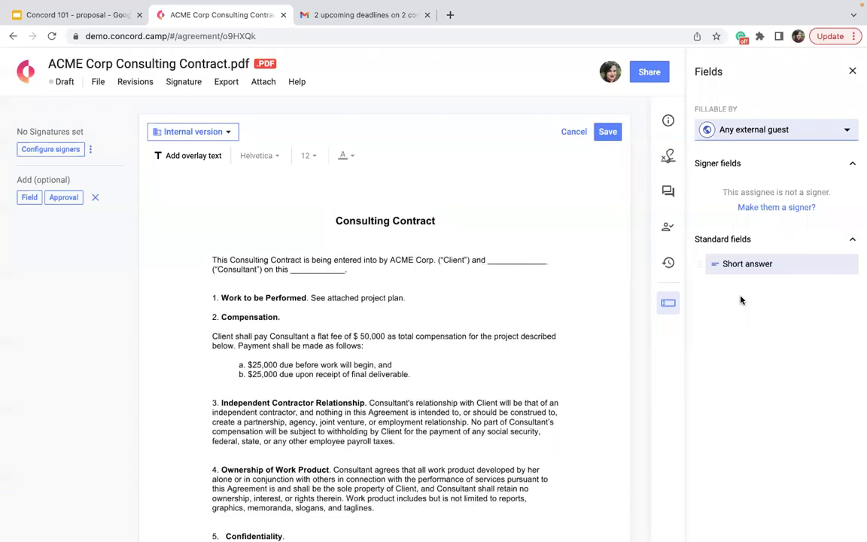
click(852, 70)
Step: Scroll through the contract page, then leave for Home discarding the field changes
double_click(350, 253)
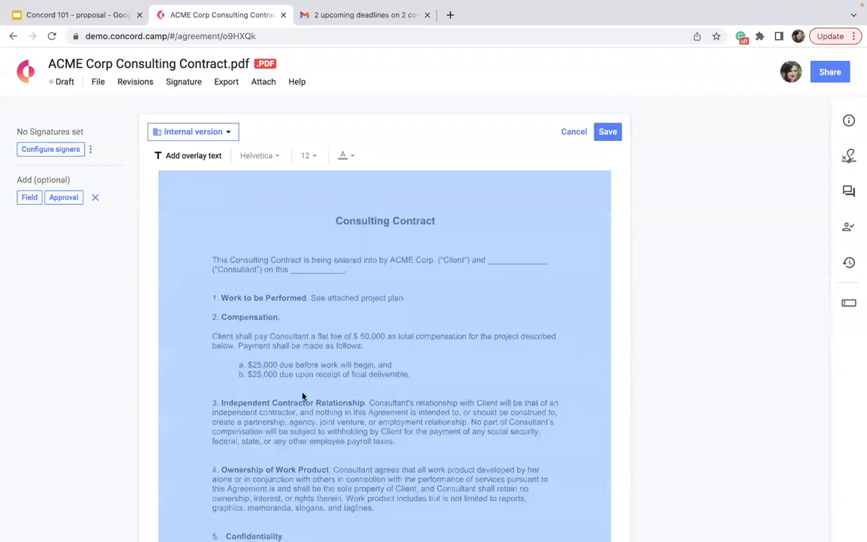
scroll(300, 362, down, 10)
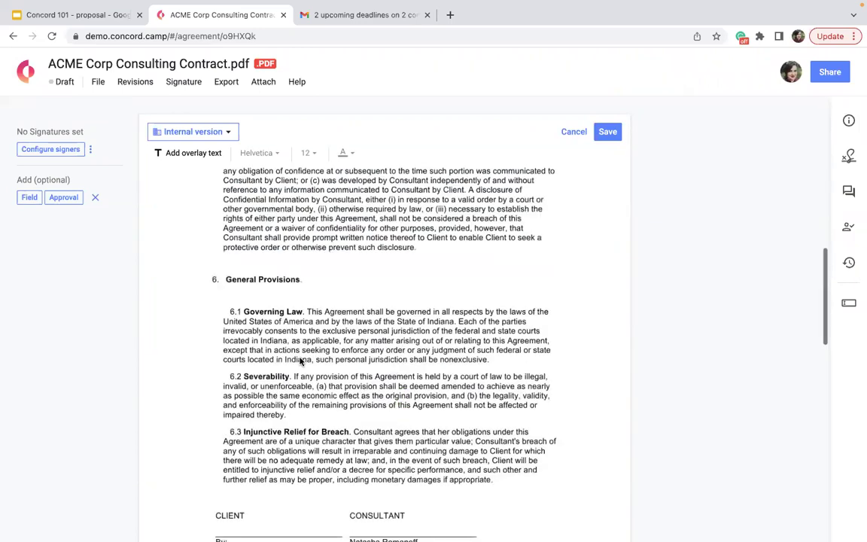
scroll(300, 362, down, 3)
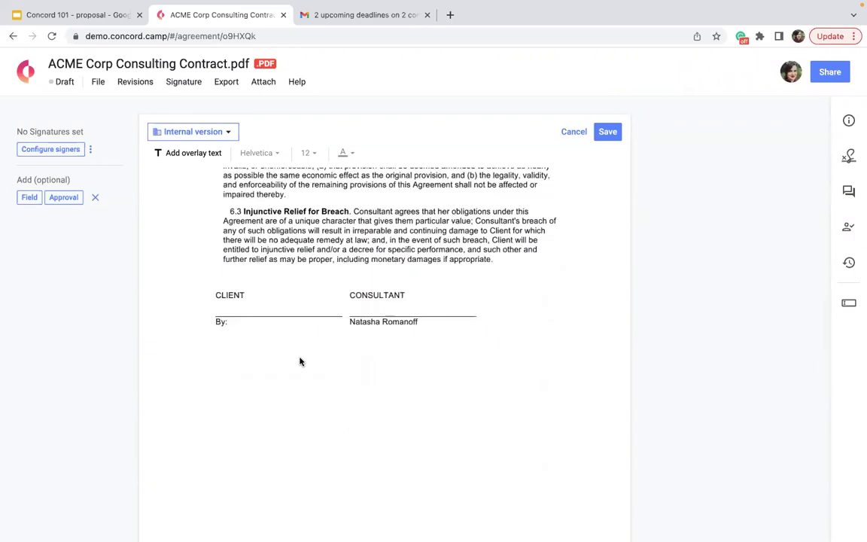
scroll(300, 361, up, 4)
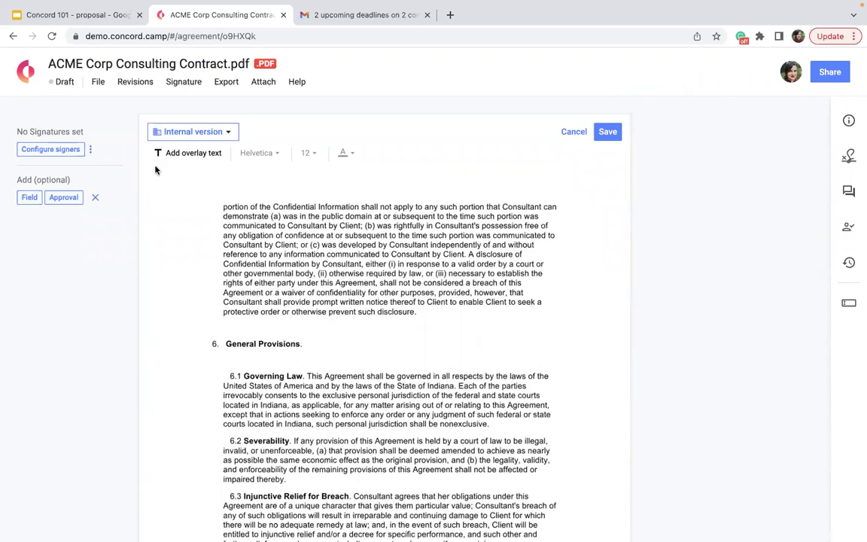
click(27, 72)
click(546, 189)
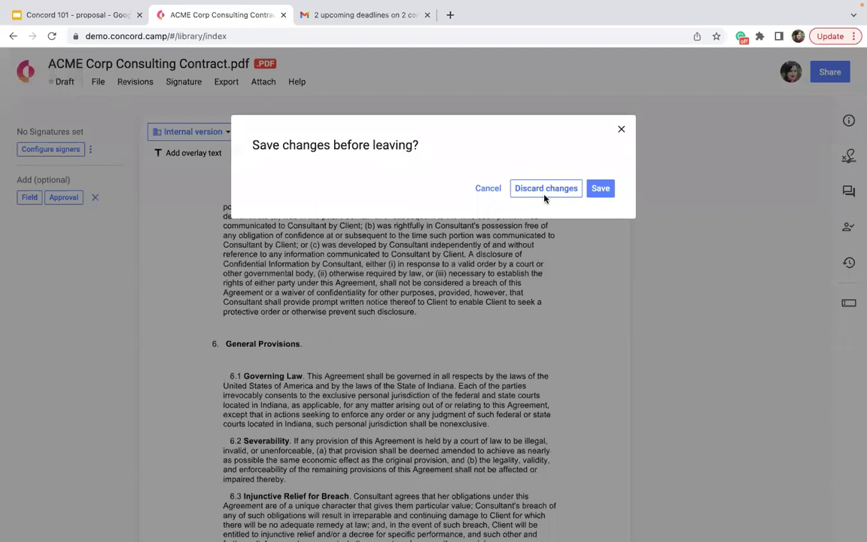
Step: Start a new Draft & sign upload and select the ACME Vendor Agreement file
click(176, 161)
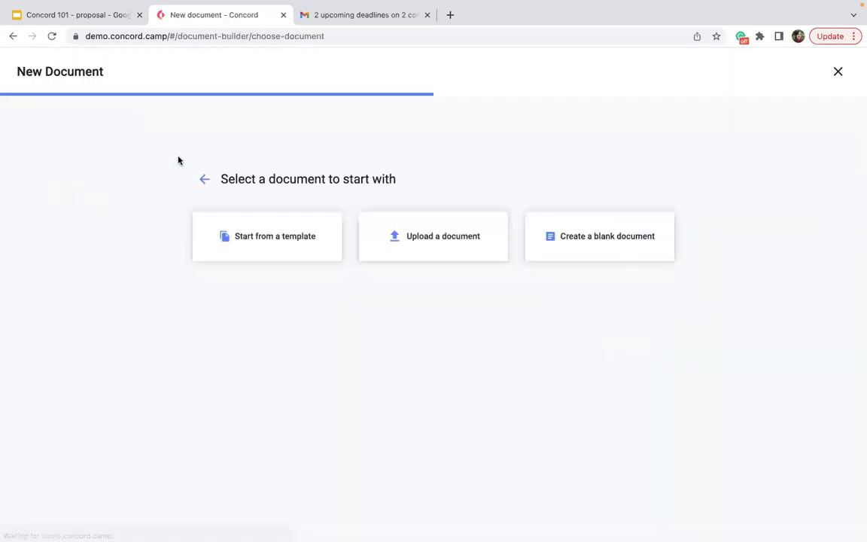
click(445, 236)
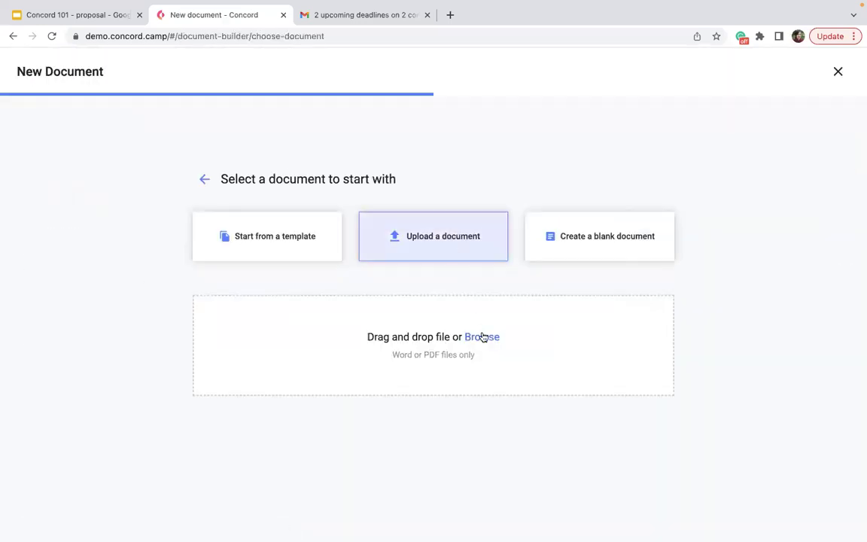
click(482, 336)
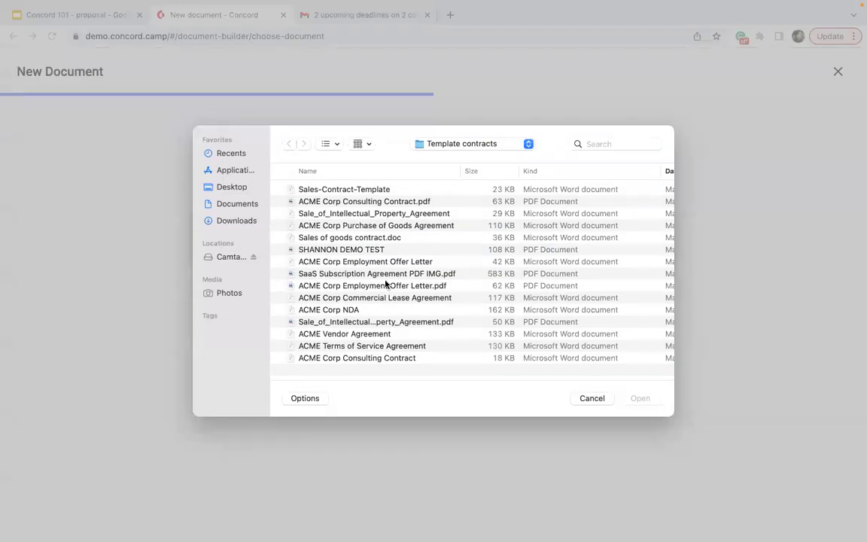
click(339, 338)
click(644, 399)
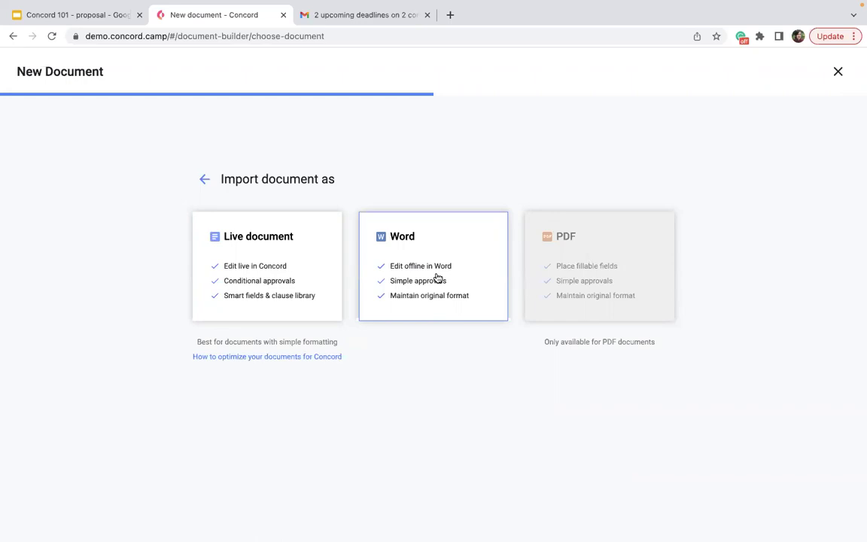
Step: Import ACME Vendor Agreement .docx as a Word document and review it in the Edit fields panel
click(436, 277)
click(297, 359)
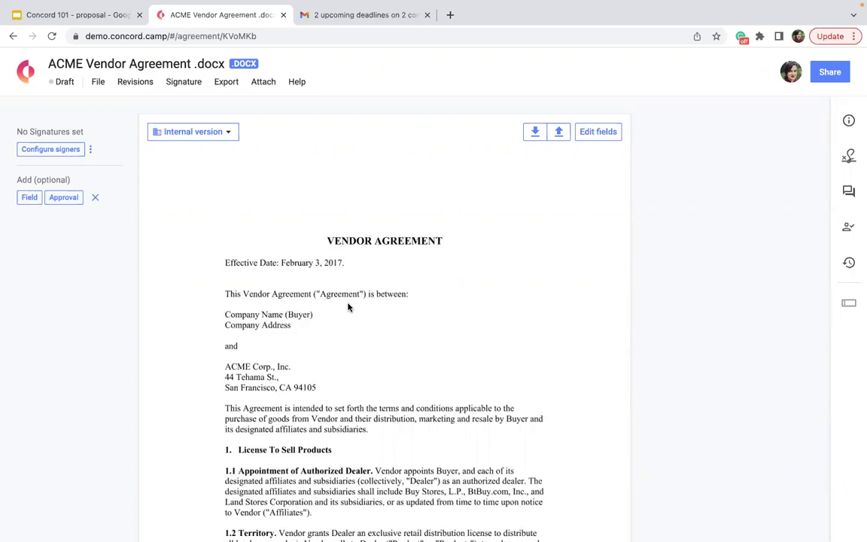
click(606, 131)
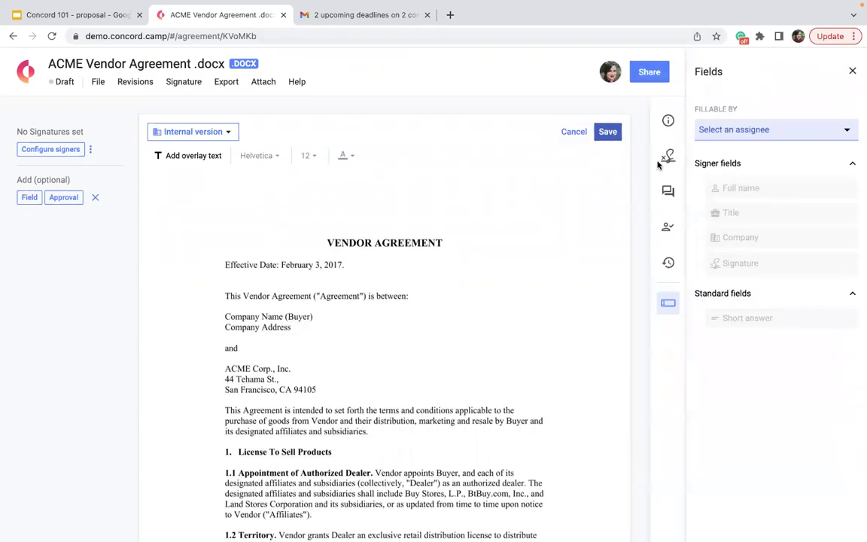
scroll(514, 441, down, 5)
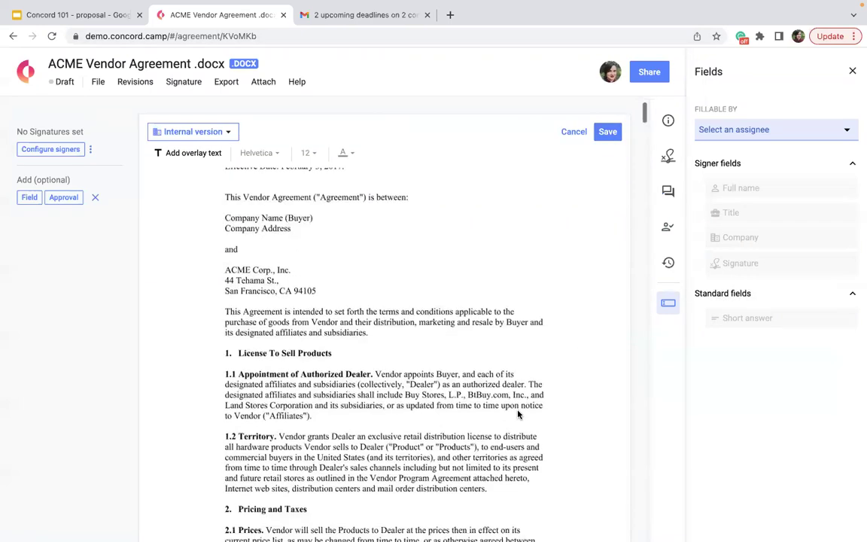
scroll(464, 270, up, 1)
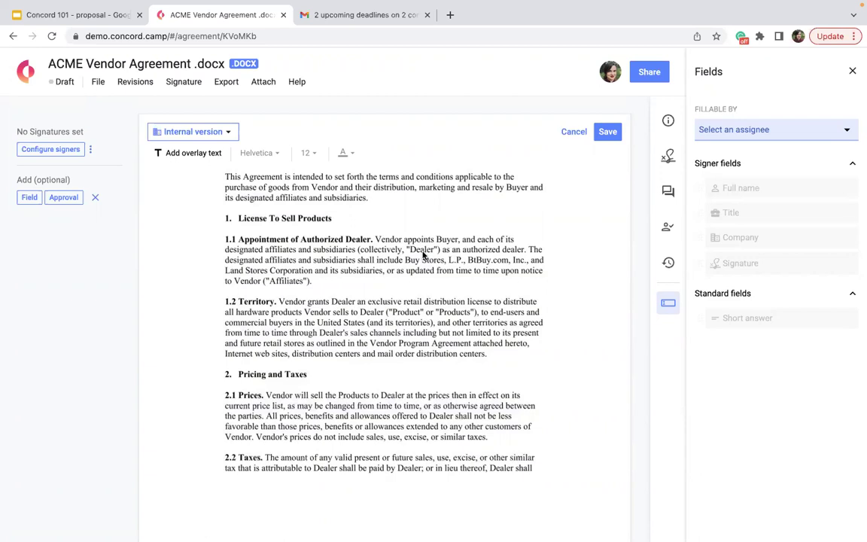
click(852, 70)
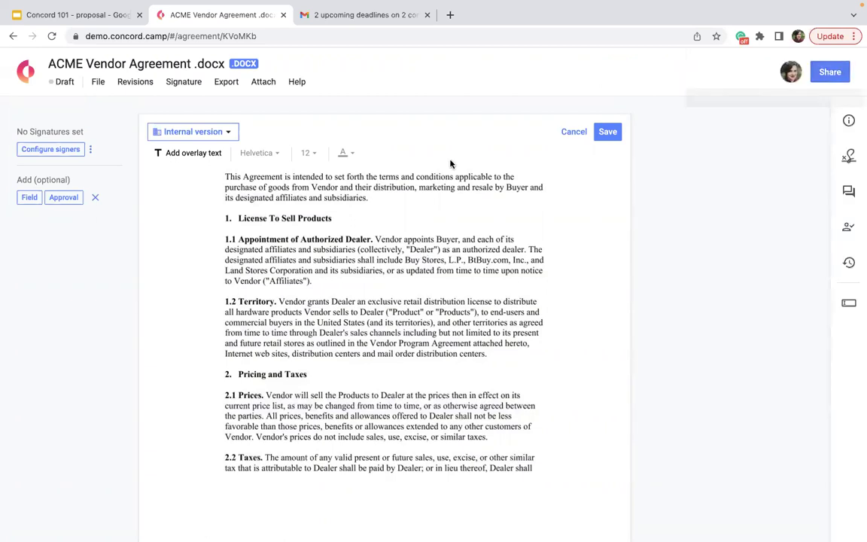
Step: Leave the Vendor Agreement without saving changes and start another new document
click(18, 83)
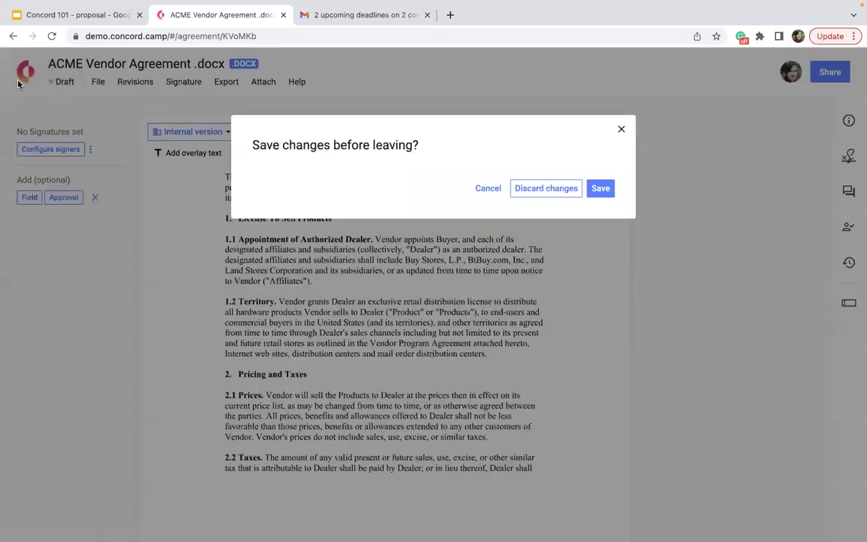
click(529, 190)
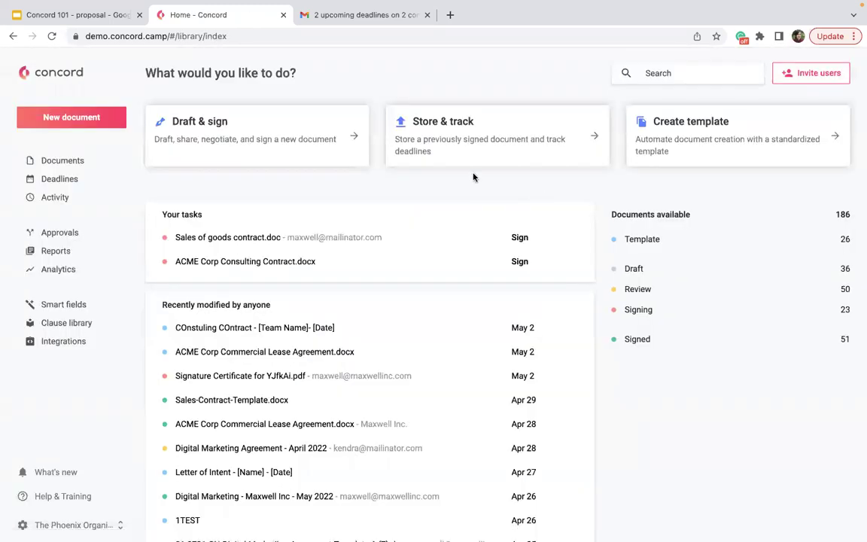
click(329, 152)
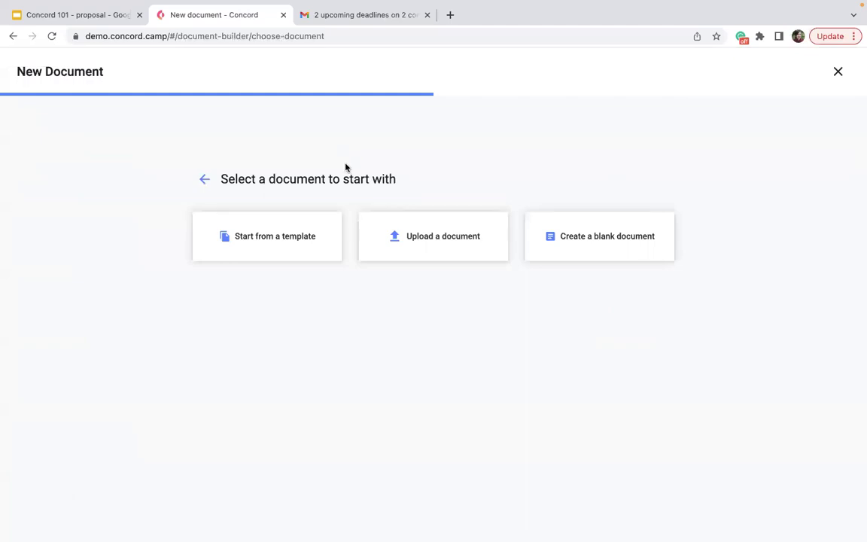
Step: Begin a document upload but cancel the file picker, then switch to the Gmail deadline email
click(398, 223)
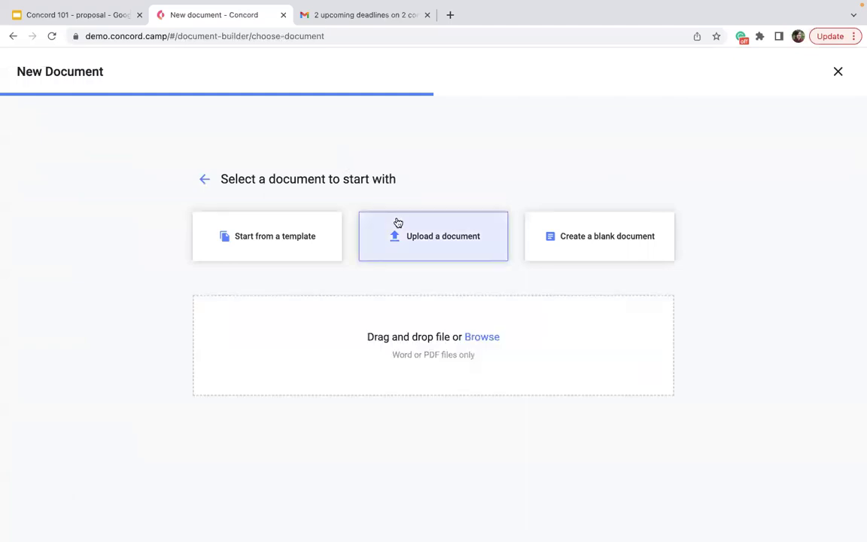
click(468, 337)
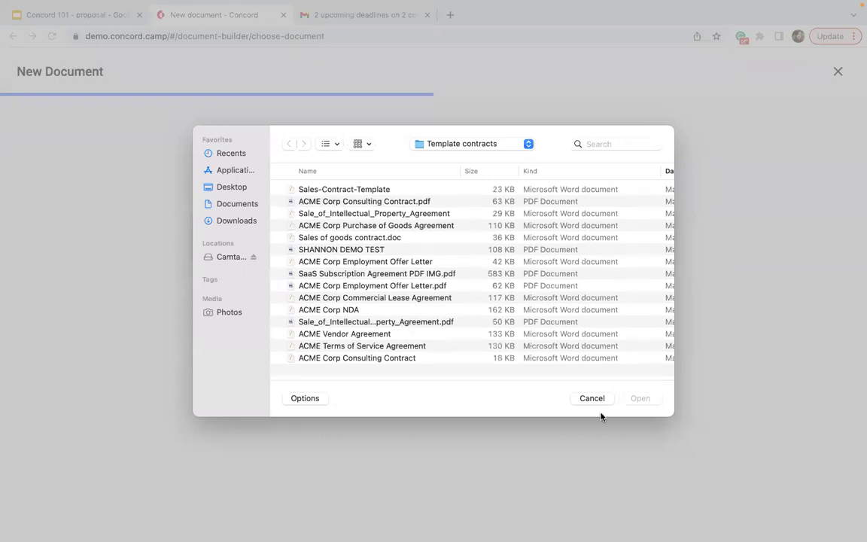
click(592, 402)
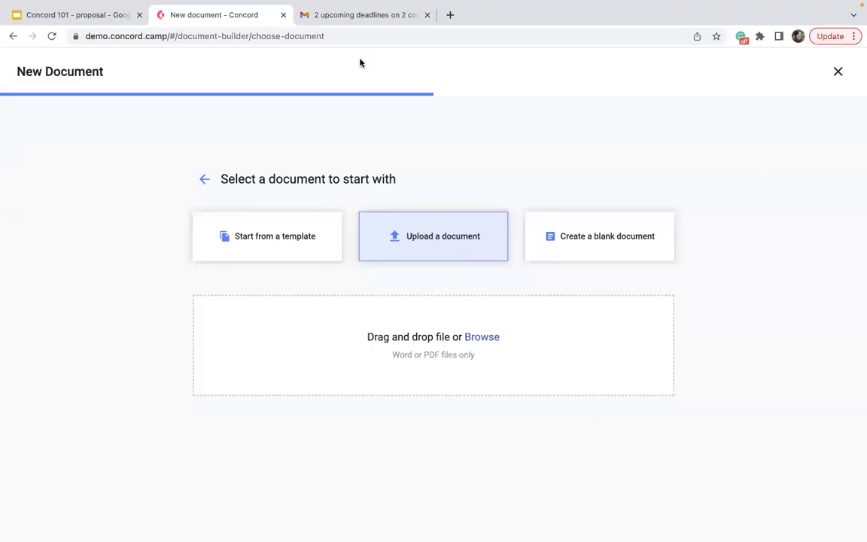
click(349, 17)
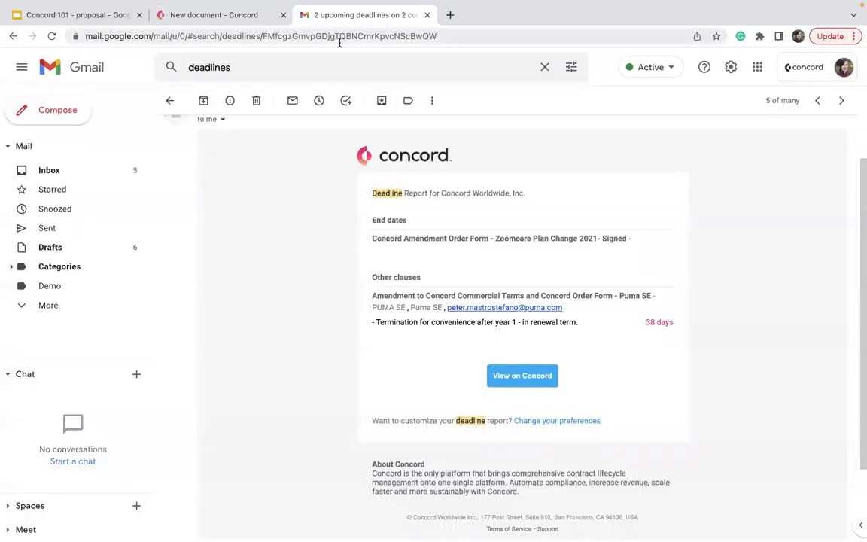
Step: Load concordnow.com in the former Gmail tab and bring up the site's Resources menu
click(340, 37)
text(de)
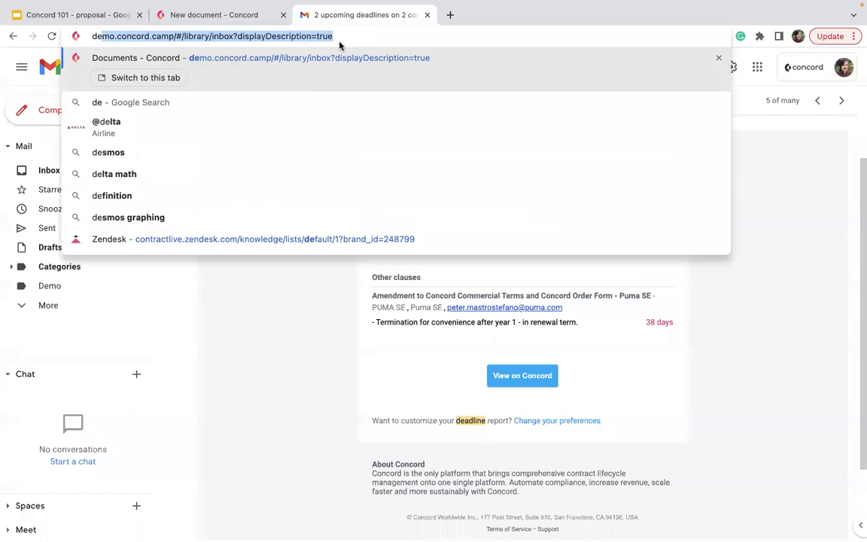
key(BackSpace)
key(BackSpace)
key(BackSpace)
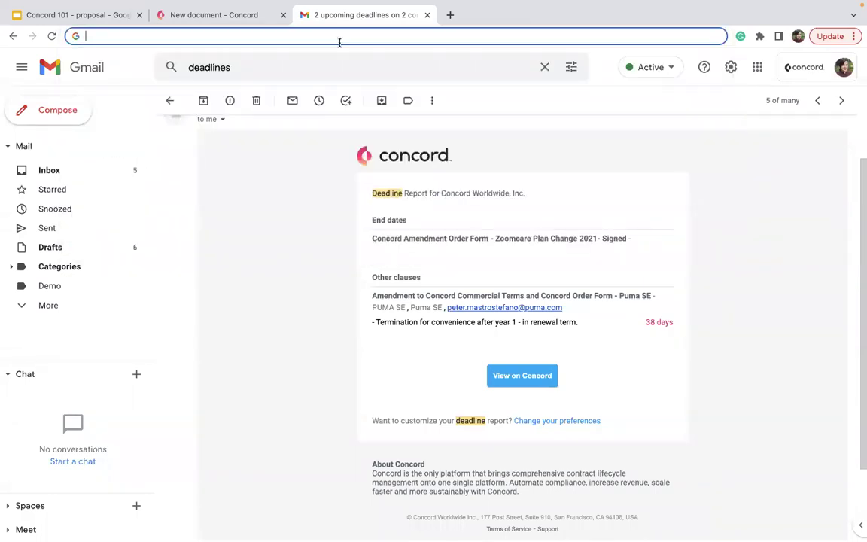
text(concordnow.com)
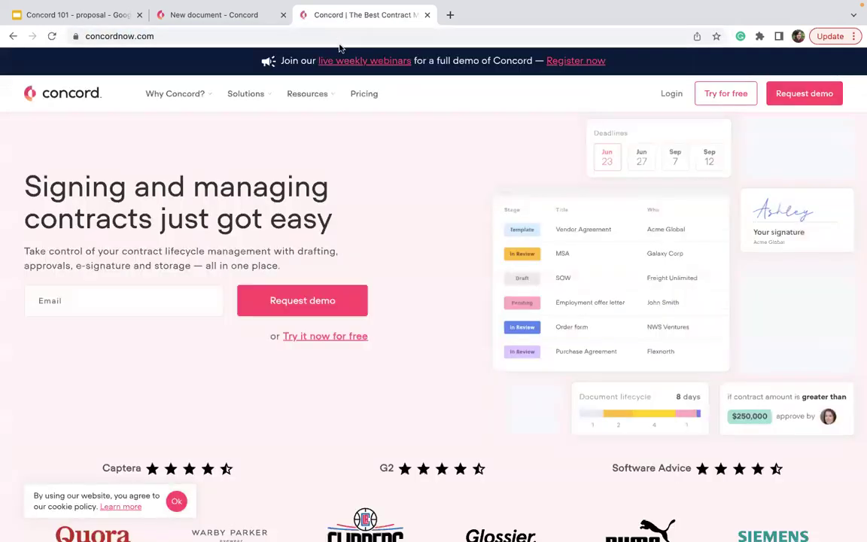
mouse_move(332, 99)
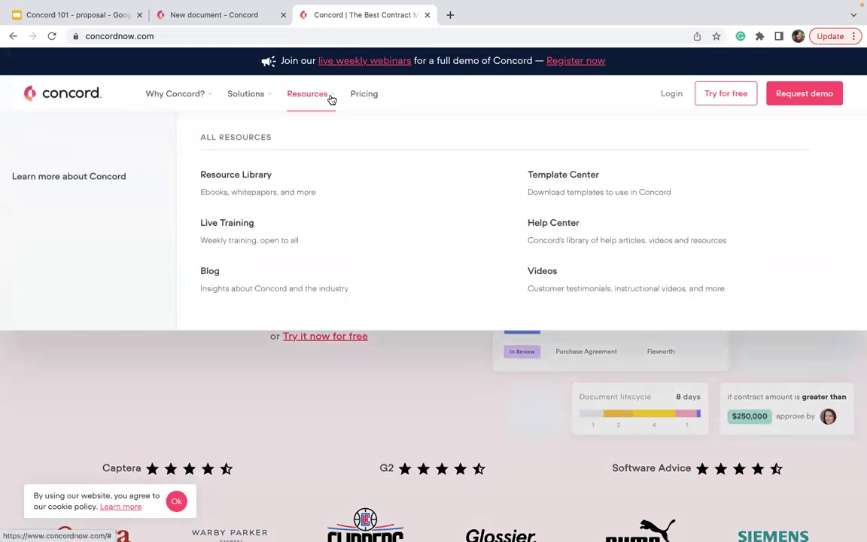
Step: Find the Digital Marketing Agreement Template in the Template Center and open its page
click(580, 189)
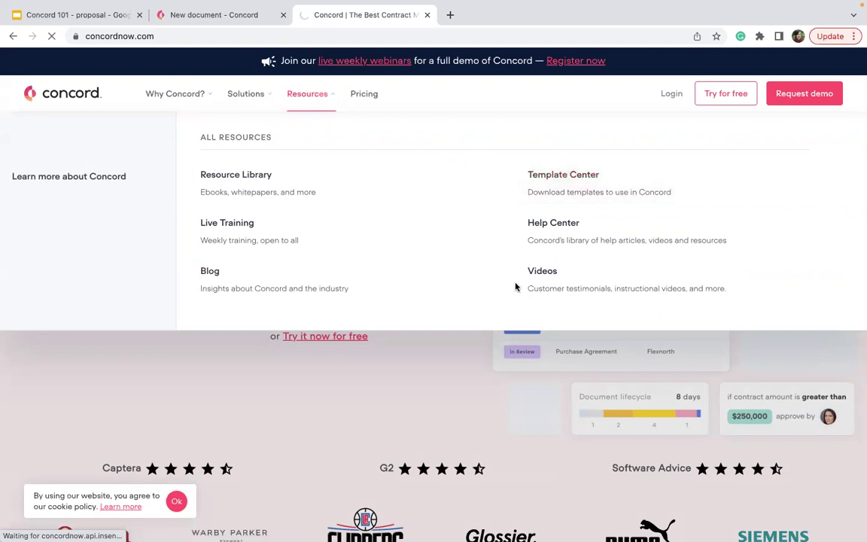
scroll(515, 287, down, 3)
scroll(516, 287, down, 10)
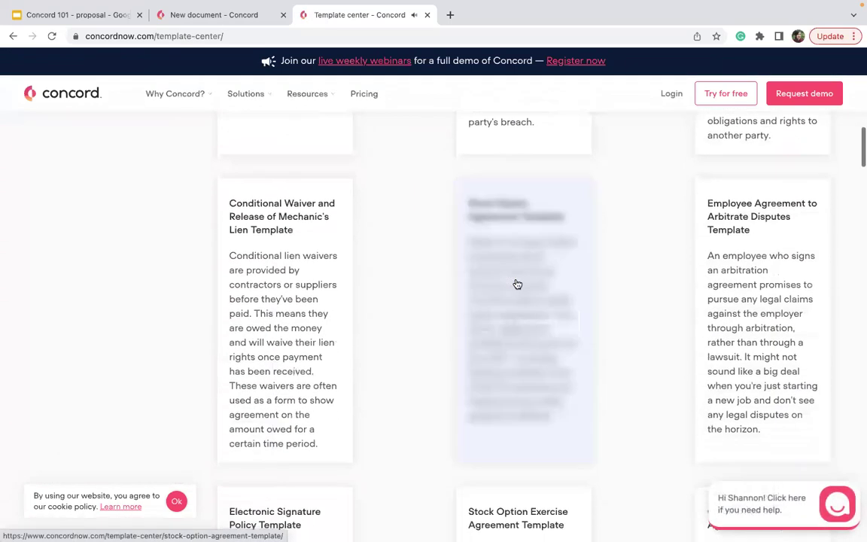
scroll(517, 284, down, 5)
scroll(636, 277, down, 3)
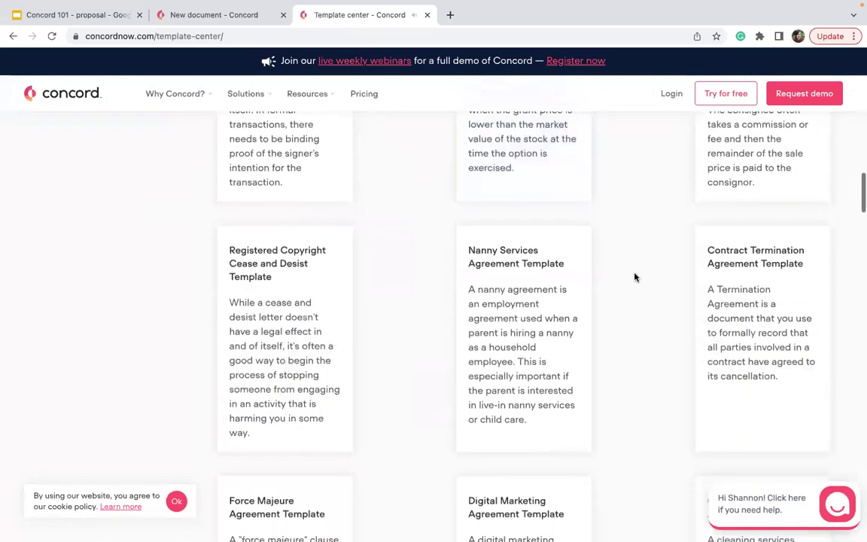
mouse_move(569, 291)
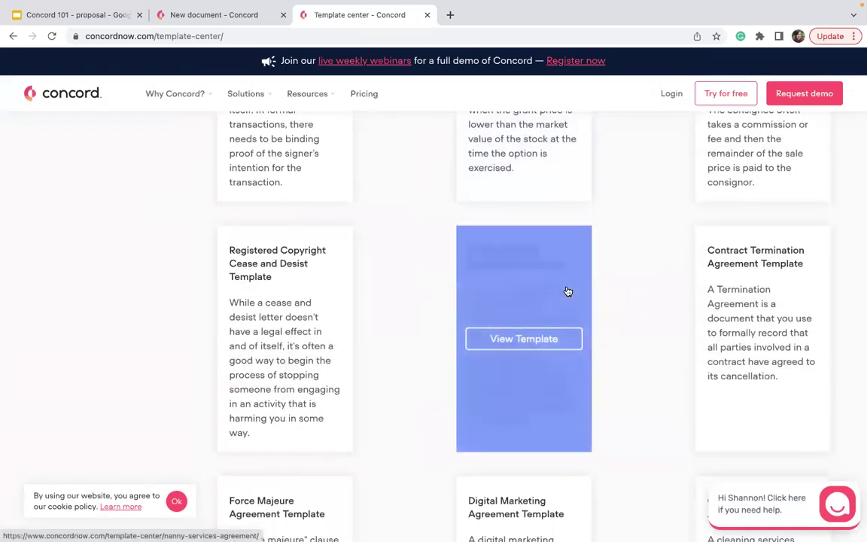
scroll(569, 291, down, 3)
click(490, 335)
Step: Download the template as a Word file after agreeing to the Template Documents Disclaimer
scroll(490, 335, down, 2)
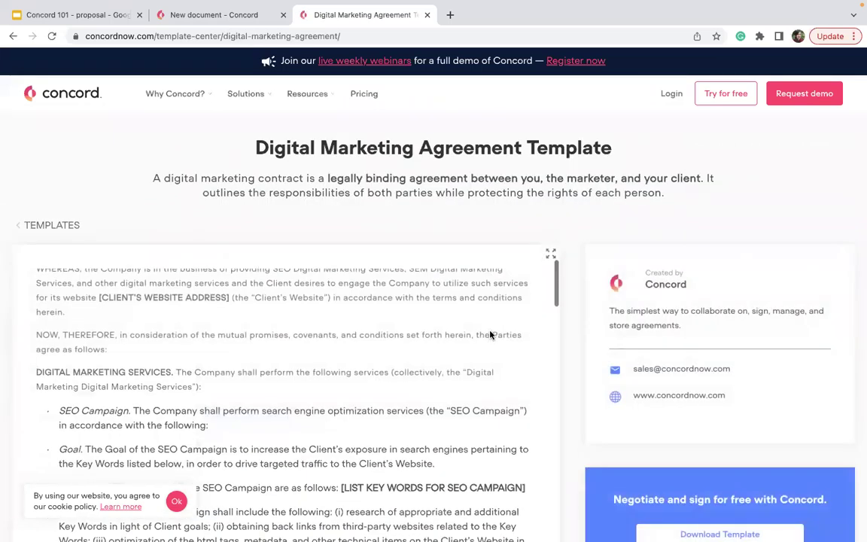
scroll(679, 429, down, 5)
click(685, 253)
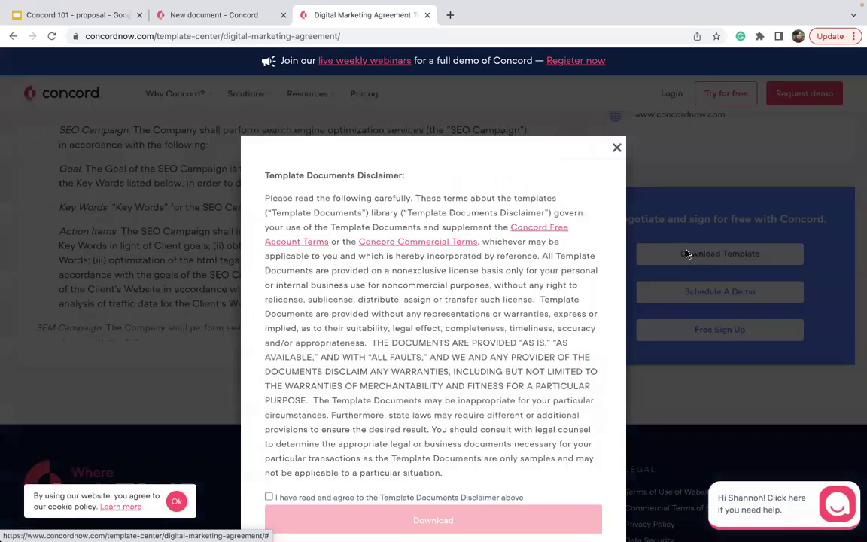
scroll(452, 376, down, 1)
click(268, 496)
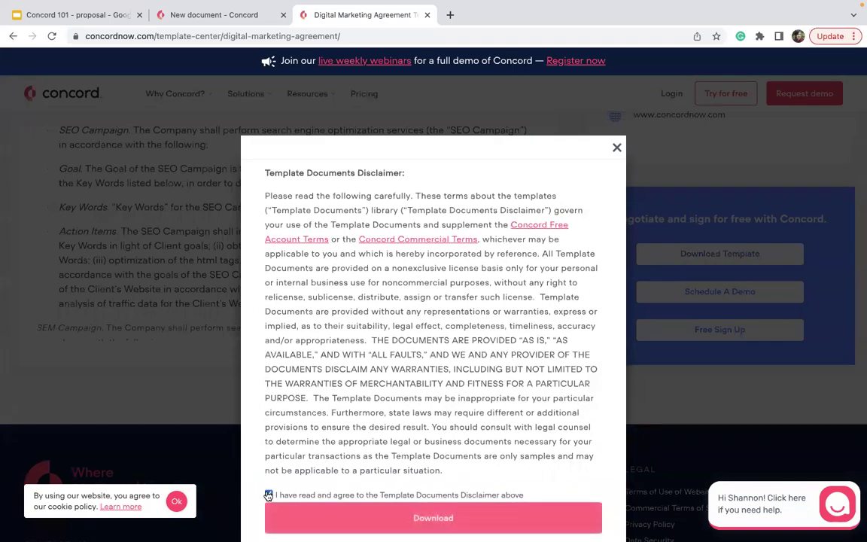
click(293, 518)
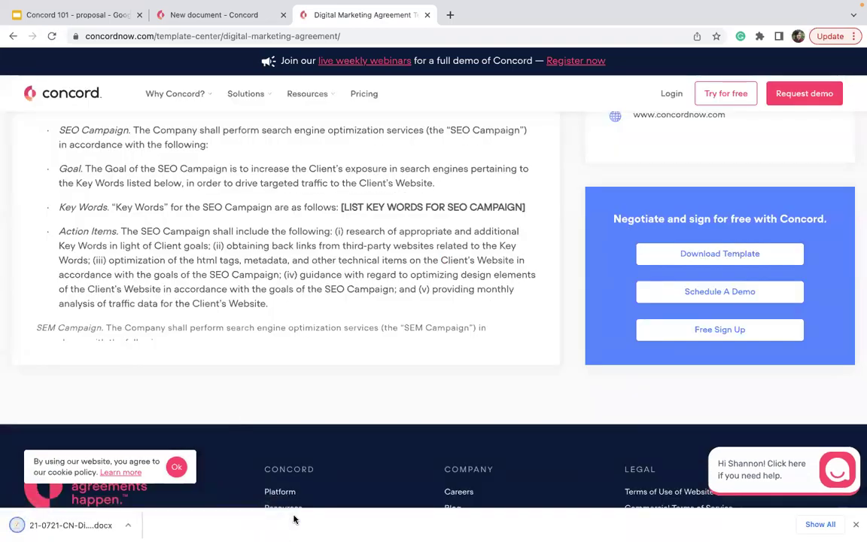
Step: Upload the downloaded Digital Marketing Agreement .docx as a Live document in a new Concord draft
click(185, 16)
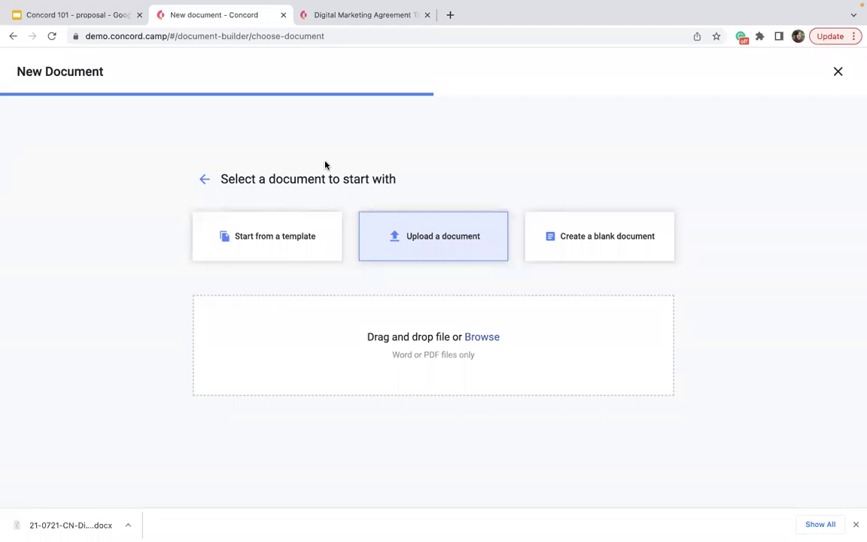
drag(76, 524, 393, 352)
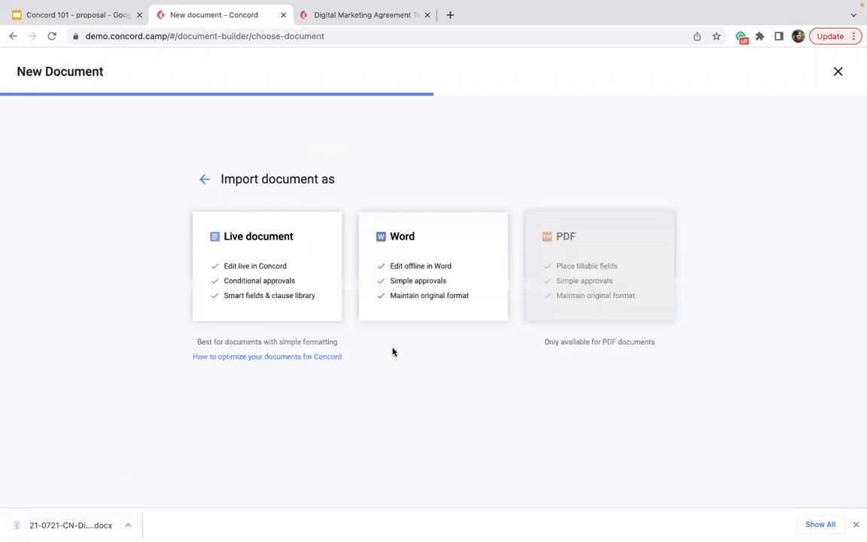
click(276, 283)
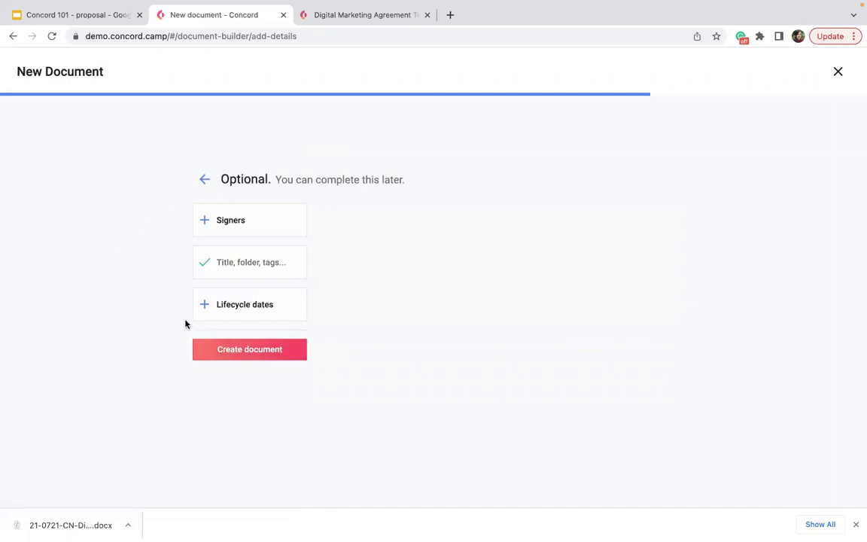
click(253, 353)
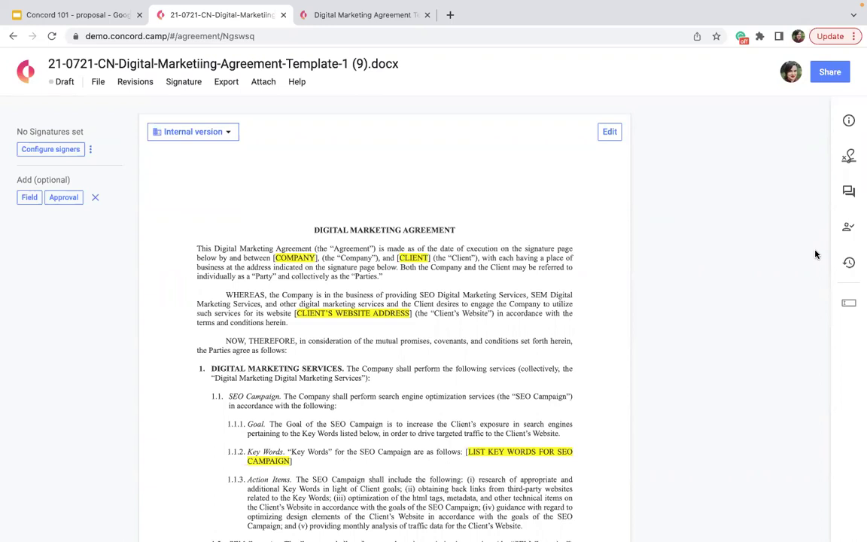
Step: Delete the draft's long '21-0721-CN-Digital-Marketiing-Agreement-Template-1 (9).docx' title, leaving it empty
click(366, 65)
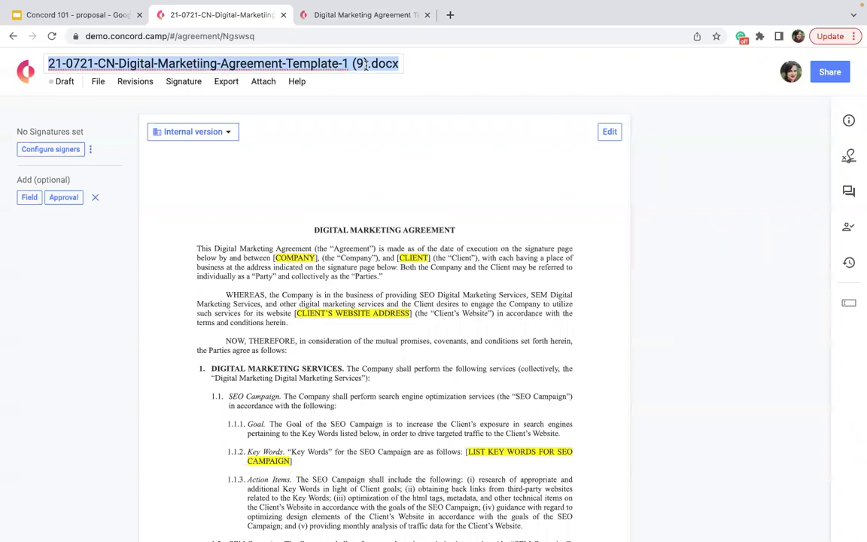
key(BackSpace)
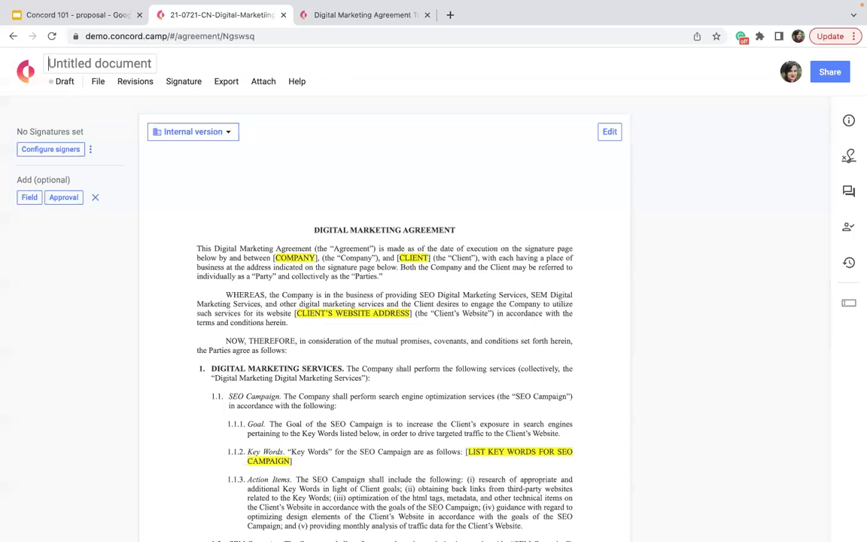
Step: Title the draft agreement 'Digital Marketing Agreement - Maxwell Inc. - May 2022'
text(Digital Marketing Ar)
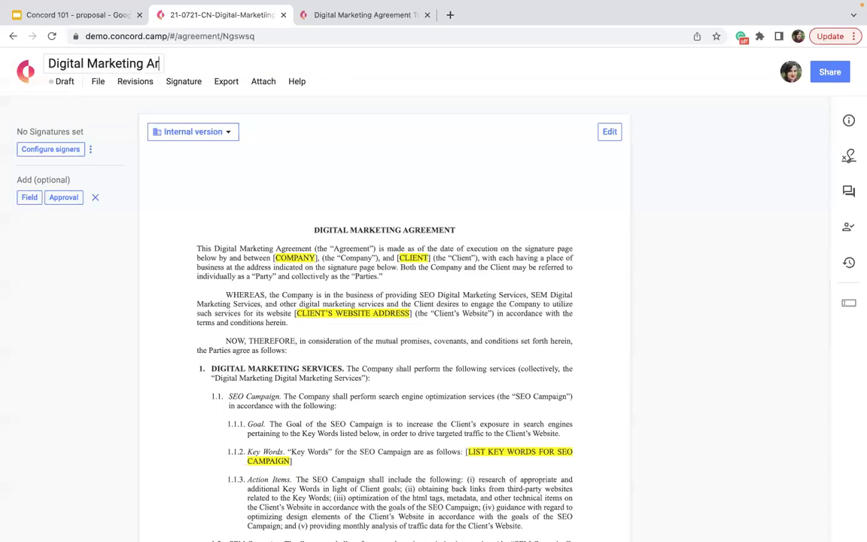
key(BackSpace)
text(greement - )
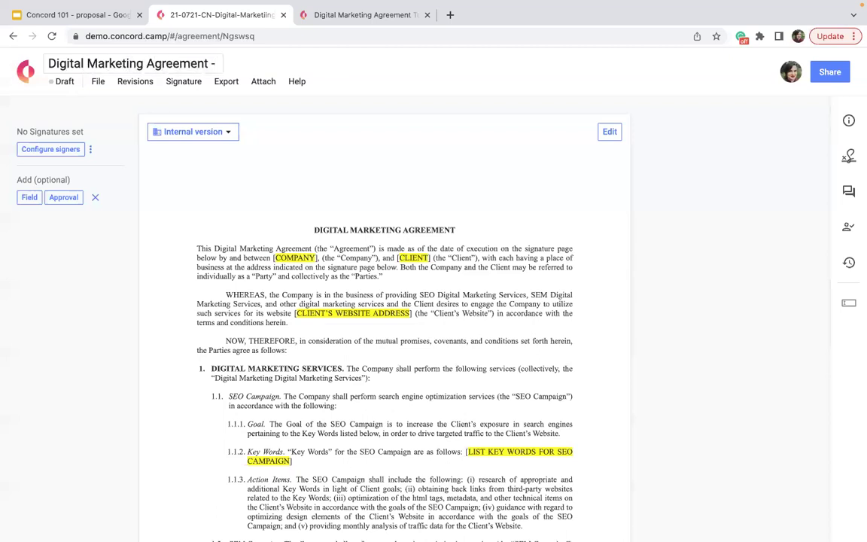
text(Maxwell )
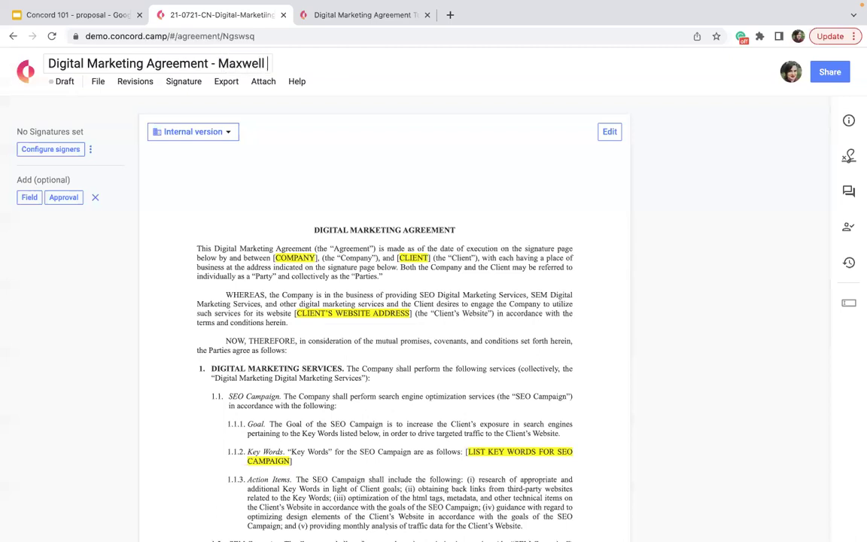
text(Inc. - May 2022)
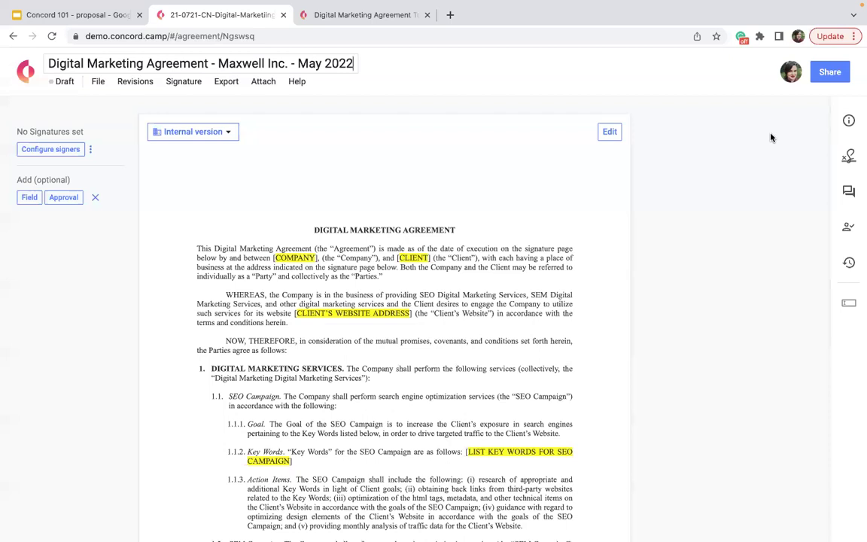
Step: In the Summary details, set Maxwell Inc. as third party with description 'Dog Food Company in Utah'
click(848, 121)
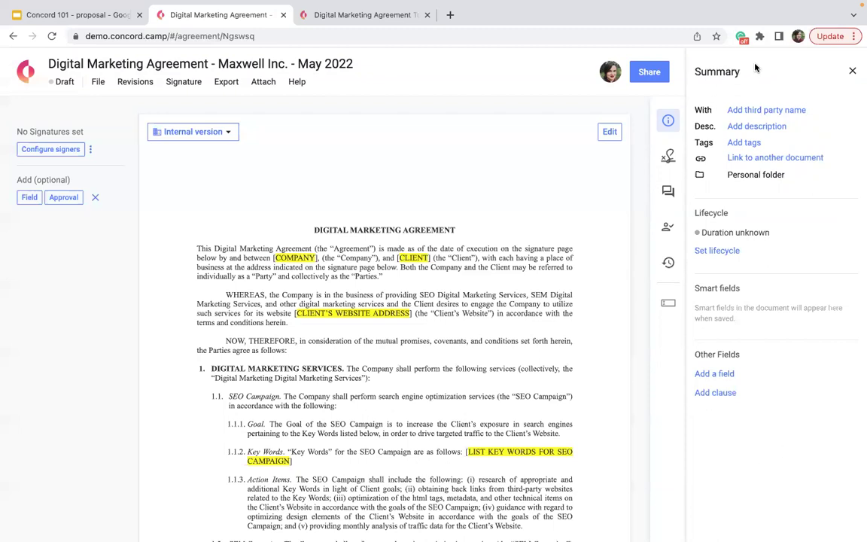
click(608, 73)
click(741, 127)
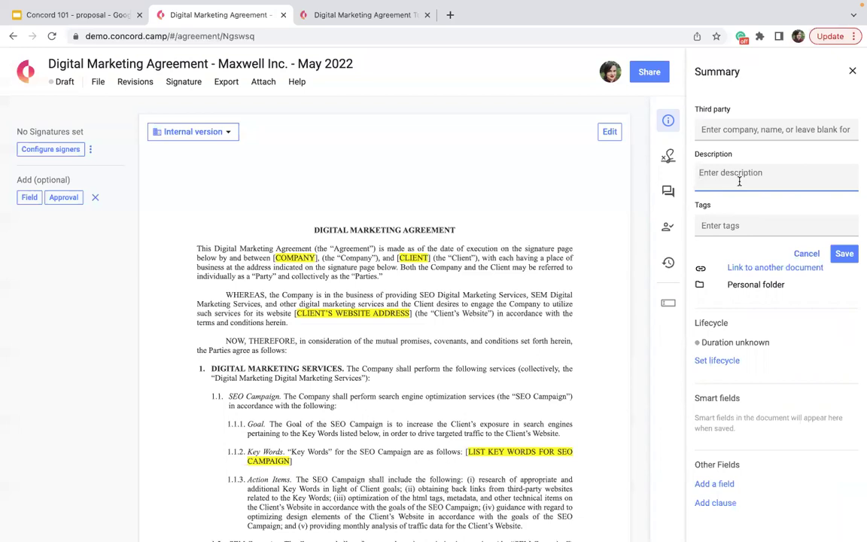
click(739, 129)
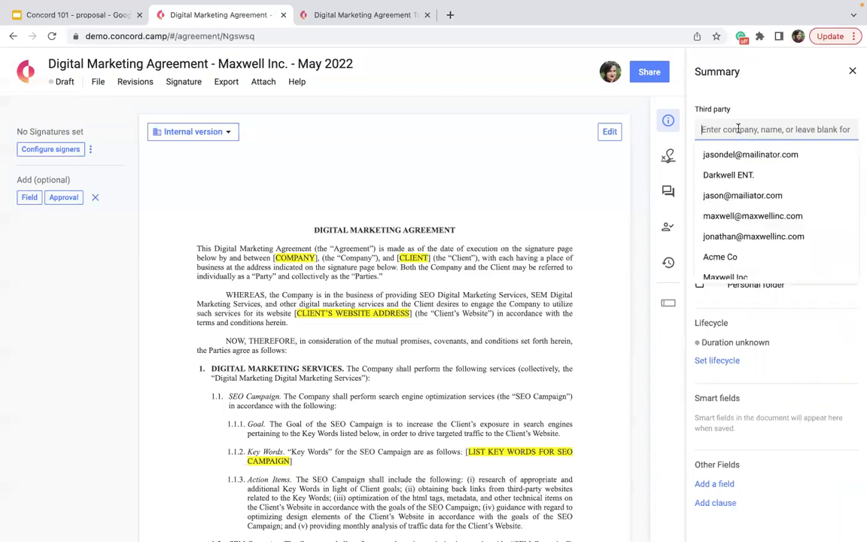
text(Maxwell Inc.)
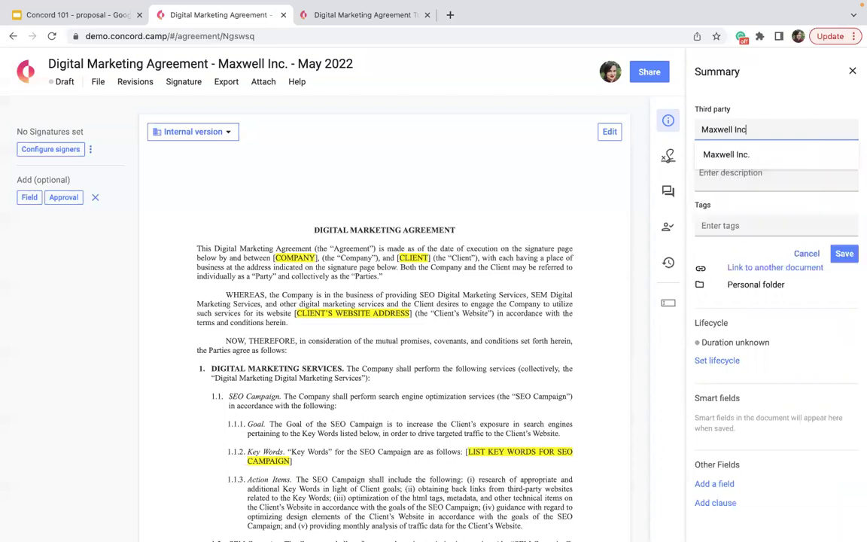
click(745, 157)
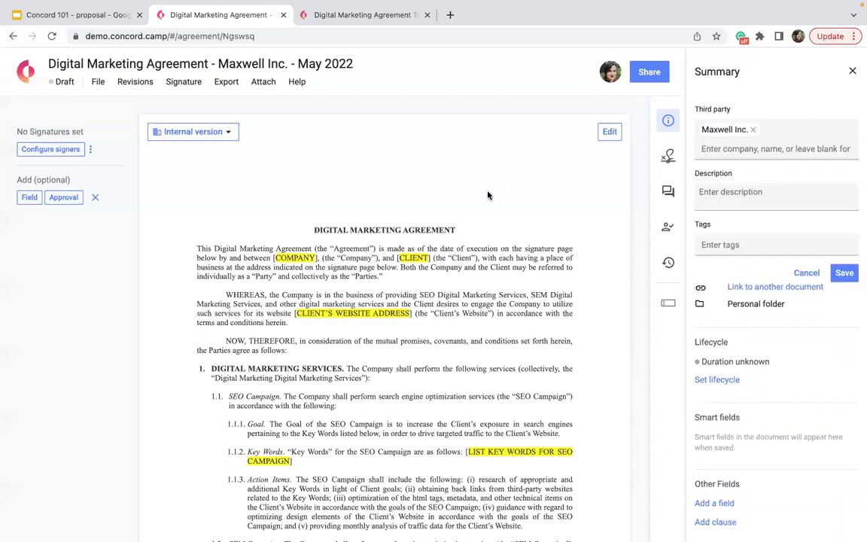
click(708, 190)
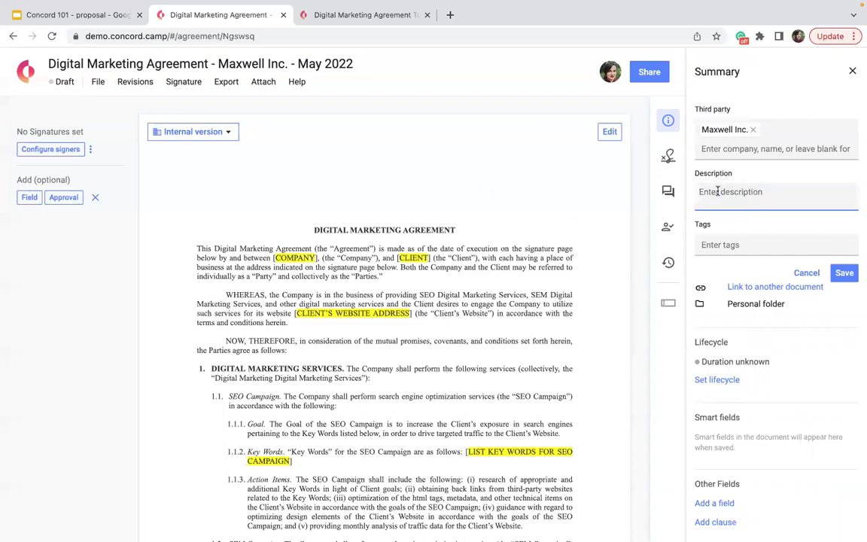
text(Dog Food Company in)
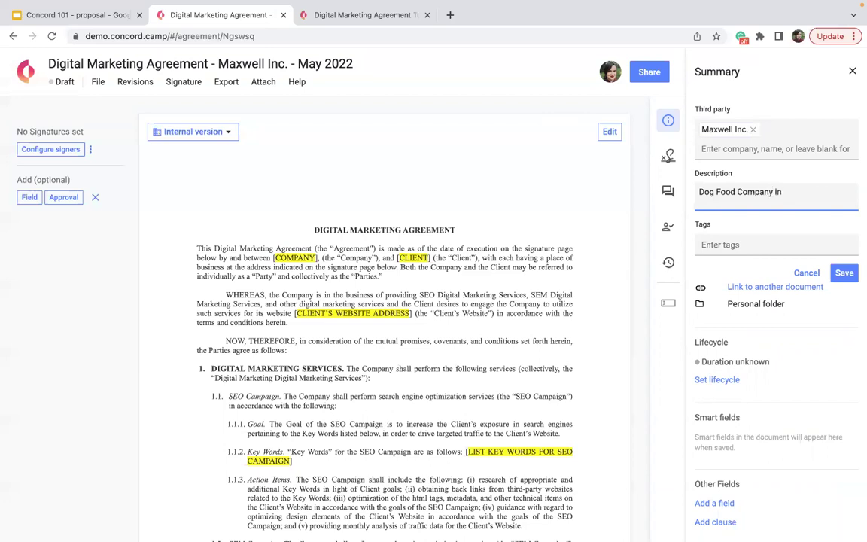
text( Utah)
Step: Add the tags 200k-250k and Dept - Marketing from the tag suggestions
click(765, 247)
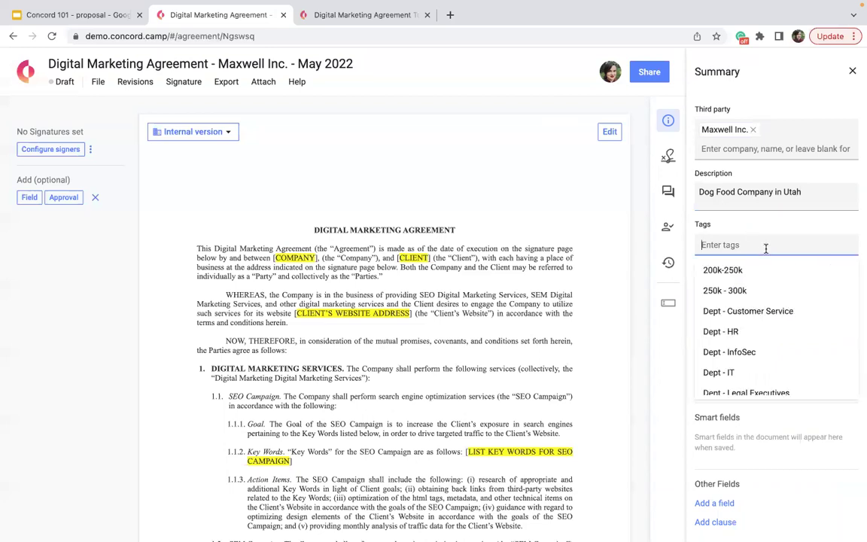
scroll(755, 386, down, 2)
scroll(755, 385, down, 3)
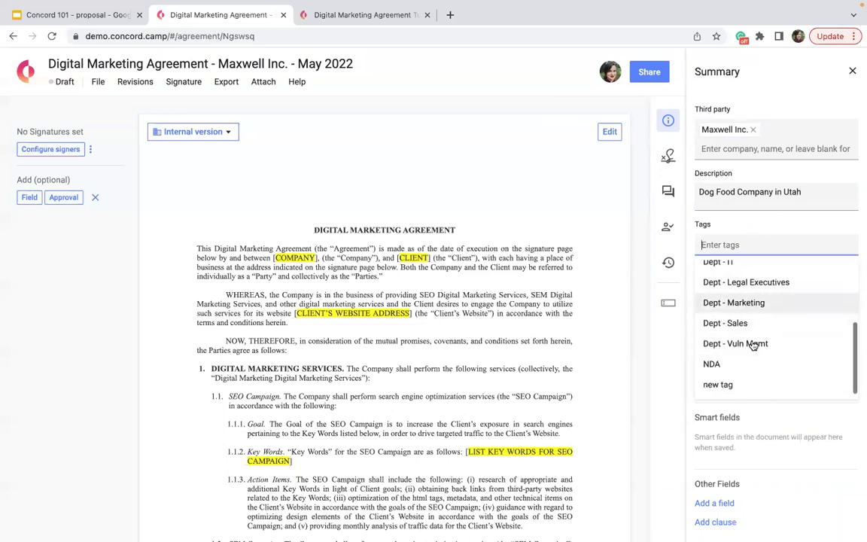
scroll(753, 345, up, 5)
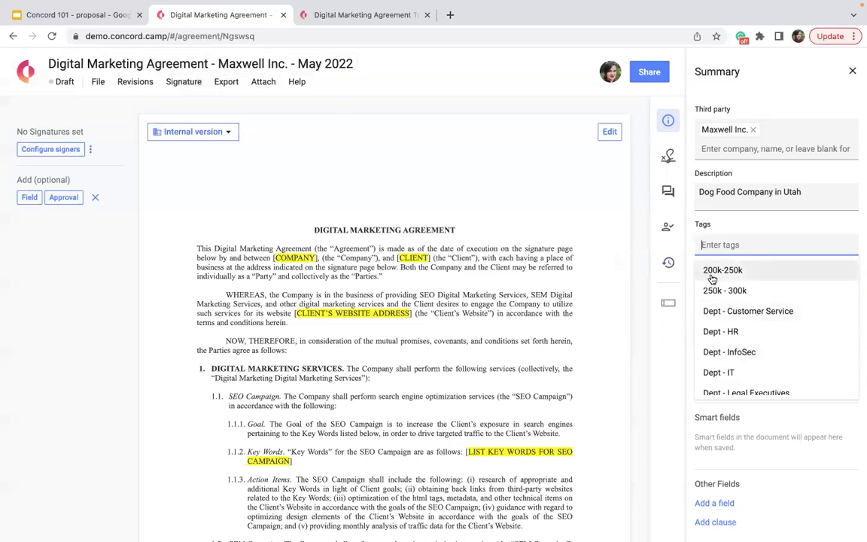
click(714, 272)
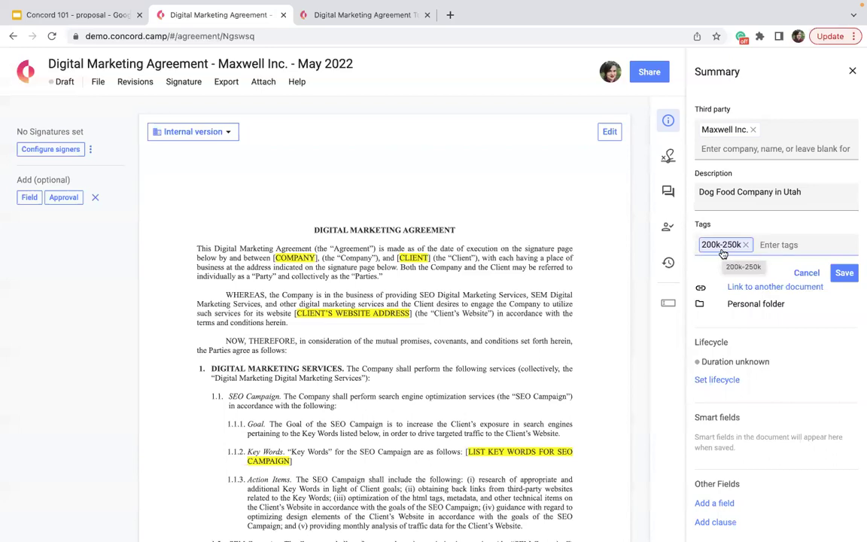
click(774, 238)
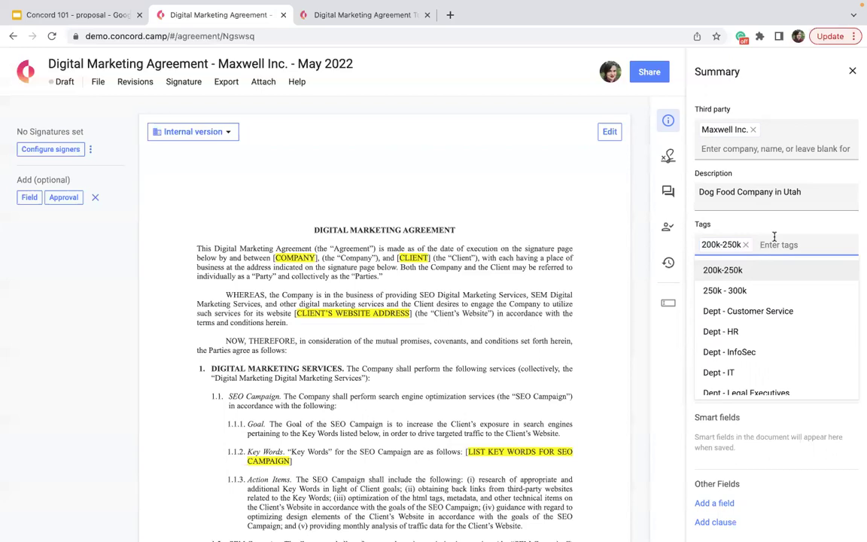
scroll(759, 277, down, 3)
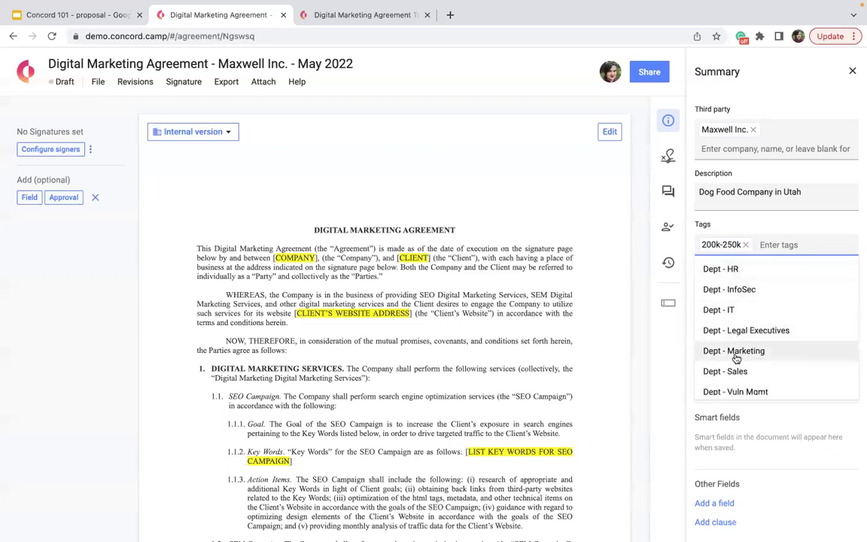
click(735, 351)
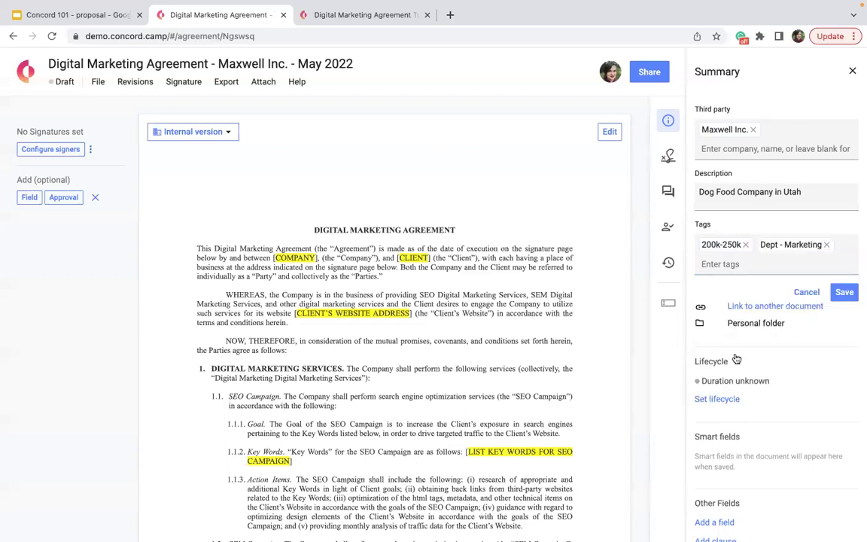
click(807, 264)
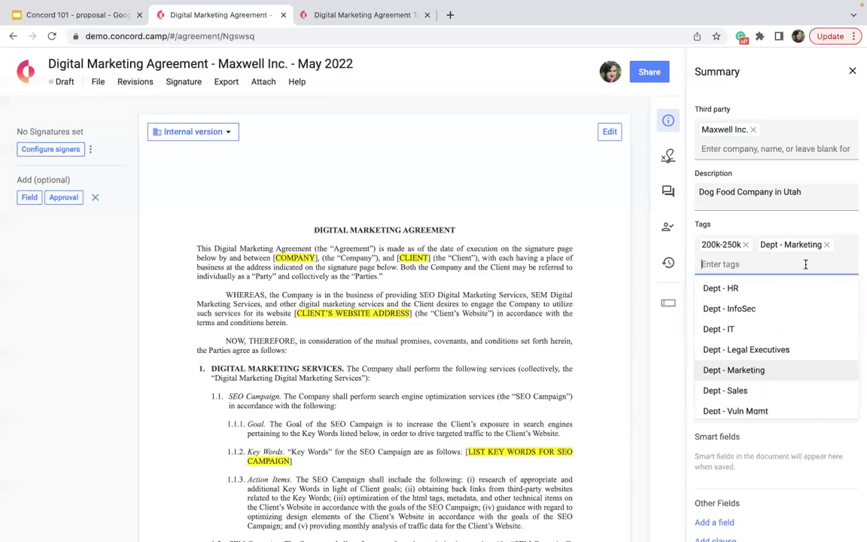
Step: Clear the stray 'Marketing Dept' text from Tags and save the summary details
text(Marketing)
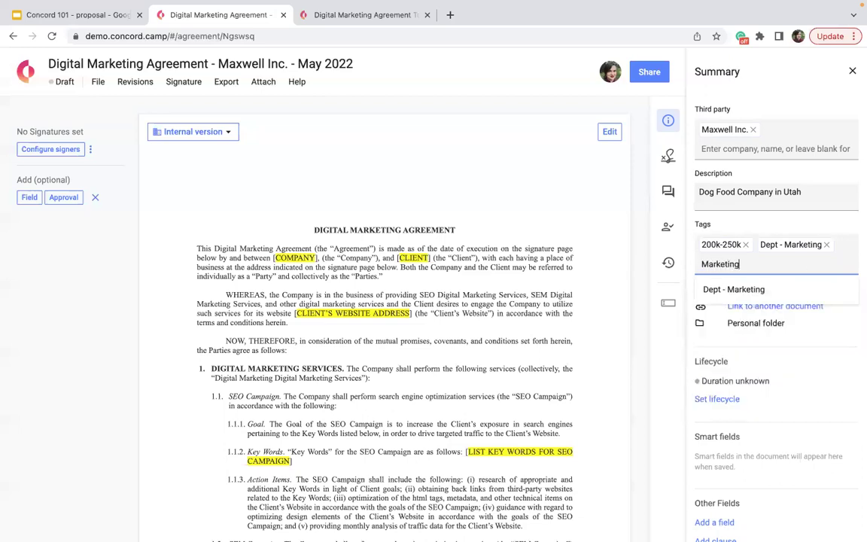
text( Dept)
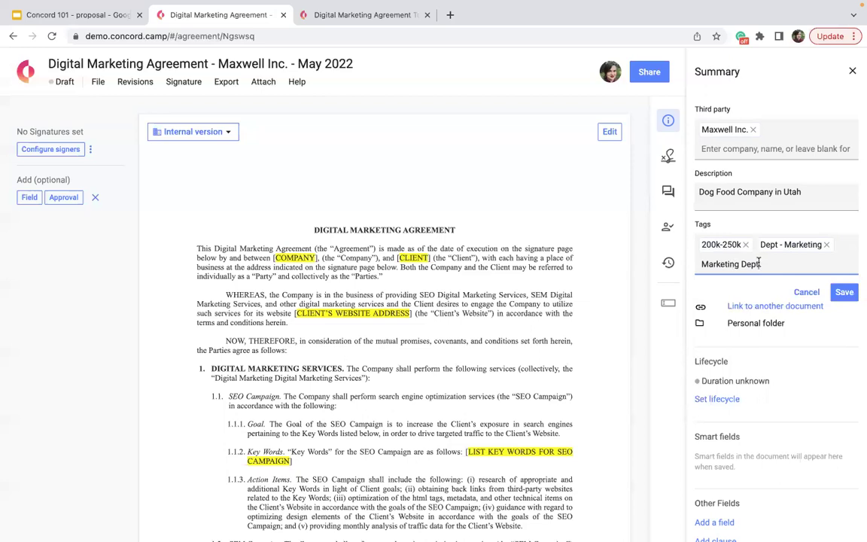
drag(759, 264, 703, 264)
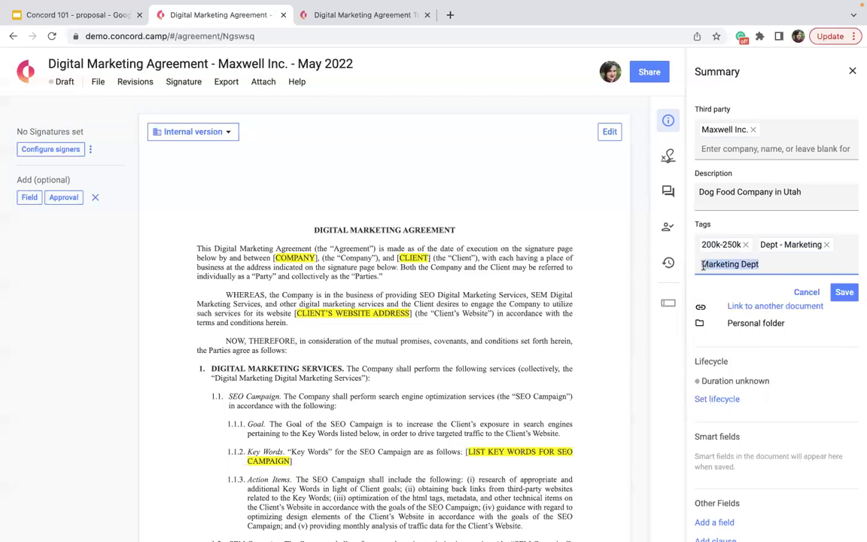
key(BackSpace)
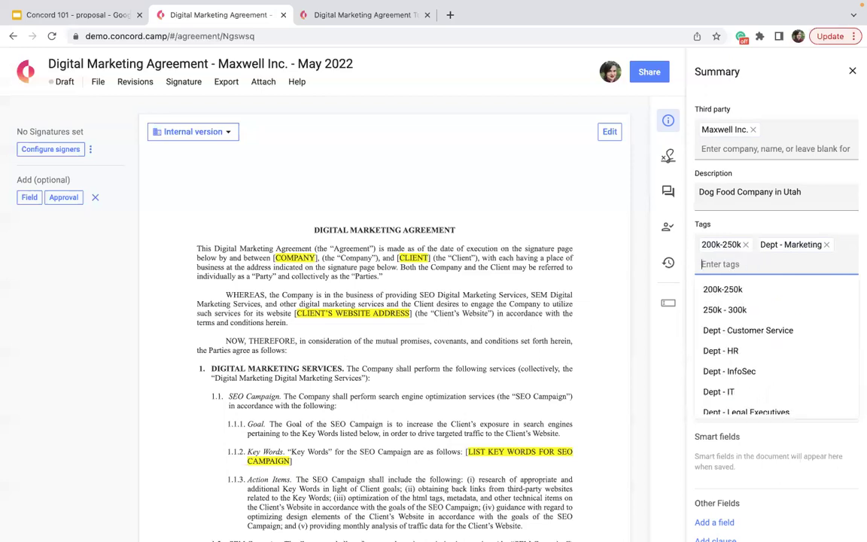
scroll(715, 345, down, 3)
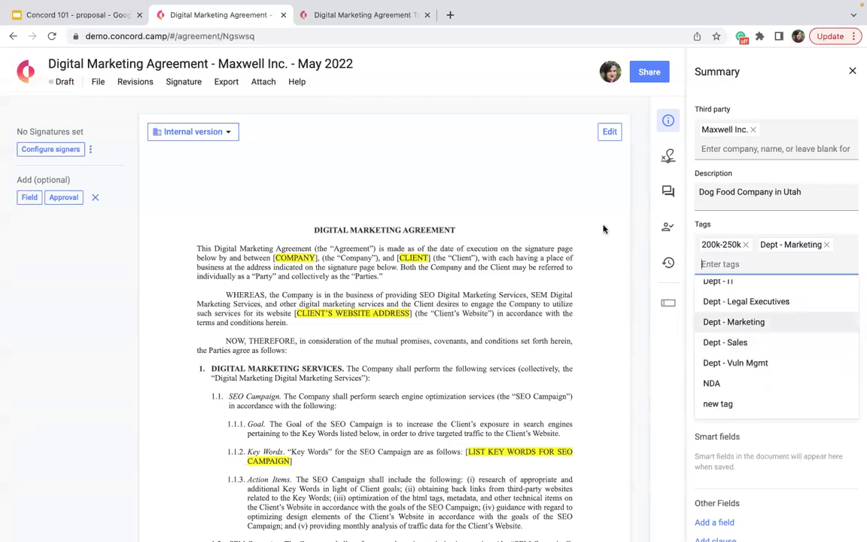
click(848, 224)
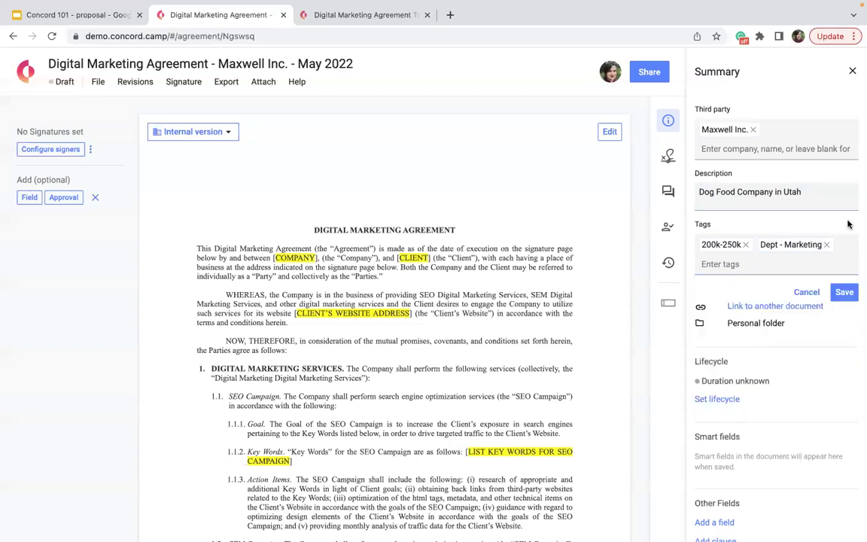
click(842, 293)
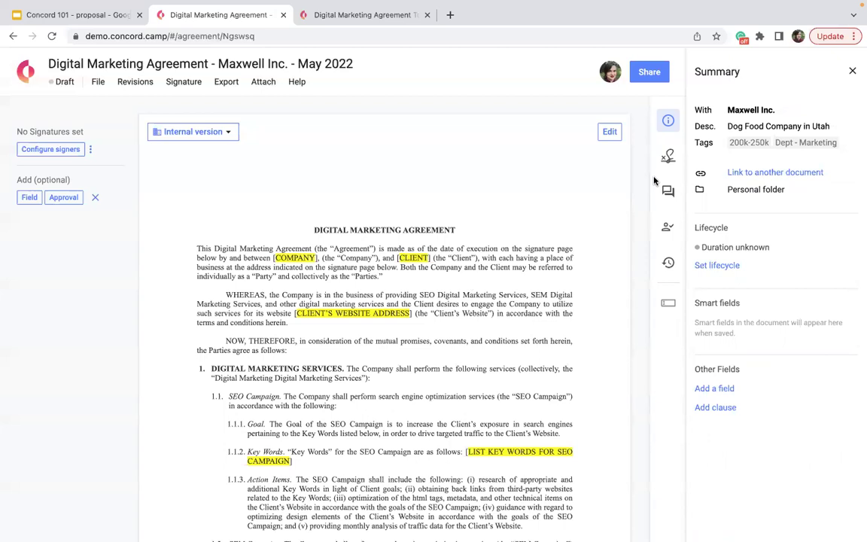
Step: Link the agreement to ACME Corp NDA.docx using the 'is linked to' relationship
click(772, 173)
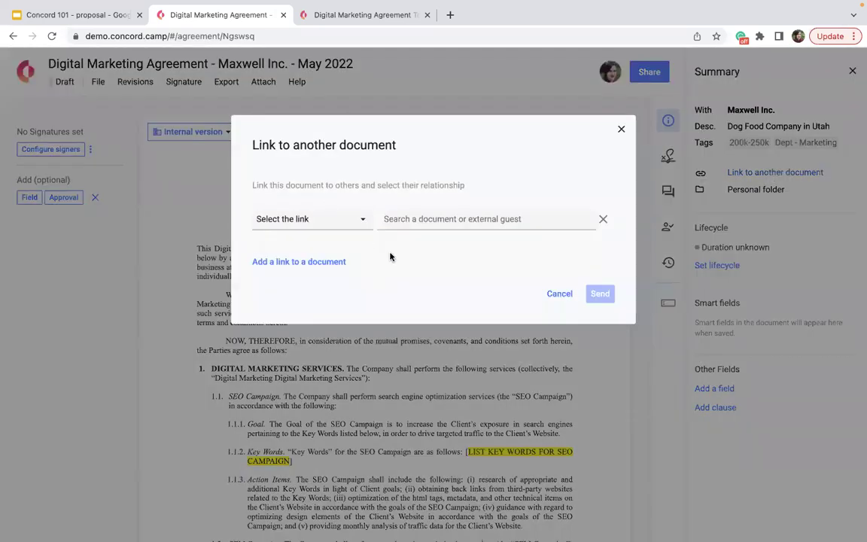
click(339, 226)
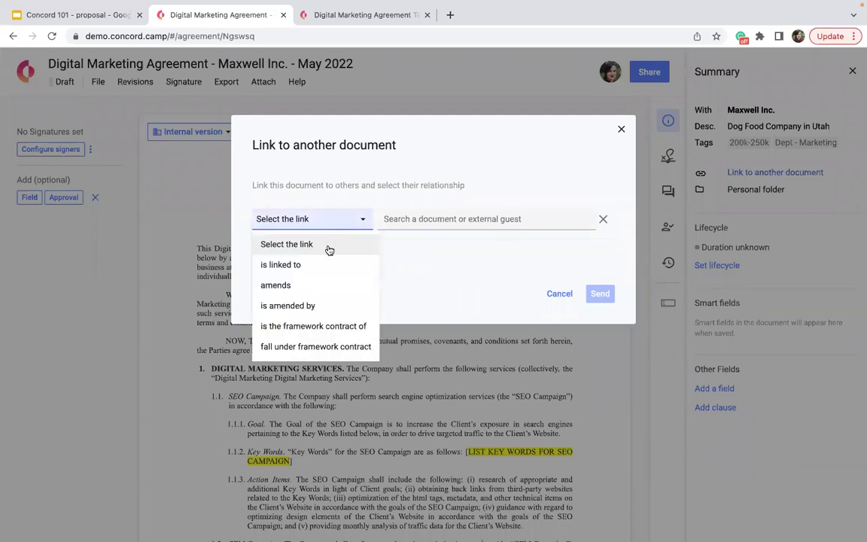
click(320, 267)
click(413, 218)
text(NDA)
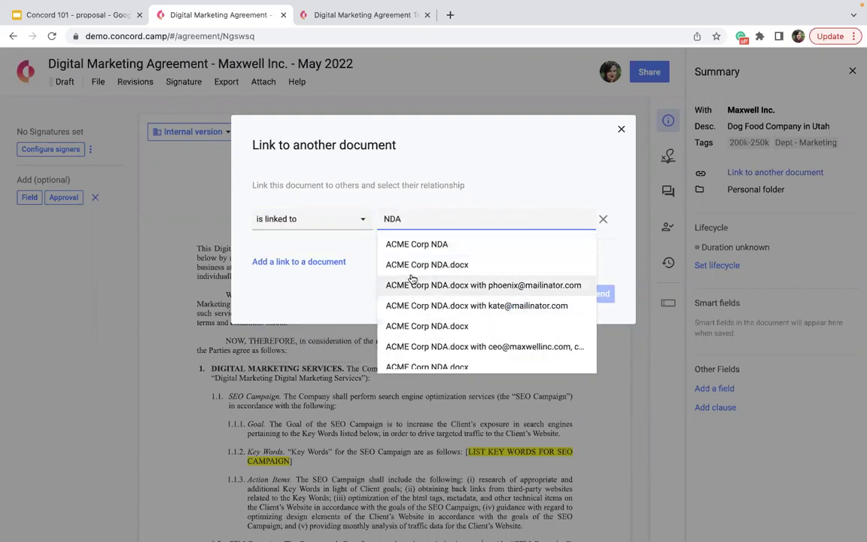
click(394, 265)
click(601, 294)
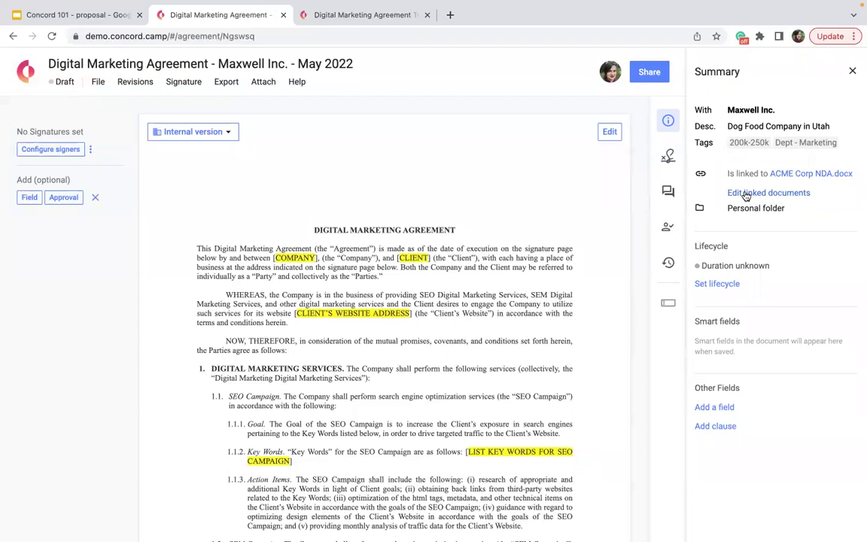
mouse_move(783, 210)
Step: Move the agreement into the Marketing Team folder, accepting the access warning
click(799, 209)
scroll(329, 308, down, 2)
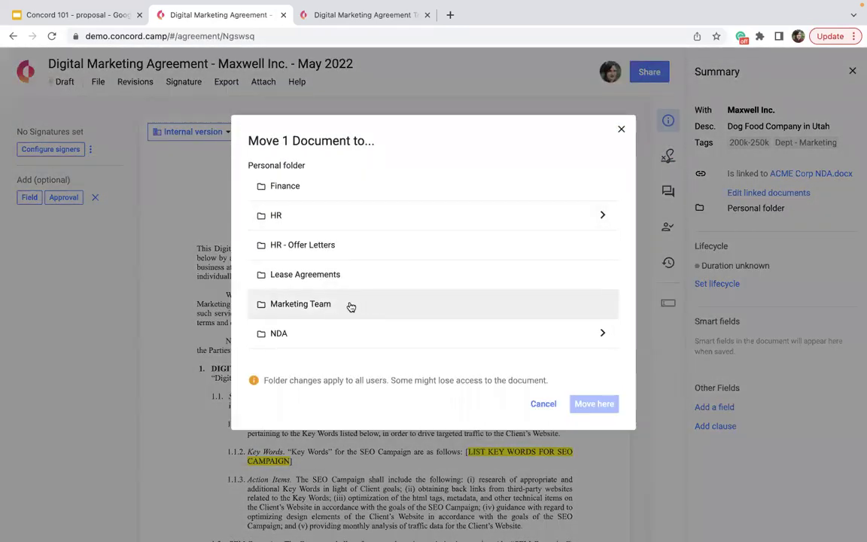
click(351, 305)
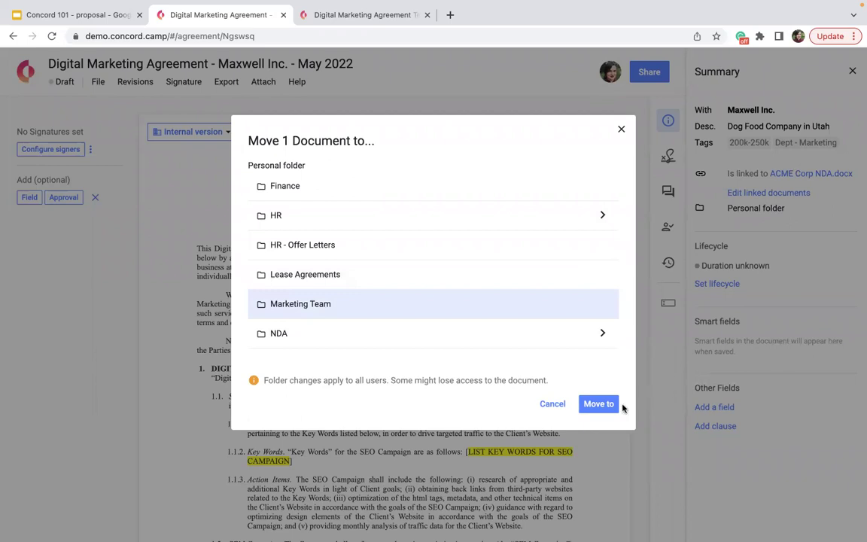
click(606, 408)
click(600, 443)
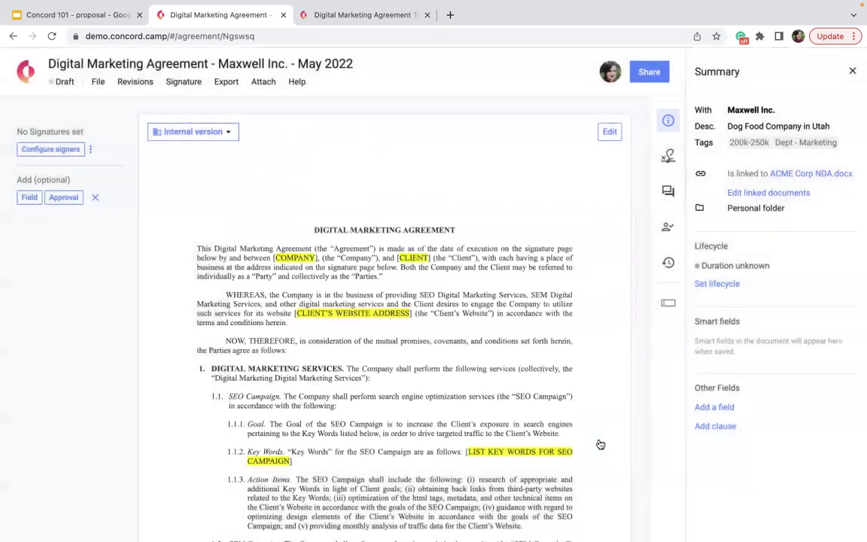
click(717, 284)
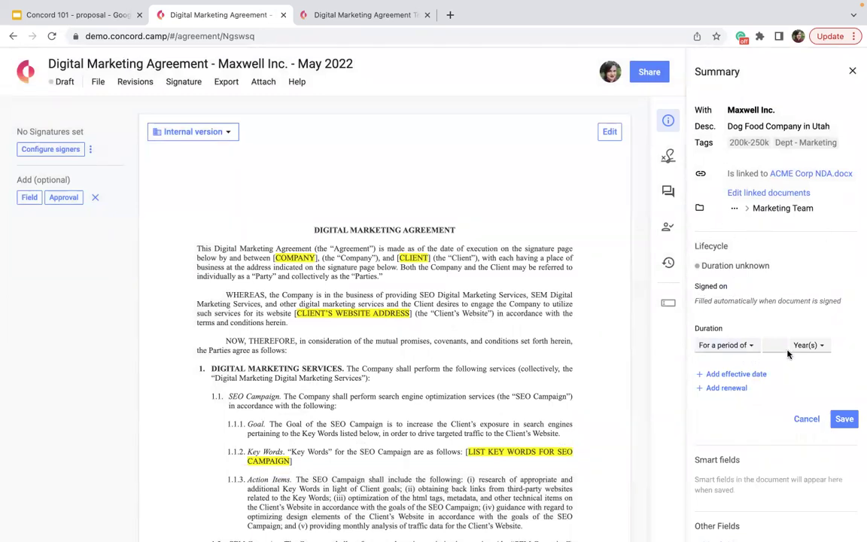
Step: Set the lifecycle to a 1-year period effective 05/18/2022
click(744, 346)
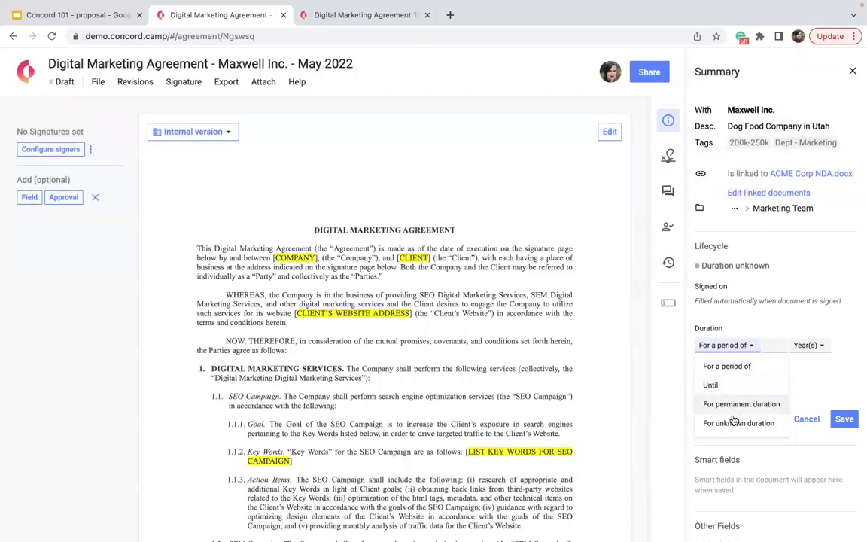
click(786, 348)
text(1)
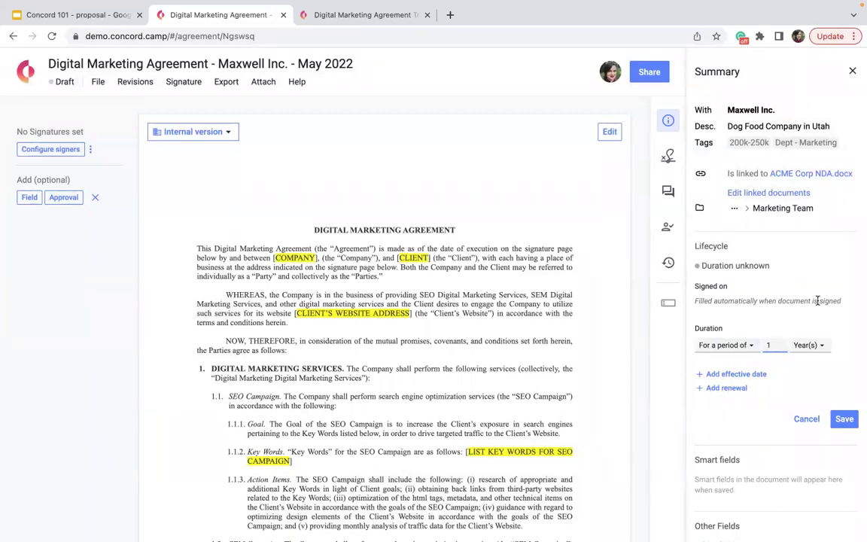
click(719, 373)
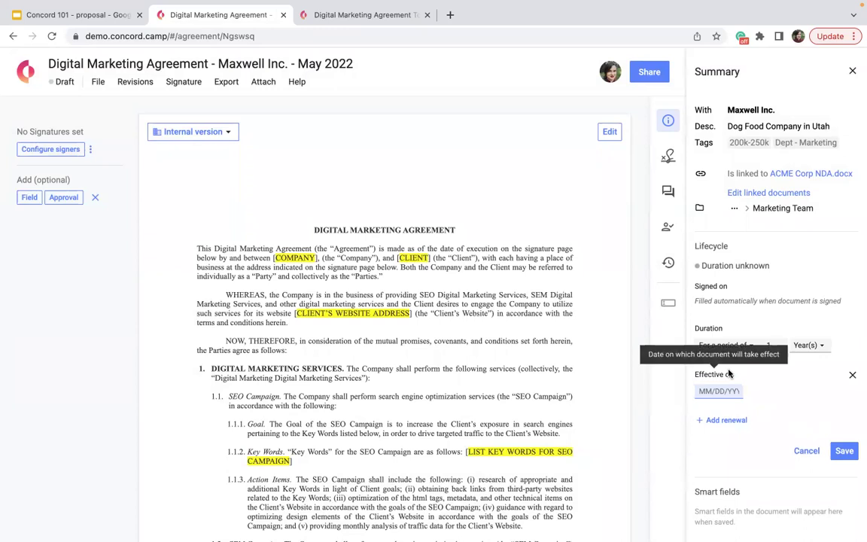
click(710, 391)
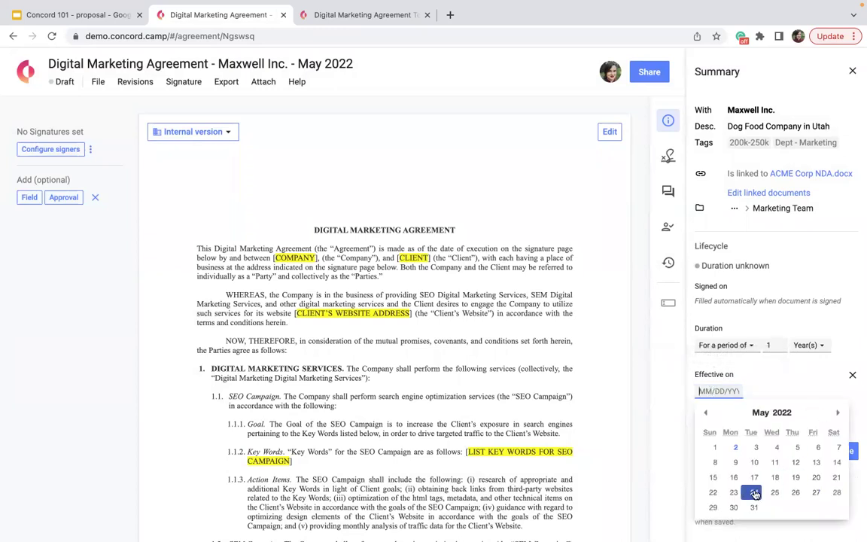
click(774, 478)
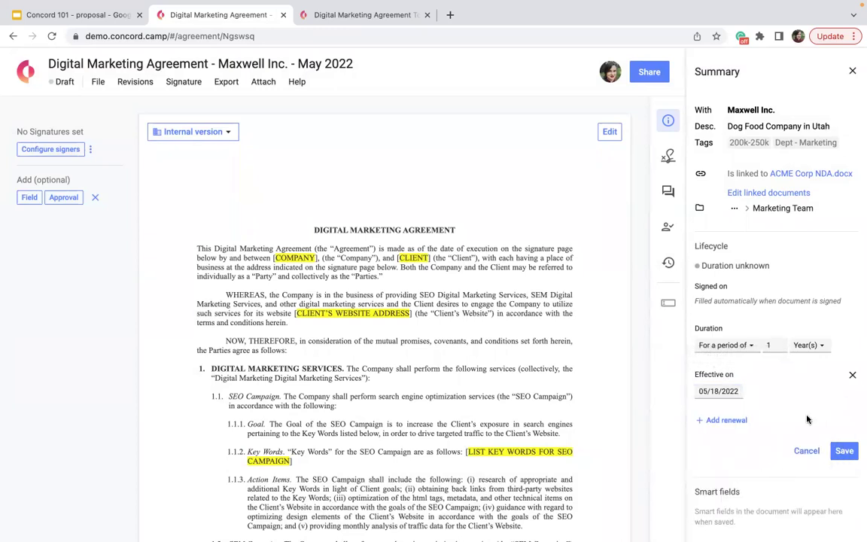
Step: Add a renewal with 1 month's non-renewal notice and save the lifecycle
click(727, 420)
scroll(723, 433, down, 4)
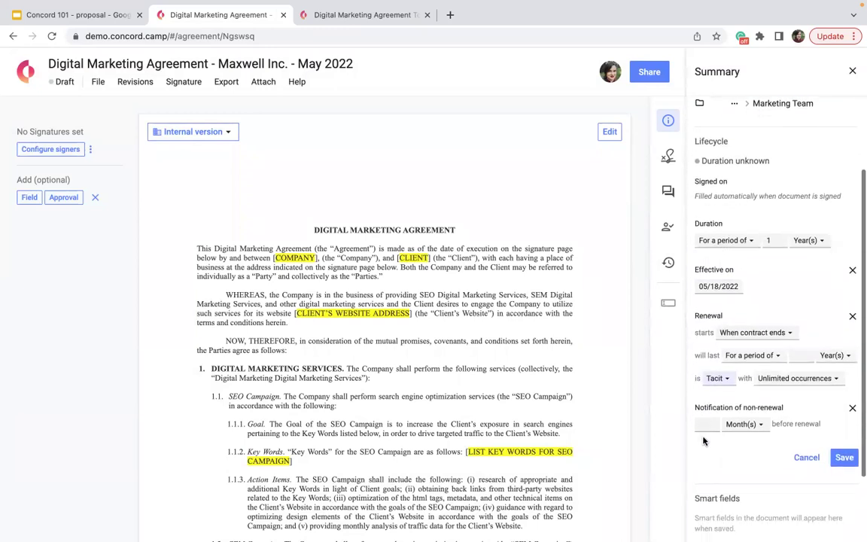
drag(795, 391, 705, 388)
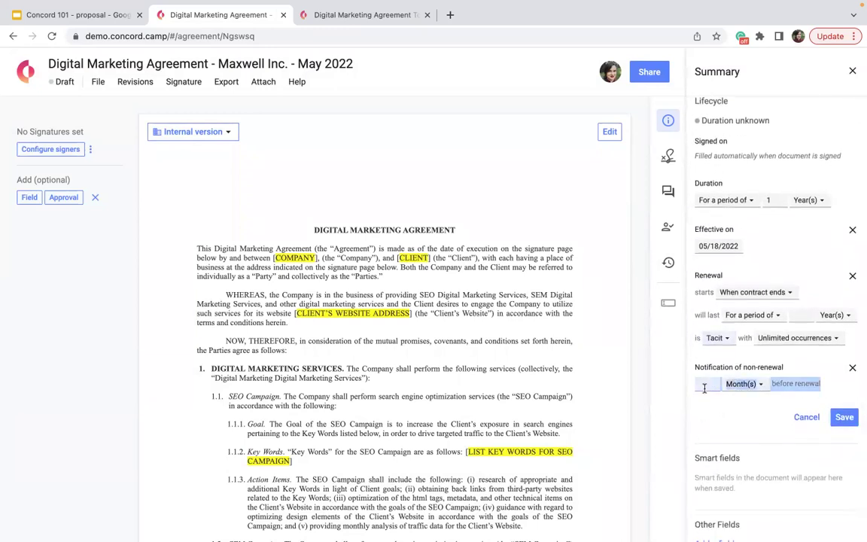
click(704, 387)
text(1)
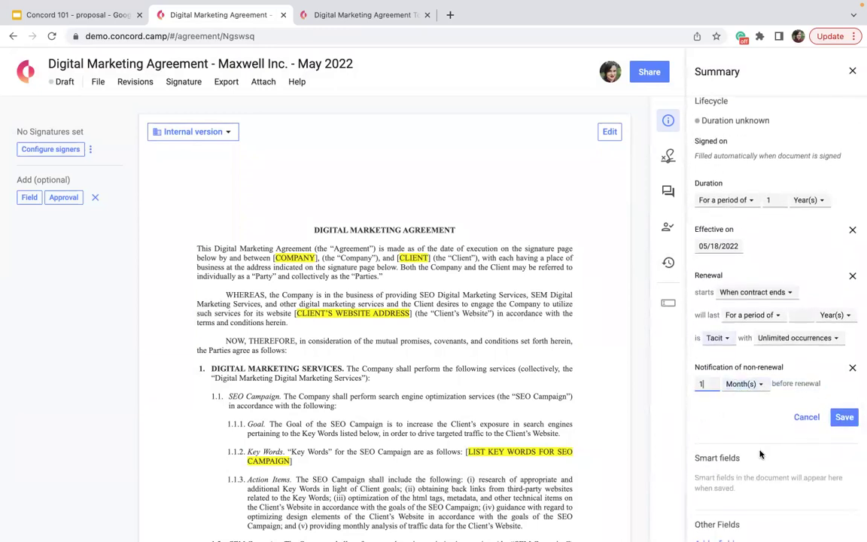
click(844, 417)
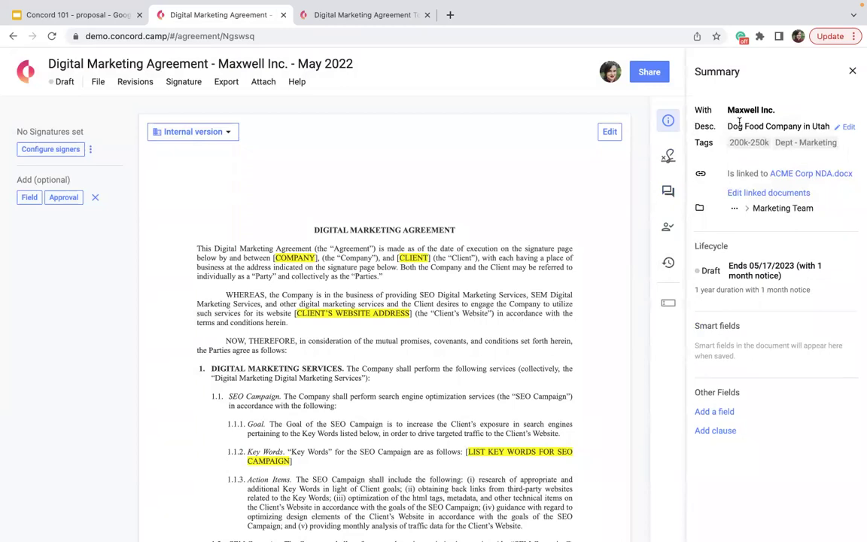
Step: Add a CEO Name field filled with the CEO's full name
click(710, 410)
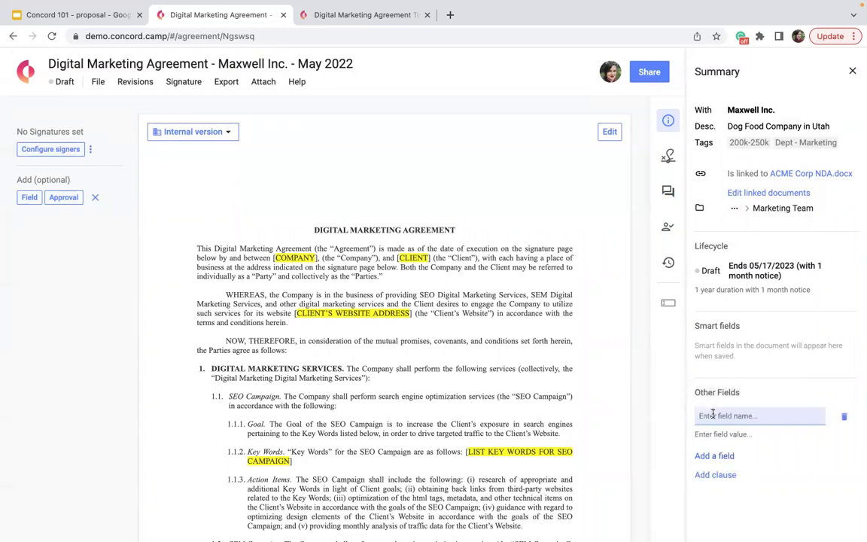
text(CEO Name)
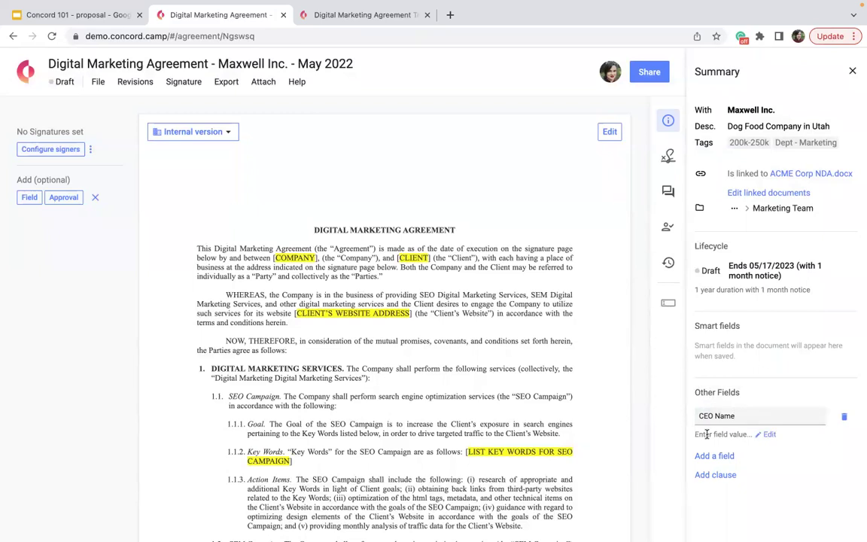
click(712, 433)
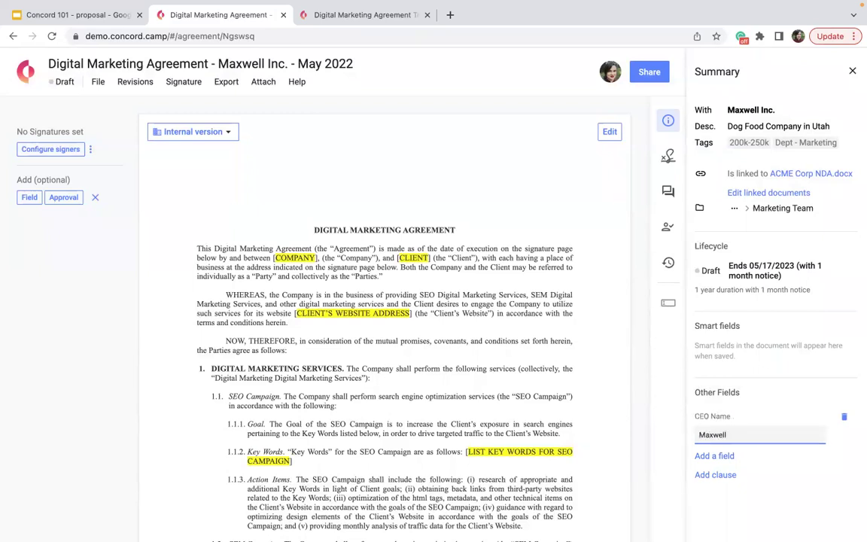
Step: Add a Company Phone Number field holding the company's phone number
click(704, 456)
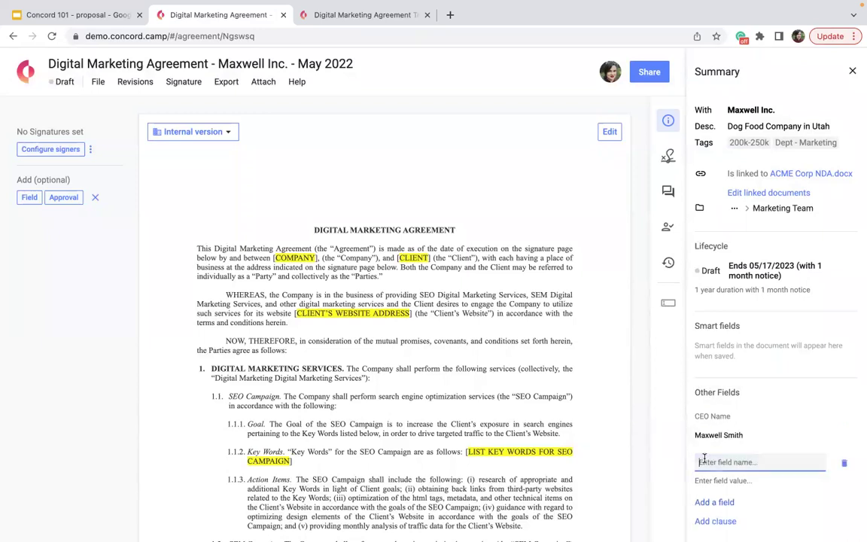
text(Copm)
text(anny Phone Nuymber)
click(771, 463)
key(BackSpace)
click(716, 462)
key(BackSpace)
key(BackSpace)
text(mp)
key(Right)
key(Delete)
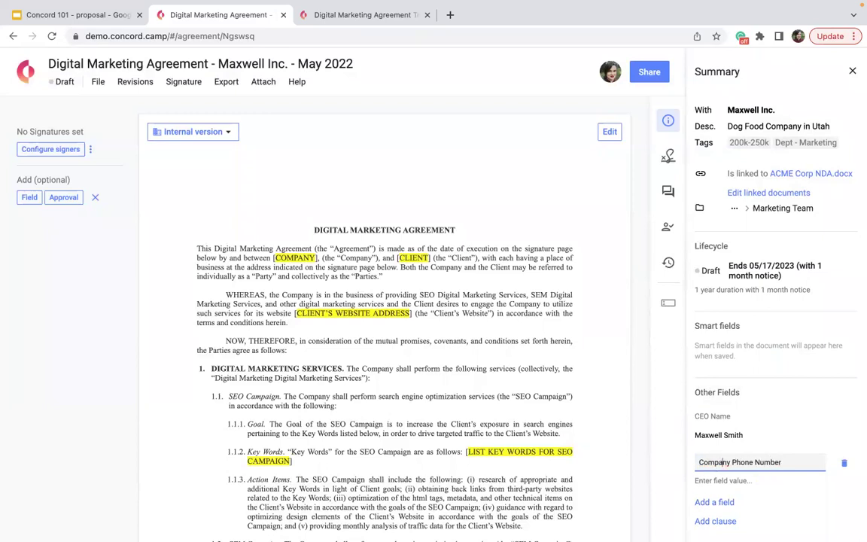
click(720, 481)
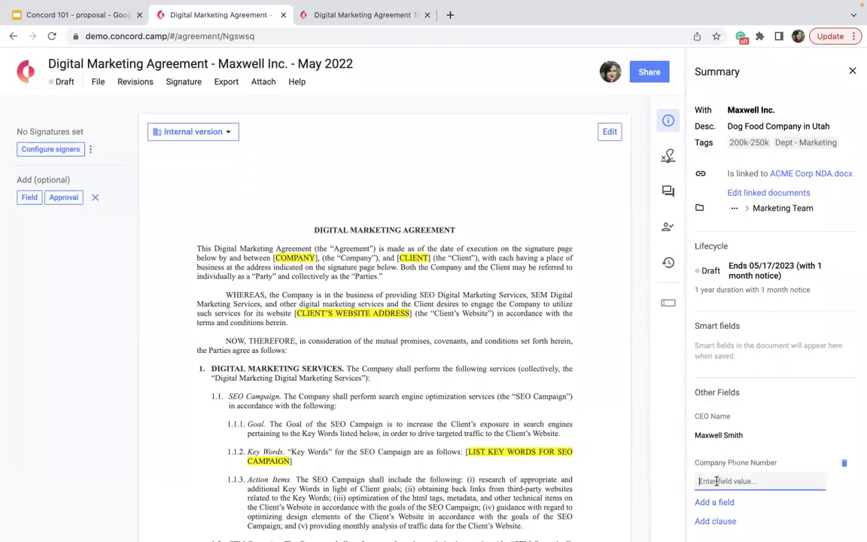
text(555-555-5555)
key(Return)
mouse_move(702, 322)
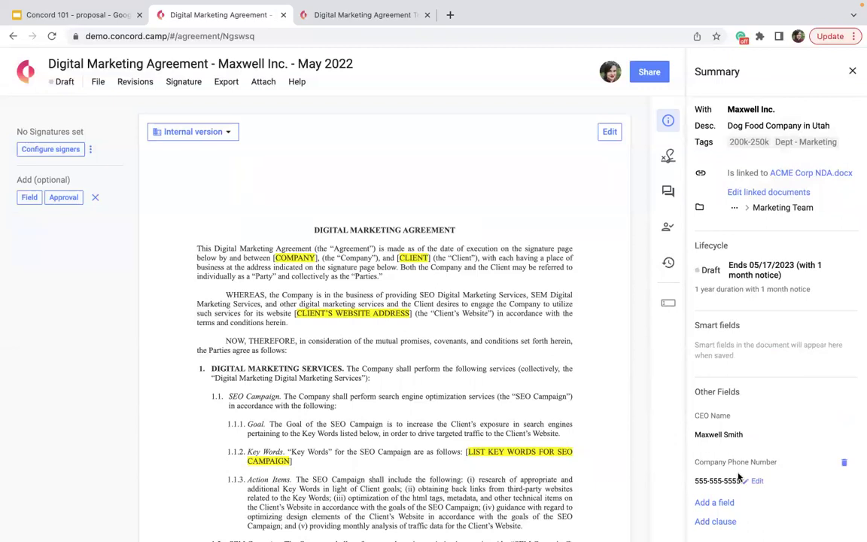
click(713, 520)
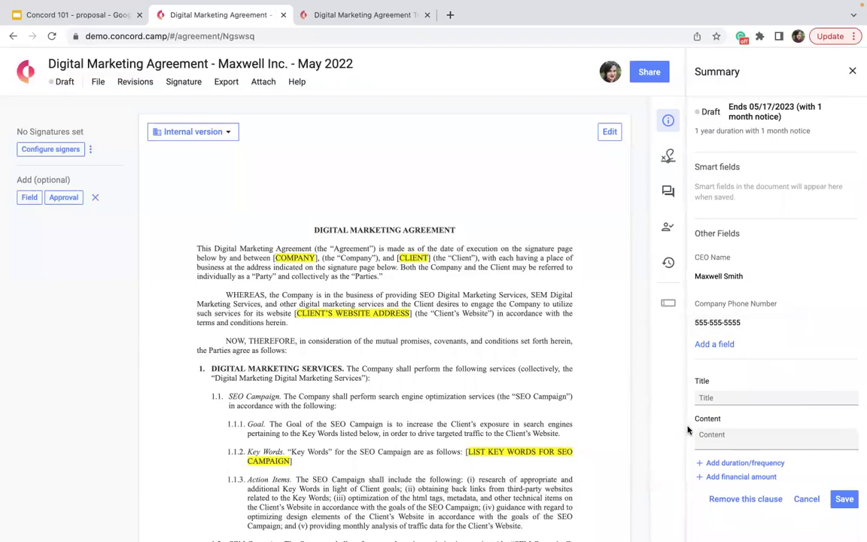
Step: Title the new clause 'Monthly Payment' with content '1000 / month'
click(735, 441)
click(719, 399)
text(Monthly Payment)
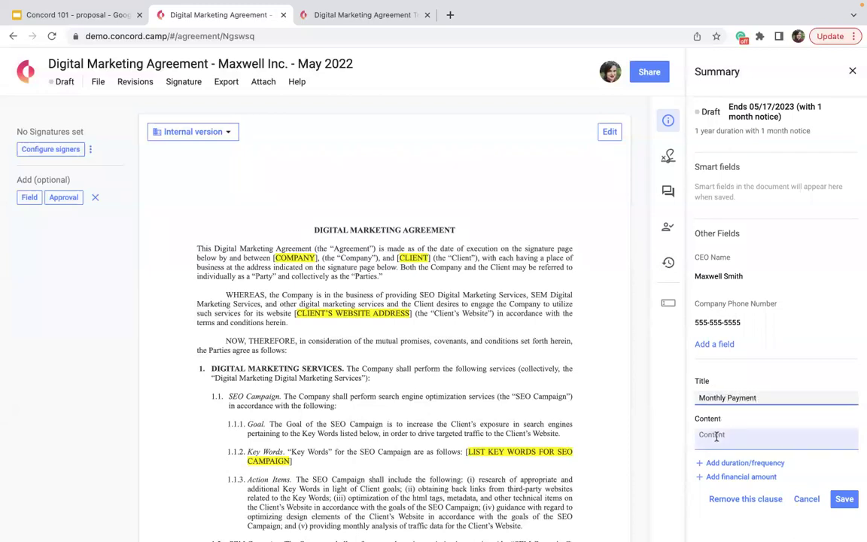
click(717, 437)
text(1000 / month)
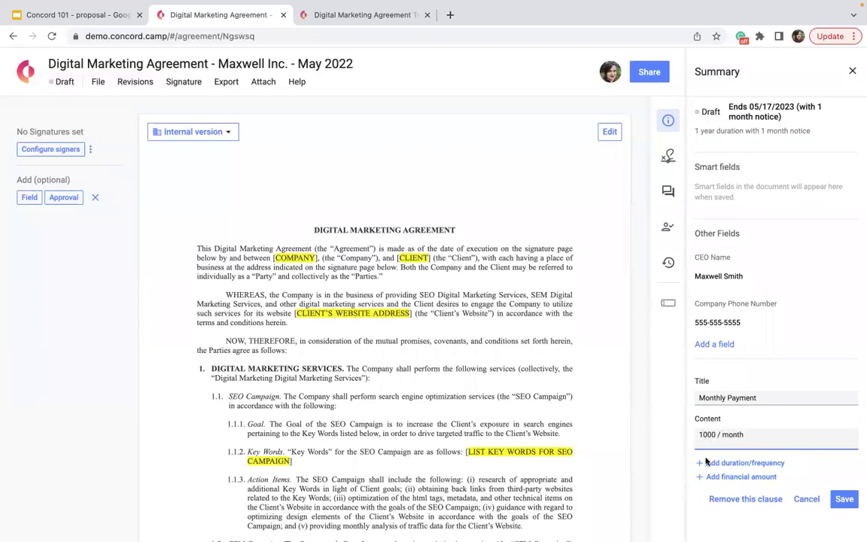
Step: Make the clause recur every 1 month from contract start to contract end
click(717, 460)
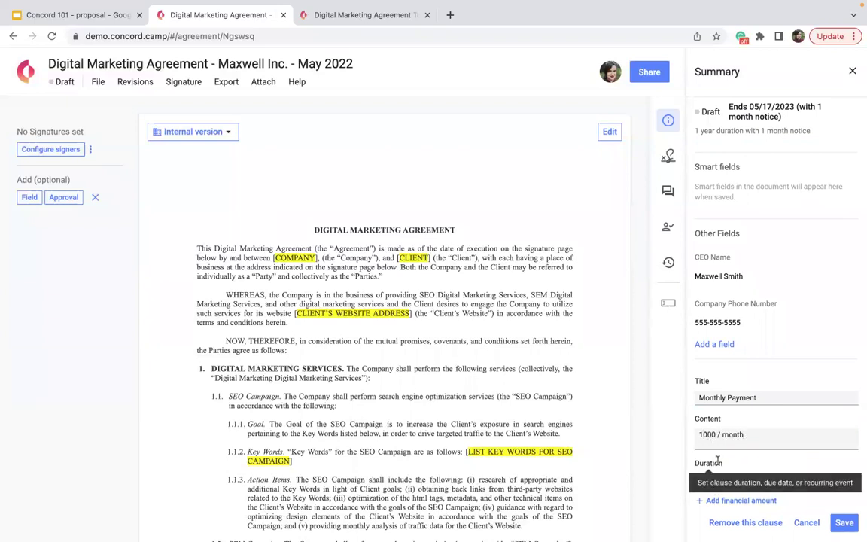
click(725, 456)
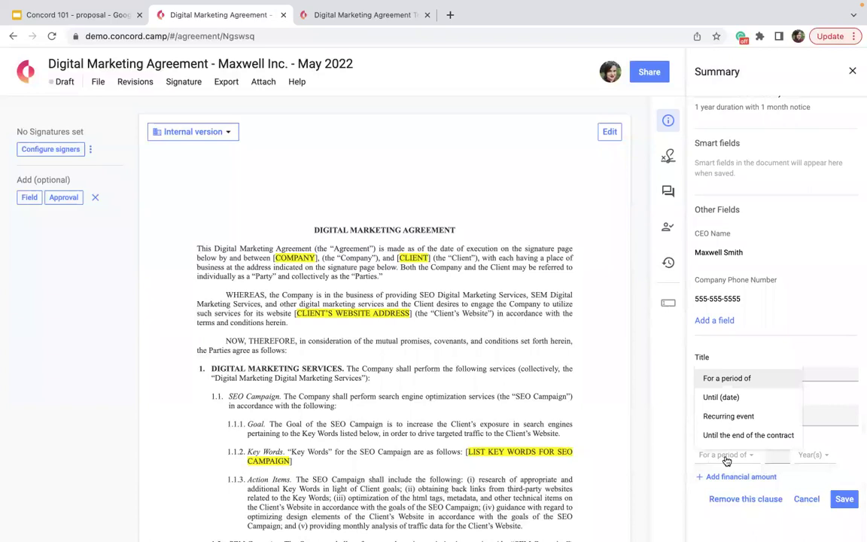
click(712, 416)
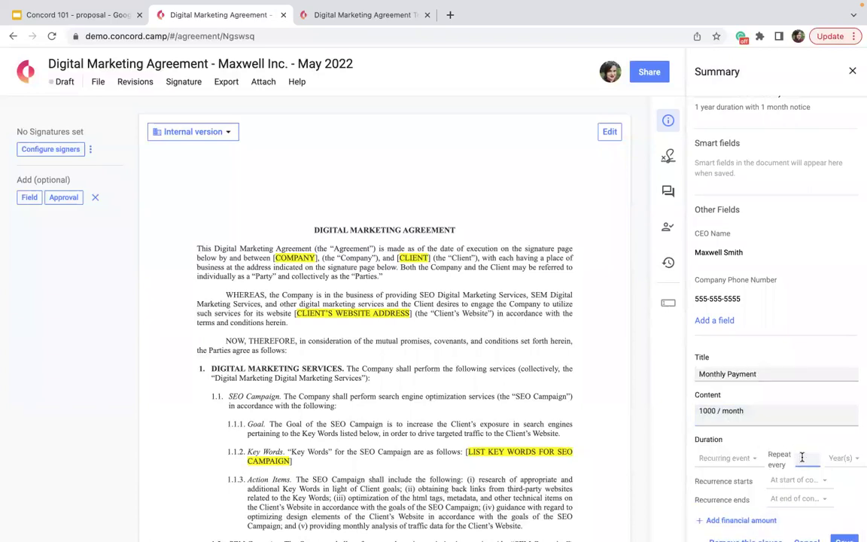
text(1)
click(841, 458)
click(834, 401)
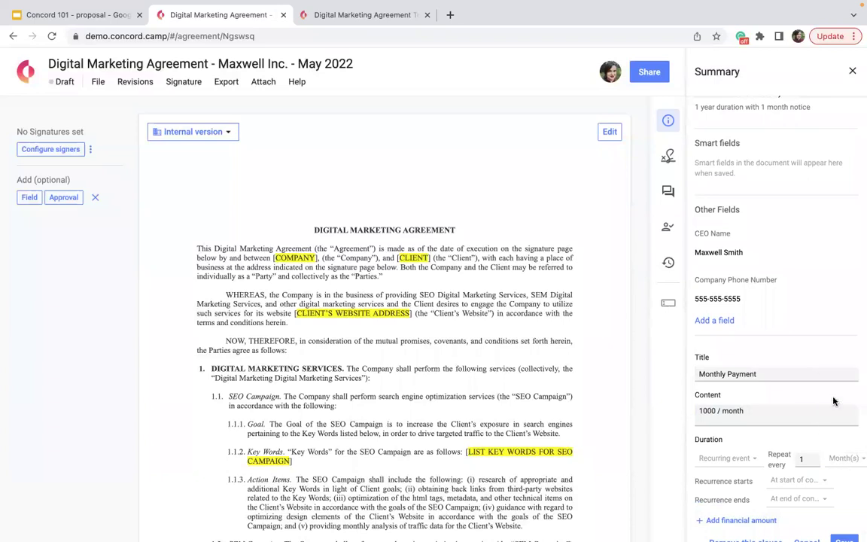
click(774, 482)
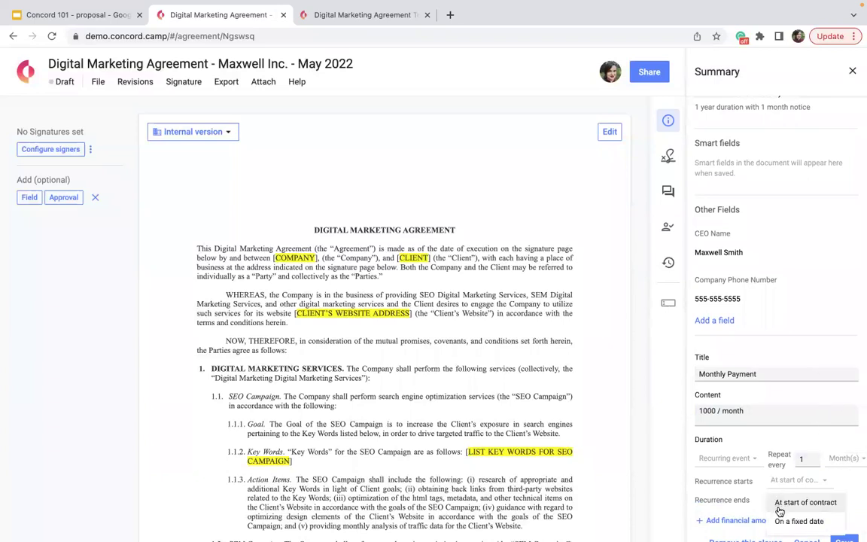
click(779, 507)
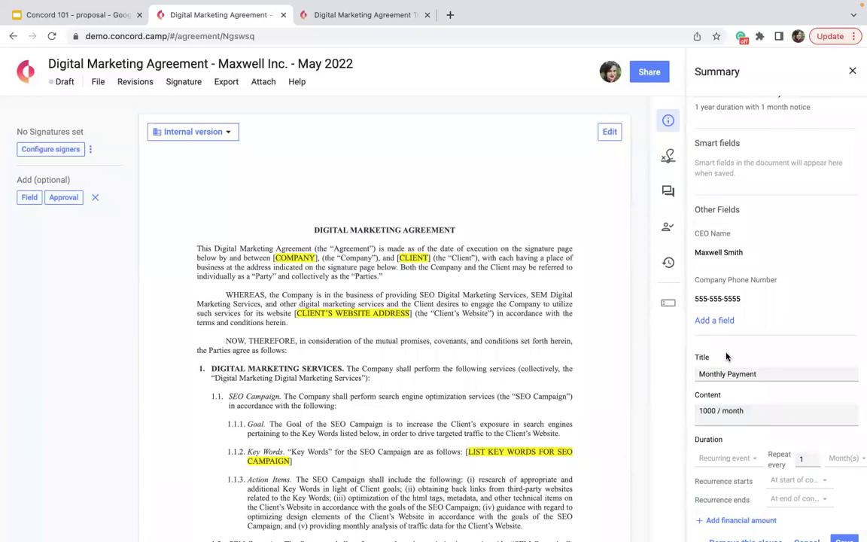
scroll(727, 335, up, 3)
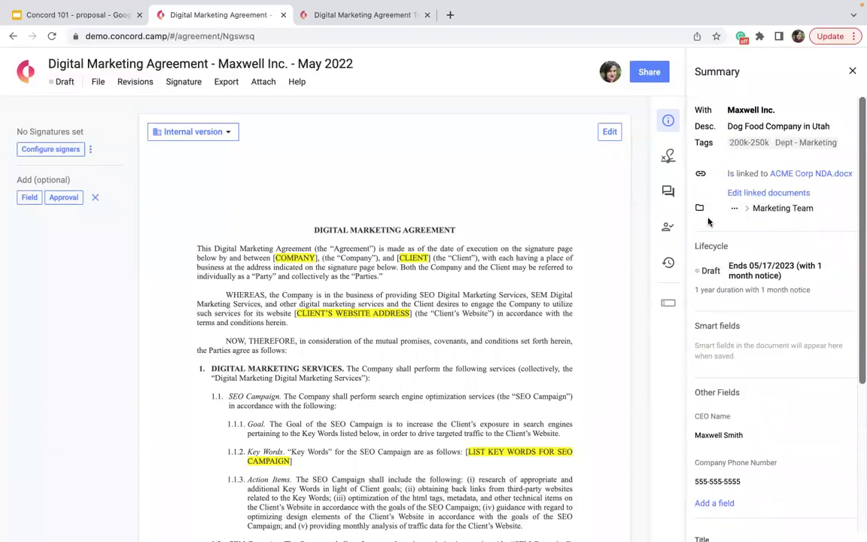
scroll(730, 306, down, 3)
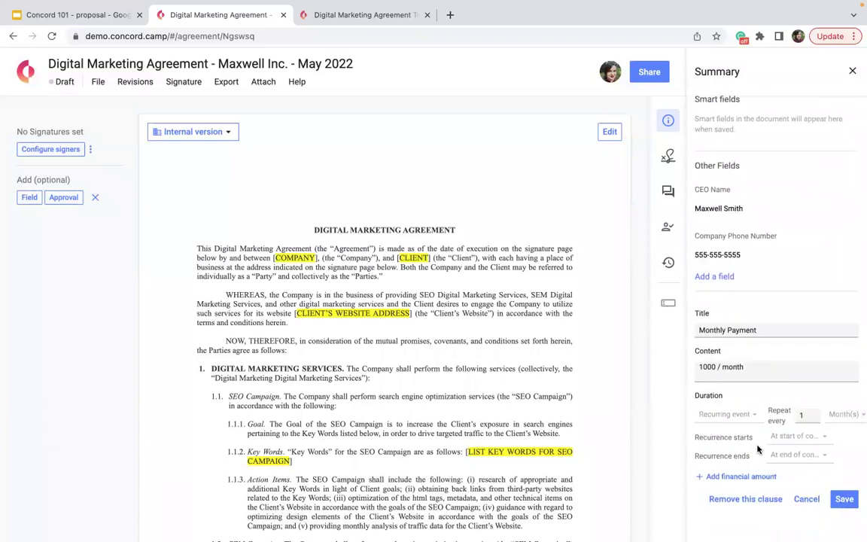
click(778, 462)
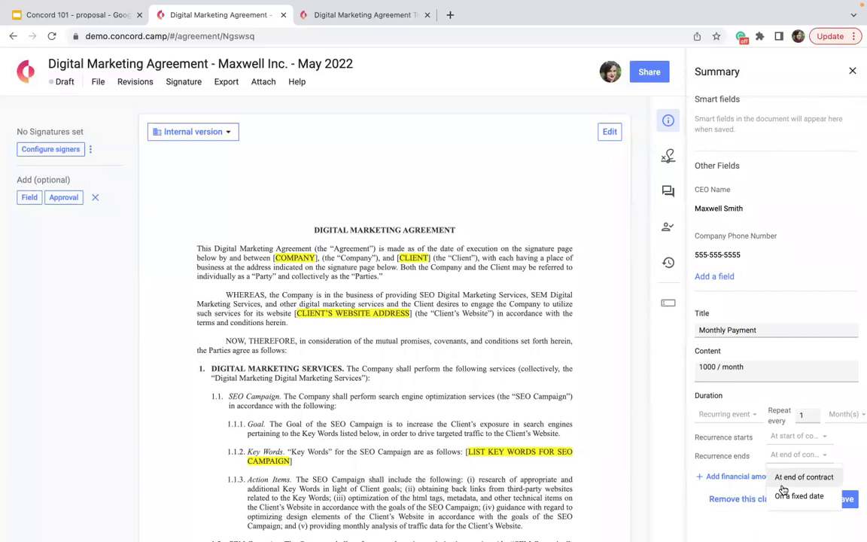
click(770, 369)
Step: Give the clause a $1000 amount and save it
click(714, 476)
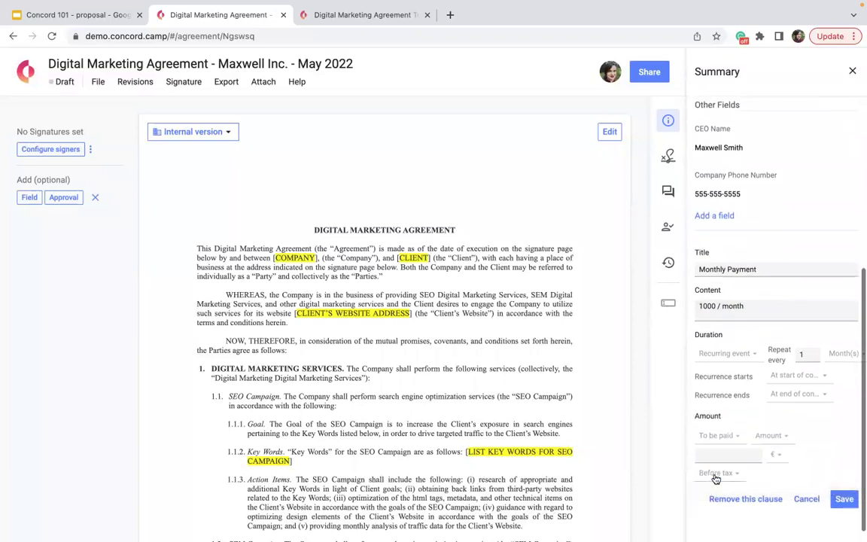
text(10)
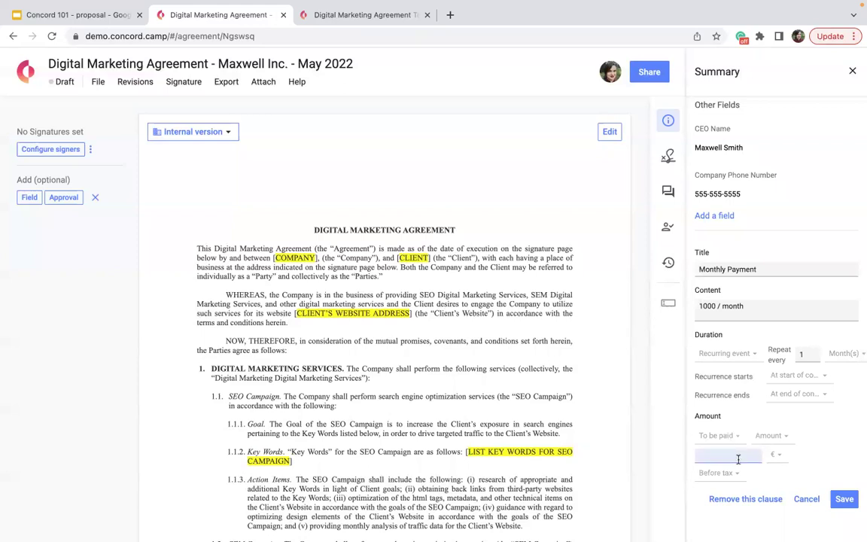
text(00)
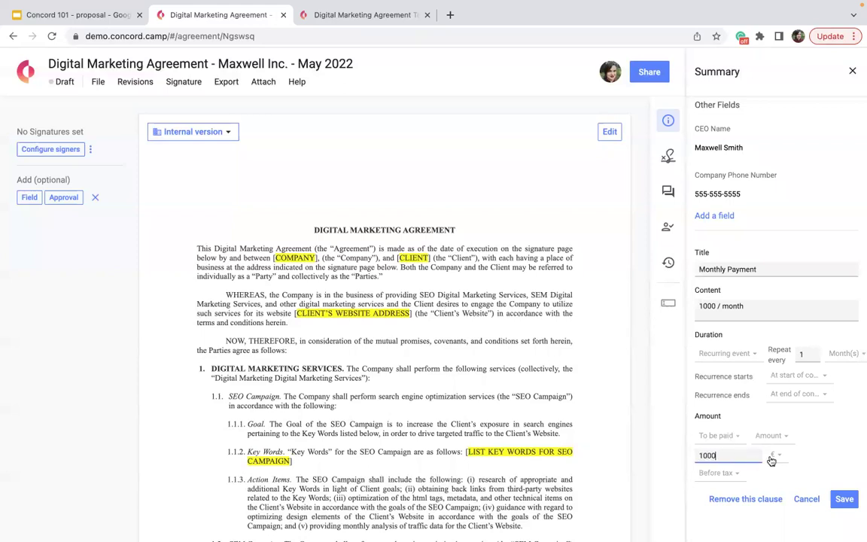
click(776, 456)
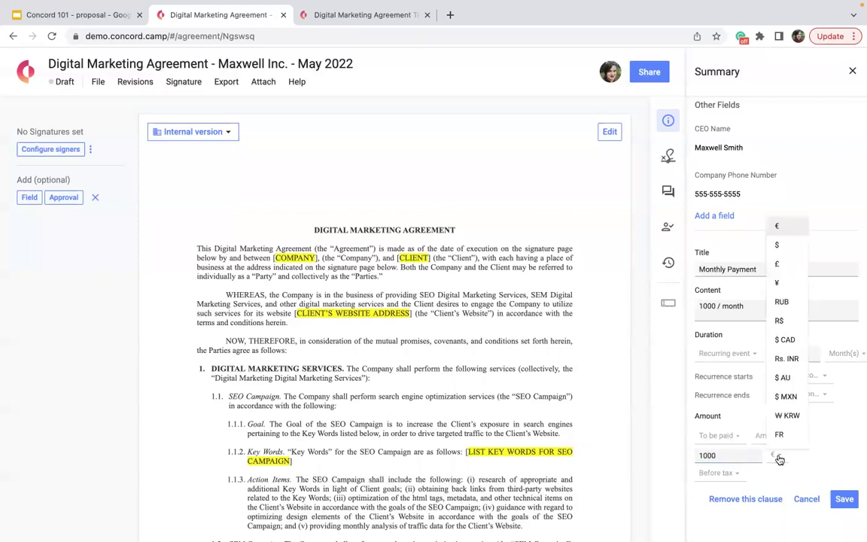
click(791, 249)
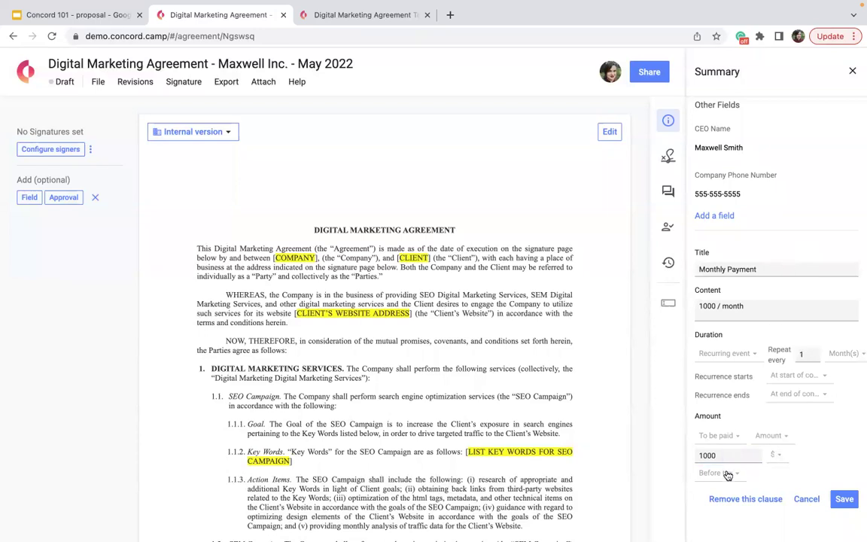
click(844, 499)
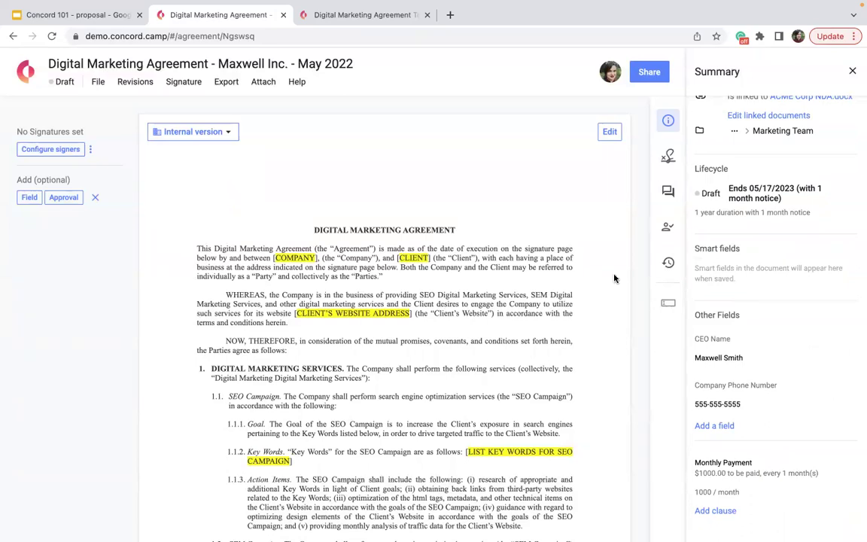
Step: Close the Summary panel and scroll through the agreement text
scroll(800, 358, up, 2)
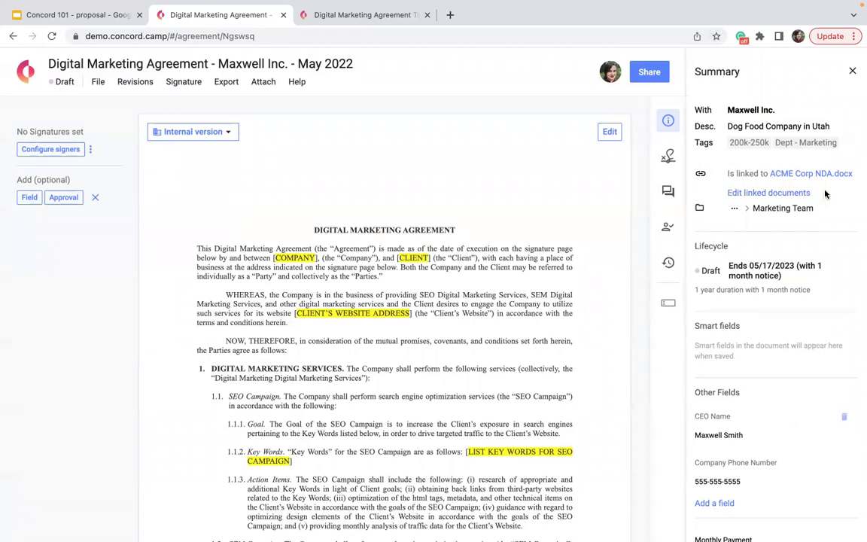
click(852, 72)
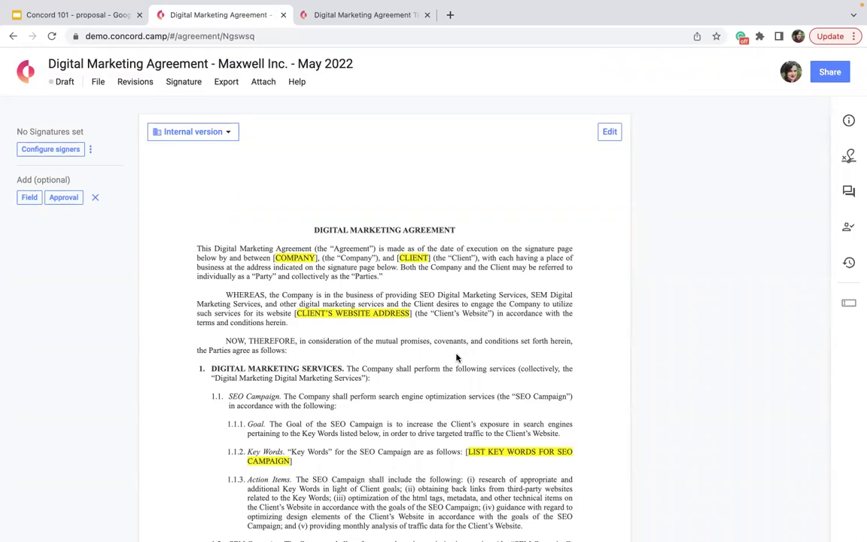
scroll(457, 357, down, 5)
scroll(457, 357, down, 1)
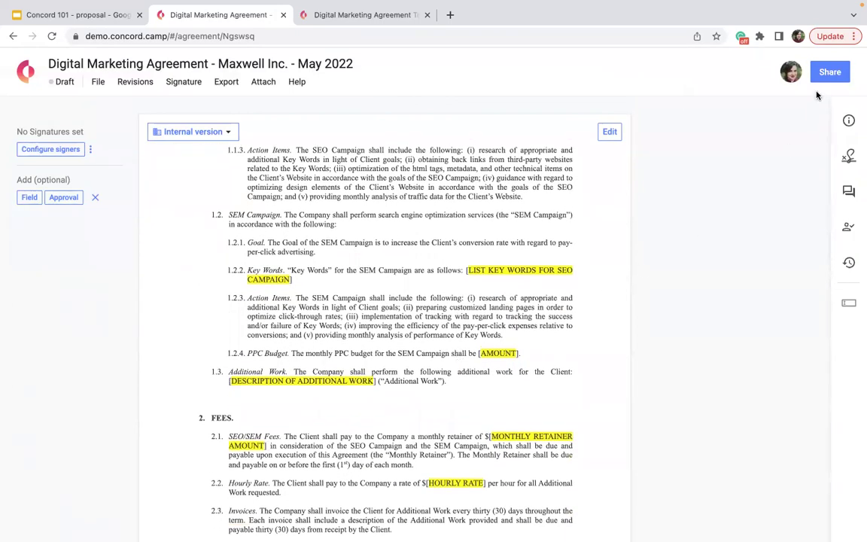
Step: Put the agreement in edit mode and show the Fillable by assignee options in the Fields panel
click(609, 132)
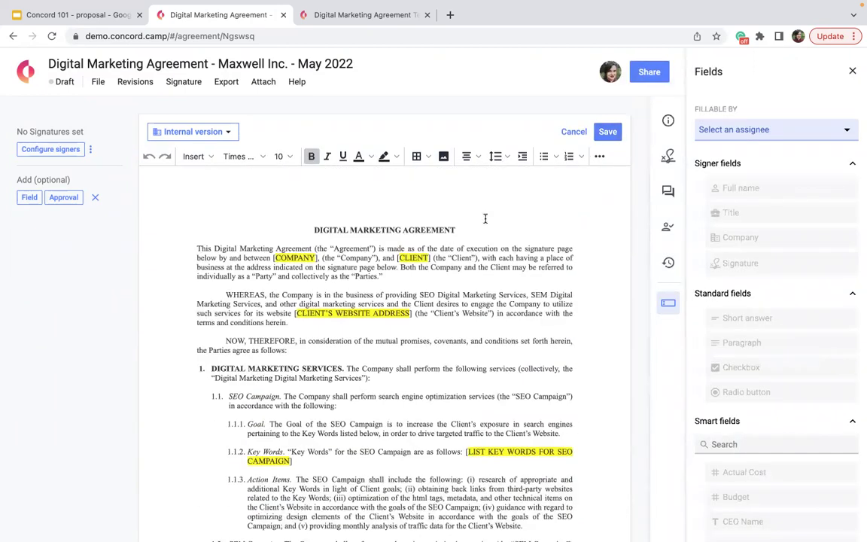
key(XF86AudioRaiseVolume)
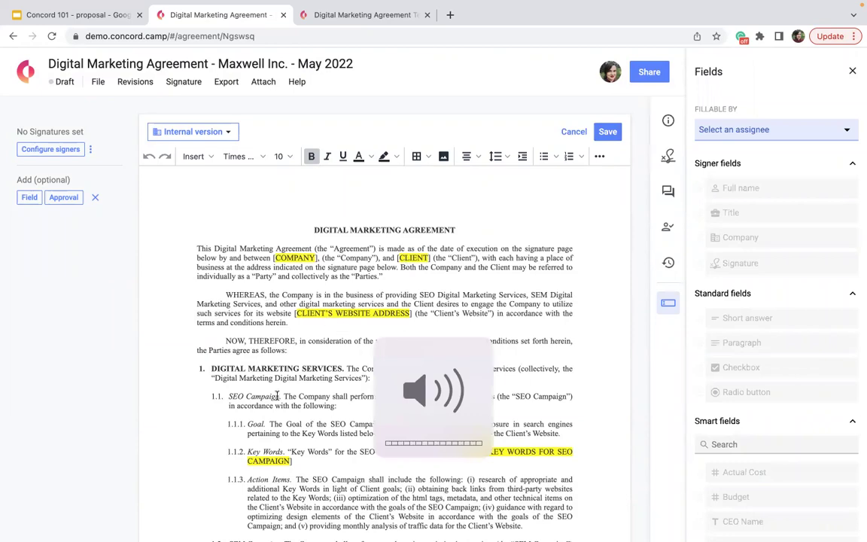
scroll(524, 449, down, 10)
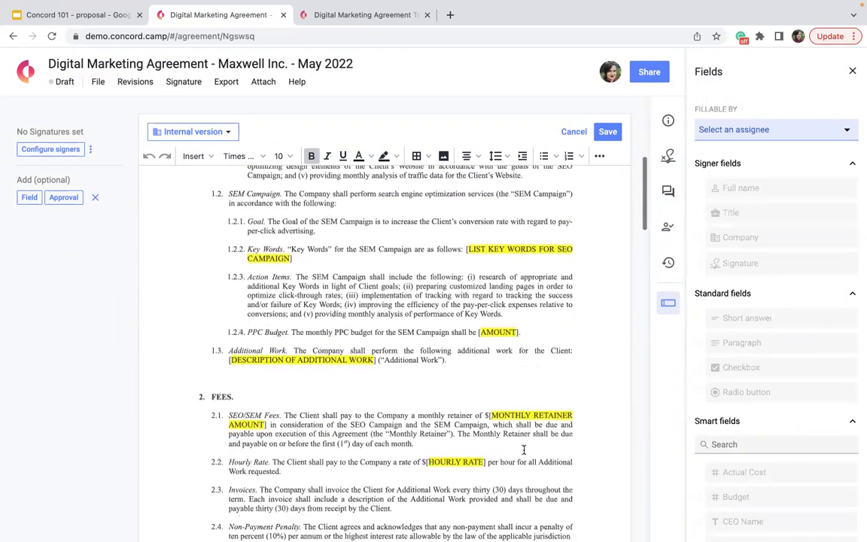
scroll(523, 450, down, 12)
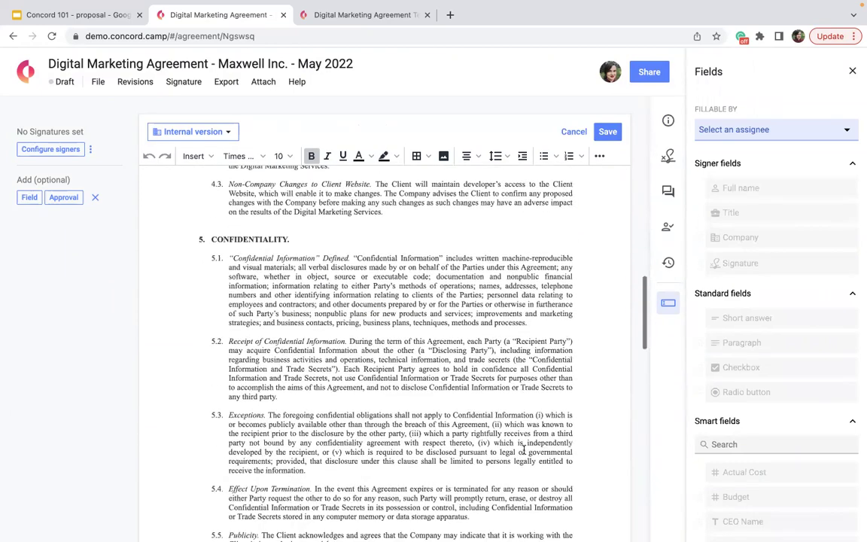
scroll(524, 449, down, 20)
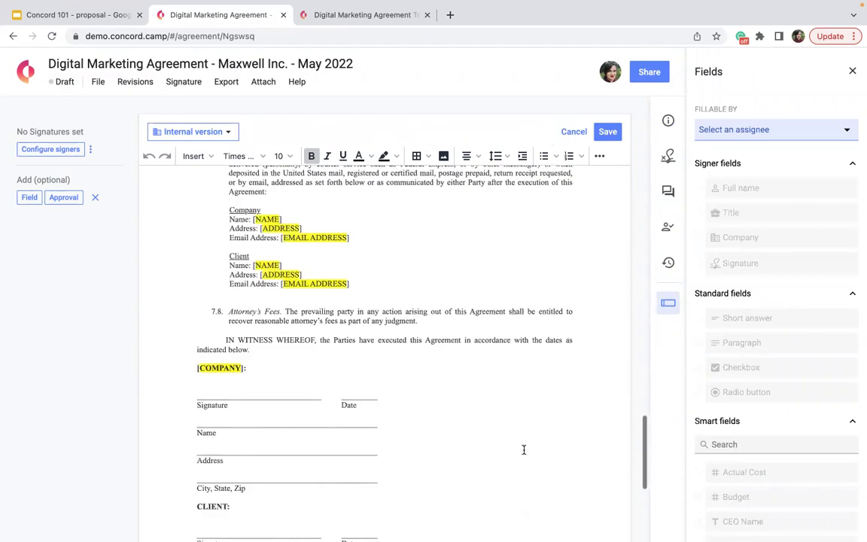
scroll(524, 449, down, 3)
scroll(265, 243, down, 3)
scroll(265, 244, up, 12)
scroll(265, 256, up, 20)
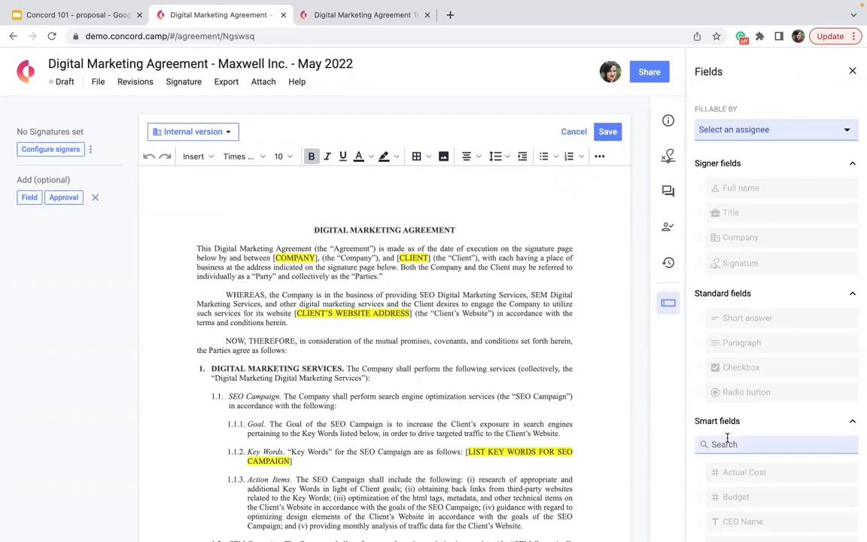
click(815, 131)
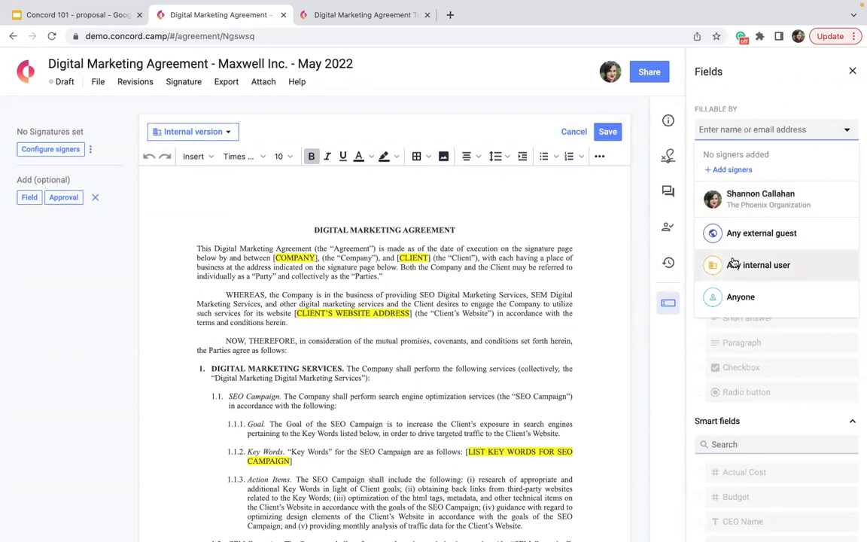
Step: Insert four Anyone-fillable Short answer fields at COMPANY, CLIENT, the website address and the SEO key words
click(741, 298)
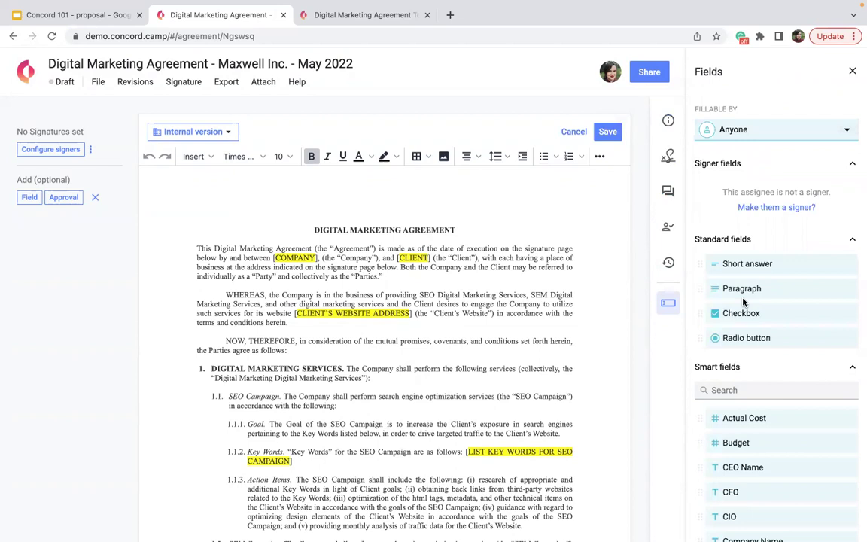
drag(774, 265, 431, 259)
drag(782, 265, 319, 255)
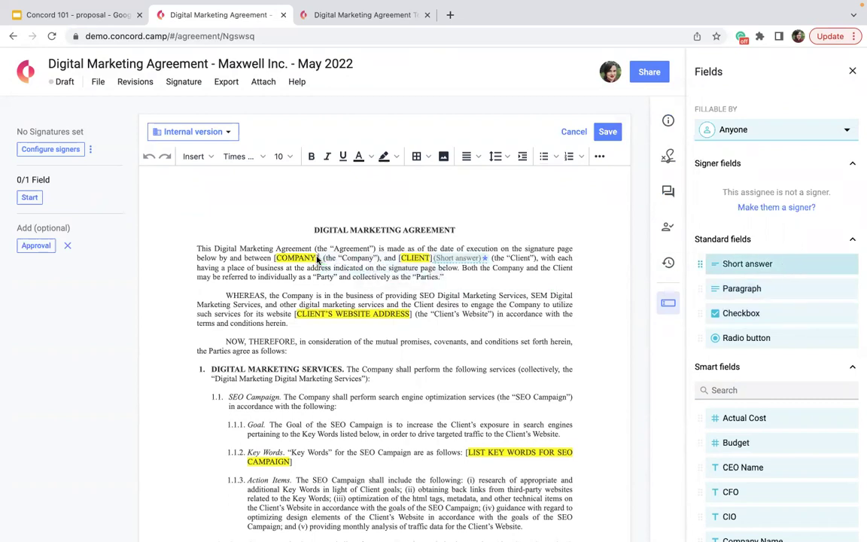
drag(774, 265, 412, 317)
drag(805, 264, 465, 455)
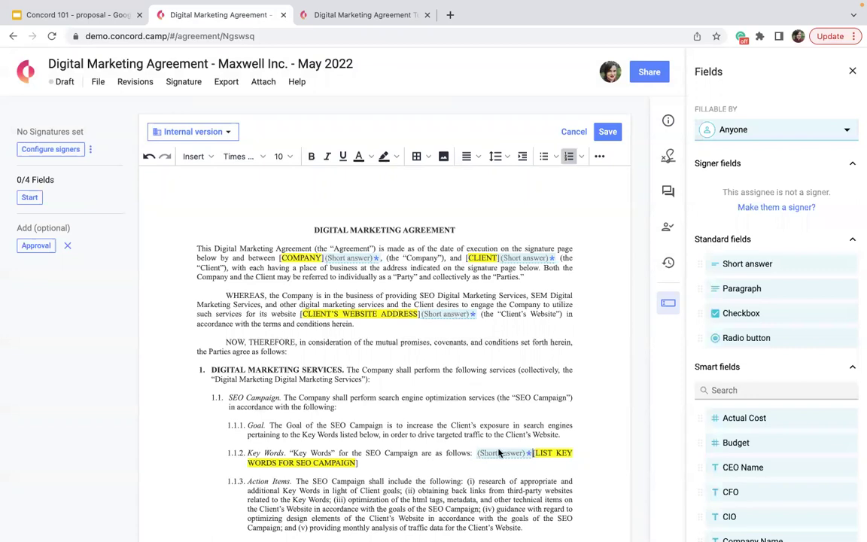
Step: Give the COMPANY and CLIENT short-answer fields the placeholders 'Comapany' and 'Client'
click(343, 260)
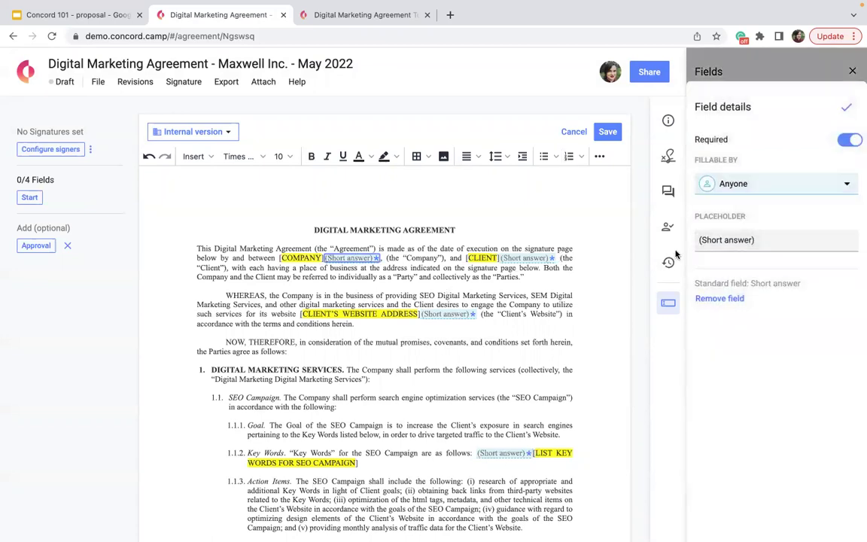
click(745, 239)
text(Coma)
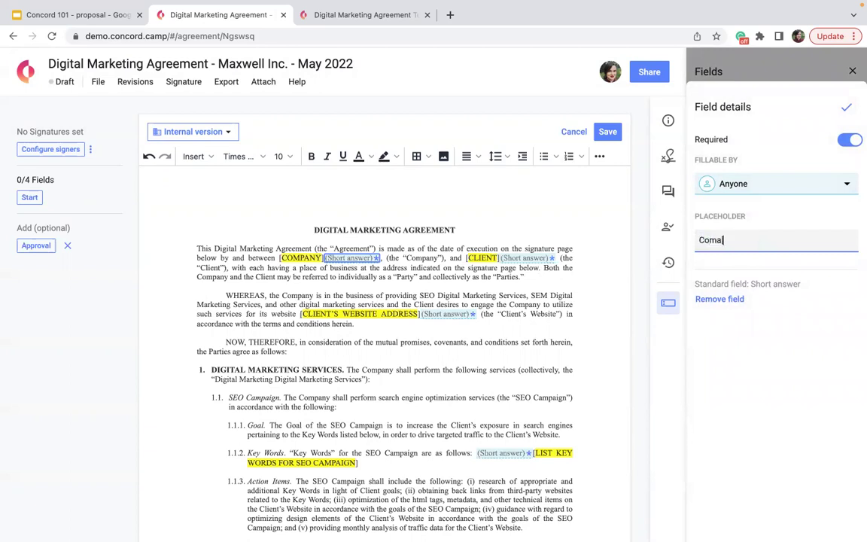
text(pany)
click(744, 274)
click(741, 239)
text(Client)
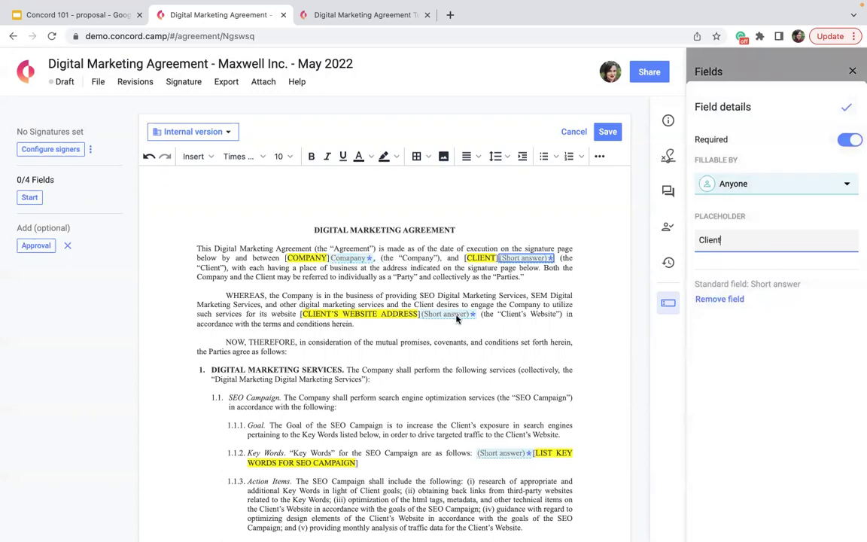
Step: Give the website field the placeholder 'Website', keep it fillable by Anyone, and save it
click(448, 313)
click(718, 239)
text(Website)
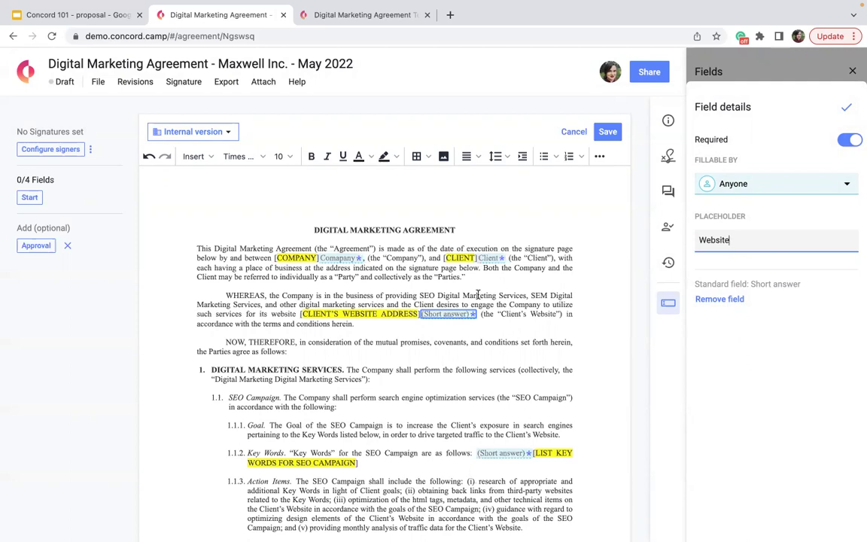
click(804, 189)
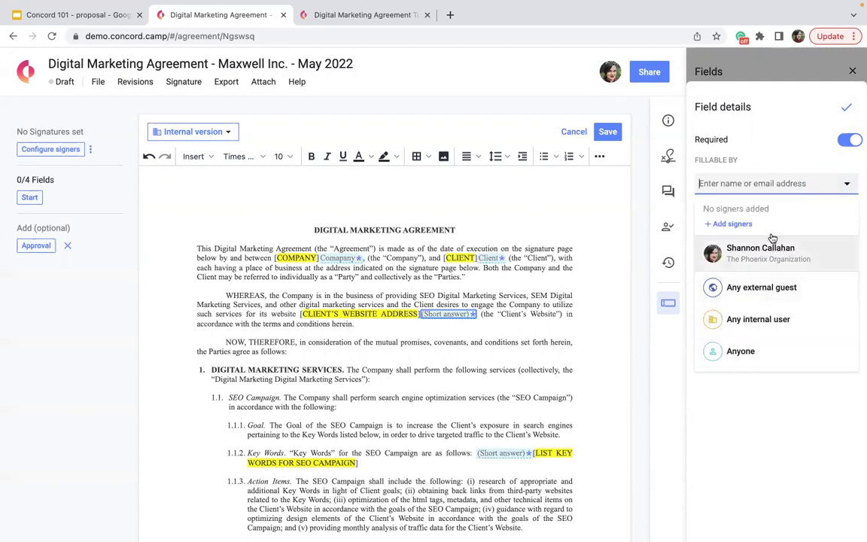
click(788, 105)
click(846, 108)
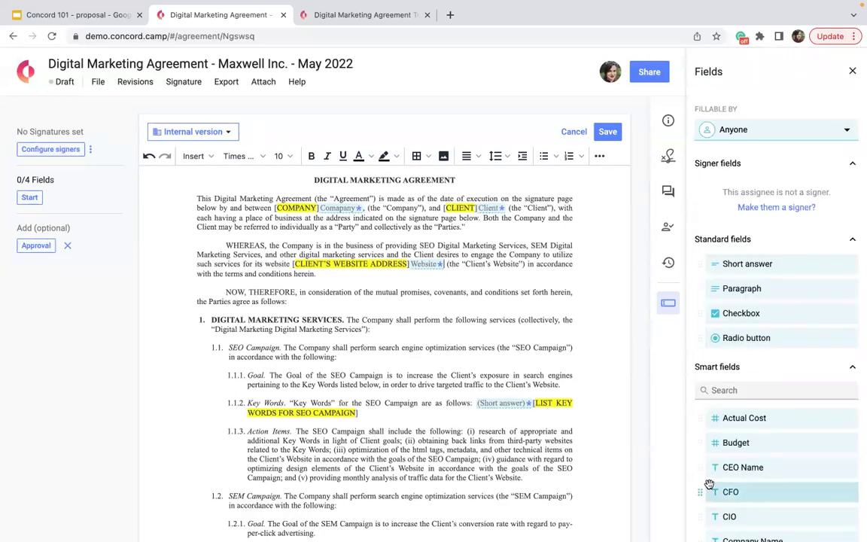
scroll(711, 489, down, 3)
scroll(710, 484, up, 3)
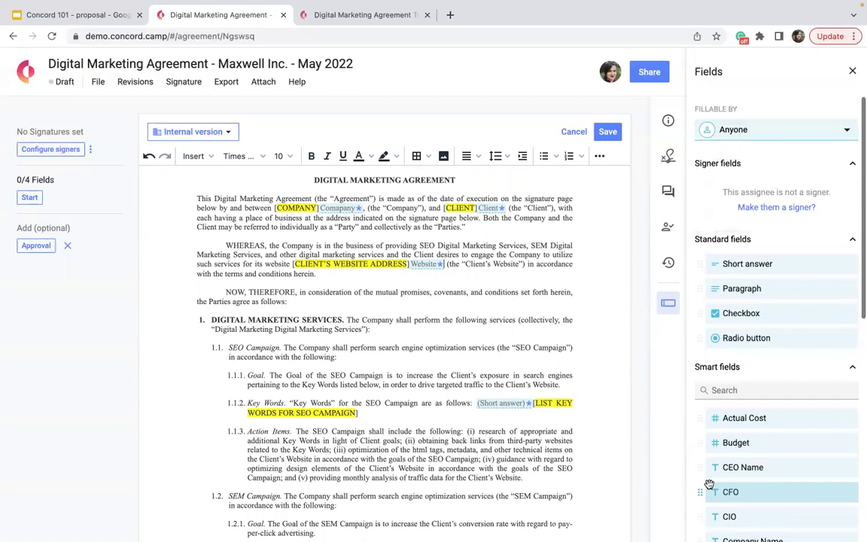
click(768, 131)
click(759, 265)
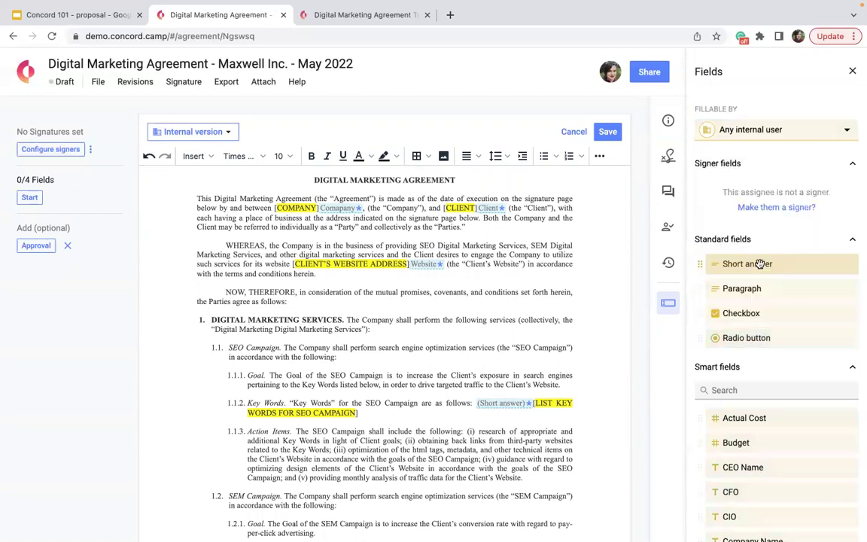
scroll(562, 329, down, 3)
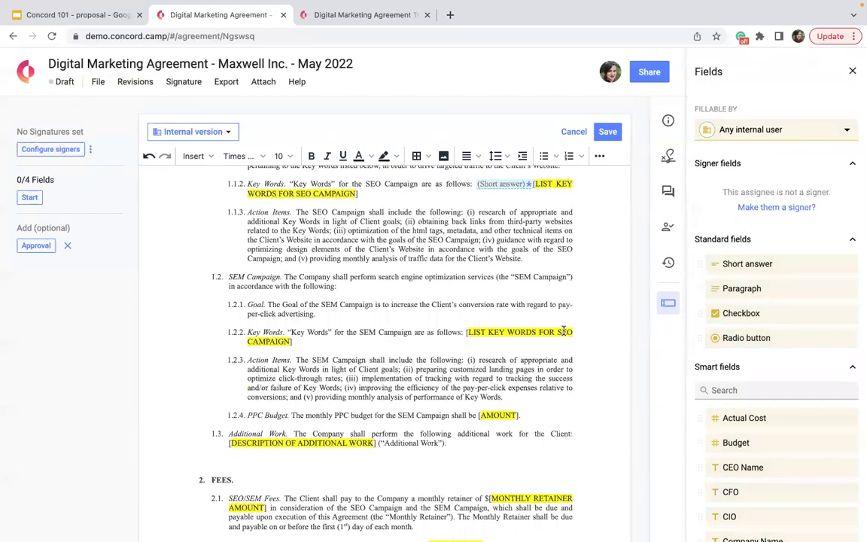
scroll(563, 331, down, 3)
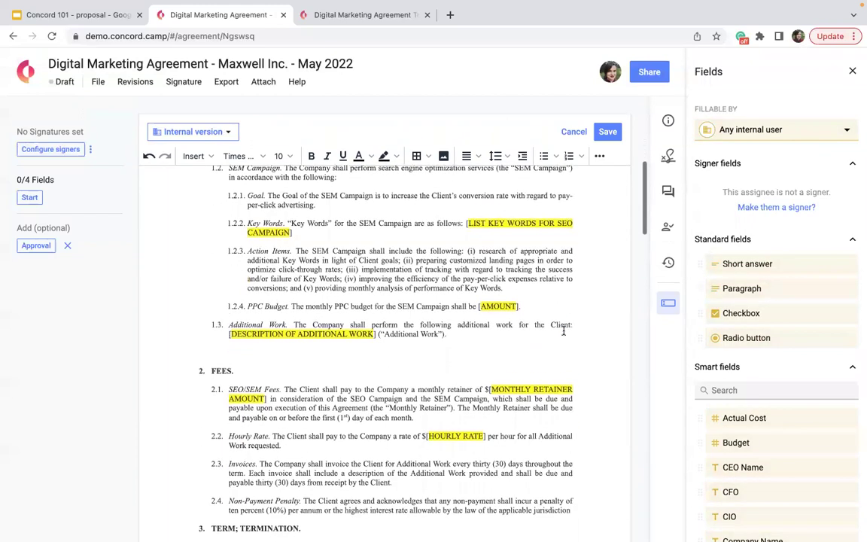
scroll(722, 441, down, 2)
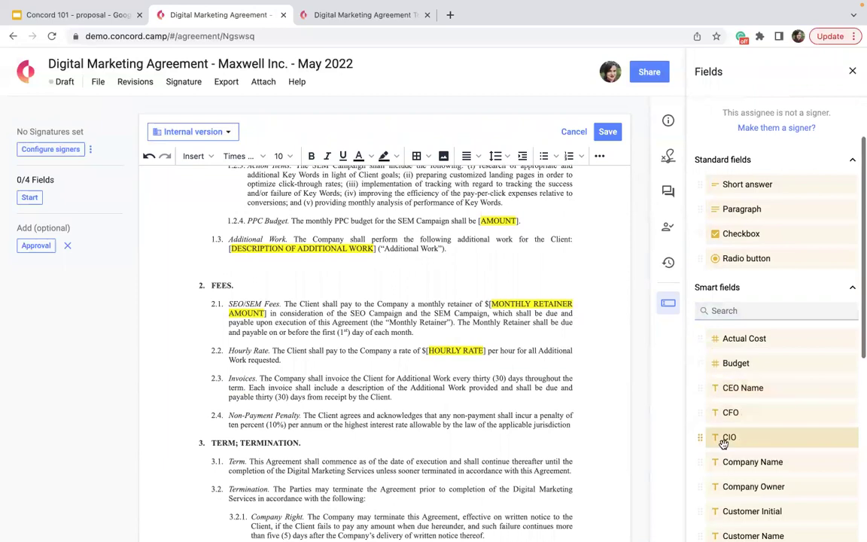
scroll(751, 471, down, 8)
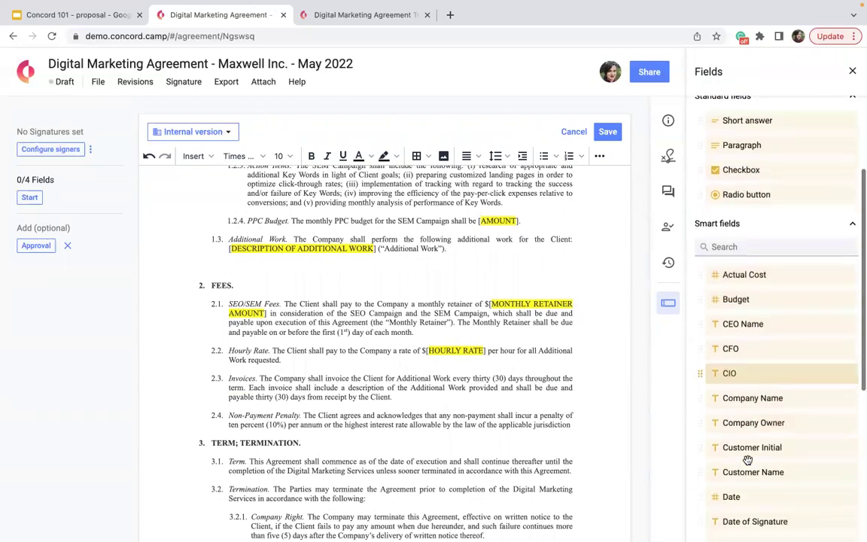
scroll(732, 278, up, 5)
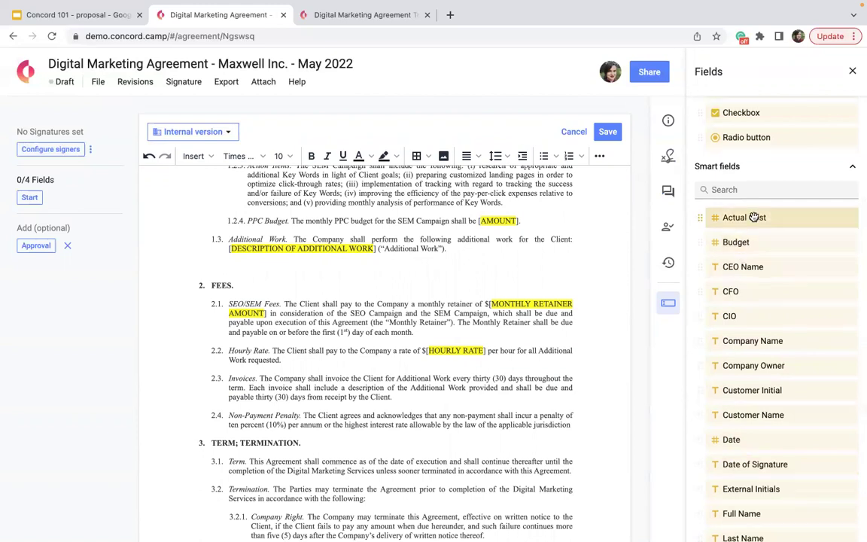
drag(754, 217, 492, 306)
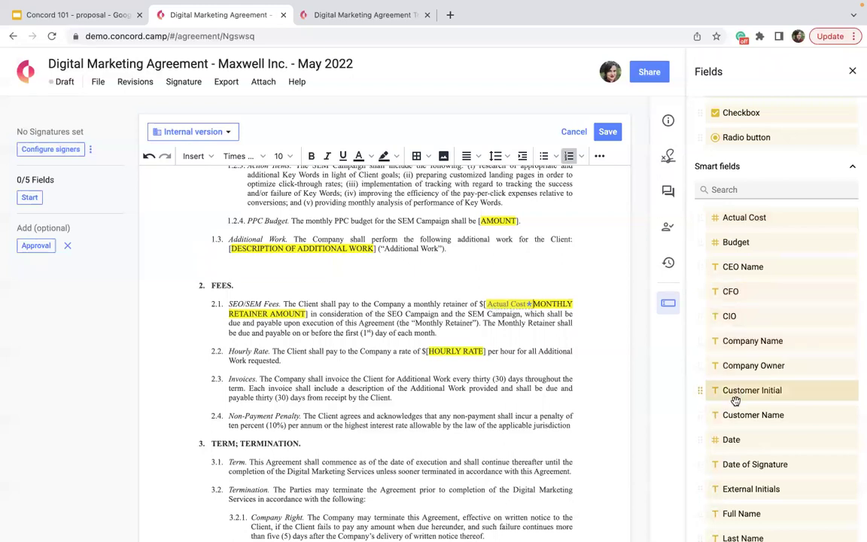
scroll(737, 388, down, 2)
drag(731, 378, 284, 362)
scroll(747, 401, down, 5)
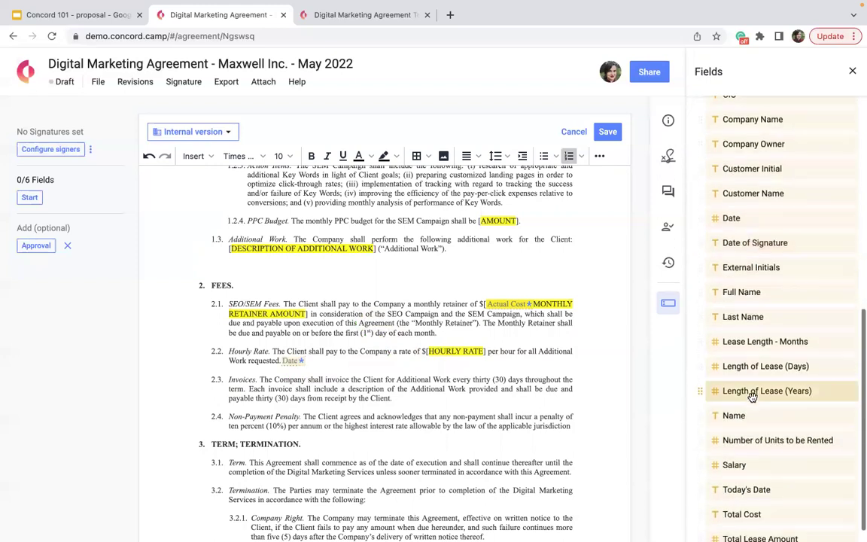
scroll(753, 398, down, 1)
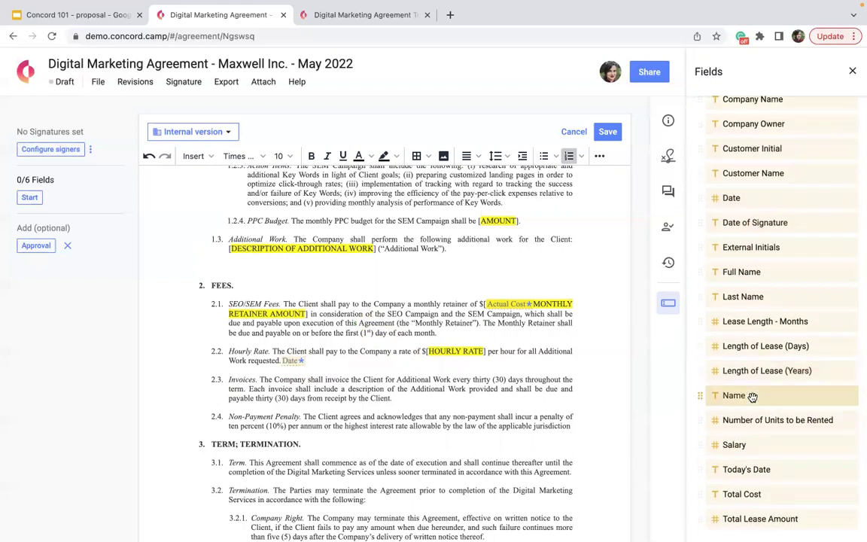
scroll(753, 397, up, 3)
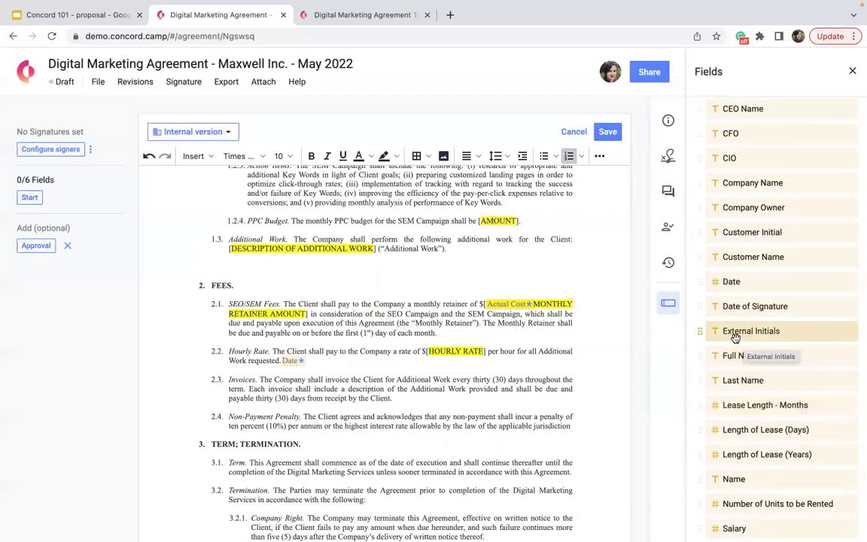
scroll(735, 338, up, 5)
Step: Place Any-external-guest External Initials fields at clause 1.3, the Term and Termination heading, and clause 3.2
click(747, 130)
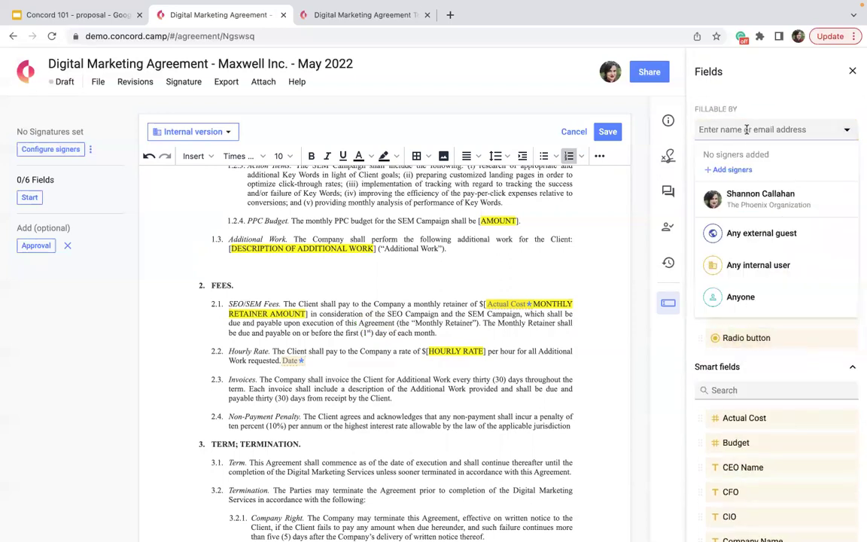
click(742, 239)
scroll(786, 215, down, 5)
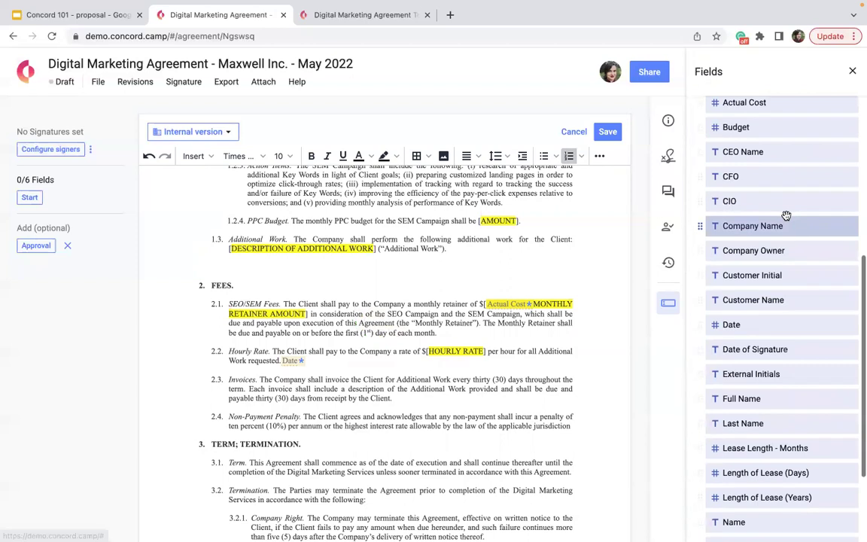
scroll(785, 296, down, 2)
drag(746, 238, 315, 446)
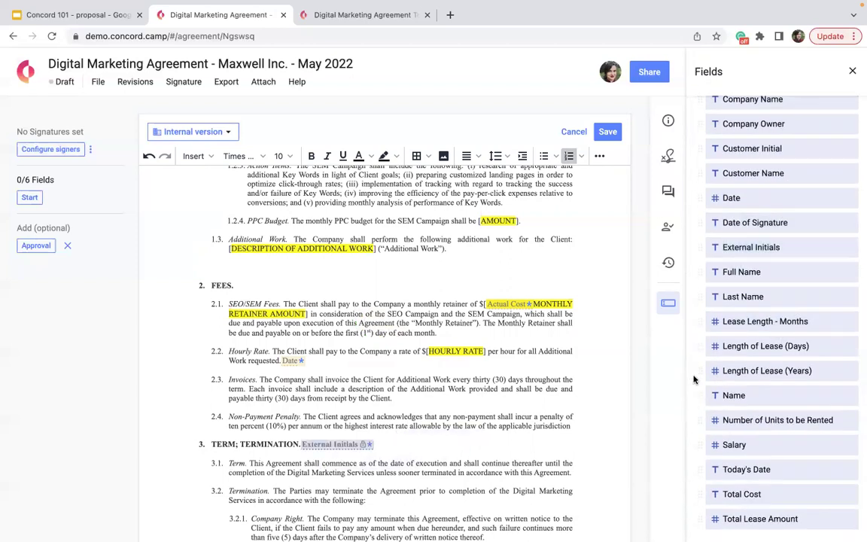
drag(745, 248, 444, 247)
drag(791, 251, 365, 501)
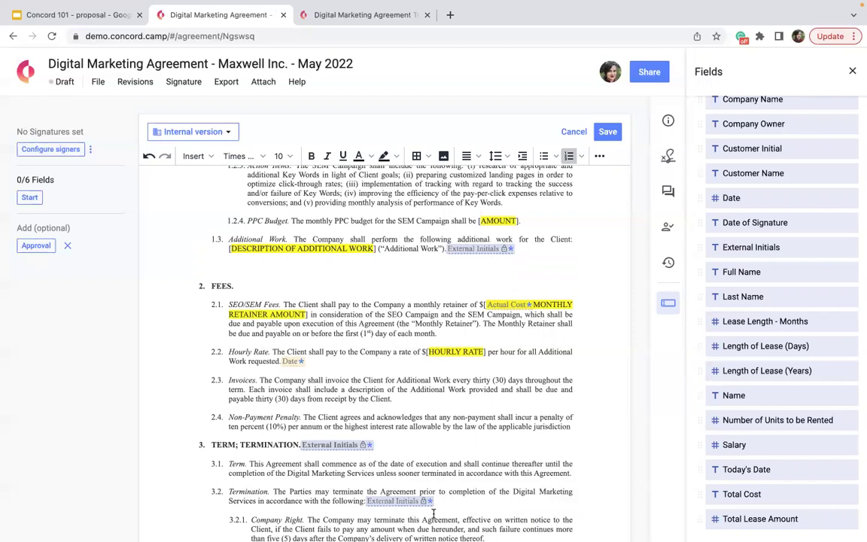
click(853, 72)
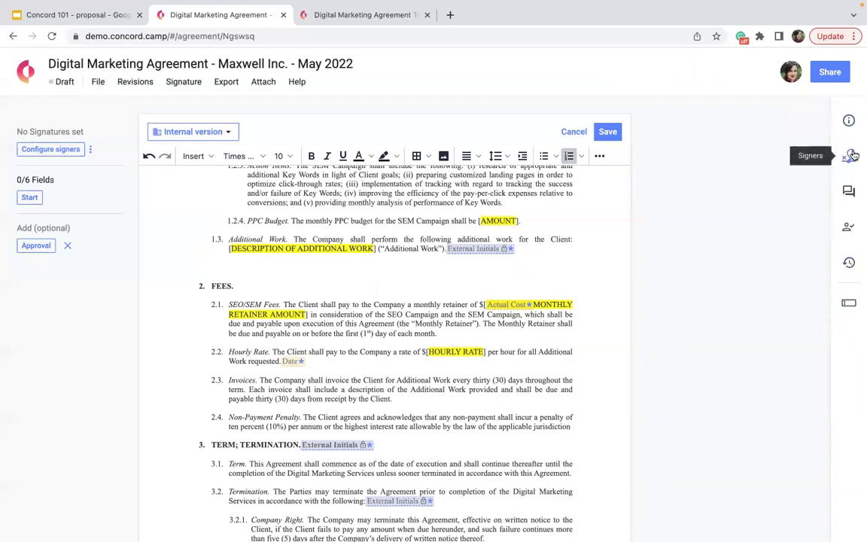
Step: Add yourself and the Maxwell Inc. contact, entered by e-mail address, as the two signers
click(850, 155)
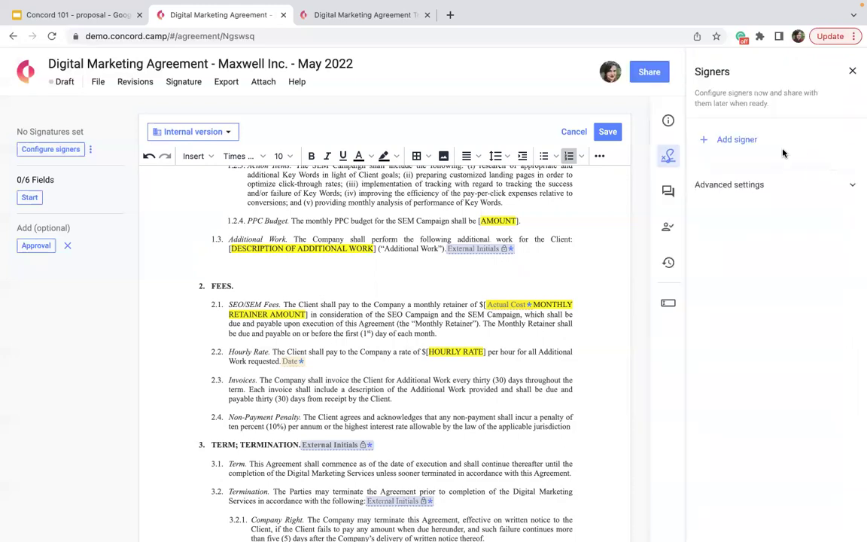
click(745, 141)
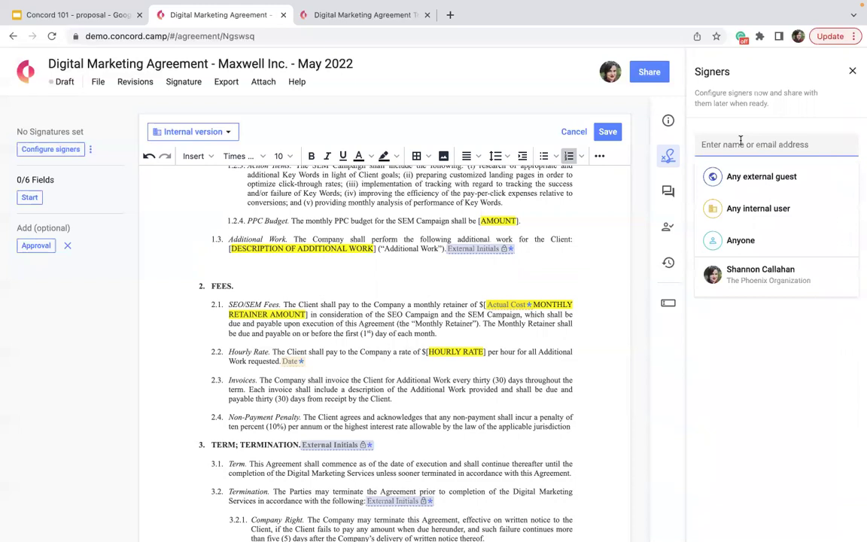
click(740, 284)
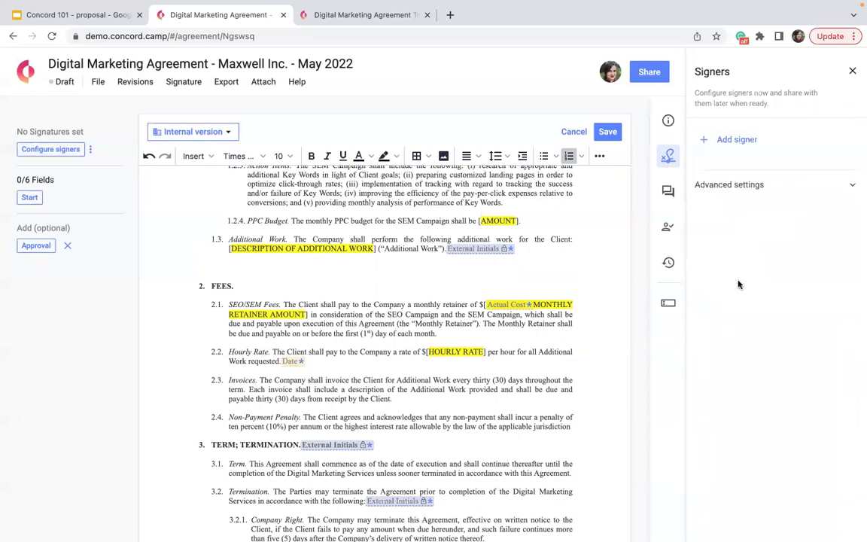
click(741, 175)
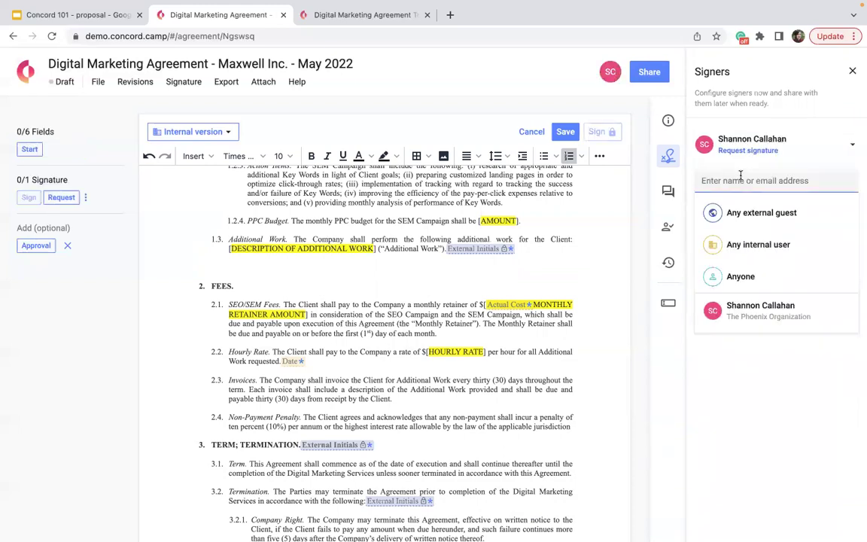
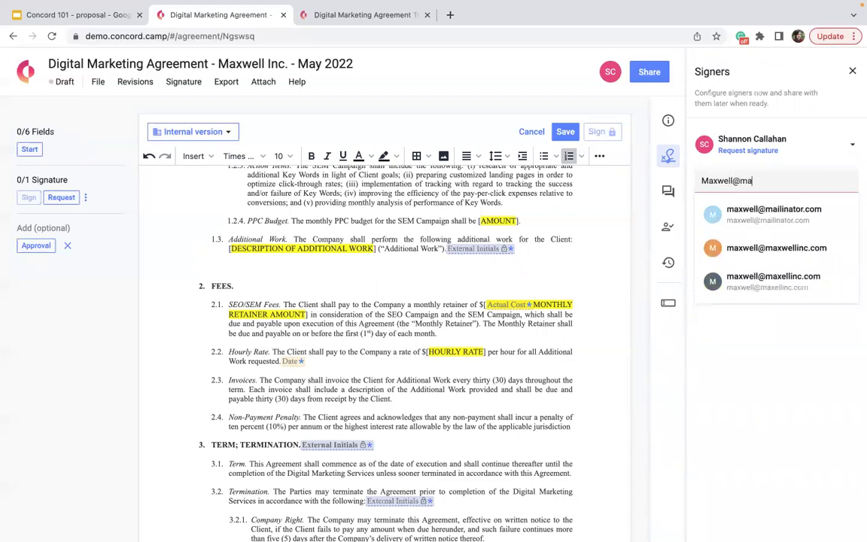
click(732, 211)
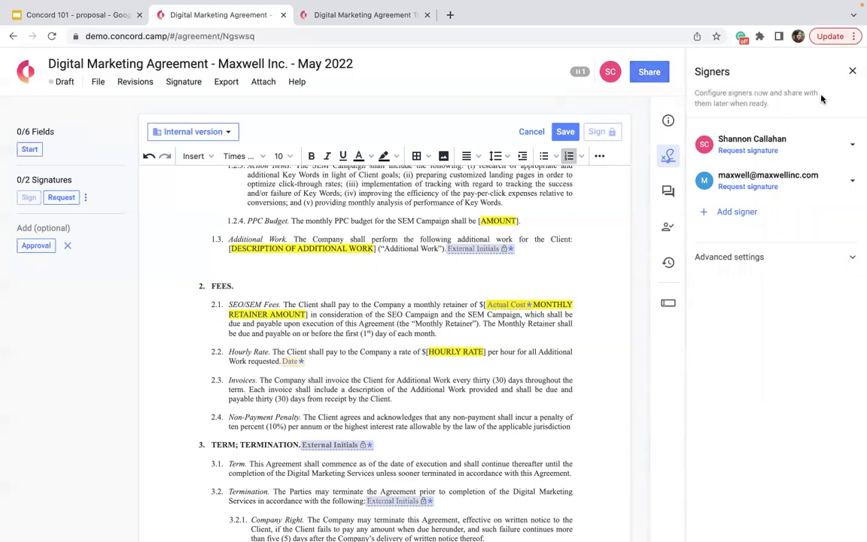
click(852, 72)
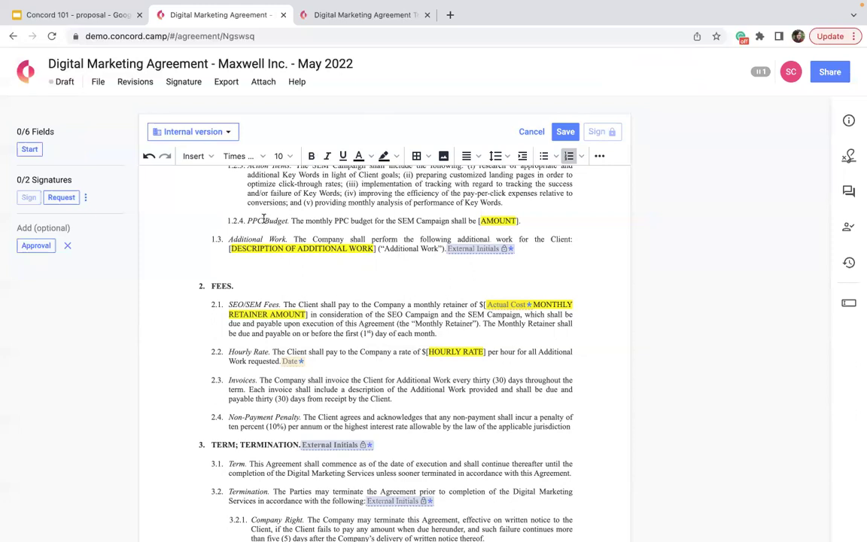
Step: Send the invitation saved for the Maxwell Inc. contact from the invitations list beside Share
scroll(264, 218, down, 3)
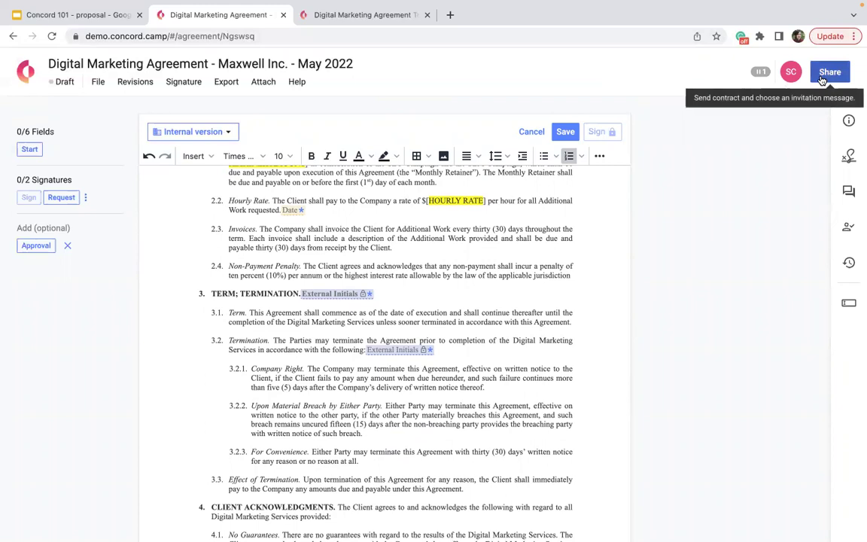
click(753, 76)
click(755, 75)
click(757, 75)
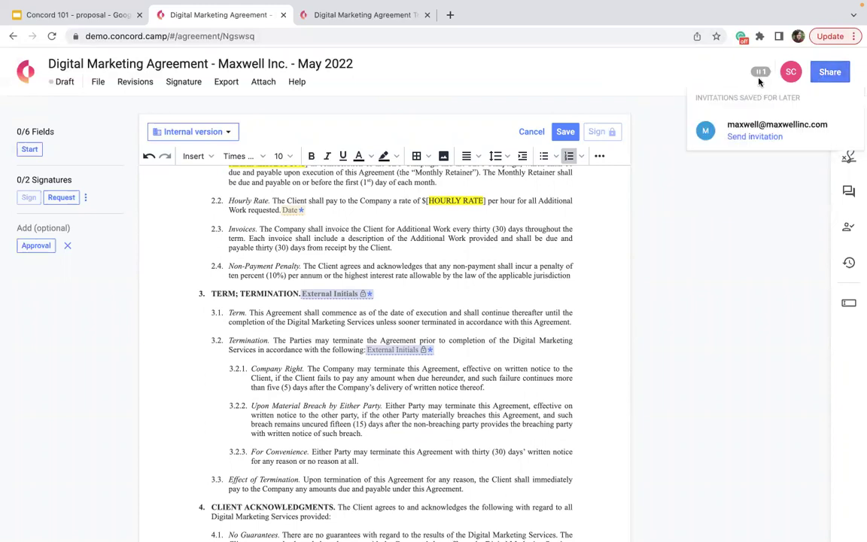
click(753, 139)
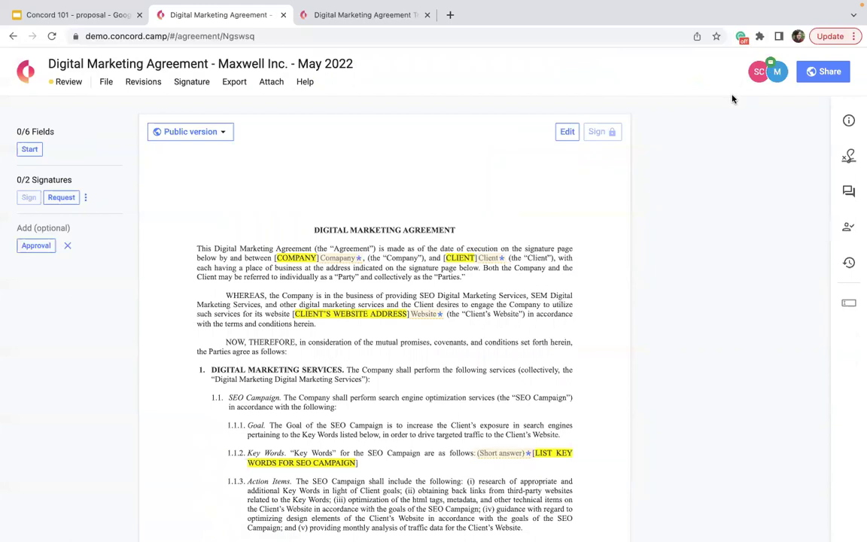
Step: Check the Summary and Signers panels, then open the Discussion thread's message box
click(848, 121)
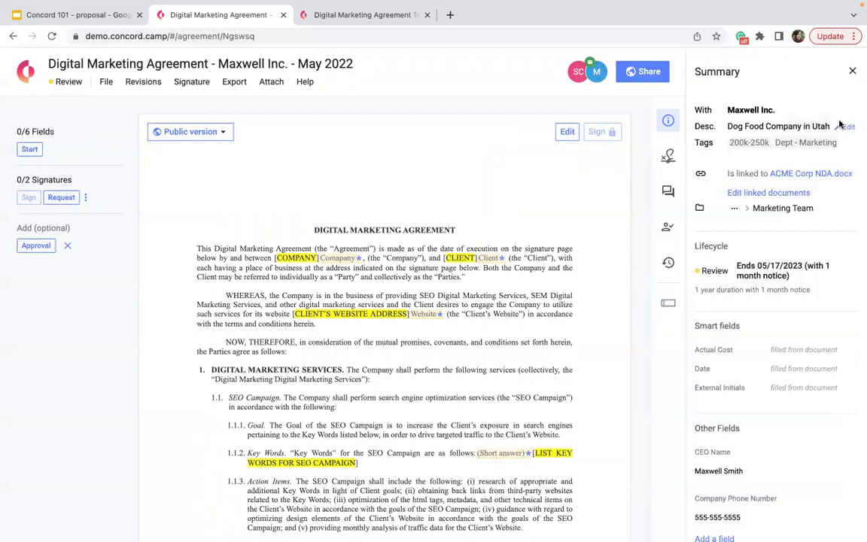
click(669, 156)
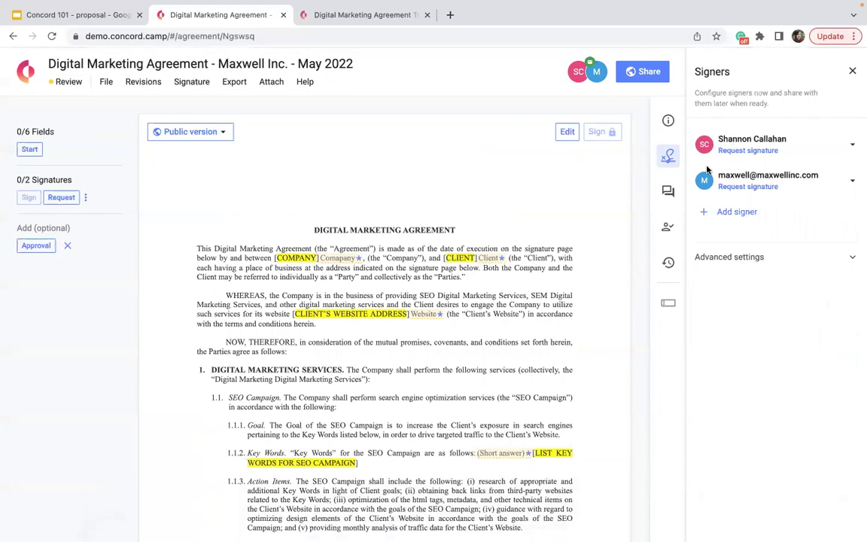
click(670, 199)
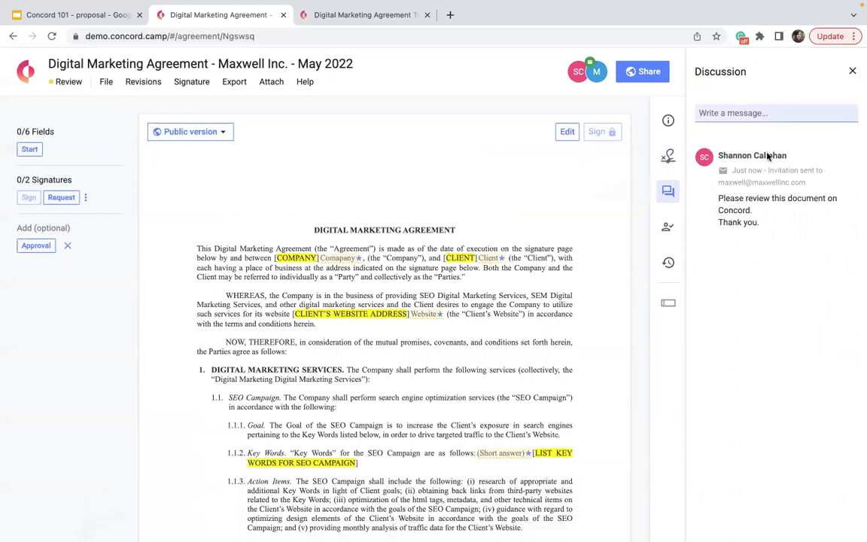
click(736, 113)
Step: Post a Public discussion note naming the client's main contact and the person to call afterwards
click(788, 115)
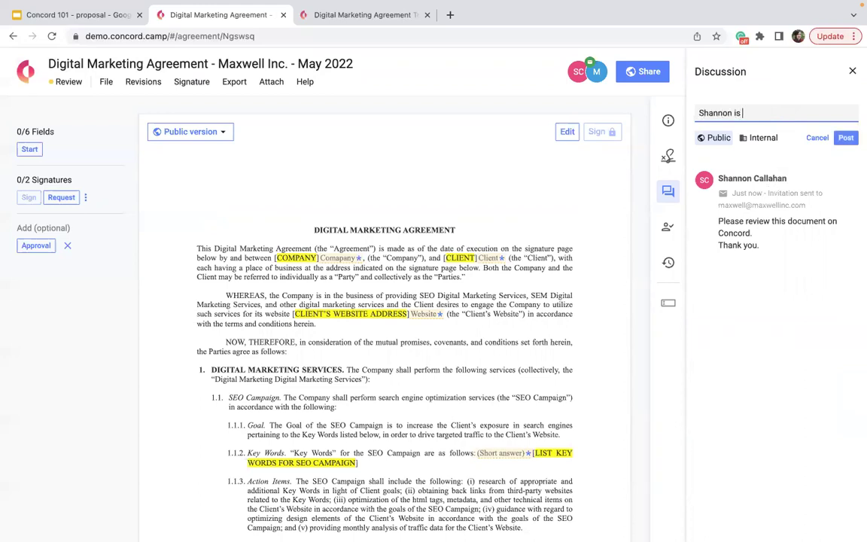
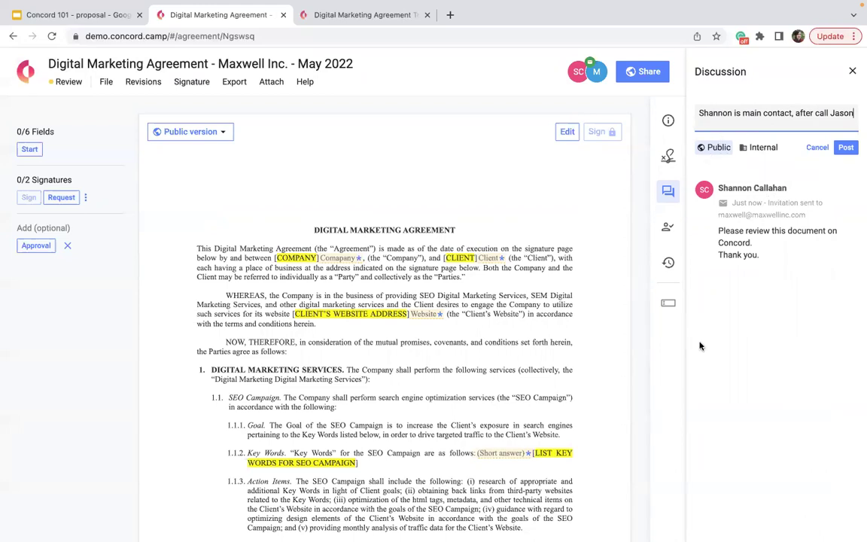
click(762, 148)
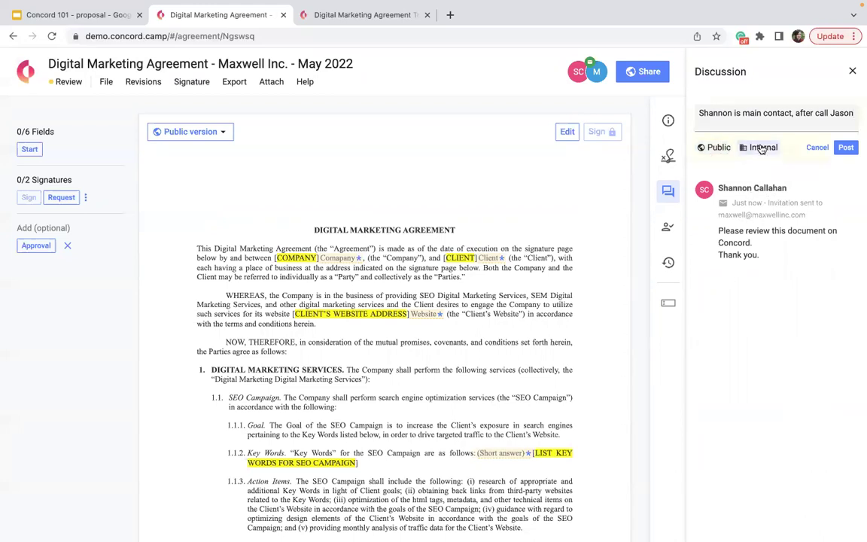
click(577, 72)
click(719, 153)
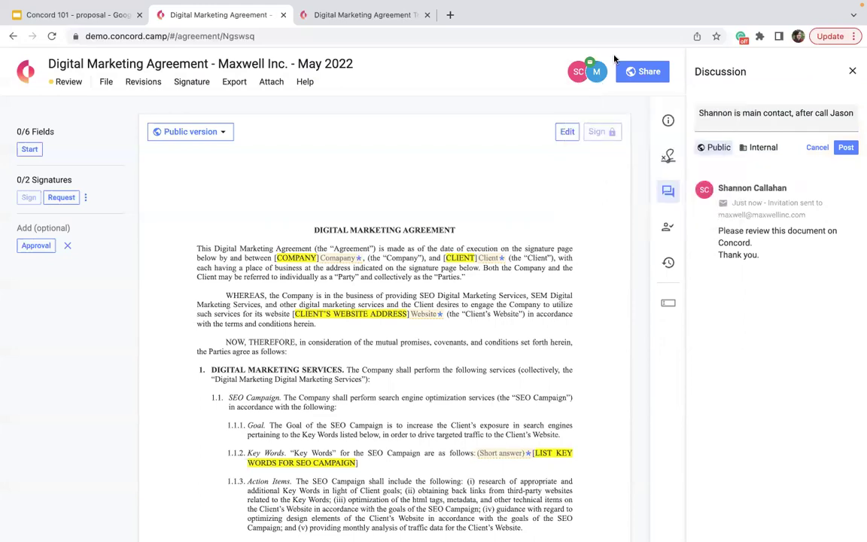
click(766, 149)
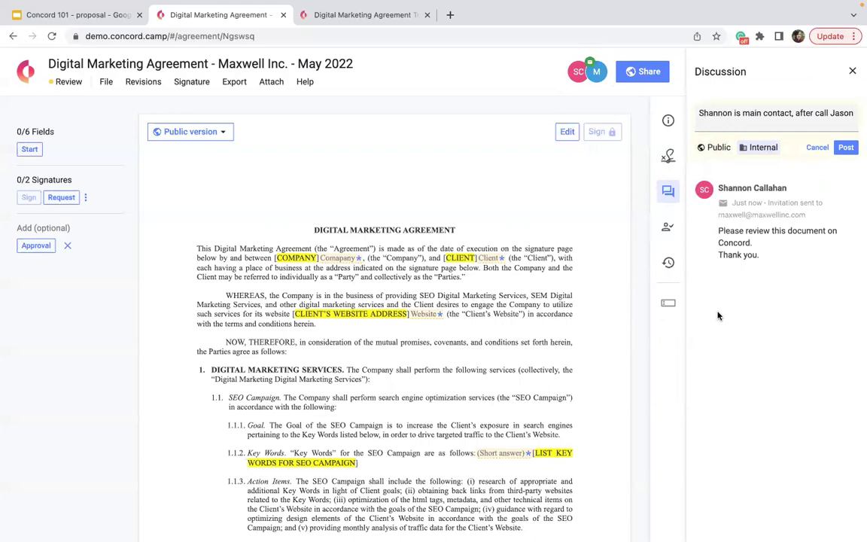
click(718, 147)
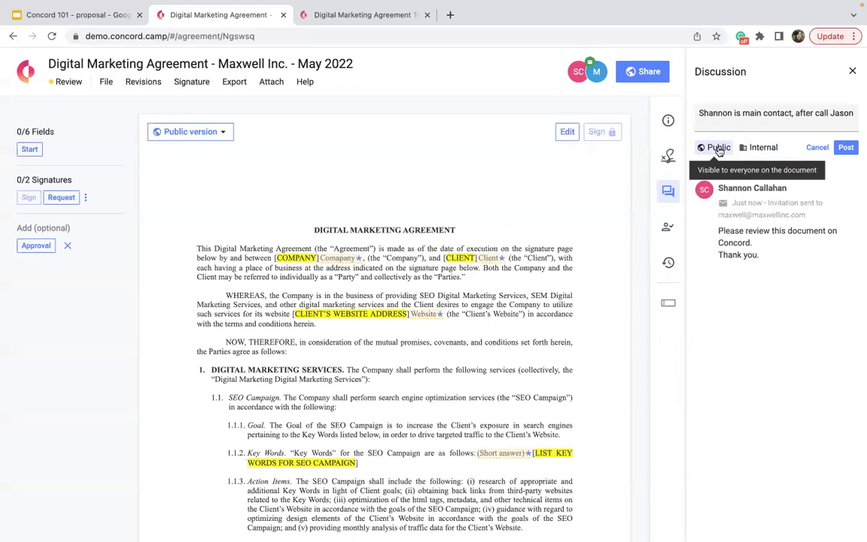
click(846, 148)
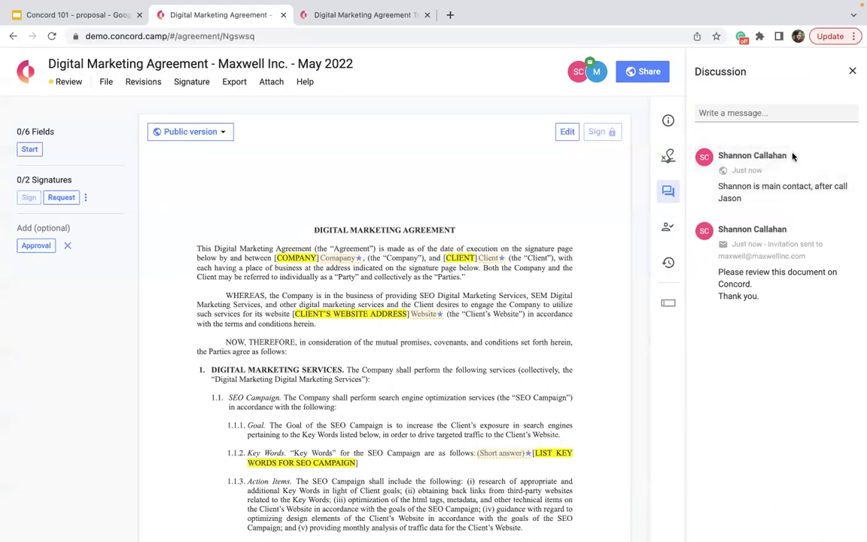
Step: Scroll to the Signatures section and turn on the pre-set signature block at the agreement's end
scroll(417, 311, down, 15)
scroll(418, 310, down, 6)
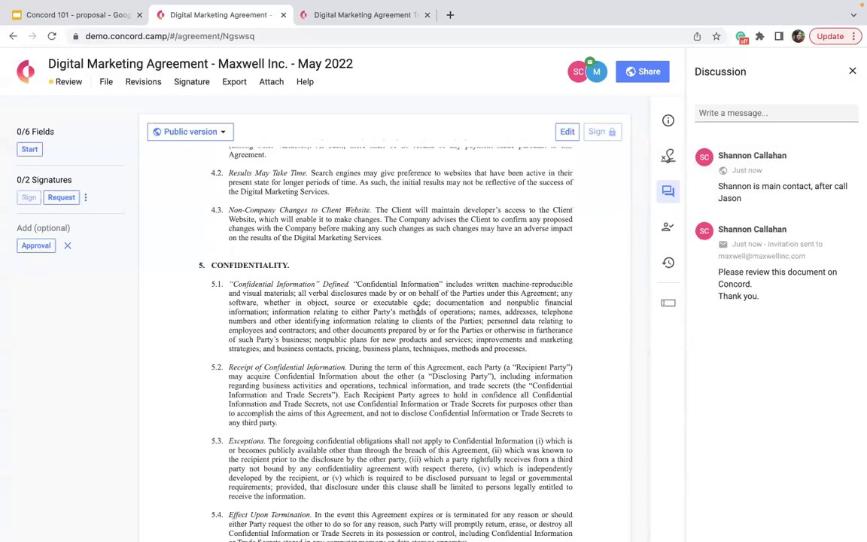
scroll(418, 310, down, 20)
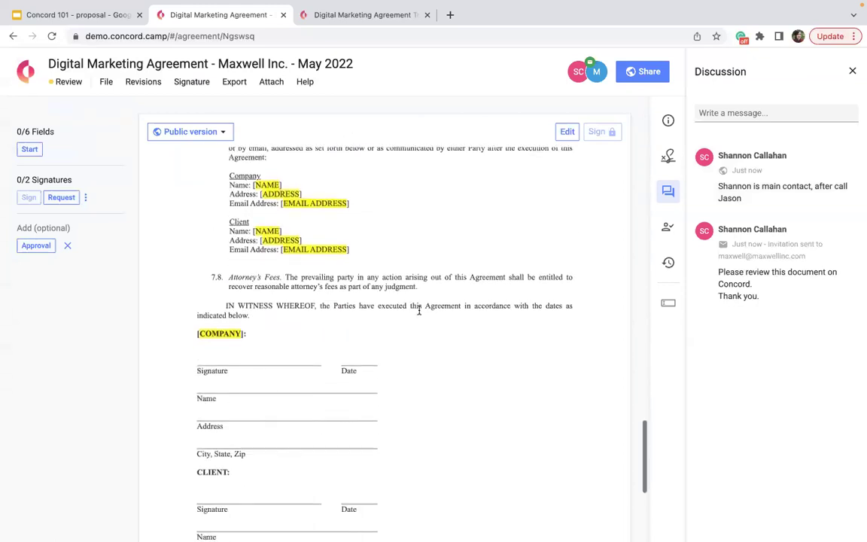
scroll(409, 289, down, 3)
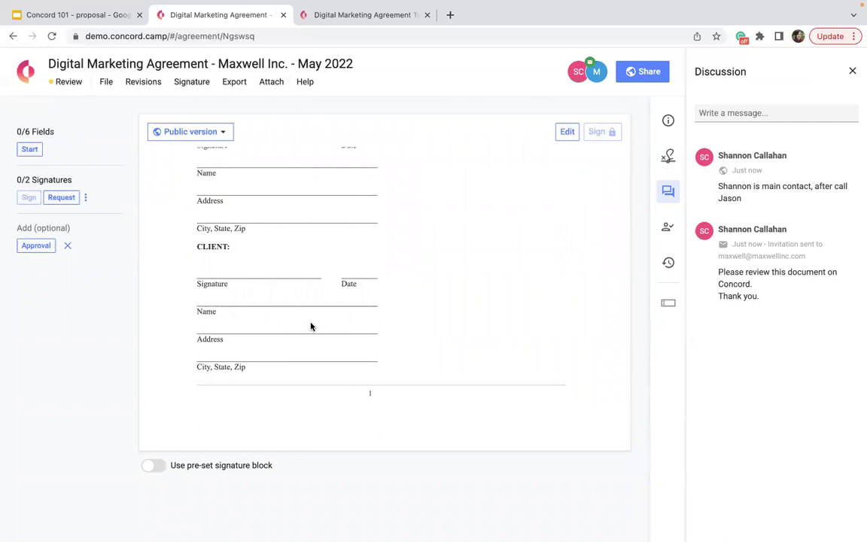
click(152, 466)
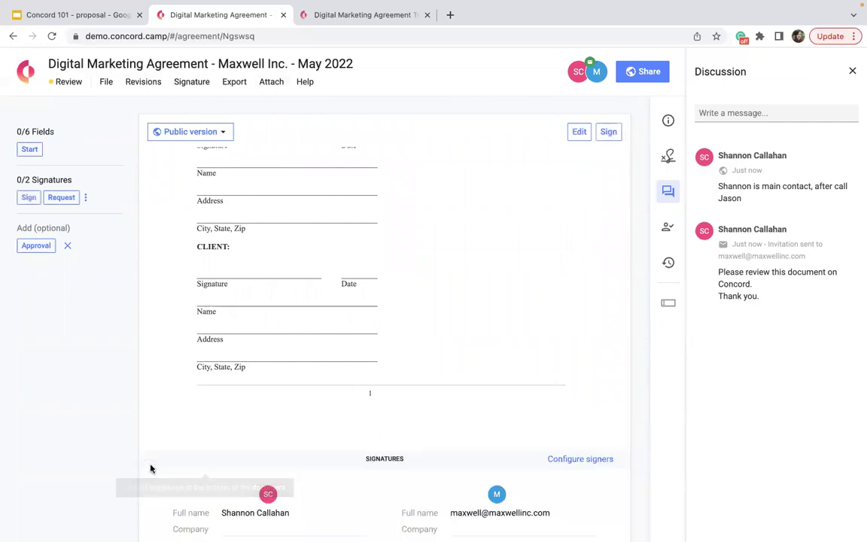
scroll(151, 468, down, 3)
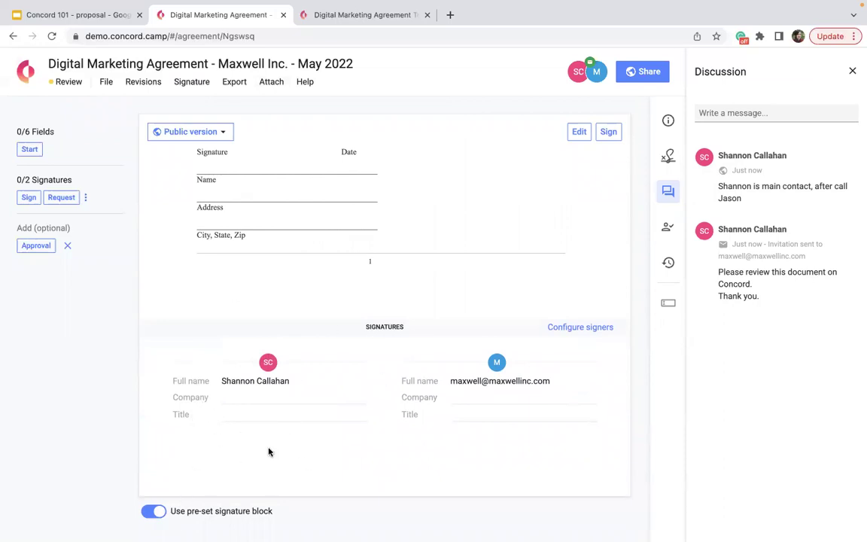
scroll(526, 501, up, 3)
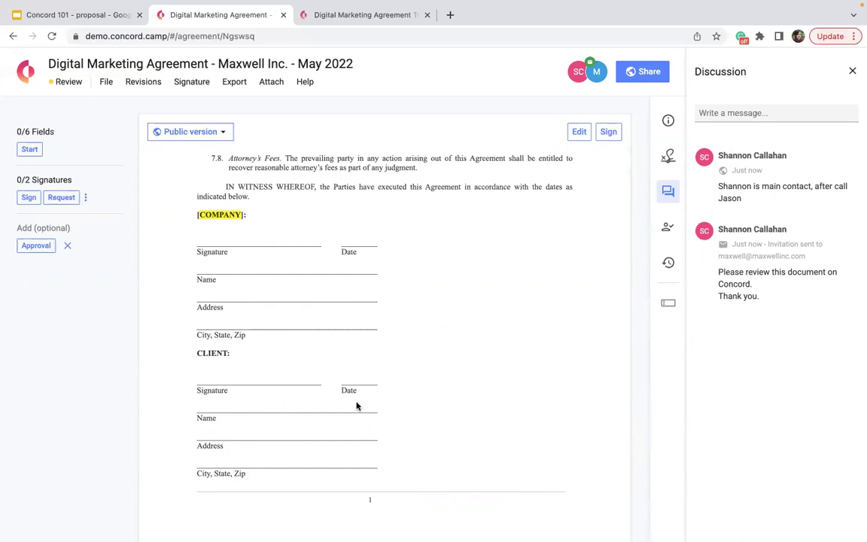
scroll(380, 420, down, 5)
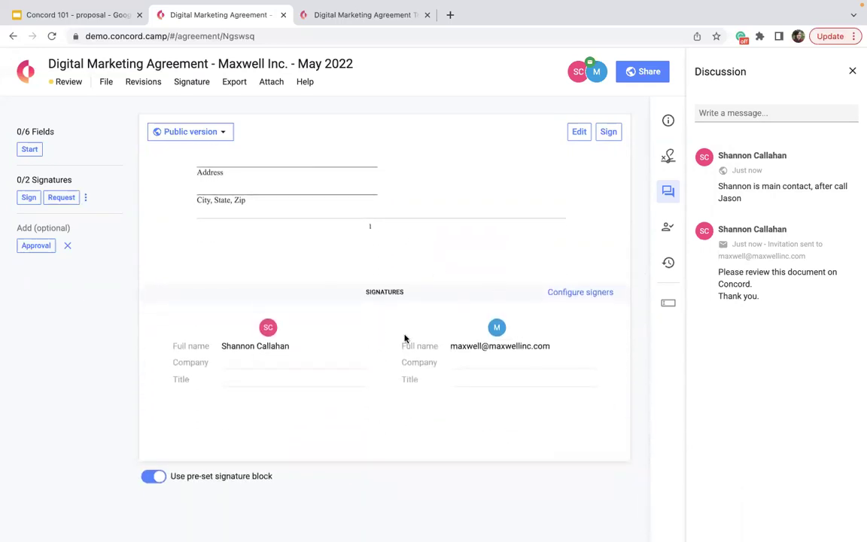
Step: Switch off the pre-set signature block, dismiss the missing-fields warning, and resume editing
click(153, 477)
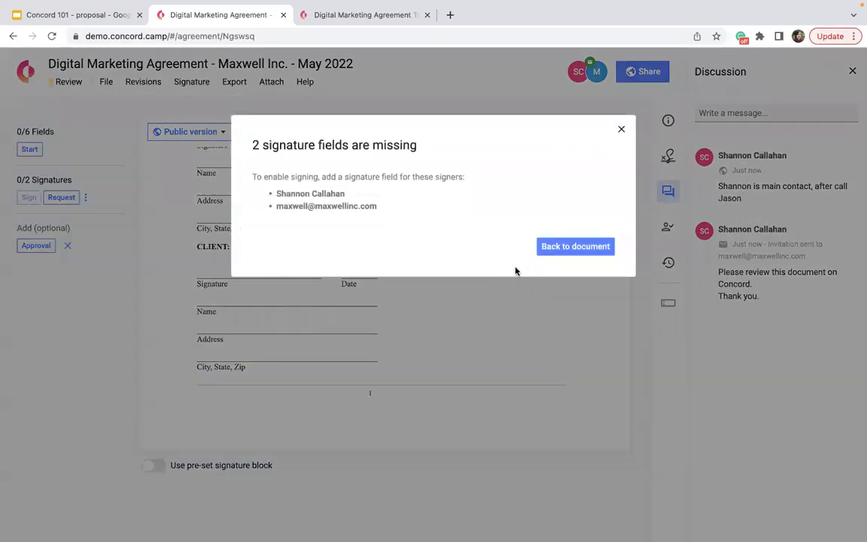
click(567, 248)
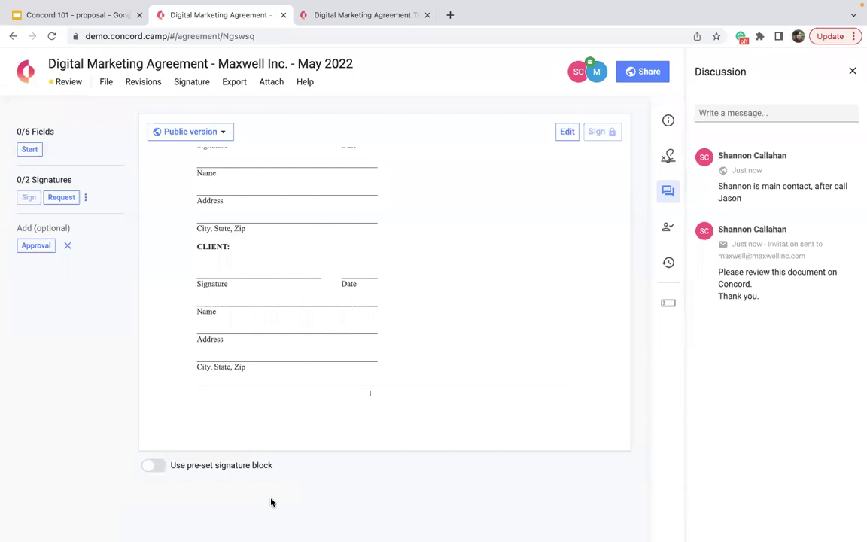
scroll(271, 497, up, 2)
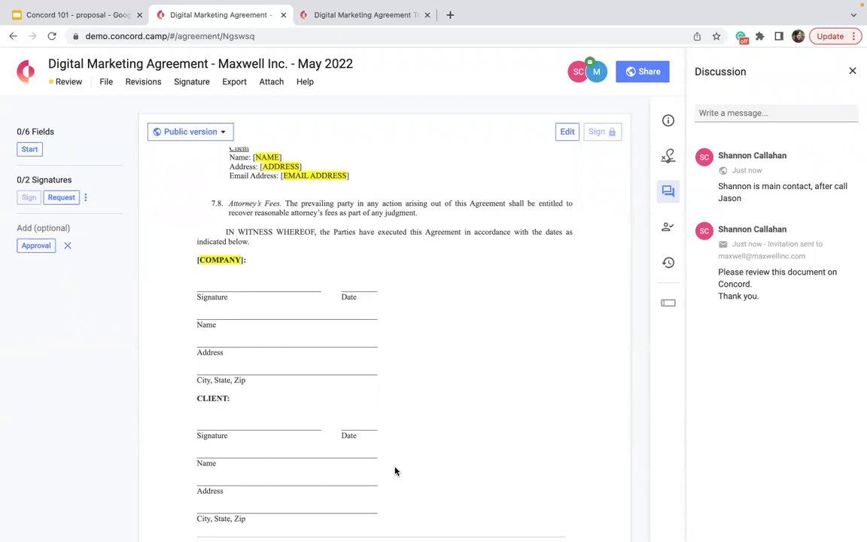
click(568, 132)
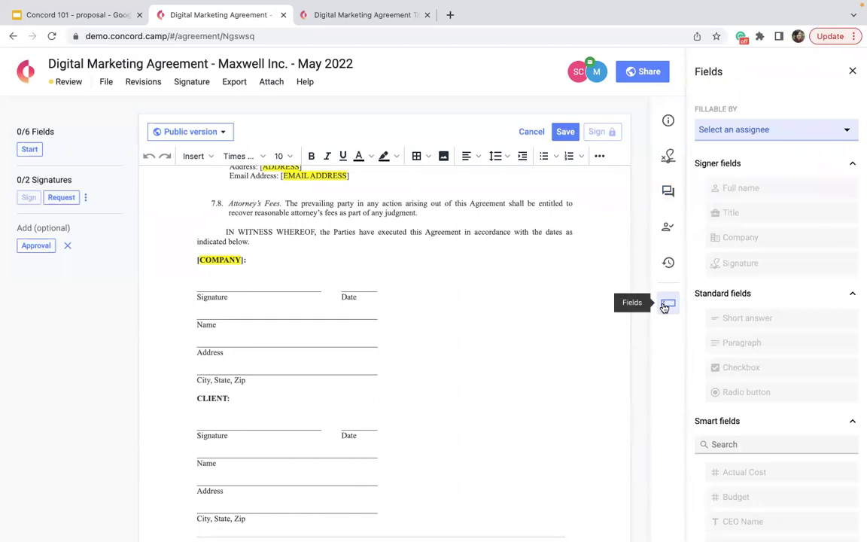
Step: Assign fields to the company signer and place Signature, Full name and Company in the COMPANY block
click(734, 129)
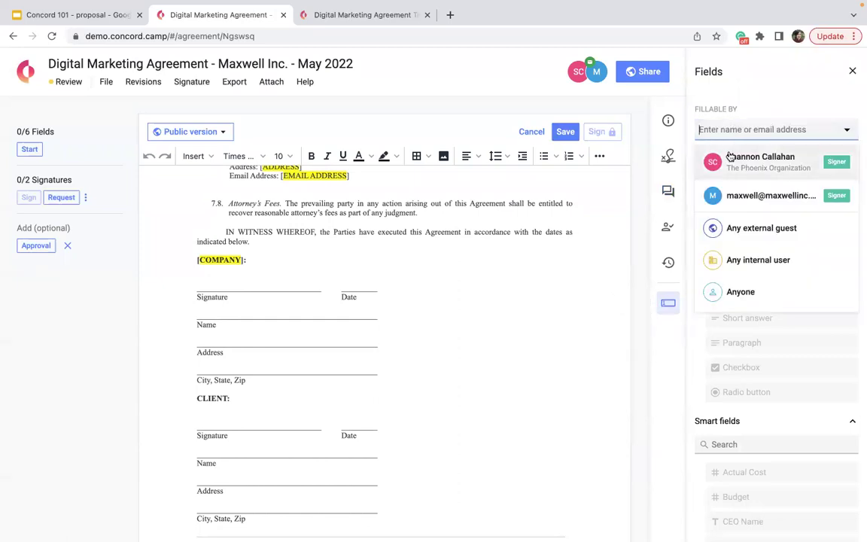
click(761, 158)
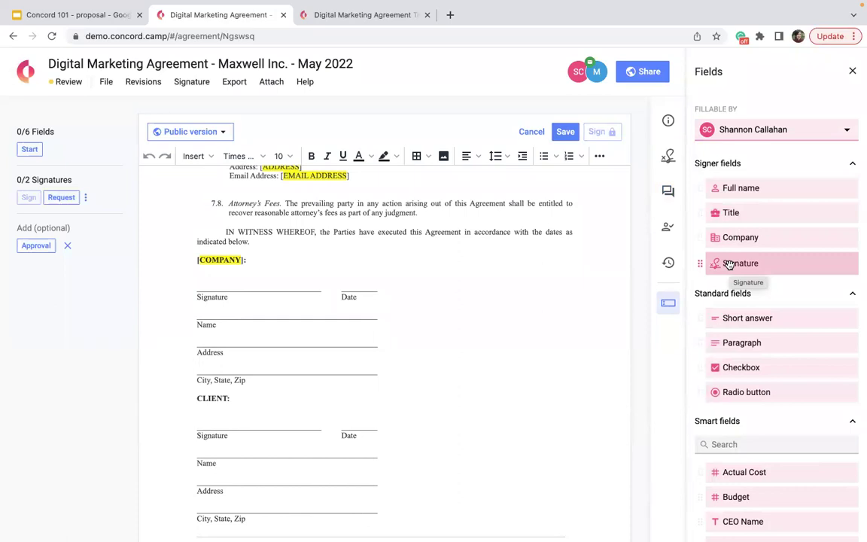
scroll(729, 264, down, 1)
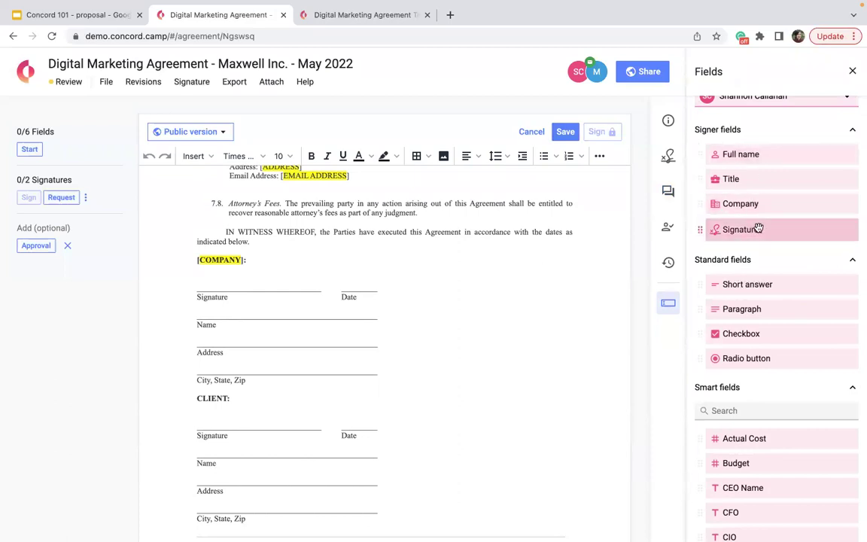
mouse_move(756, 226)
mouse_down()
mouse_move(471, 305)
mouse_move(132, 290)
mouse_move(185, 285)
mouse_up()
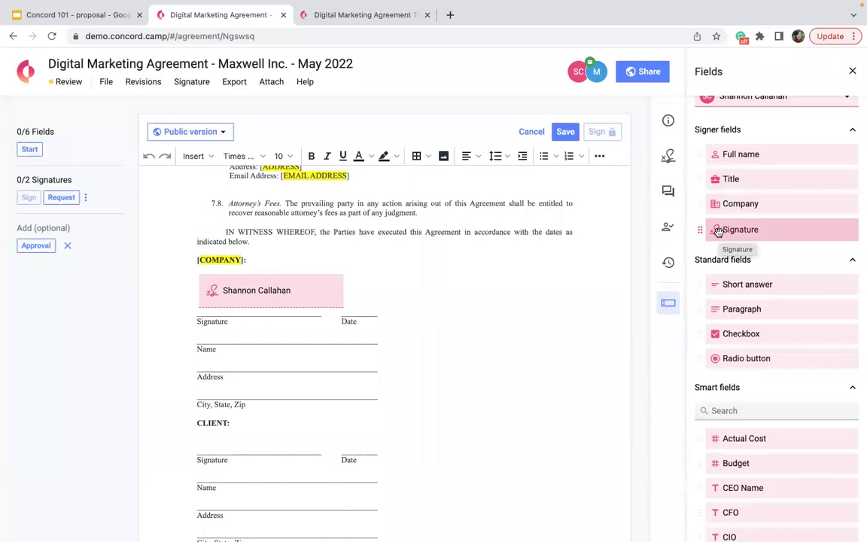
drag(744, 156, 208, 341)
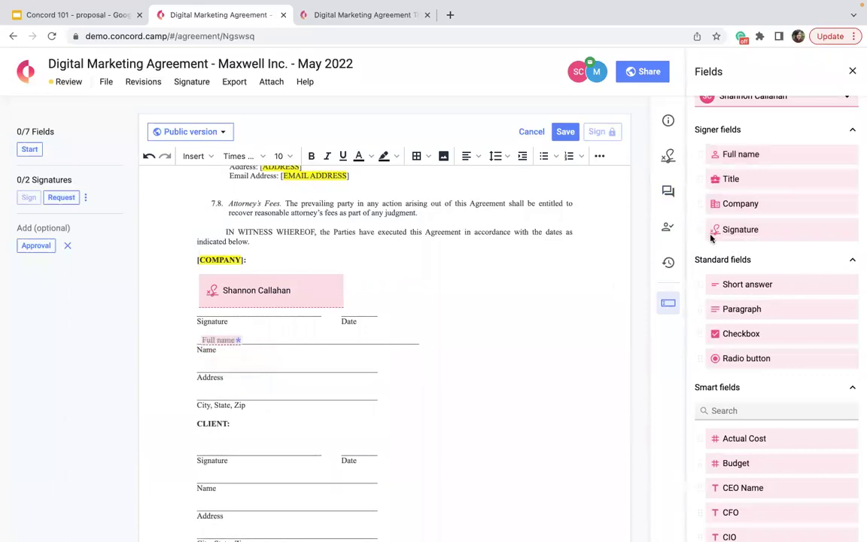
drag(724, 208, 199, 364)
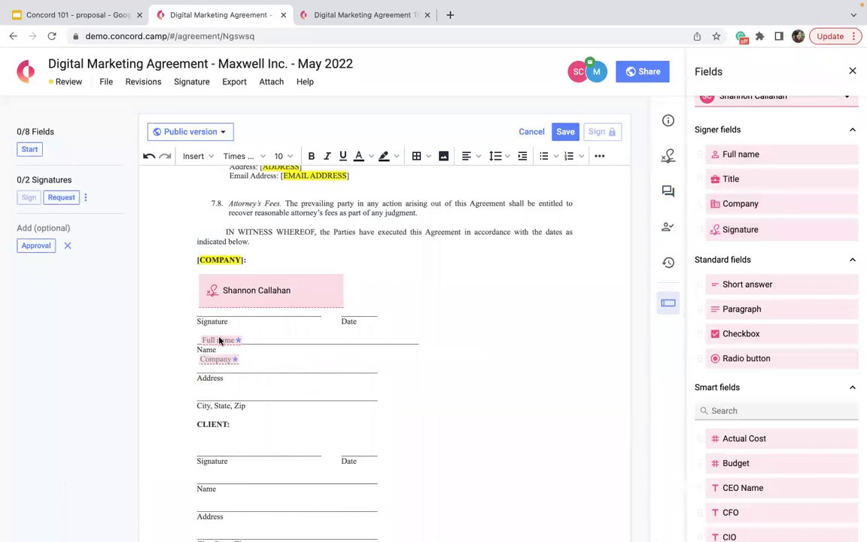
drag(205, 331, 204, 331)
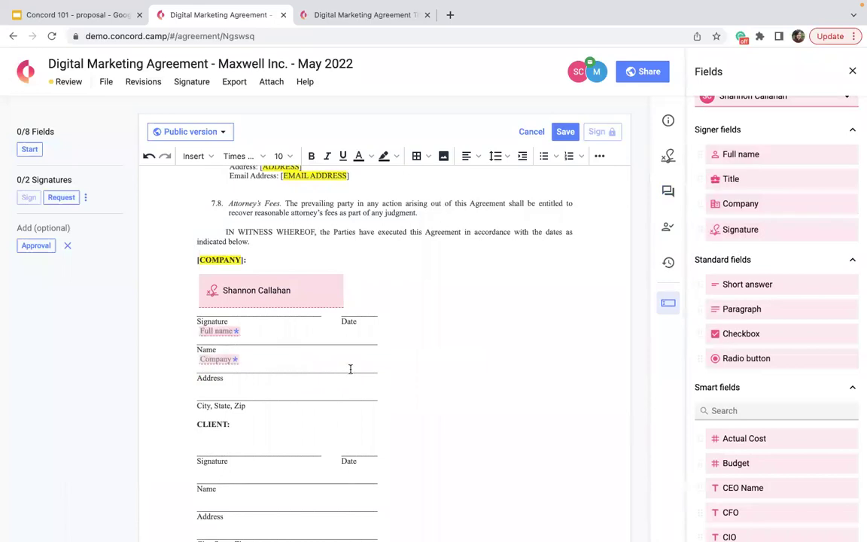
scroll(707, 295, up, 2)
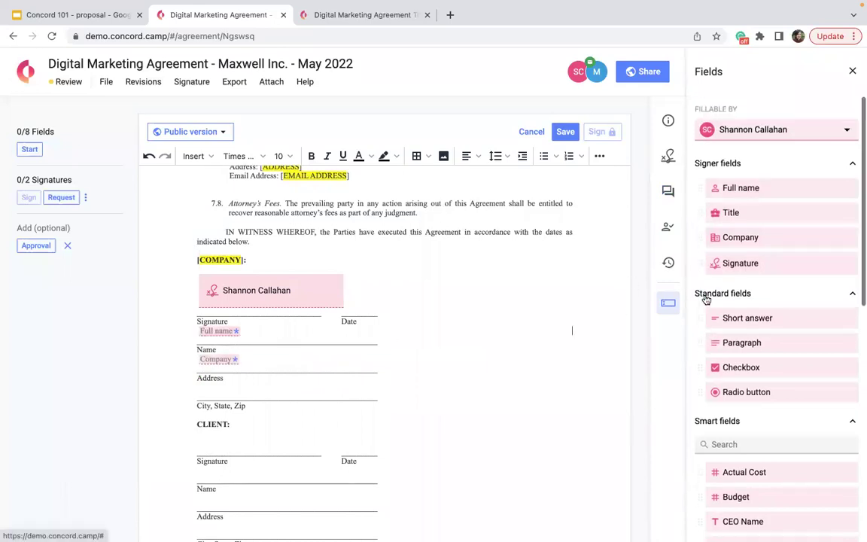
click(776, 132)
Step: Assign fields to the client and place Signature, Company and Full name in the CLIENT block
click(753, 194)
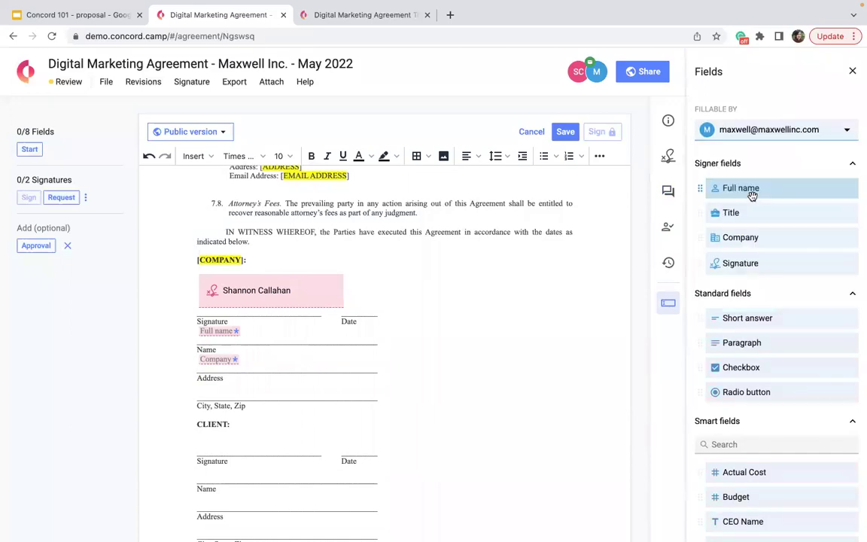
scroll(726, 275, down, 2)
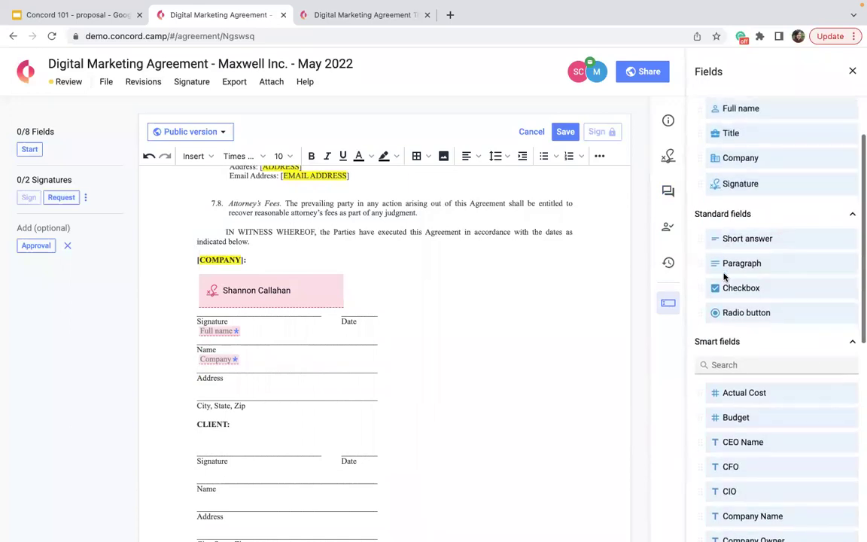
mouse_move(743, 192)
mouse_down()
mouse_move(318, 376)
mouse_move(204, 465)
mouse_move(200, 454)
mouse_up()
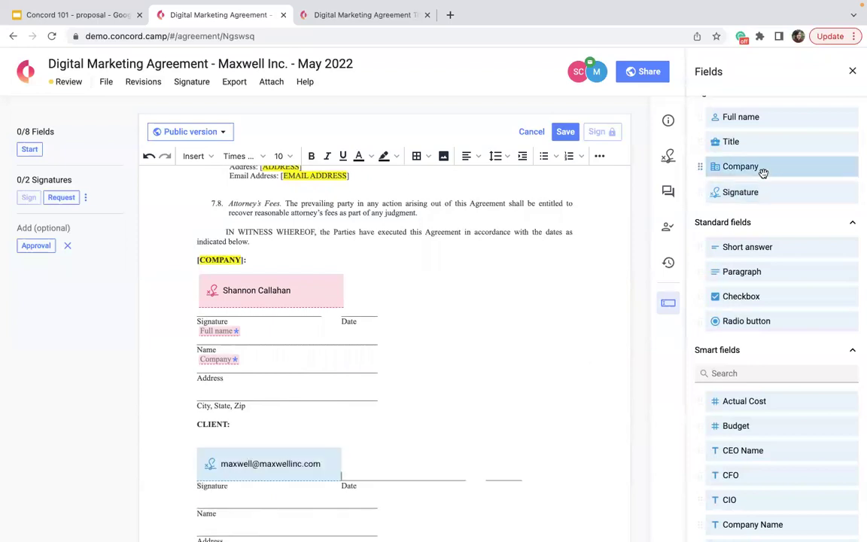
scroll(590, 272, down, 3)
mouse_move(760, 167)
mouse_down()
mouse_move(349, 361)
mouse_move(188, 449)
mouse_move(199, 420)
mouse_up()
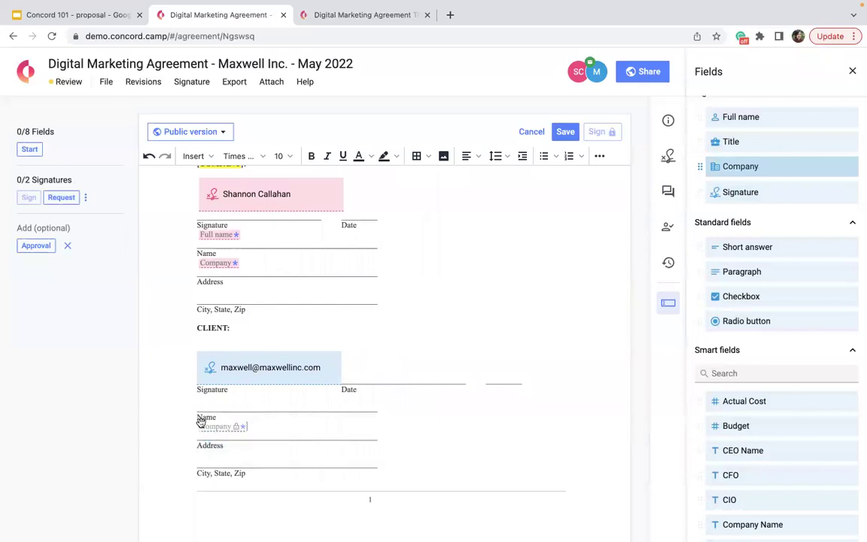
mouse_move(742, 117)
mouse_down()
mouse_move(529, 253)
mouse_move(174, 459)
mouse_move(198, 397)
mouse_up()
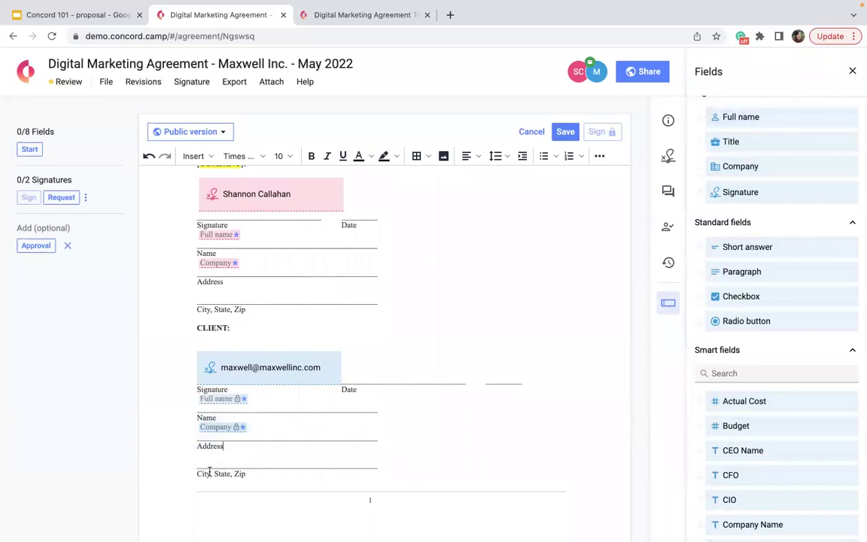
scroll(782, 261, up, 1)
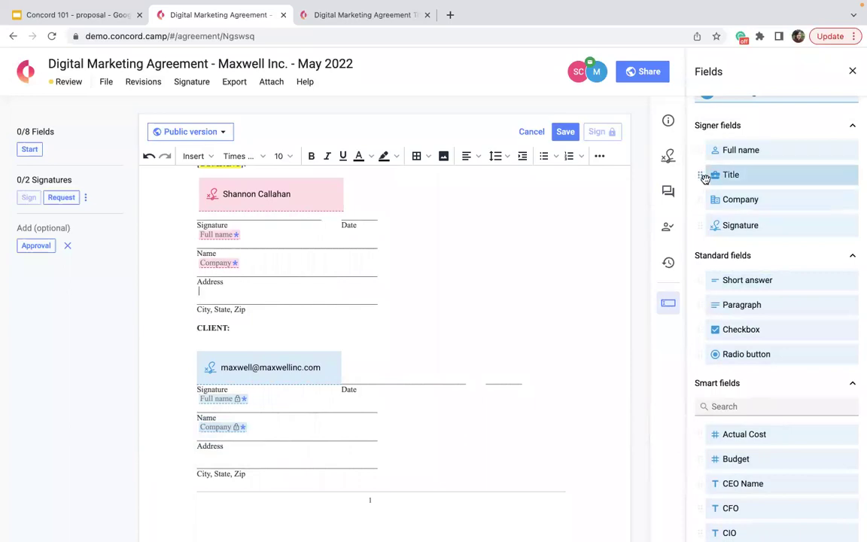
click(853, 71)
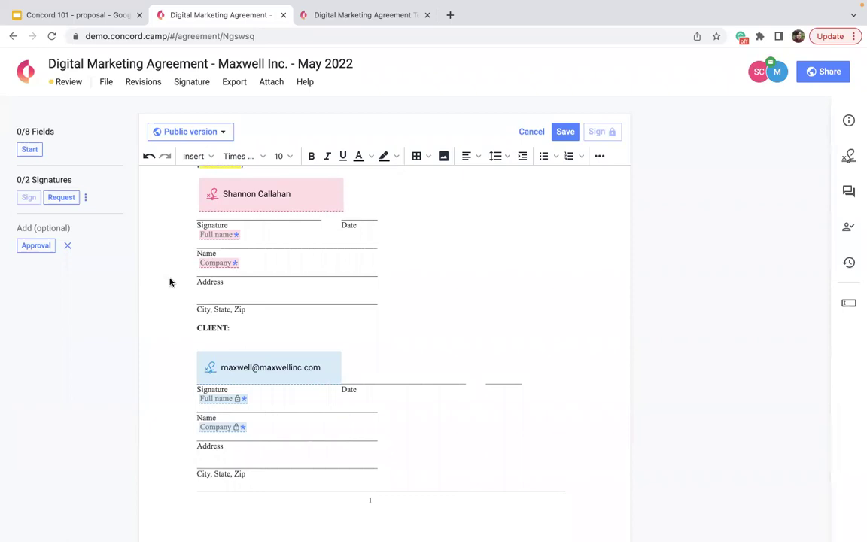
Step: Add blank lines after the signature block and bring back the insertable fields list
scroll(372, 382, down, 2)
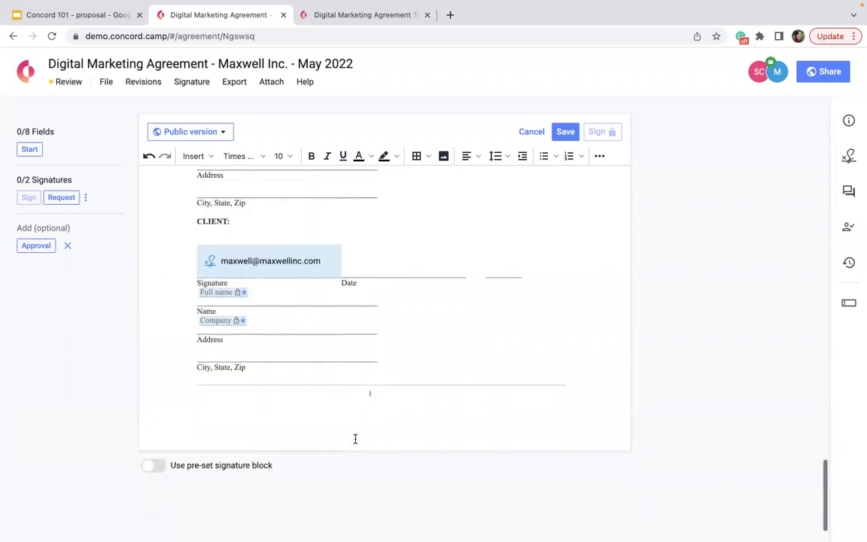
click(389, 401)
key(Return)
key(Return)
key(Return)
key(Return)
key(Return)
key(Return)
key(Return)
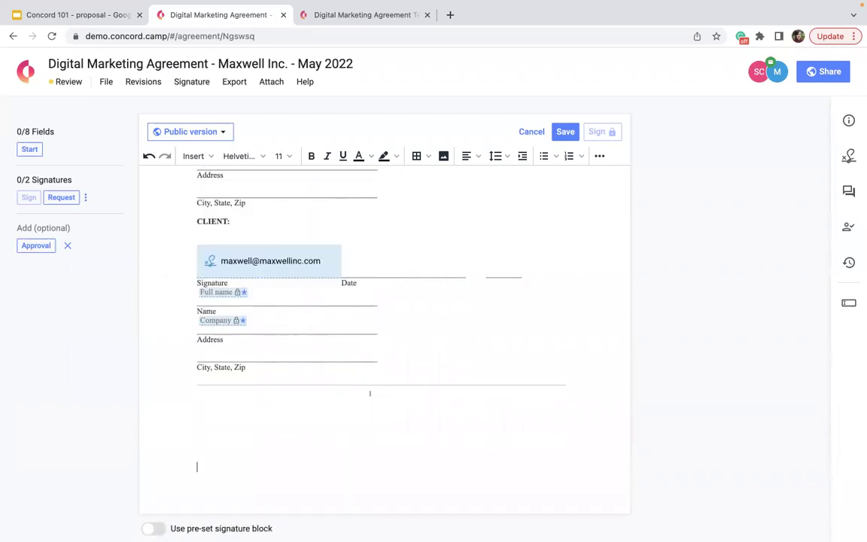
click(845, 123)
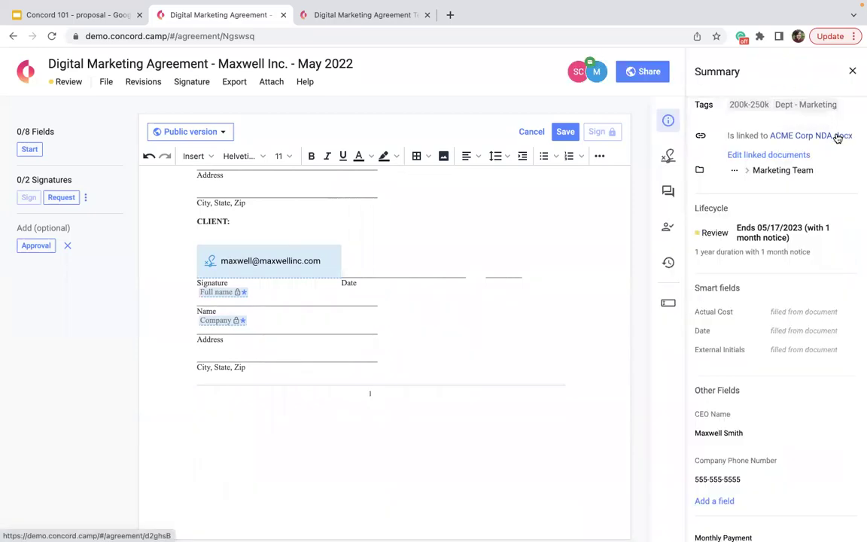
click(663, 302)
Step: Add two Short answer fields at the end, then delete both
drag(741, 278, 292, 446)
drag(748, 281, 534, 443)
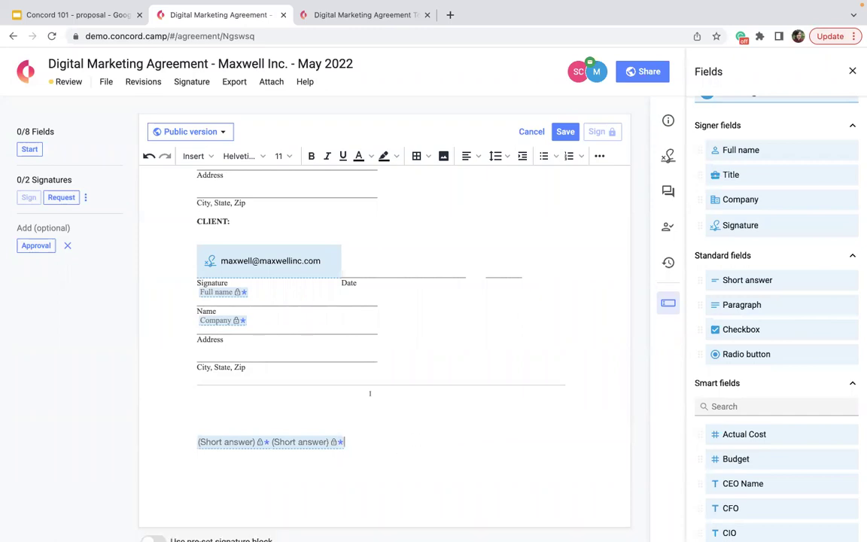
key(BackSpace)
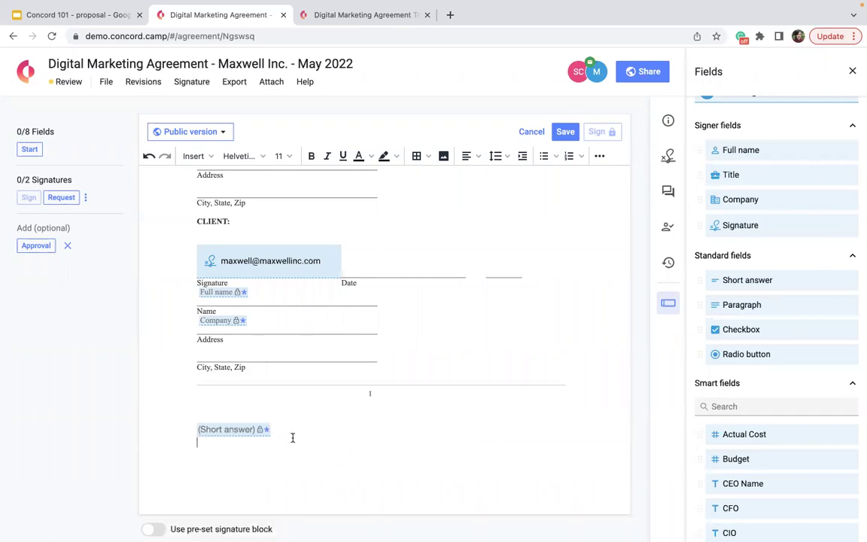
key(BackSpace)
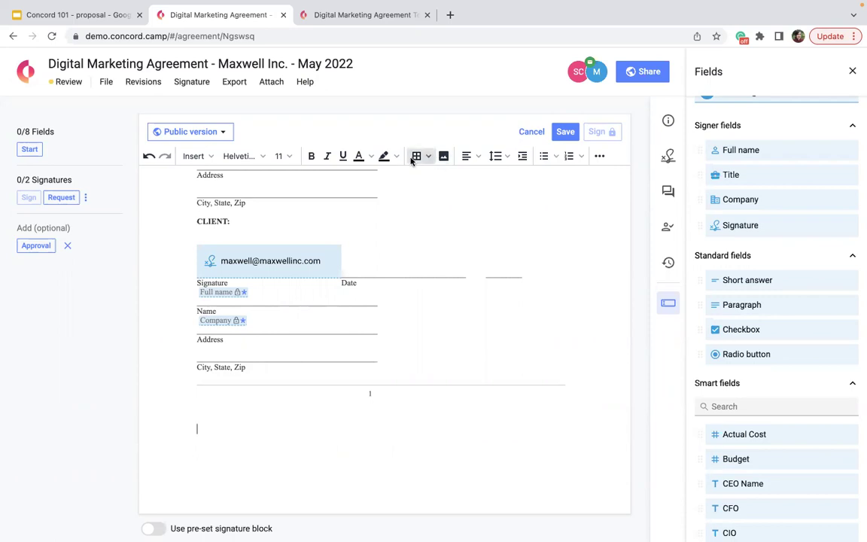
Step: Insert a 2x4 table at the document end and widen it across the page
click(416, 156)
mouse_move(447, 176)
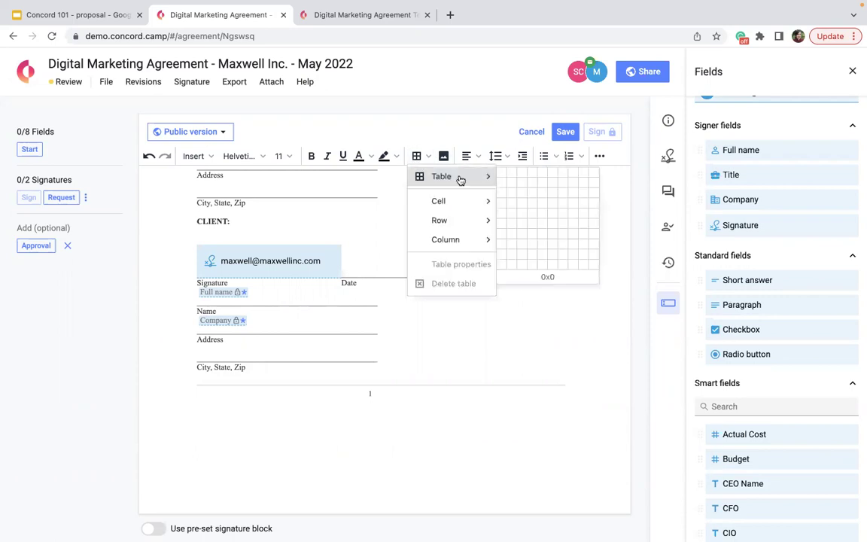
click(513, 203)
drag(317, 507, 602, 506)
Step: Fill the table's right column with Full name, Title, Company and the client's Signature fields
drag(773, 145, 450, 433)
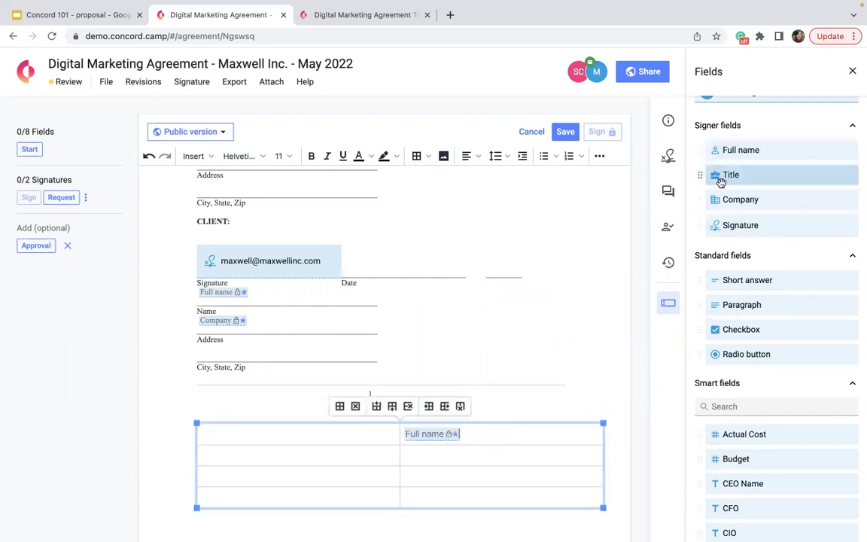
drag(736, 171, 412, 455)
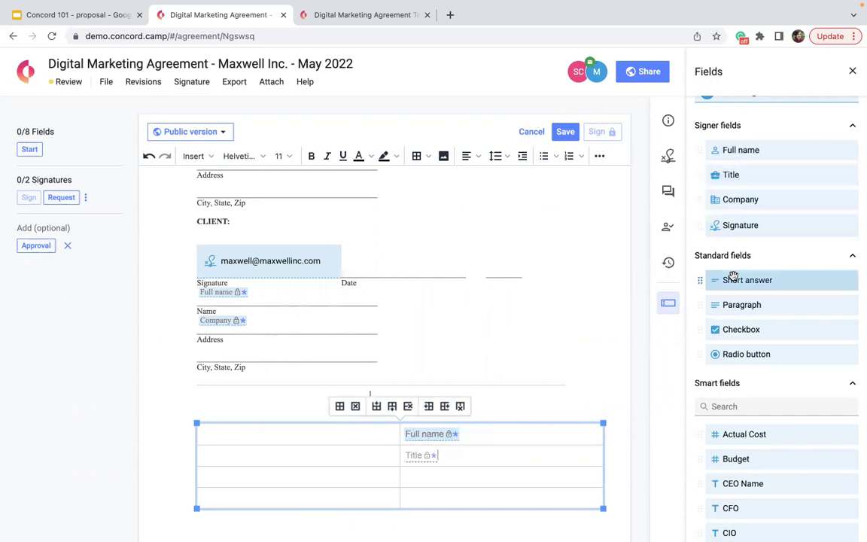
drag(751, 200, 415, 481)
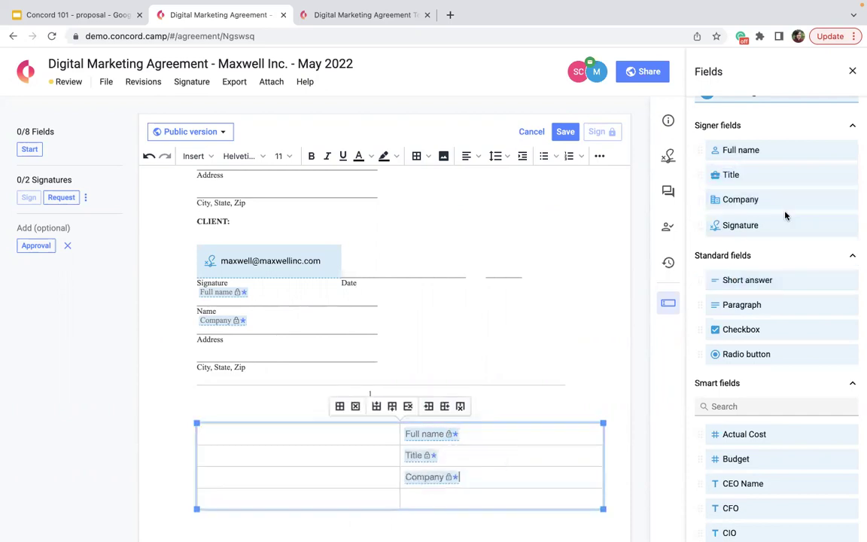
mouse_move(773, 219)
mouse_down()
mouse_move(513, 405)
mouse_move(420, 517)
mouse_move(428, 497)
mouse_up()
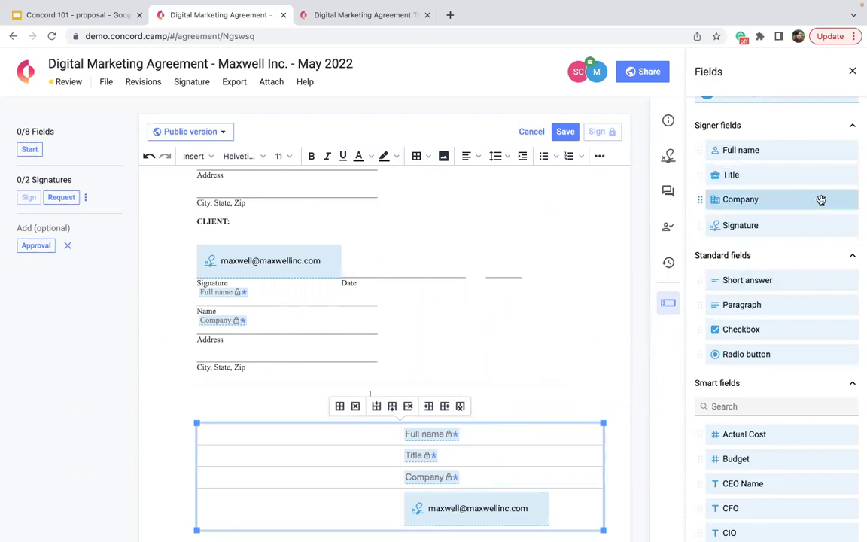
scroll(798, 173, up, 1)
Step: Assign fields to the company's signer and put Full name, Title and Company in the left cells
click(773, 134)
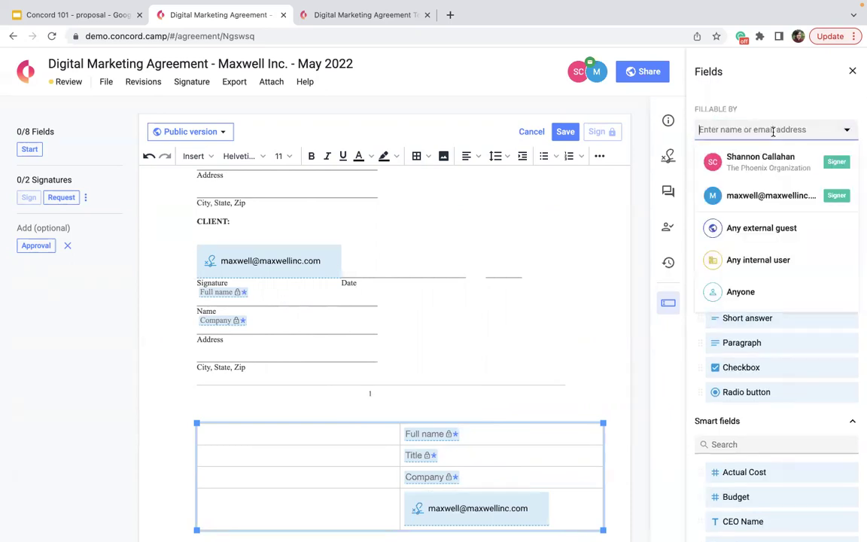
click(742, 161)
drag(733, 188, 274, 433)
drag(731, 212, 295, 459)
drag(739, 238, 337, 466)
Step: Place the company signer's Signature field in the bottom-left table cell
mouse_move(773, 262)
mouse_down()
mouse_move(458, 495)
mouse_move(338, 408)
mouse_up()
scroll(338, 407, down, 5)
scroll(338, 407, down, 15)
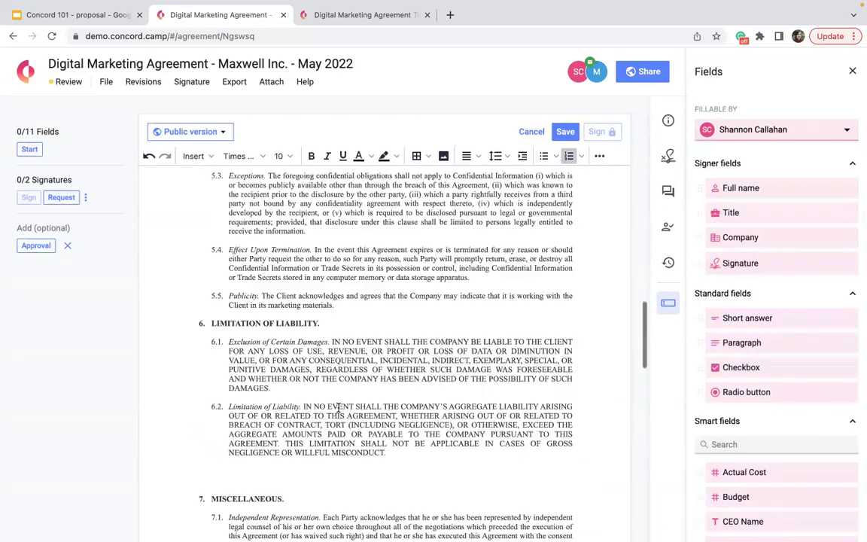
mouse_move(771, 266)
mouse_down()
mouse_move(385, 440)
mouse_move(325, 450)
mouse_up()
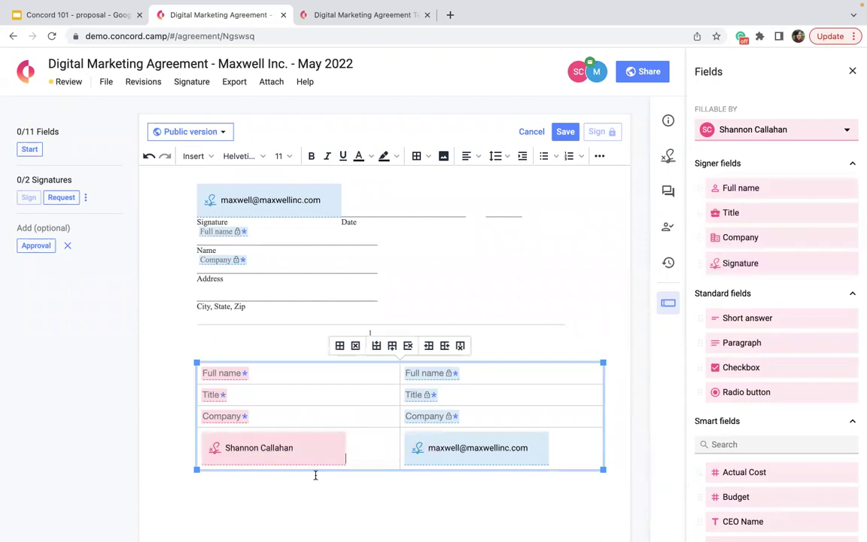
click(315, 475)
scroll(315, 477, up, 5)
scroll(316, 479, up, 3)
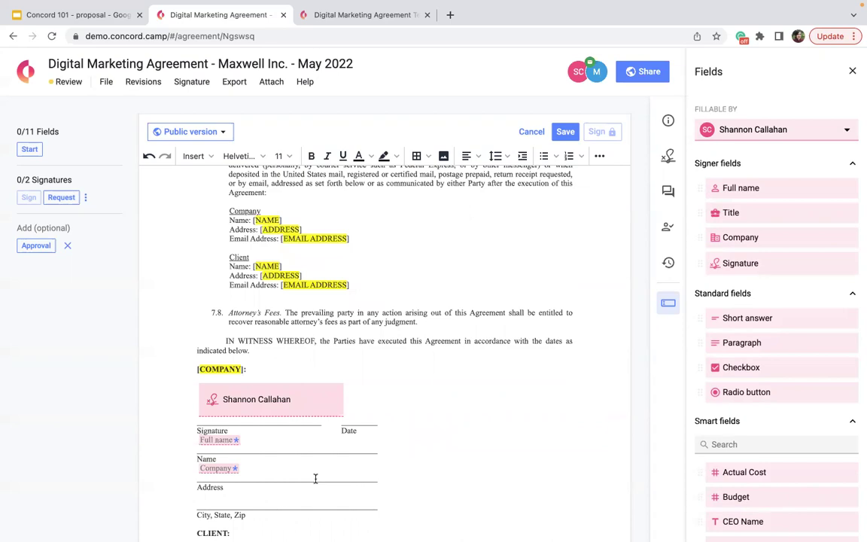
Step: Scroll through the agreement and check the list of invited collaborators
scroll(459, 360, up, 20)
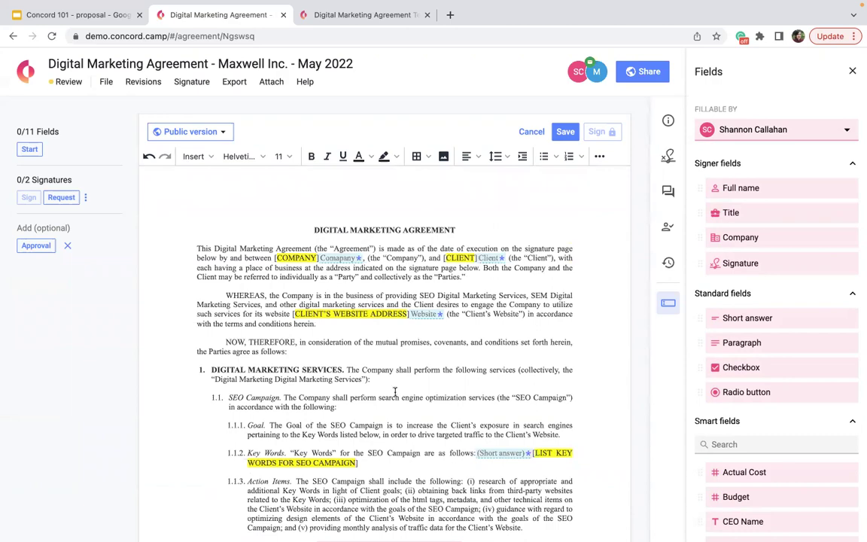
scroll(446, 336, down, 20)
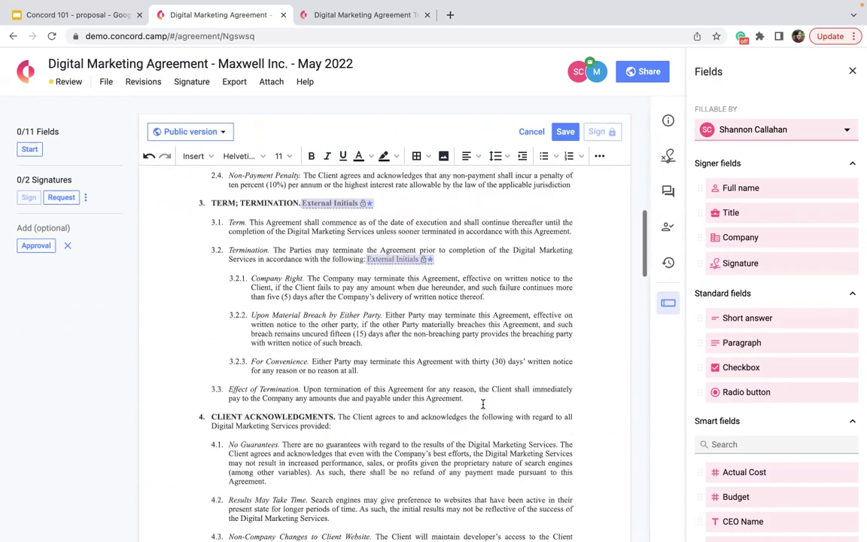
scroll(482, 404, down, 20)
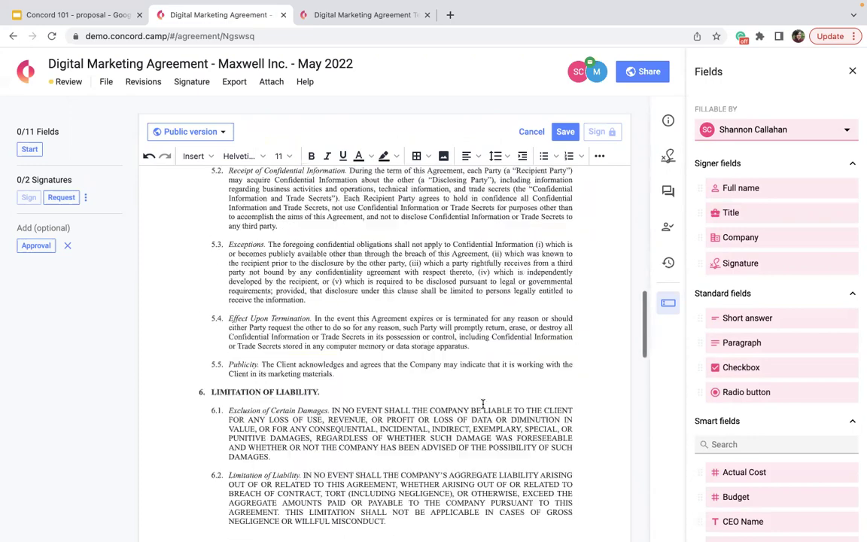
scroll(482, 402, down, 3)
click(368, 387)
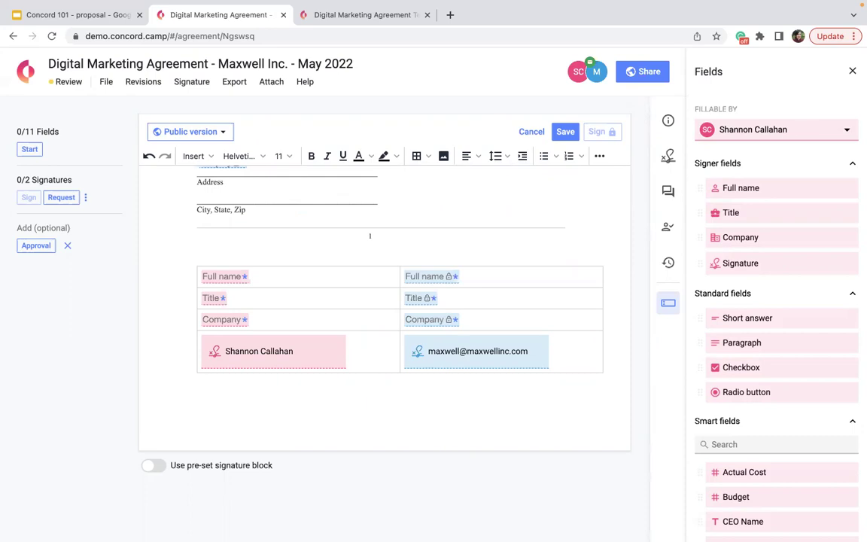
click(766, 71)
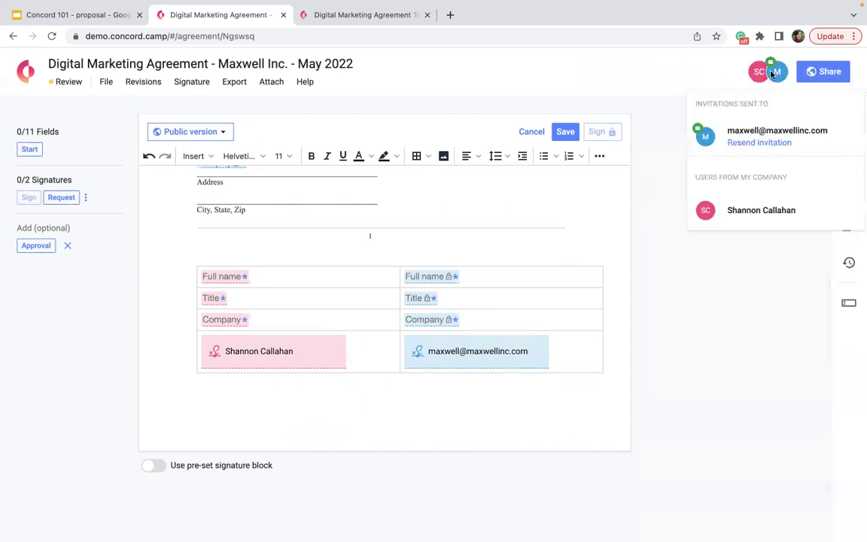
click(539, 62)
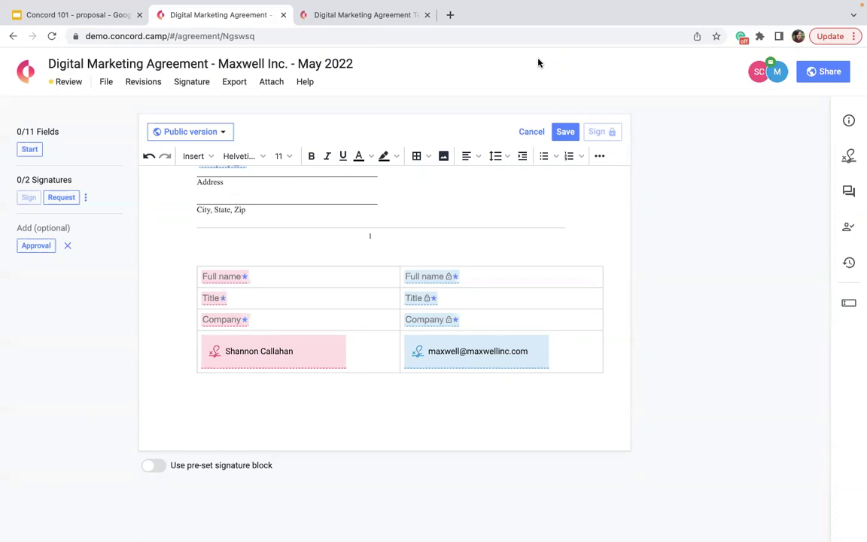
Step: Return to the top and place the cursor after 'the Parties agree as follows:'
scroll(455, 272, up, 20)
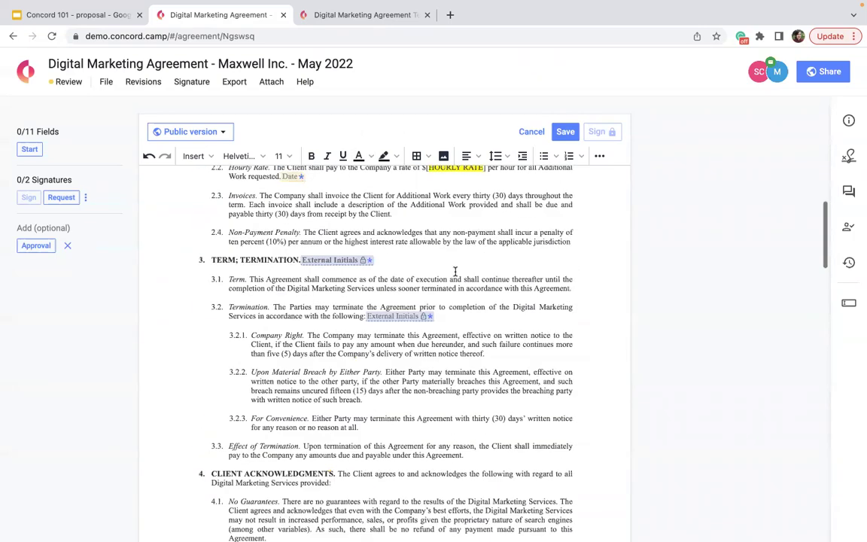
scroll(455, 272, up, 3)
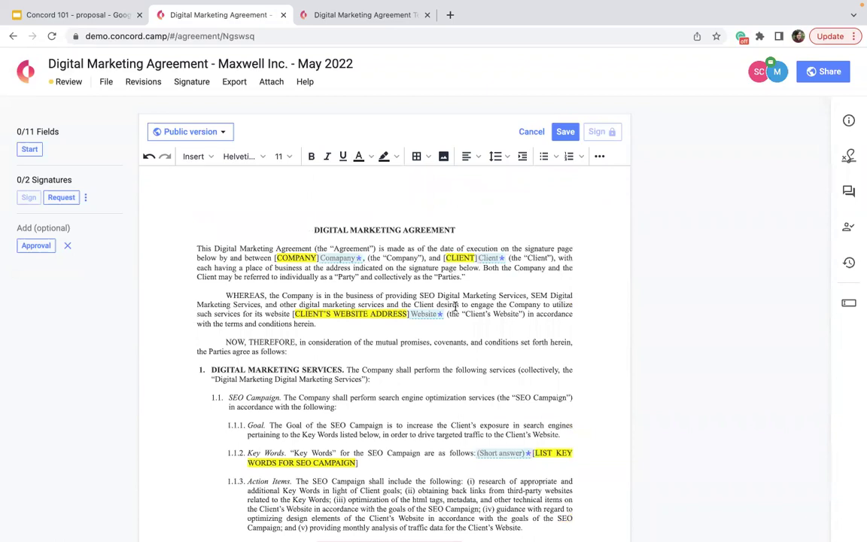
click(365, 351)
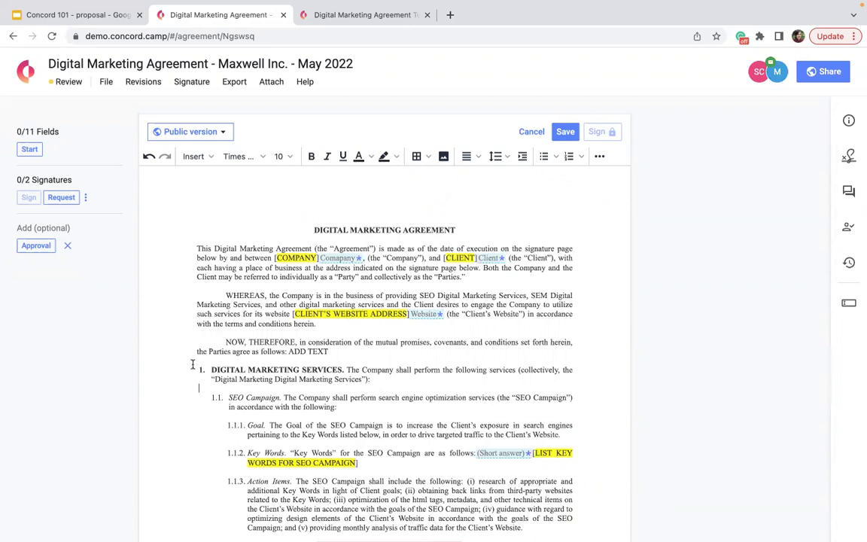
Step: Delete the section 1 Digital Marketing Services heading paragraph, leaving item 1 empty
drag(199, 369, 370, 378)
key(BackSpace)
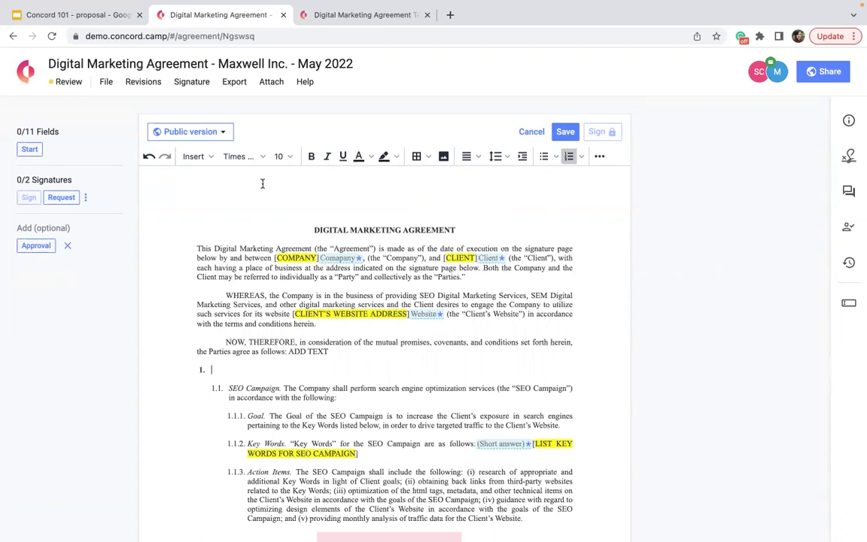
click(143, 83)
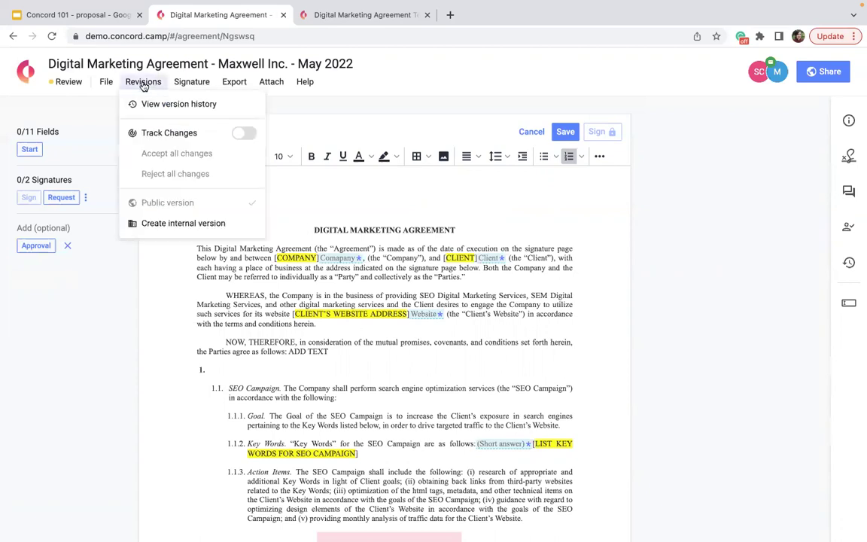
Step: Turn on Track Changes and delete clause 1.1 as a tracked change
click(243, 134)
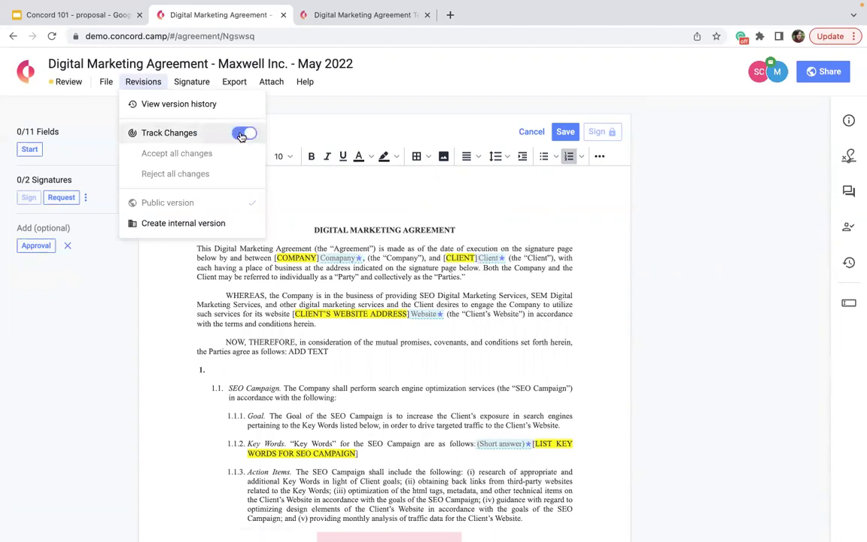
click(343, 367)
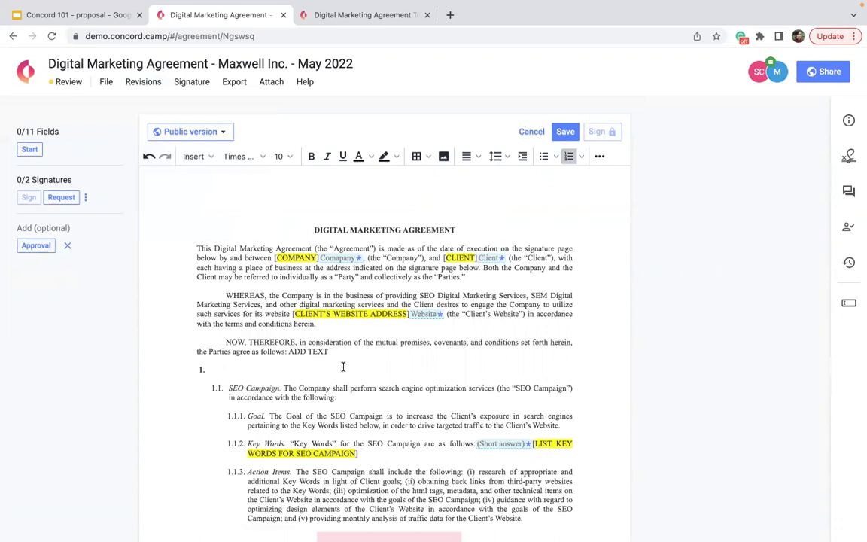
triple_click(212, 379)
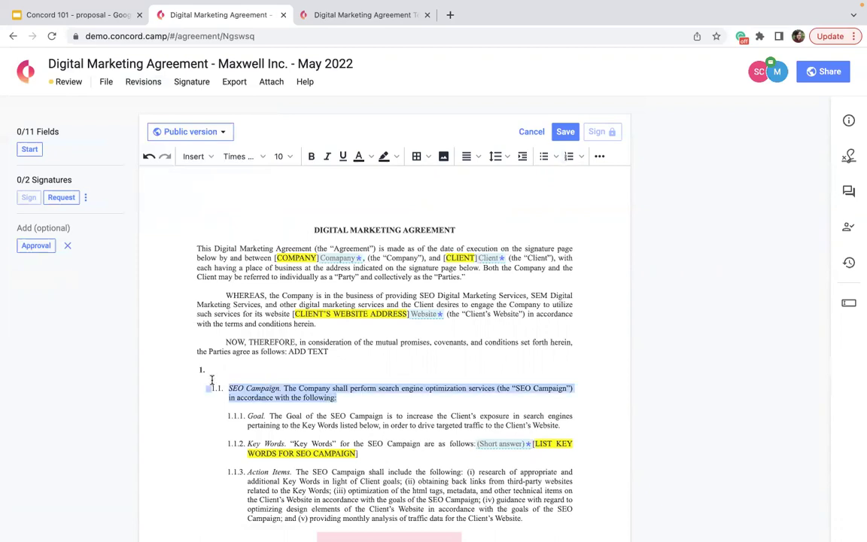
key(Delete)
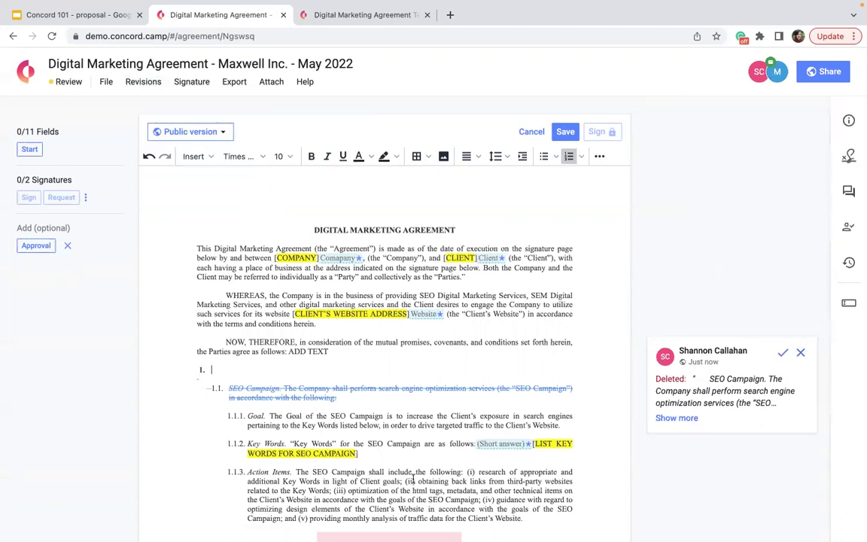
Step: Reject the tracked deletion of clause 1.1 and save the agreement
click(802, 354)
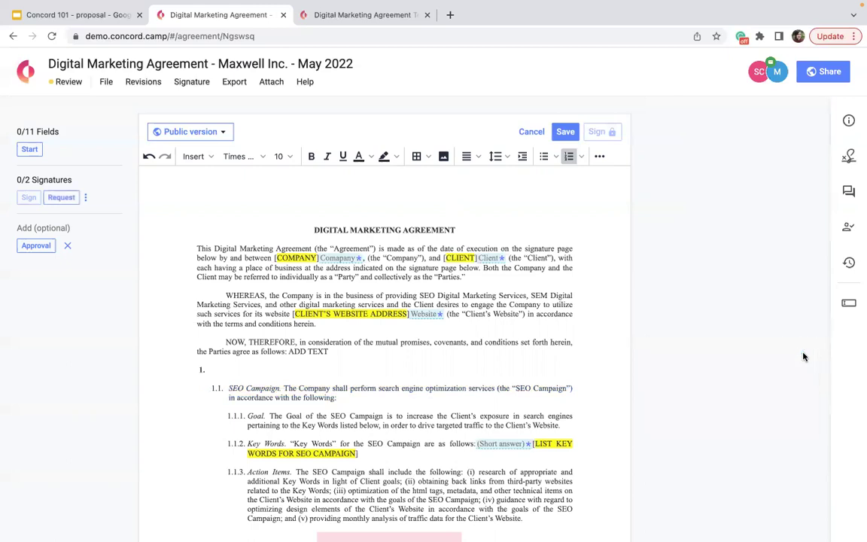
click(134, 83)
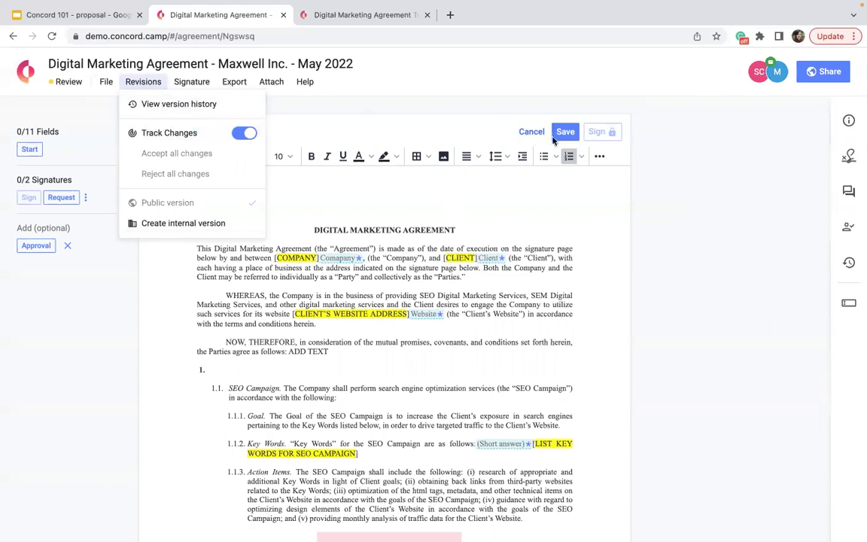
click(566, 135)
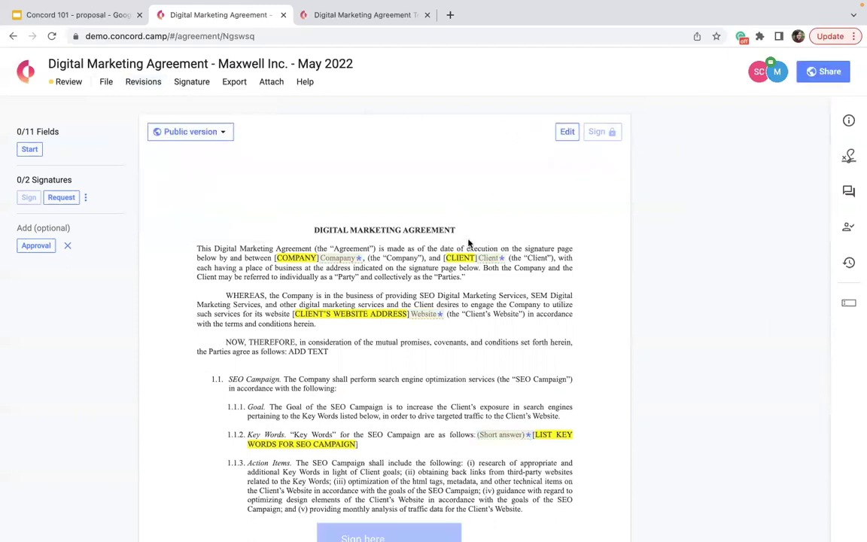
click(141, 81)
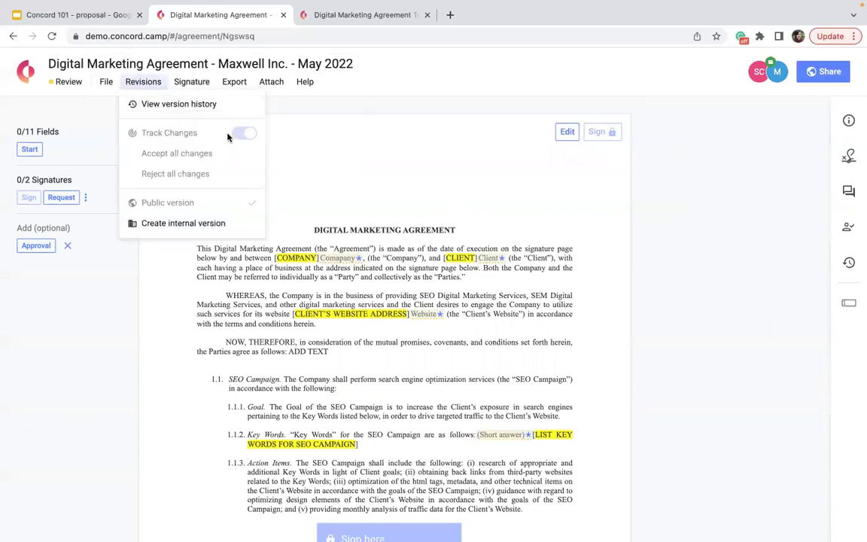
click(175, 105)
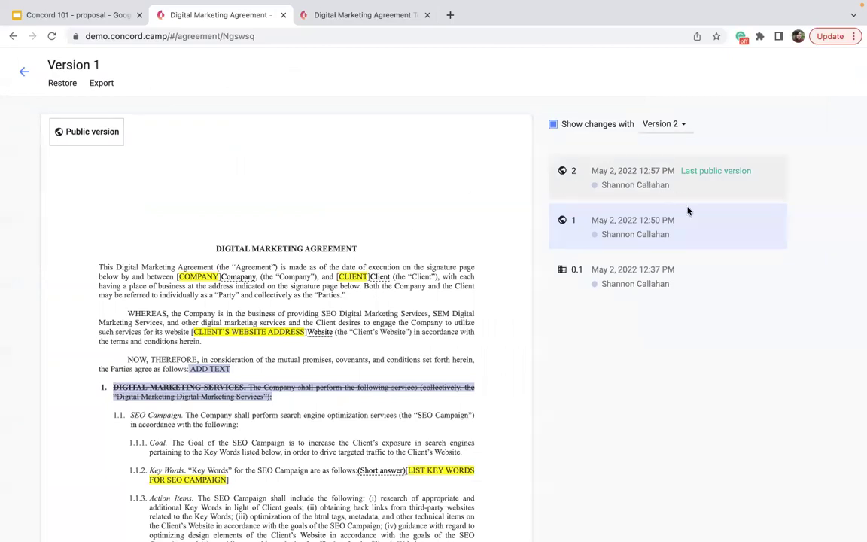
click(613, 244)
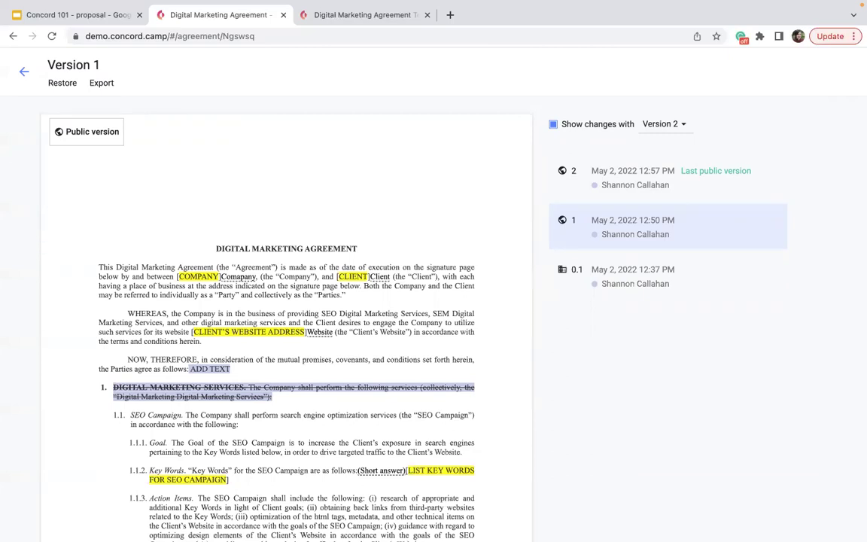
click(24, 71)
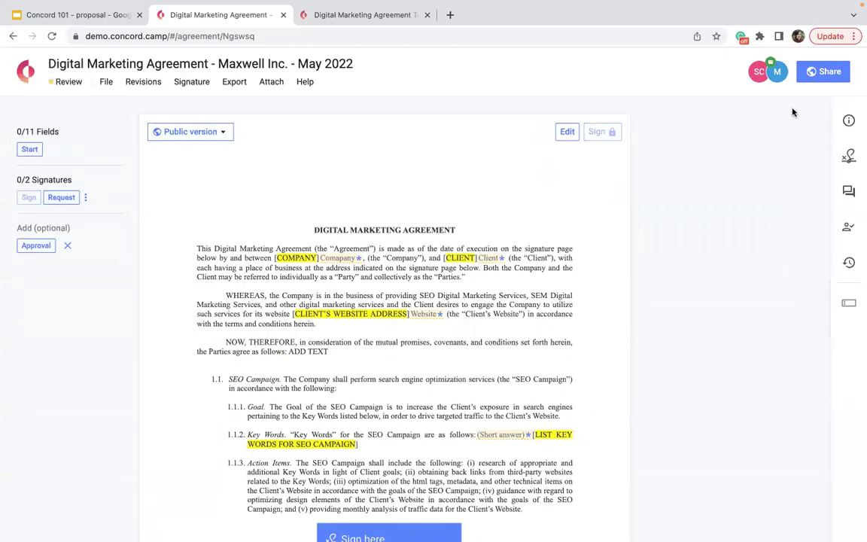
click(828, 71)
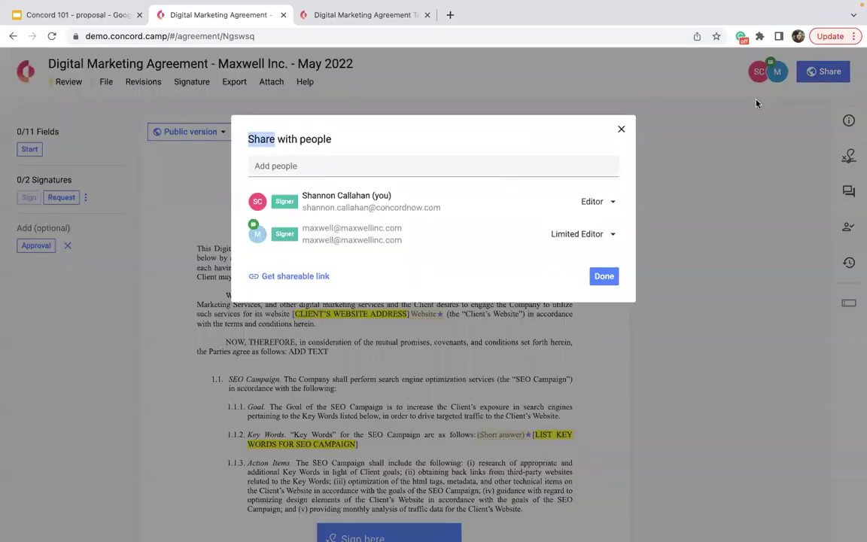
click(589, 200)
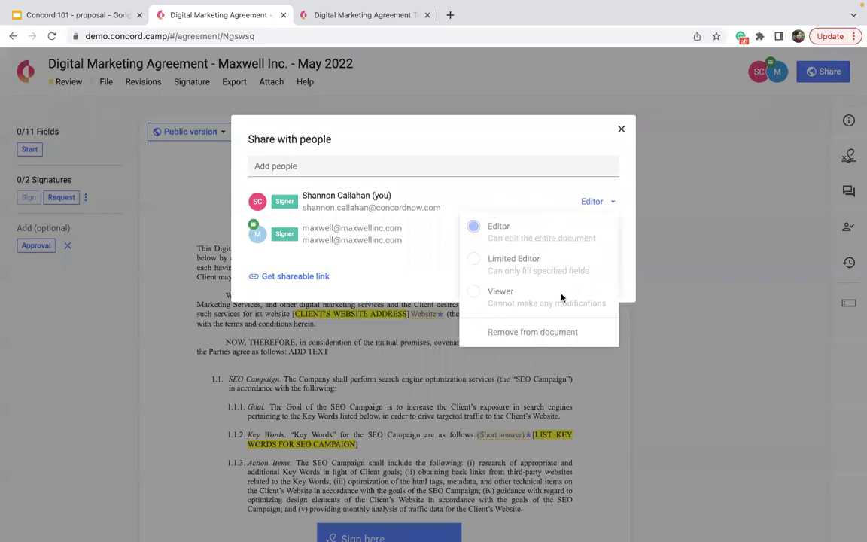
click(515, 165)
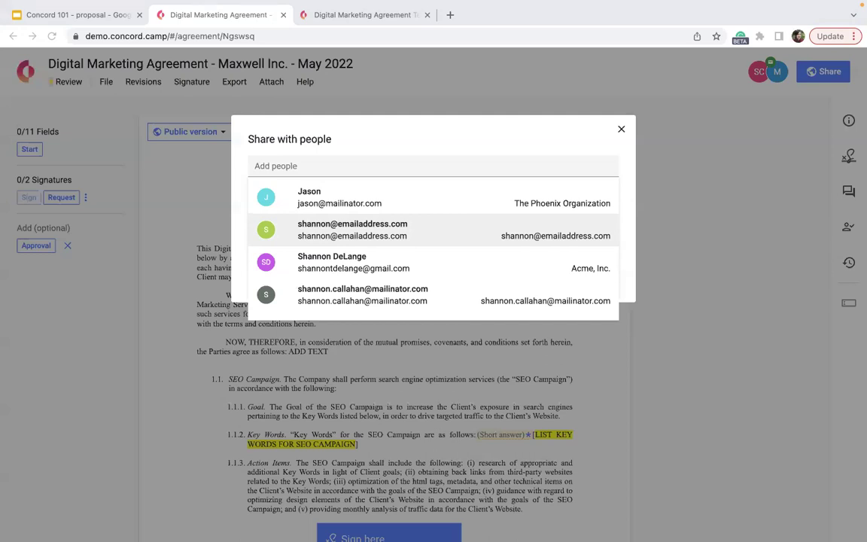
click(626, 130)
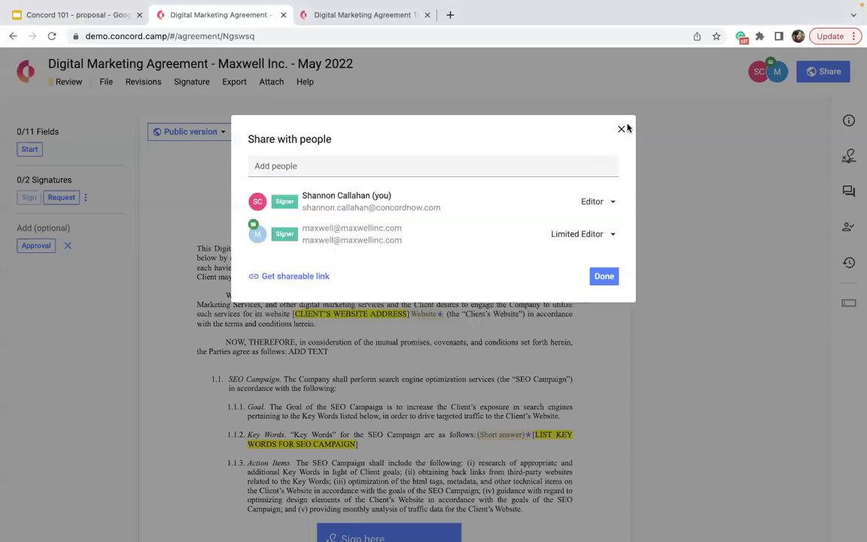
click(622, 130)
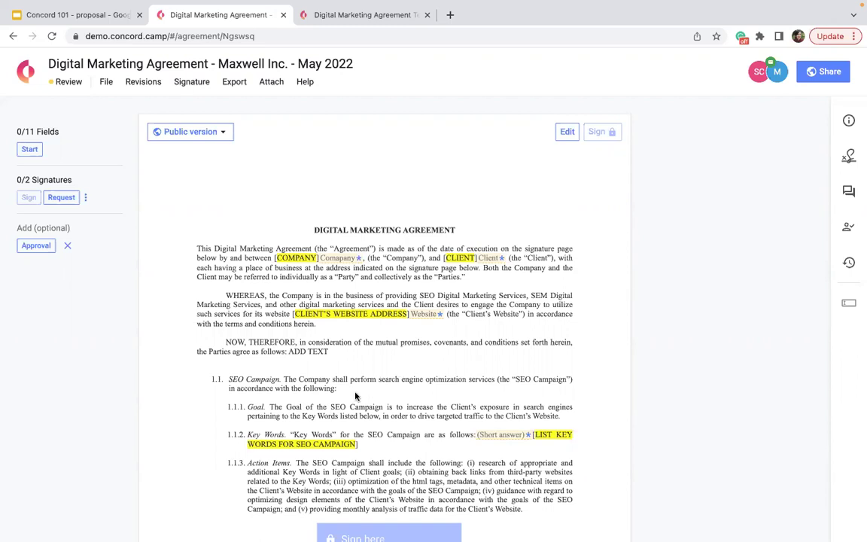
Step: Comment 'Hey this is unclear, can some edit?' on the passage from NOW, THEREFORE through clause 1.1
drag(319, 352, 212, 334)
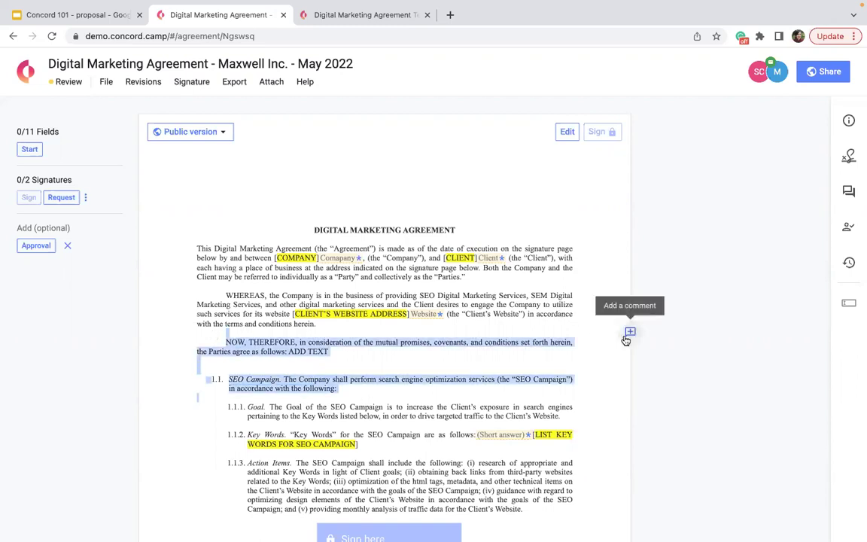
click(629, 333)
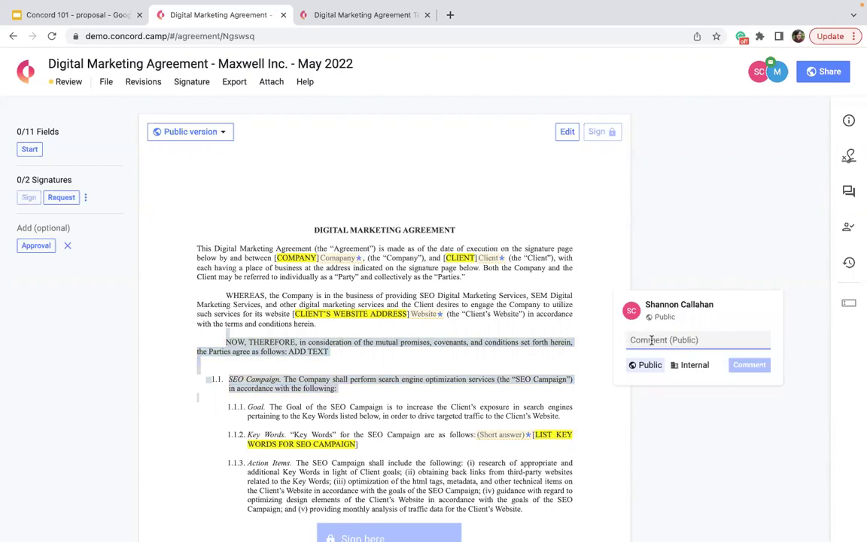
text(Hey this is unc)
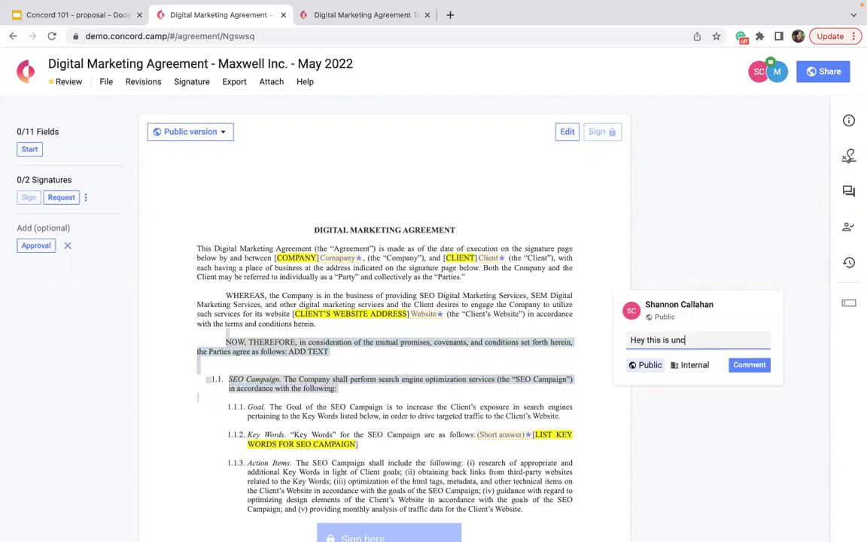
text(lear, can some edit?)
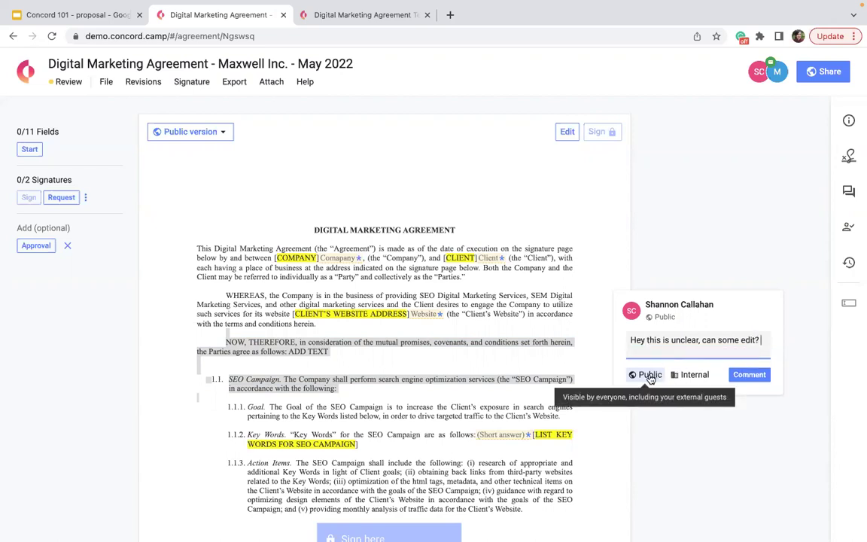
Step: Post the comment as Public, resolve it, and open the audit trail
click(650, 376)
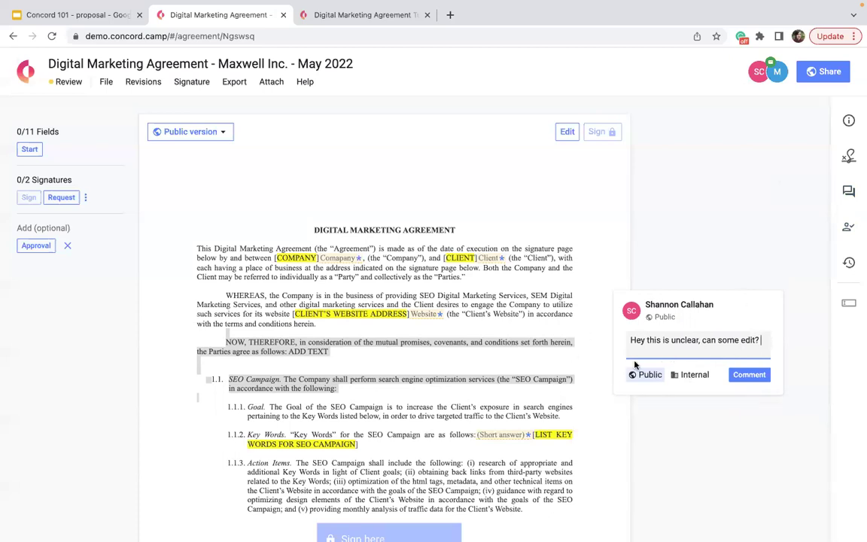
click(681, 374)
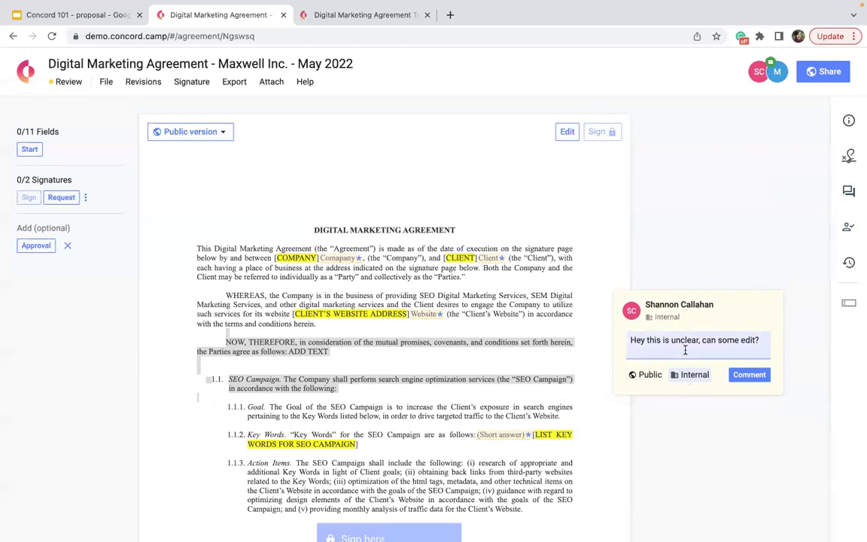
click(649, 375)
click(755, 375)
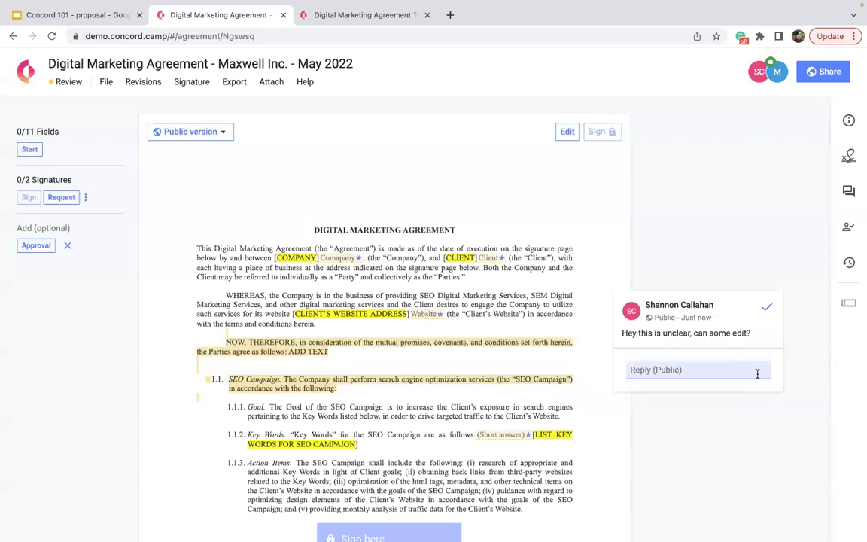
click(768, 310)
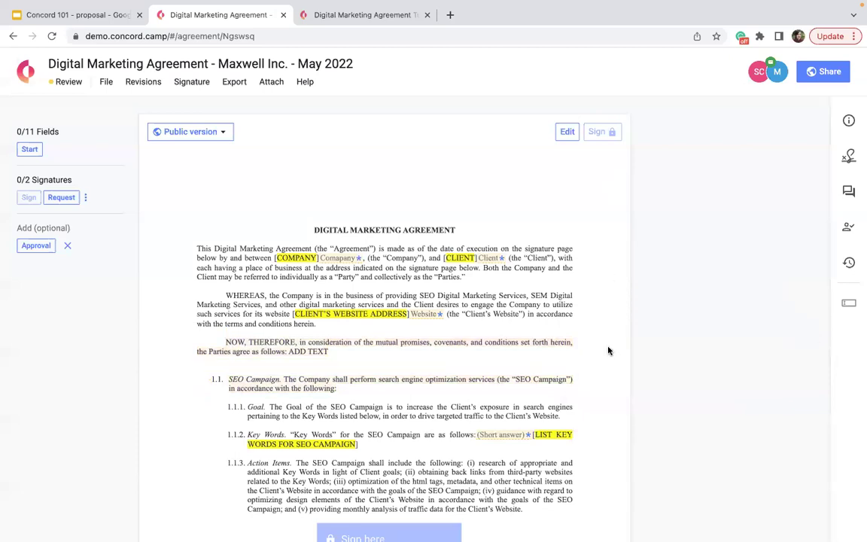
click(847, 264)
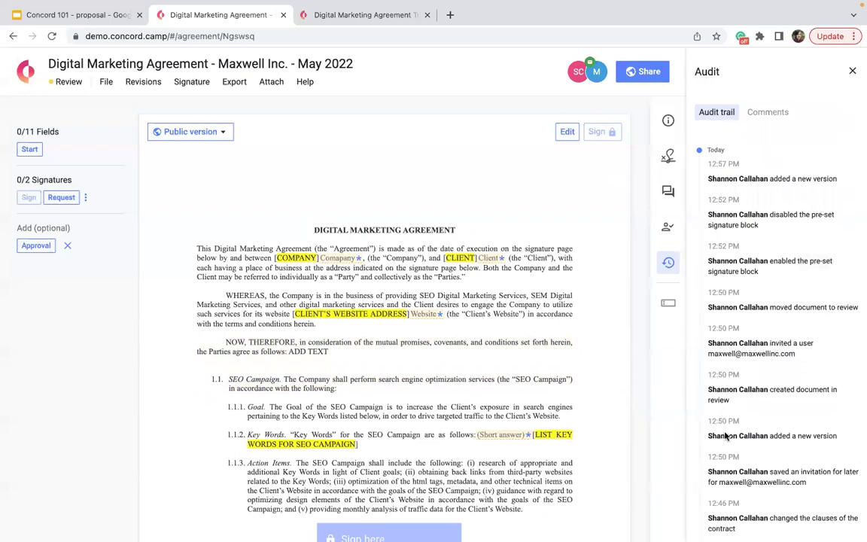
Step: Review the Audit trail's Comments tab, then close the audit panel
scroll(725, 444, down, 5)
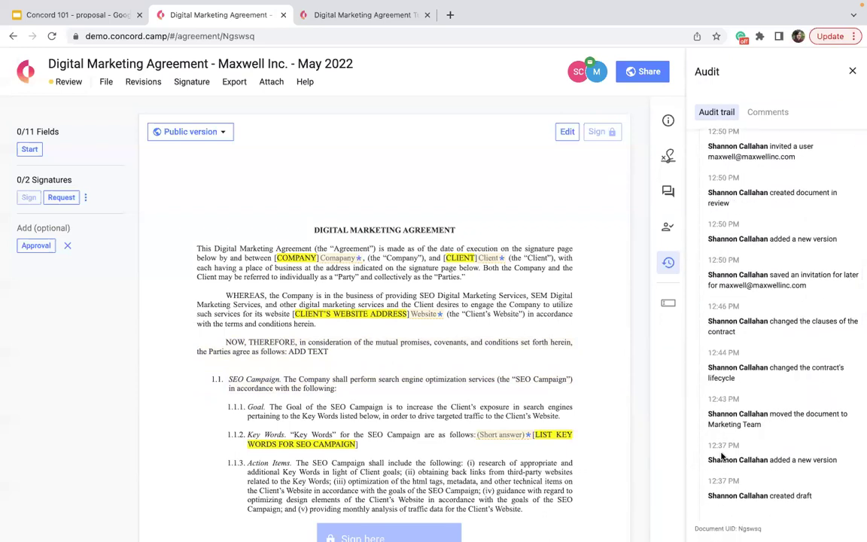
scroll(718, 460, up, 5)
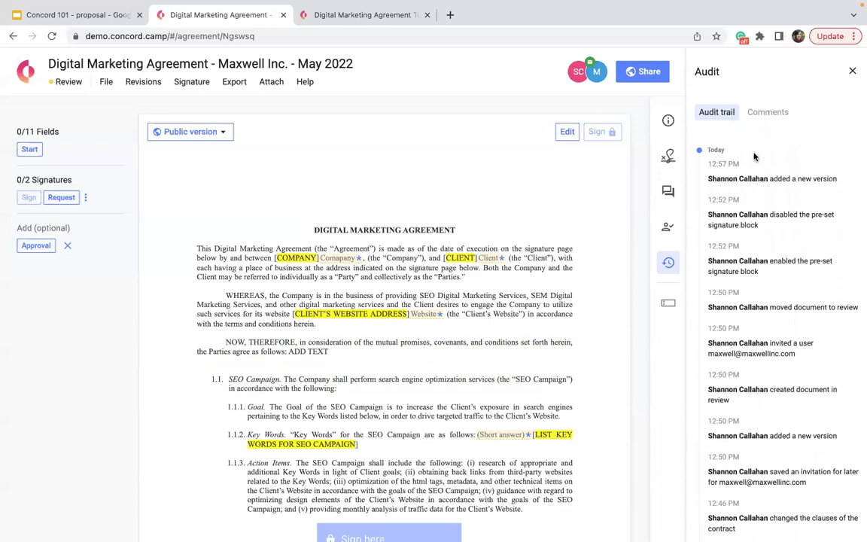
click(766, 114)
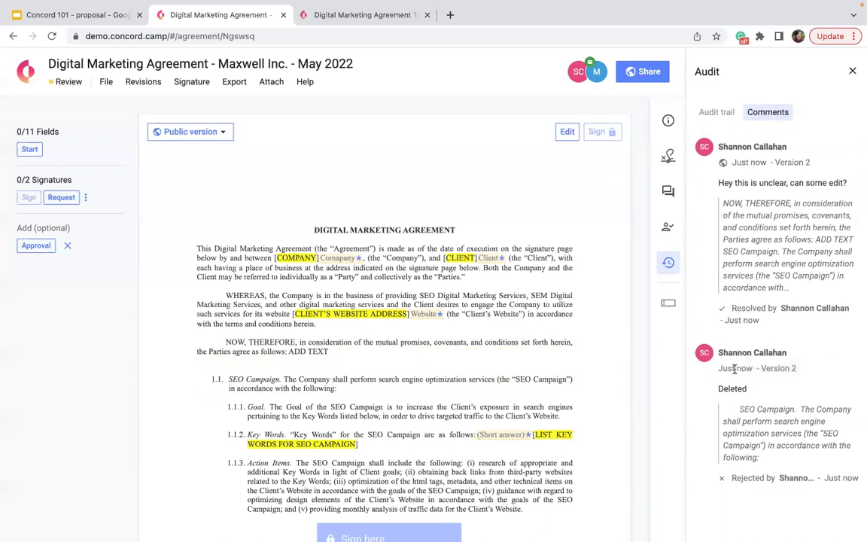
click(852, 71)
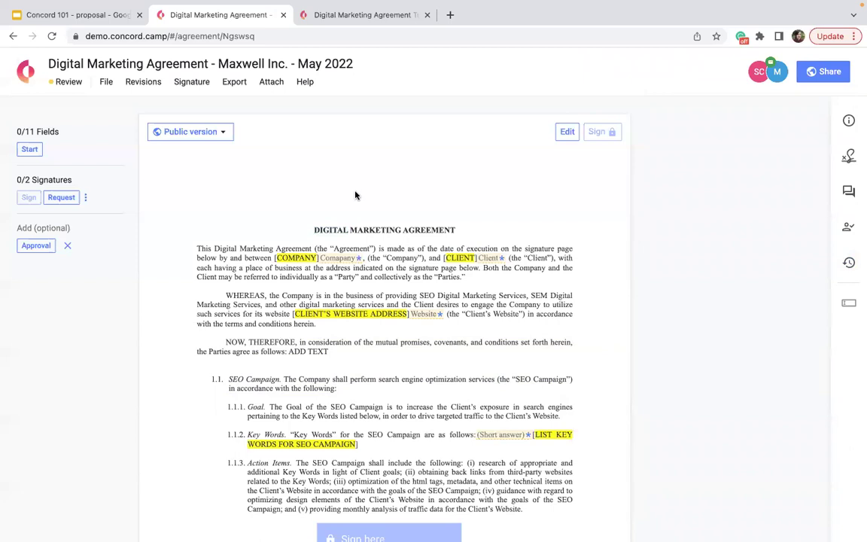
Step: Compare approval workflows, then attach Sales Agreements so the agreement needs 0/2 approvals
click(38, 246)
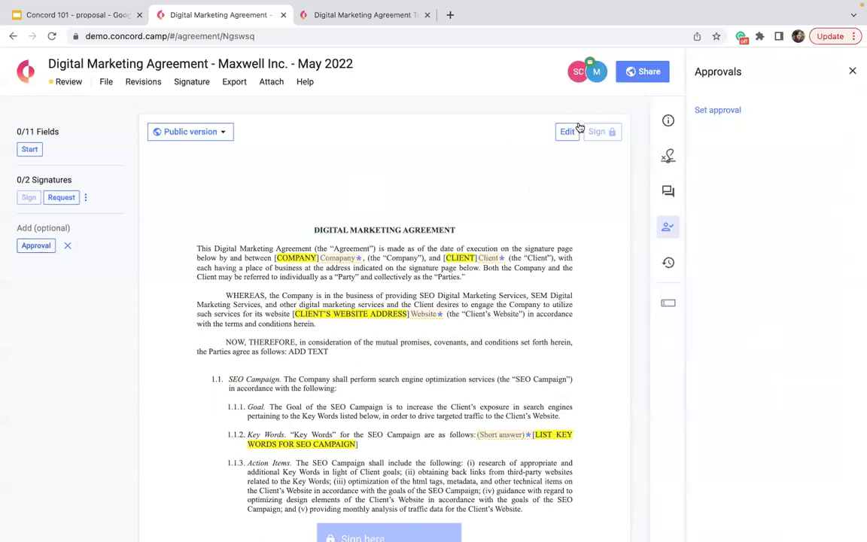
click(714, 112)
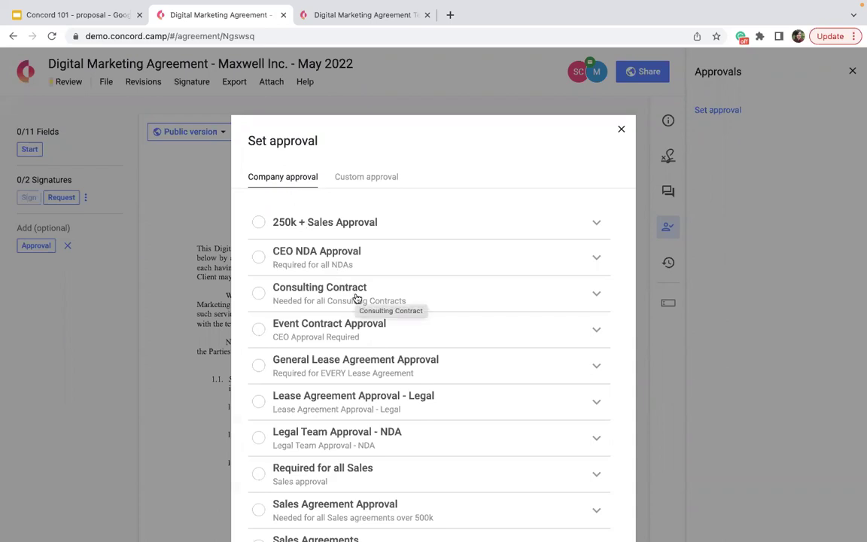
scroll(357, 298, down, 5)
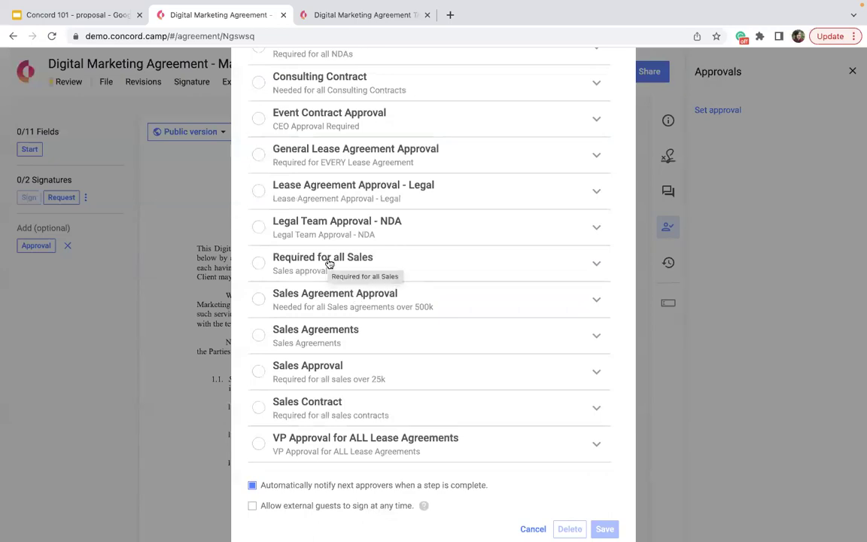
click(592, 263)
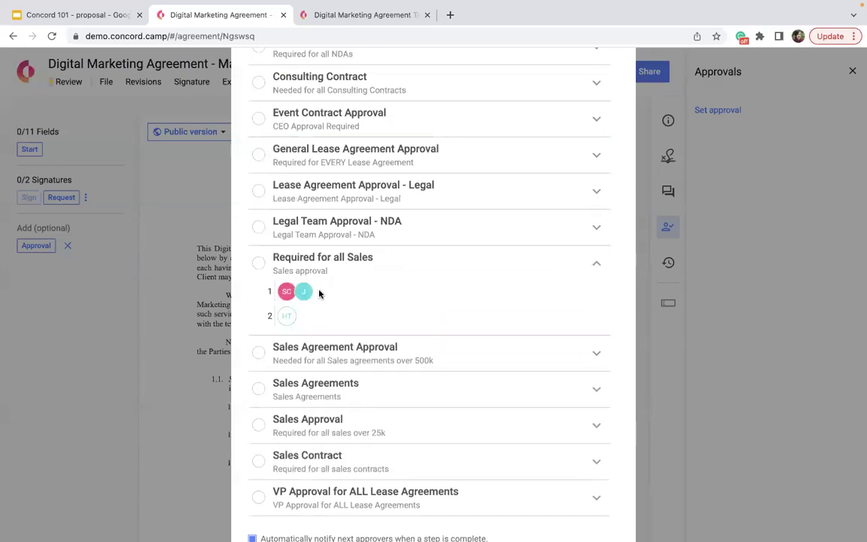
mouse_move(306, 295)
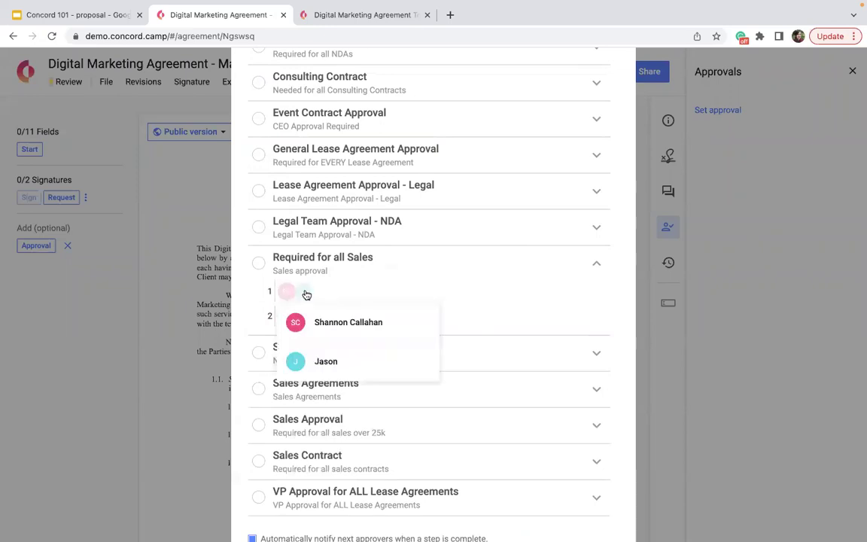
mouse_move(291, 324)
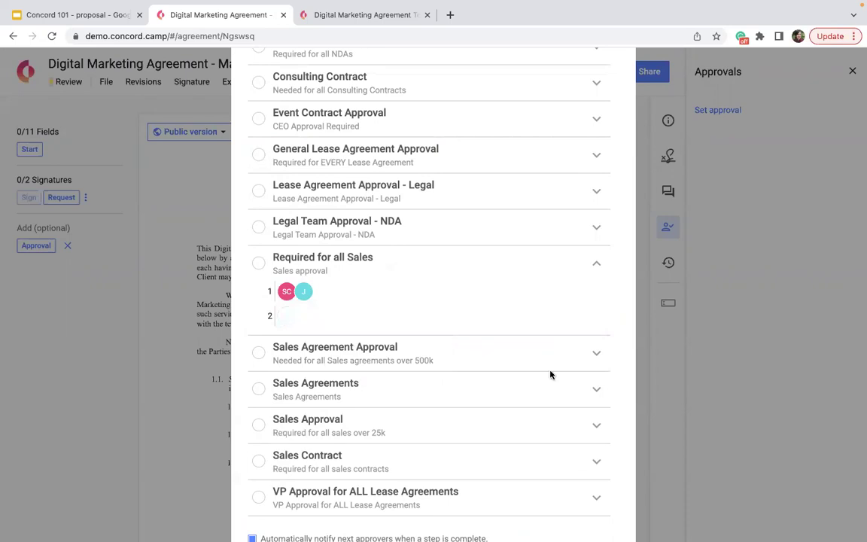
click(594, 395)
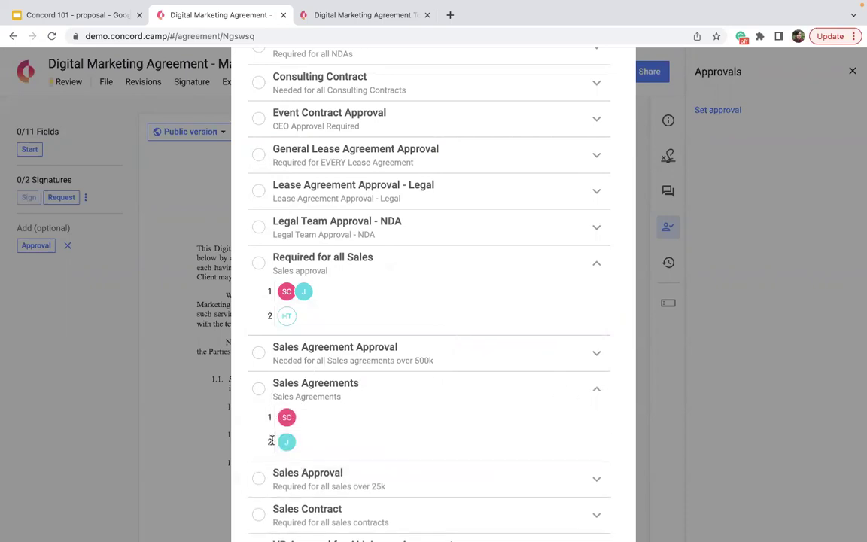
scroll(272, 441, down, 5)
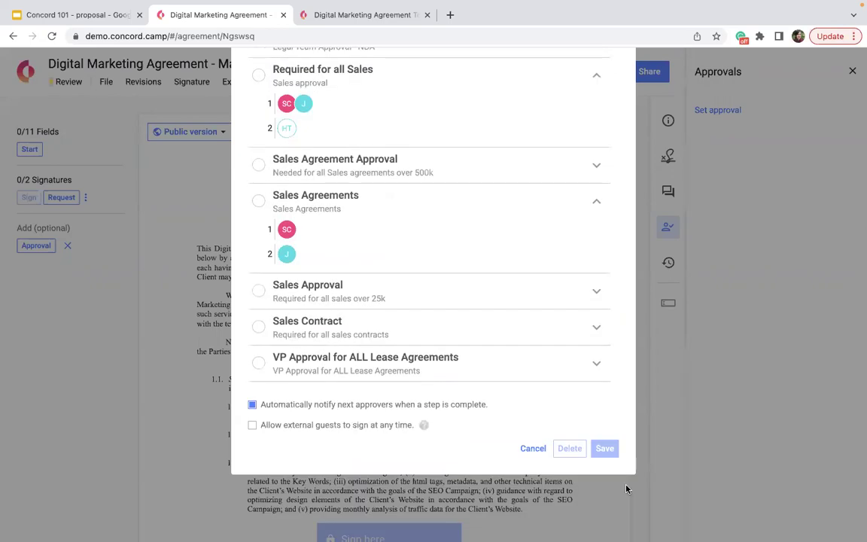
click(261, 200)
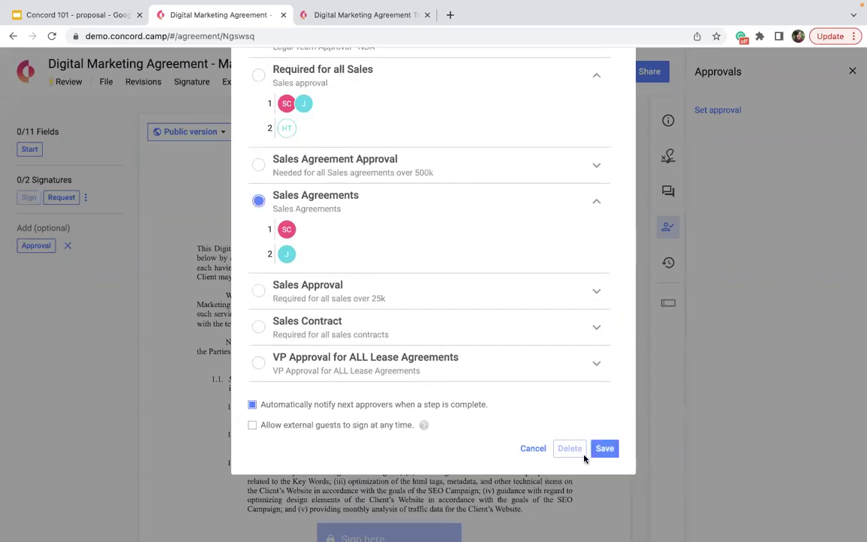
click(604, 449)
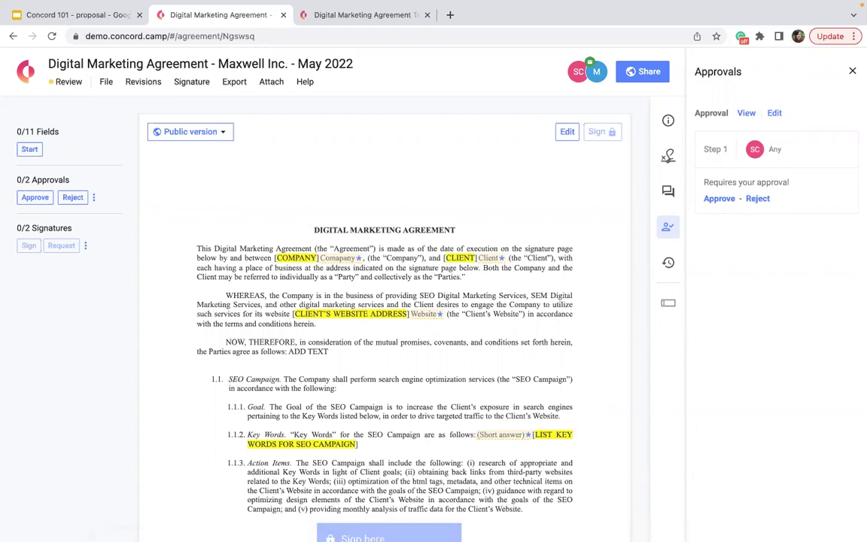
Step: Replace the approval with CEO NDA Approval, a single step, after comparing 250k + Sales Approval
click(782, 113)
click(431, 224)
click(596, 220)
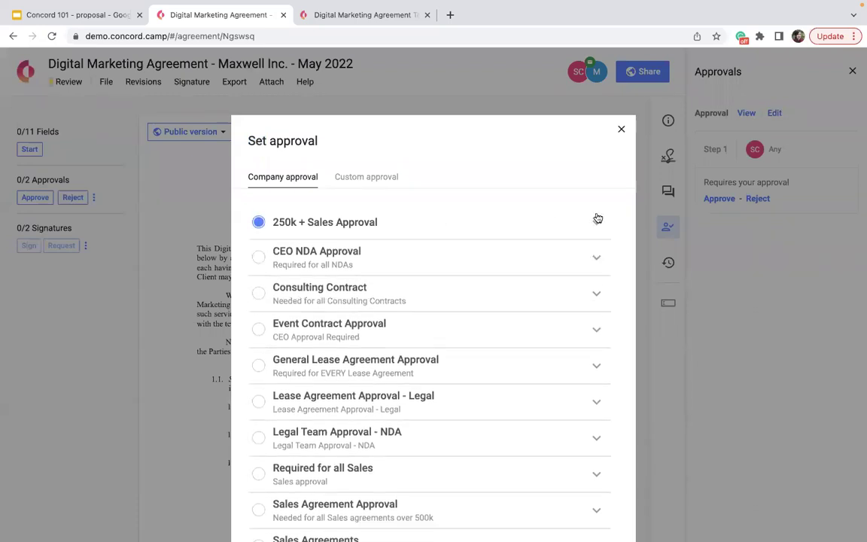
click(454, 291)
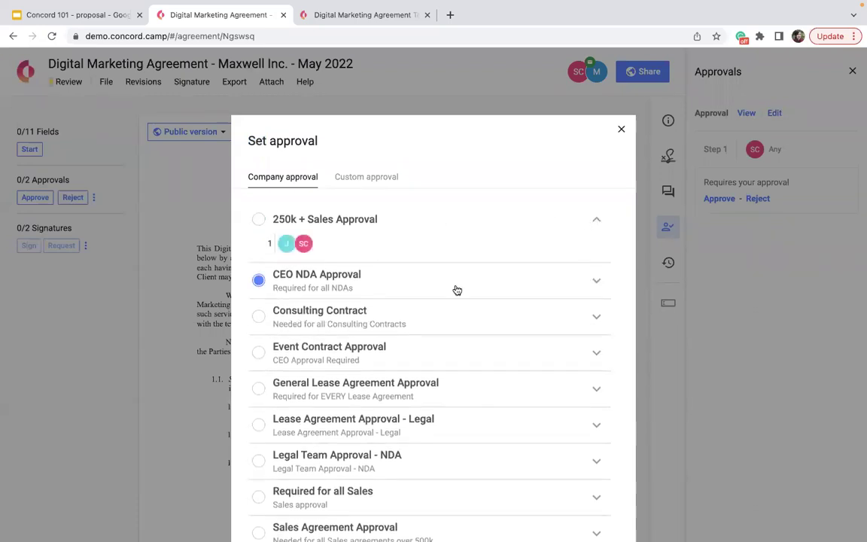
click(598, 285)
scroll(417, 309, down, 5)
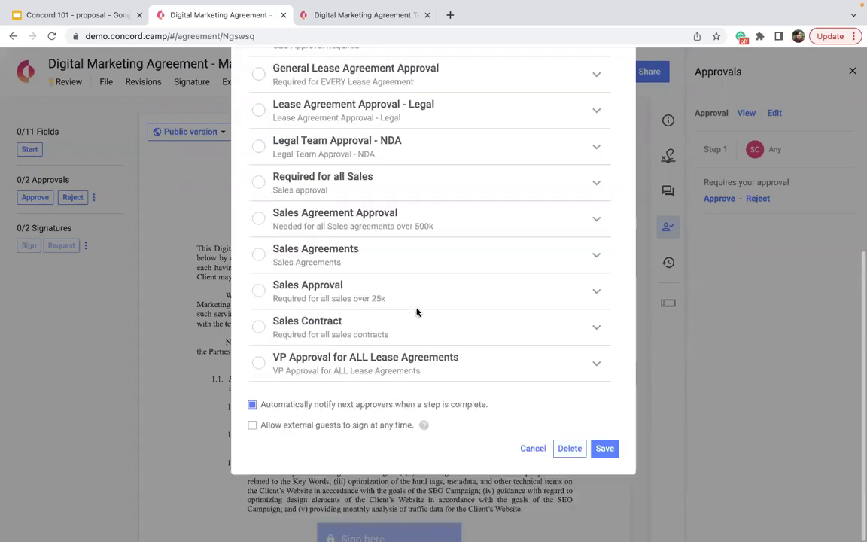
click(603, 448)
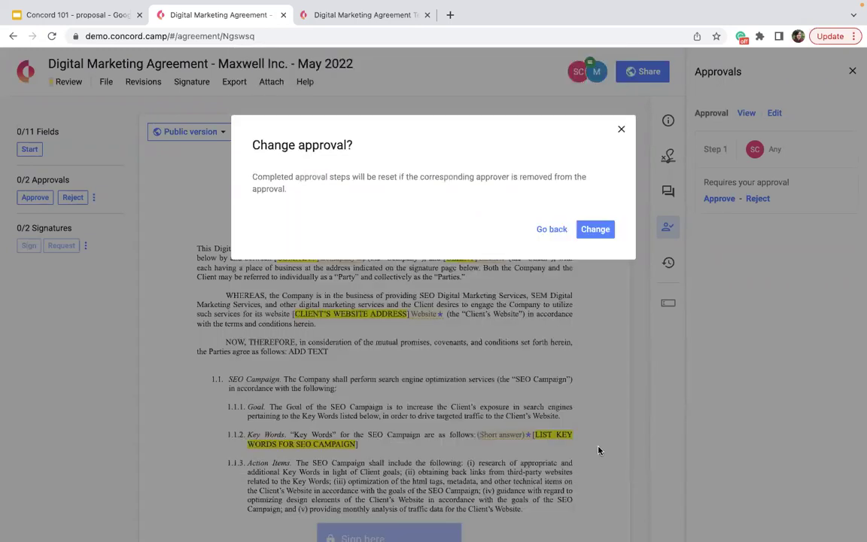
click(595, 230)
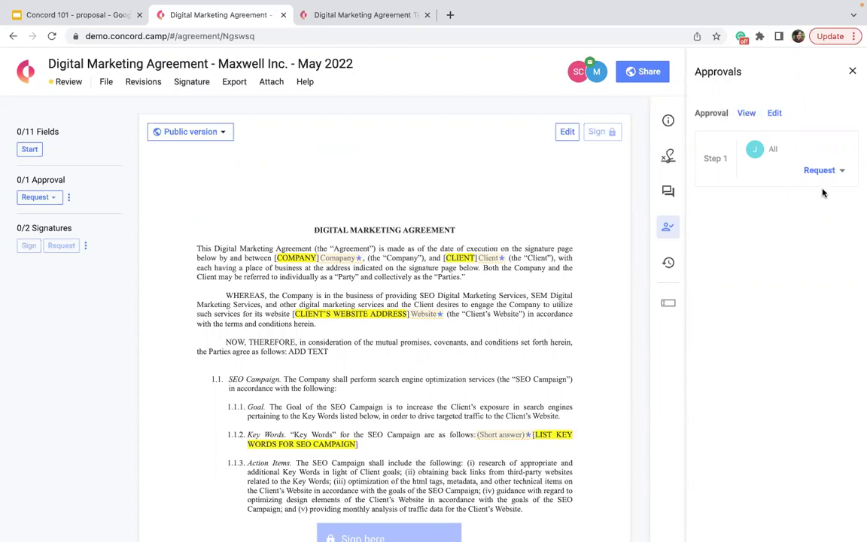
Step: Request the step 1 approval with an explanatory message, leaving the message empty
mouse_move(753, 149)
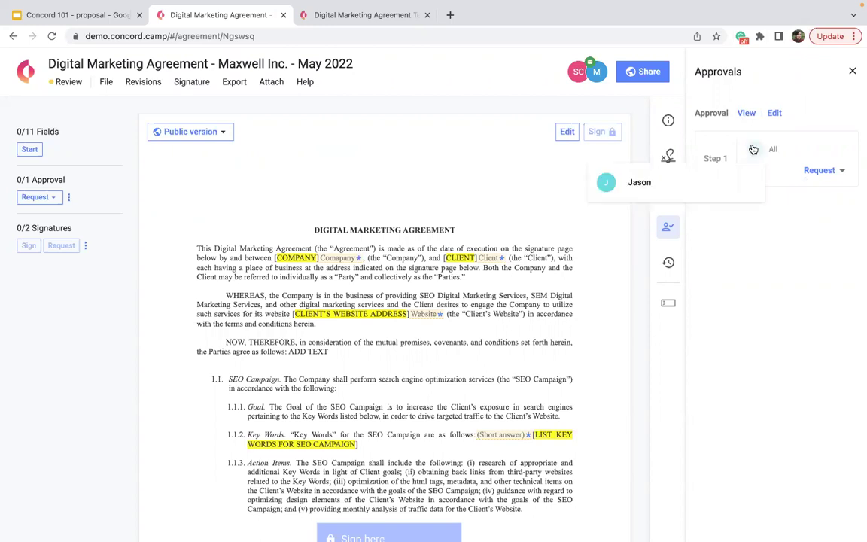
click(843, 172)
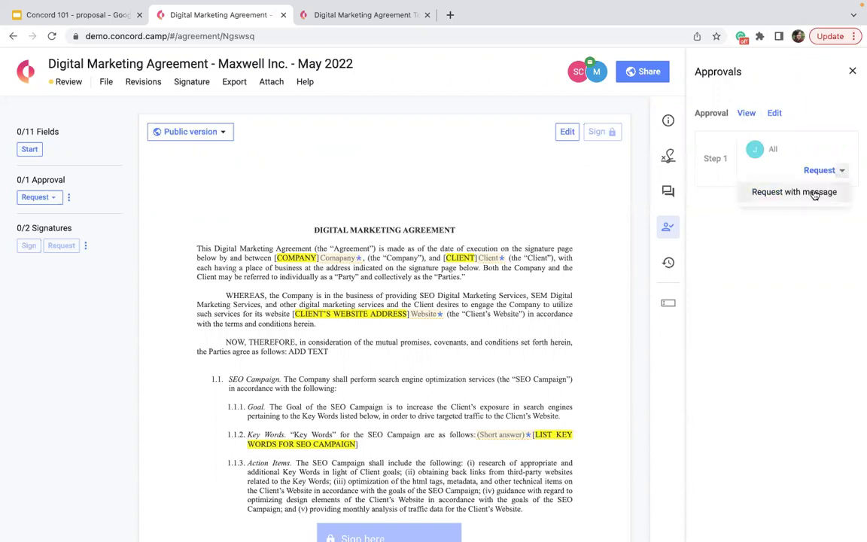
click(817, 193)
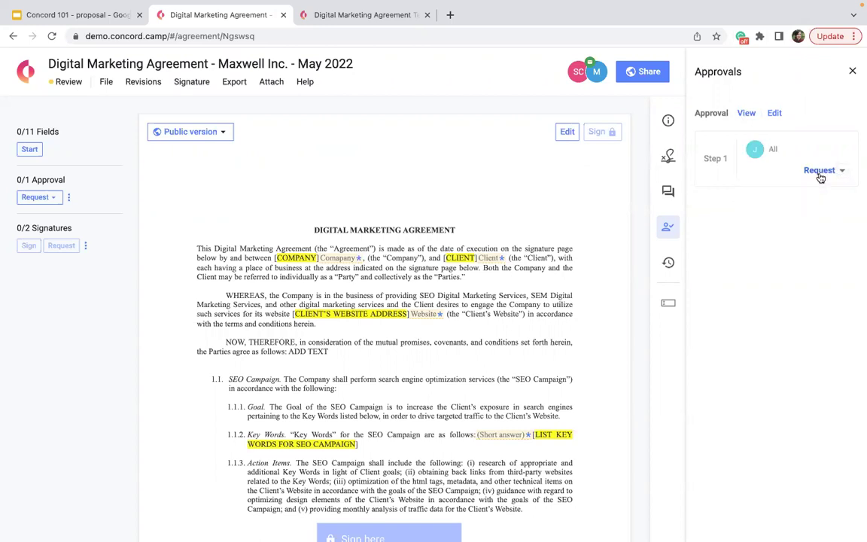
click(841, 172)
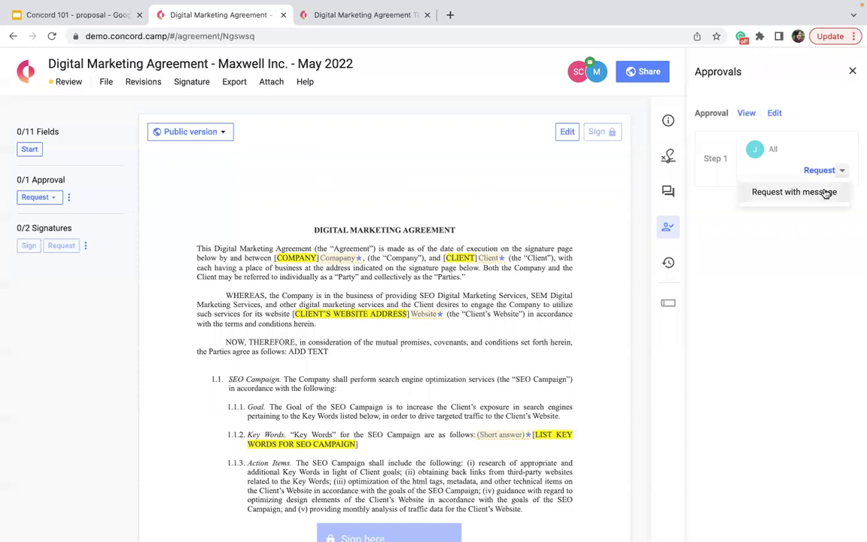
click(826, 193)
click(414, 210)
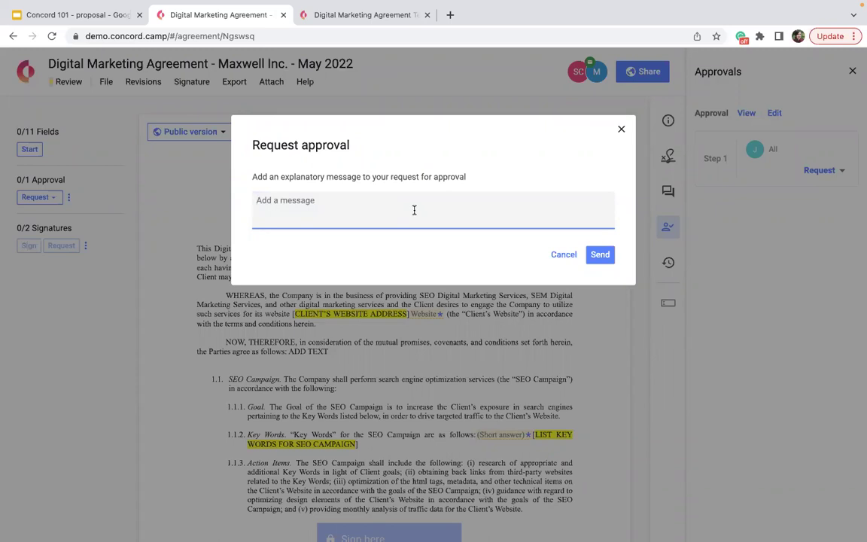
click(596, 256)
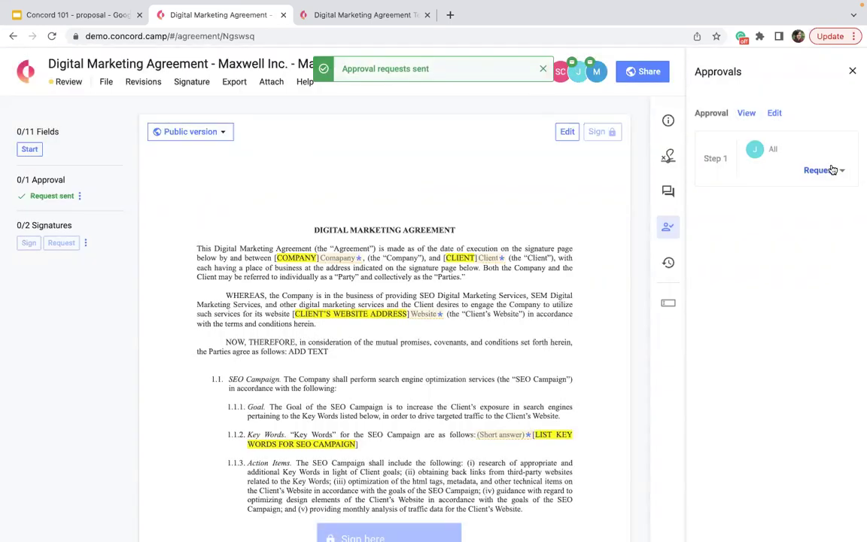
click(576, 71)
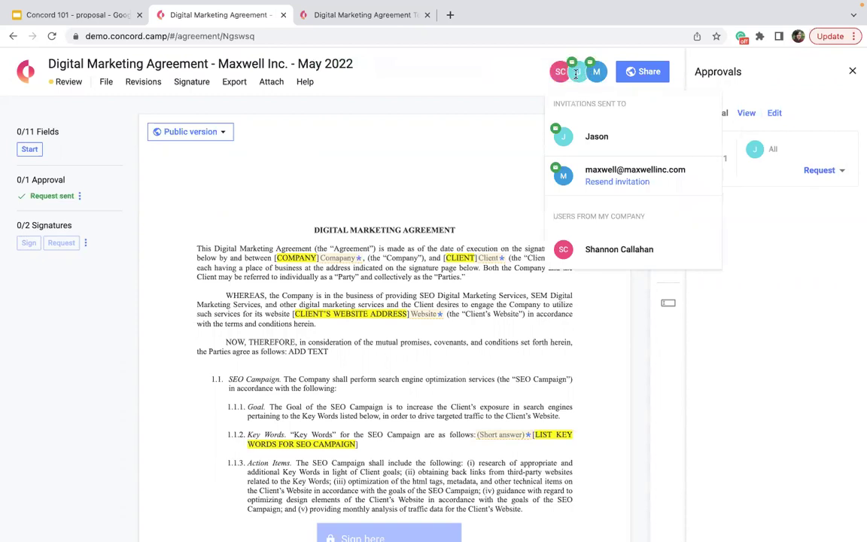
click(470, 90)
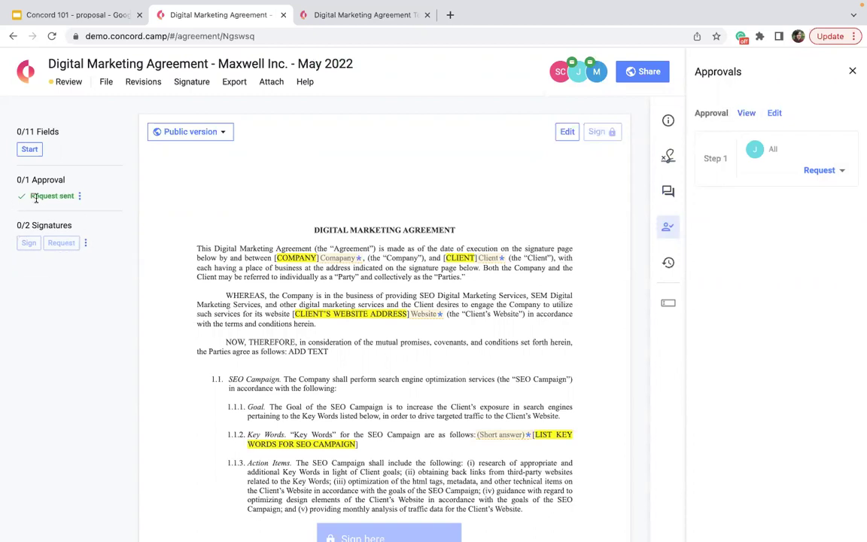
drag(36, 197, 93, 199)
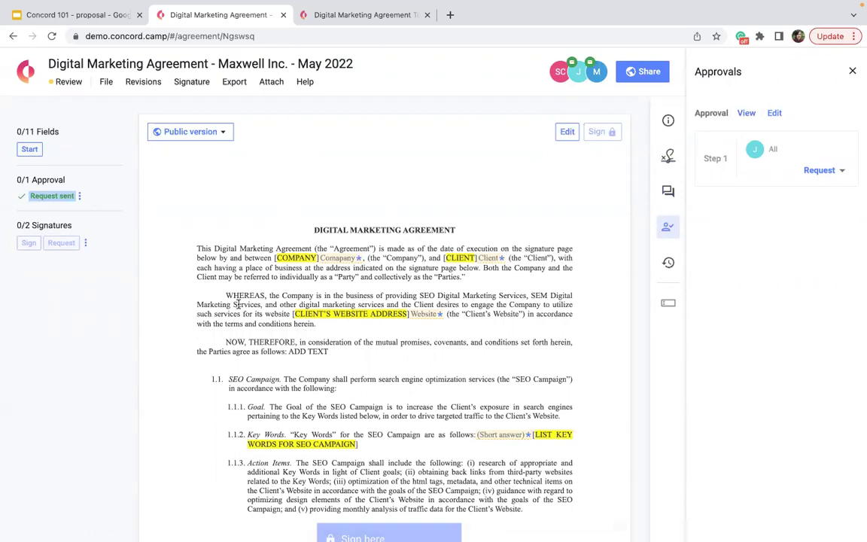
click(826, 170)
click(813, 228)
click(843, 172)
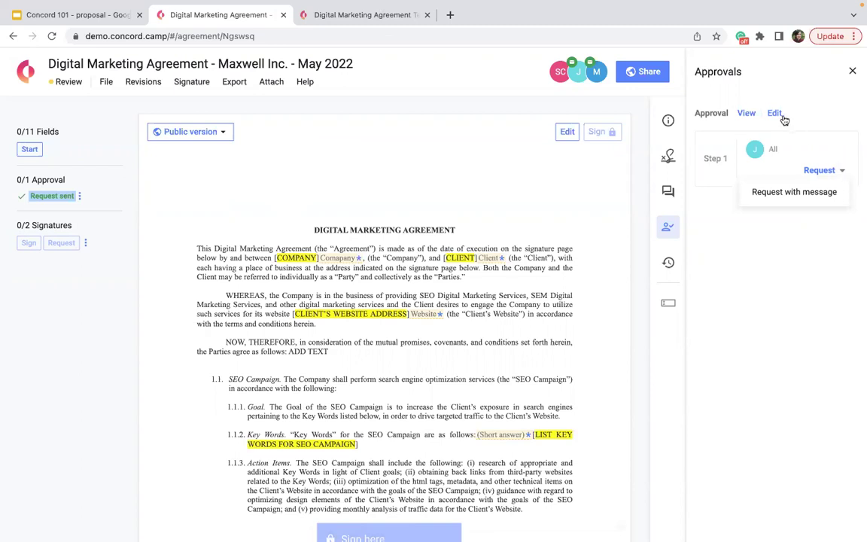
Step: Delete the agreement's current approval
click(774, 112)
scroll(602, 271, down, 4)
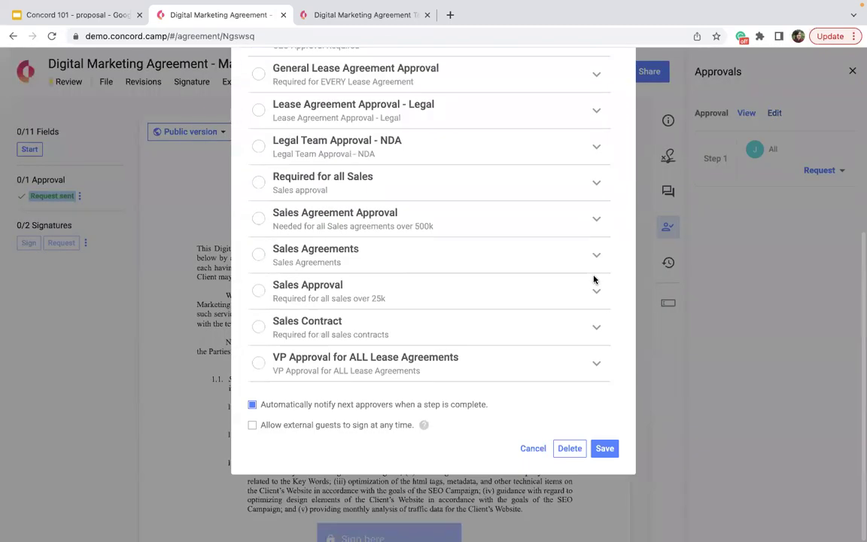
click(569, 450)
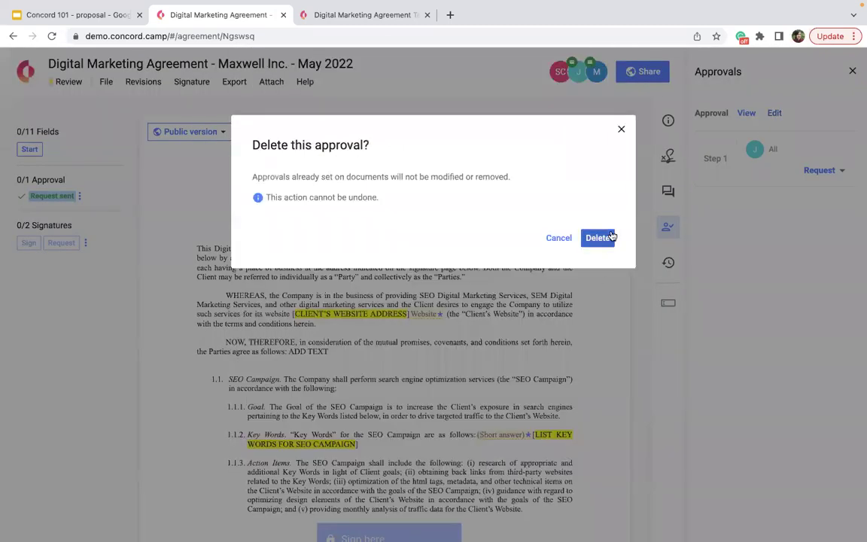
click(602, 239)
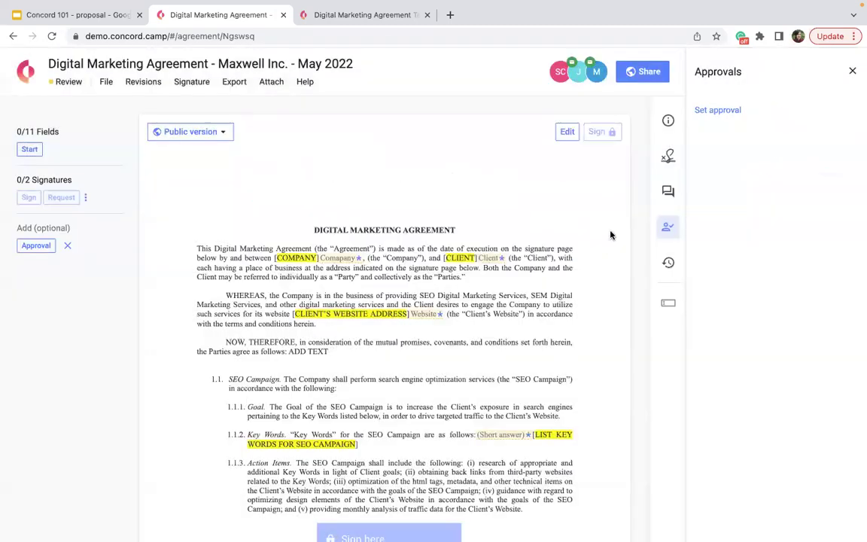
Step: Start a new approval and switch to building a custom approval
click(718, 110)
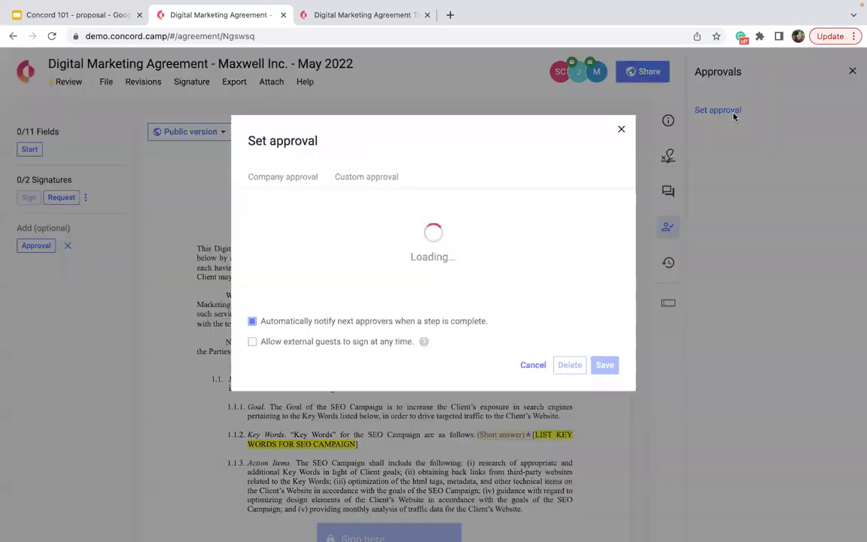
scroll(376, 268, down, 3)
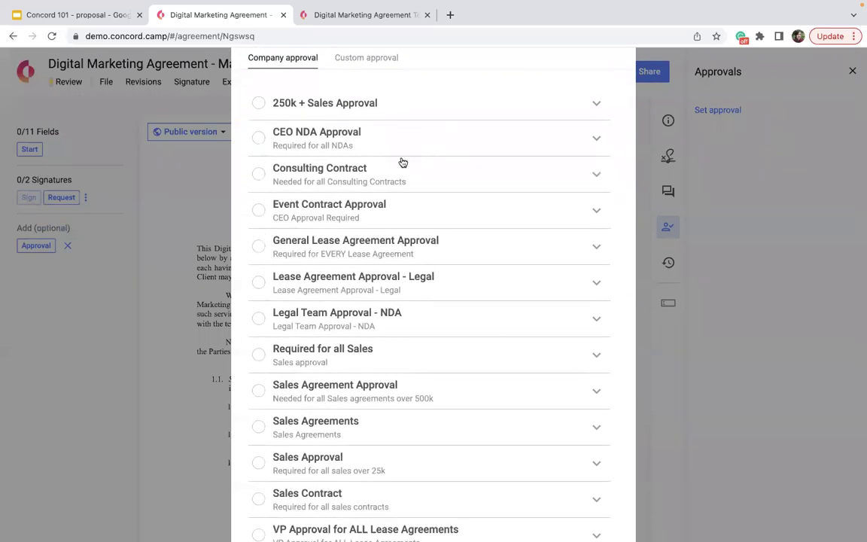
scroll(372, 149, up, 3)
click(375, 181)
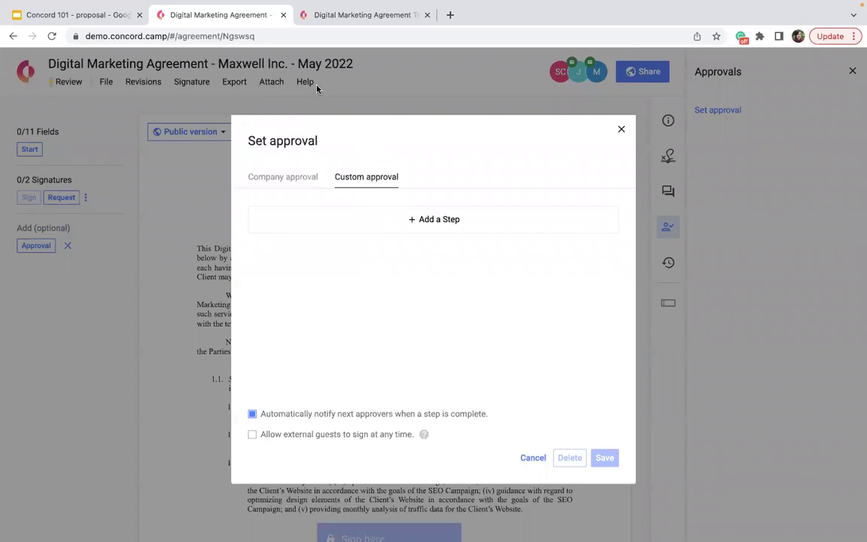
Step: Add a mandatory first step with a single selected user as its approver
click(392, 223)
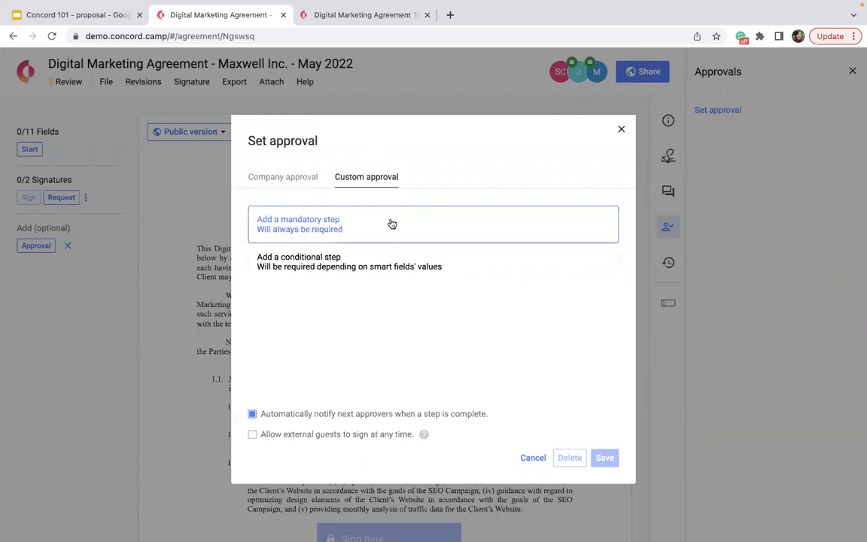
click(392, 224)
click(340, 223)
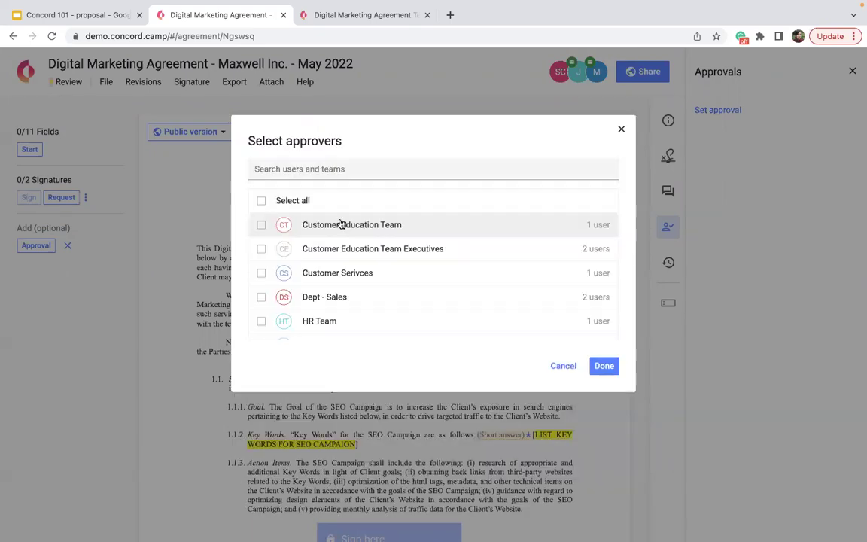
scroll(340, 223, down, 5)
click(315, 302)
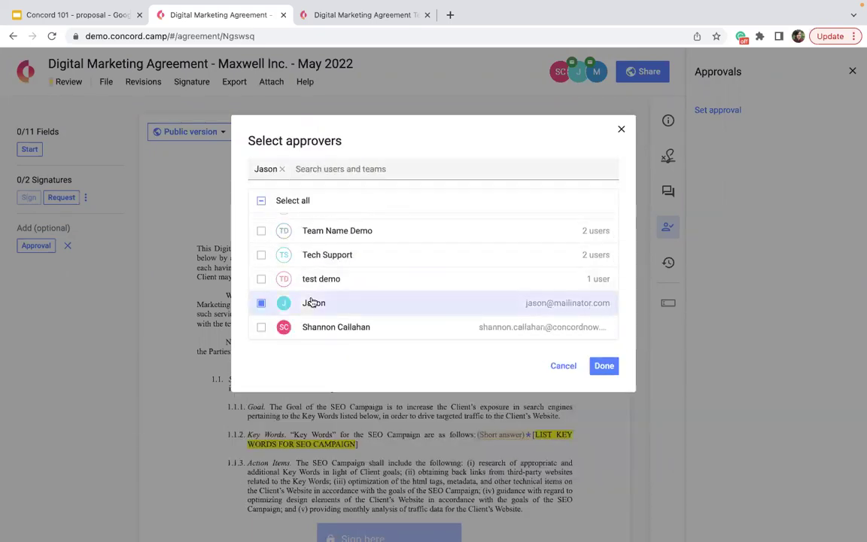
click(605, 366)
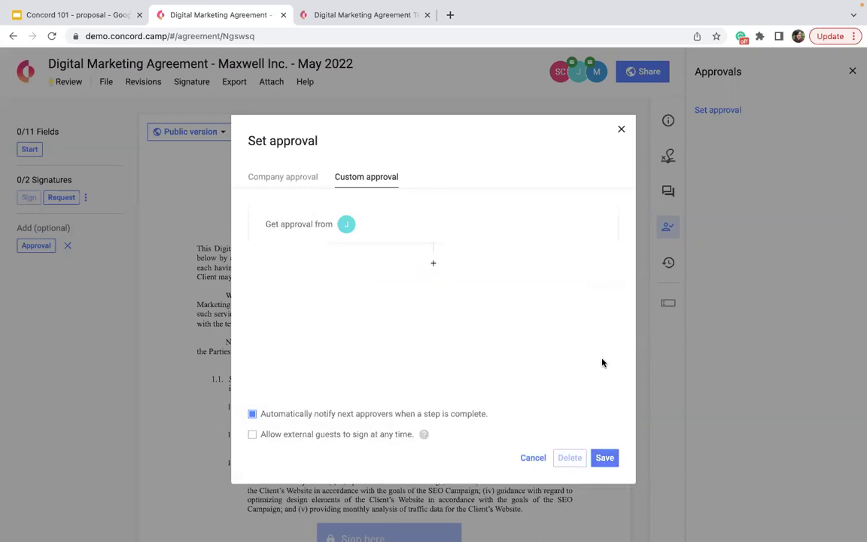
click(433, 263)
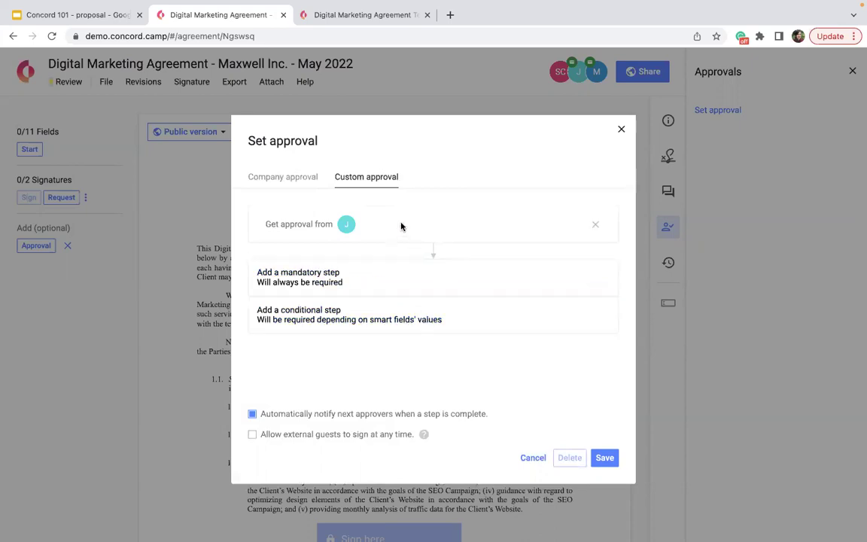
Step: Replace the mandatory step with a conditional step on Actual Cost of at least 500000
click(595, 225)
click(420, 264)
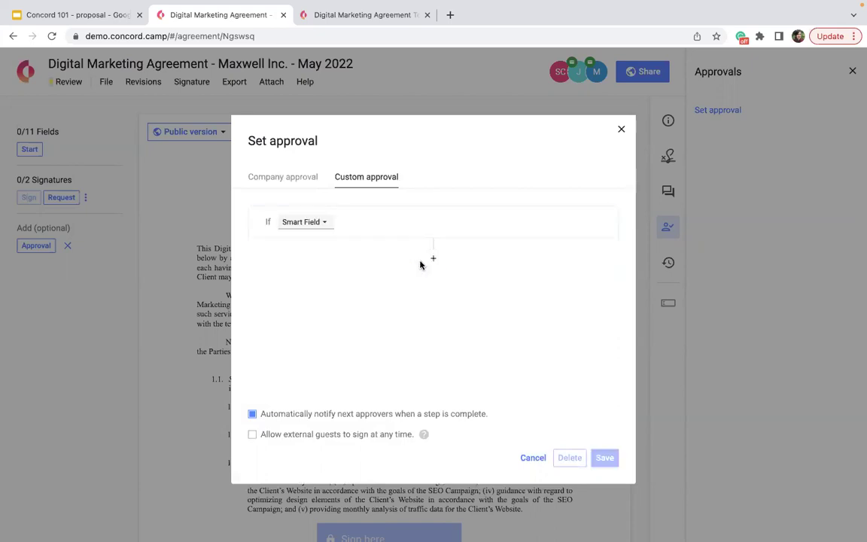
click(313, 223)
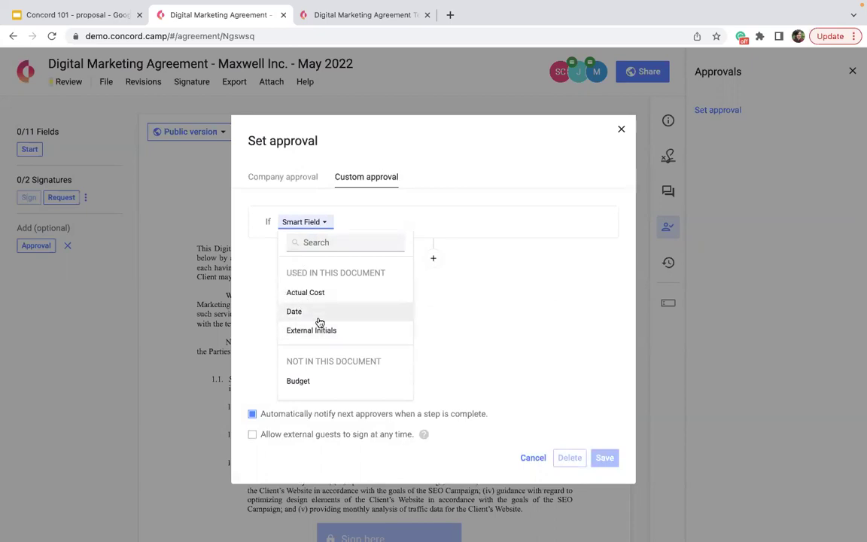
click(301, 293)
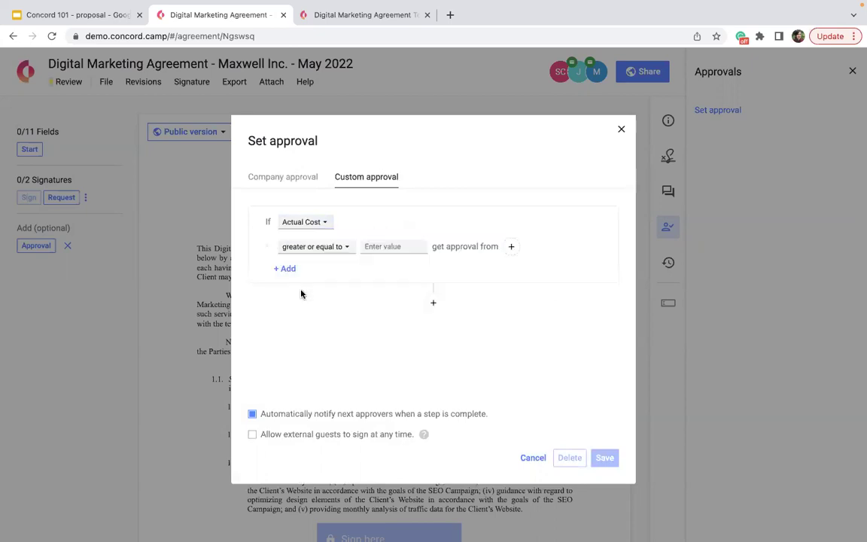
click(380, 248)
text(500000)
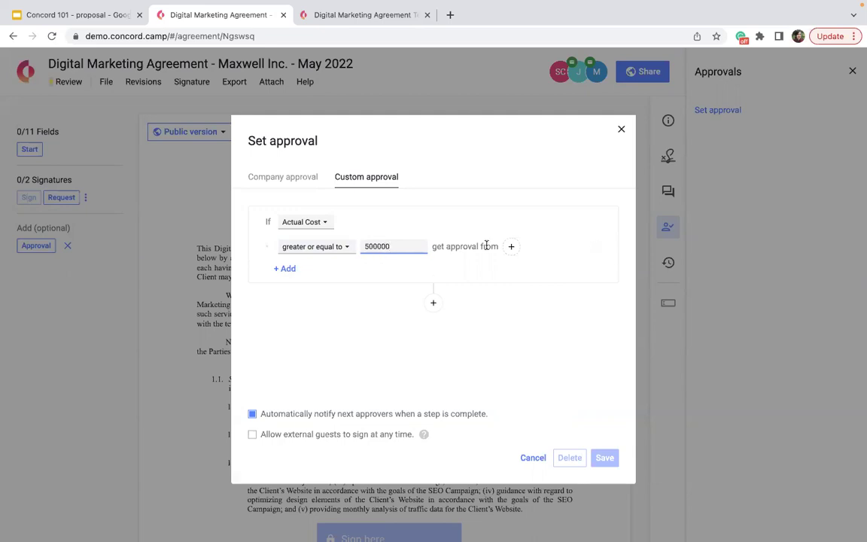
Step: Assign the single user as the condition's approver and save the conditional approval
click(511, 246)
scroll(511, 249, down, 5)
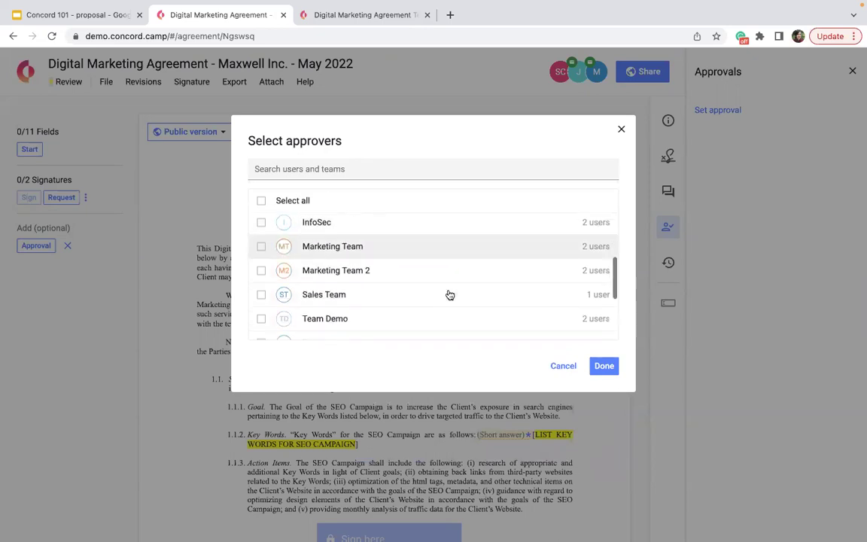
click(426, 302)
click(605, 365)
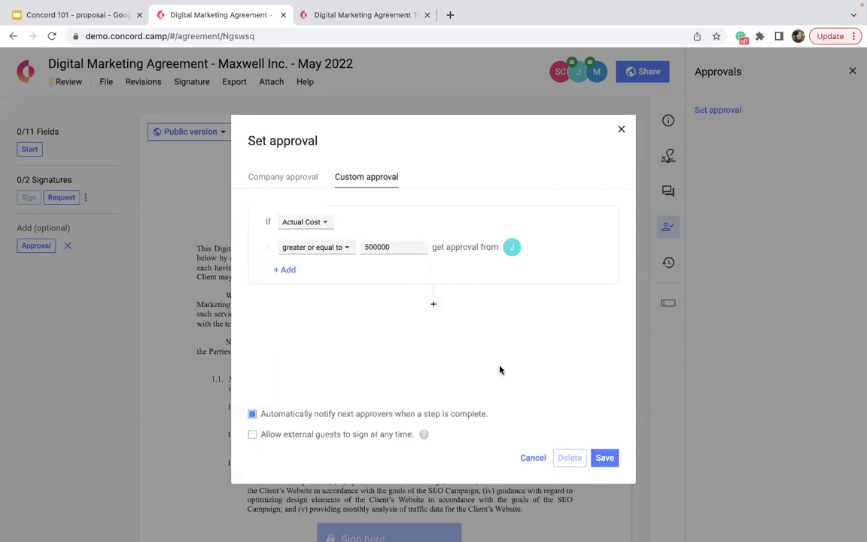
click(376, 248)
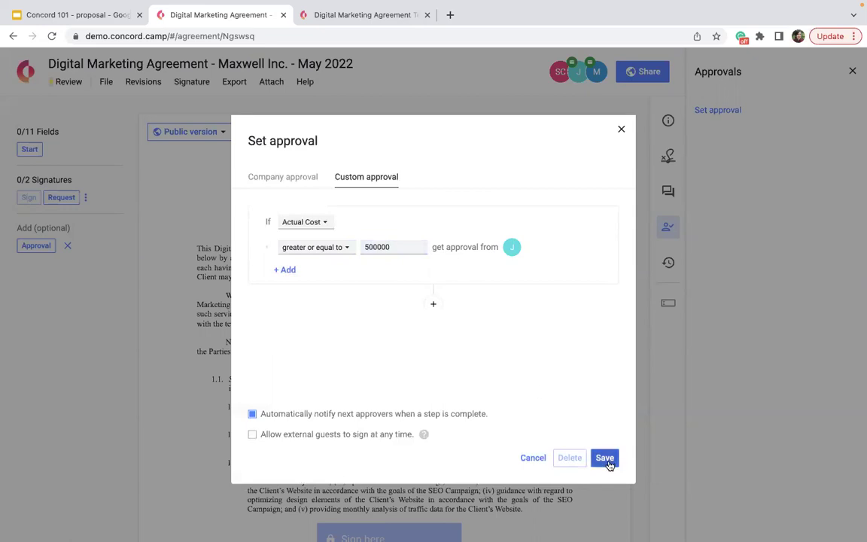
click(605, 458)
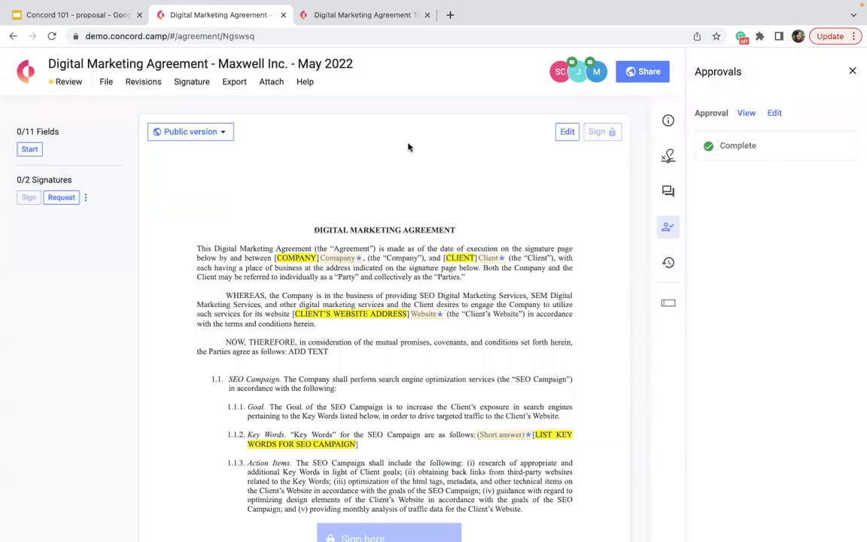
Step: Save Actual Cost as 650000, send the approval request, and reopen the approval settings
scroll(459, 331, down, 5)
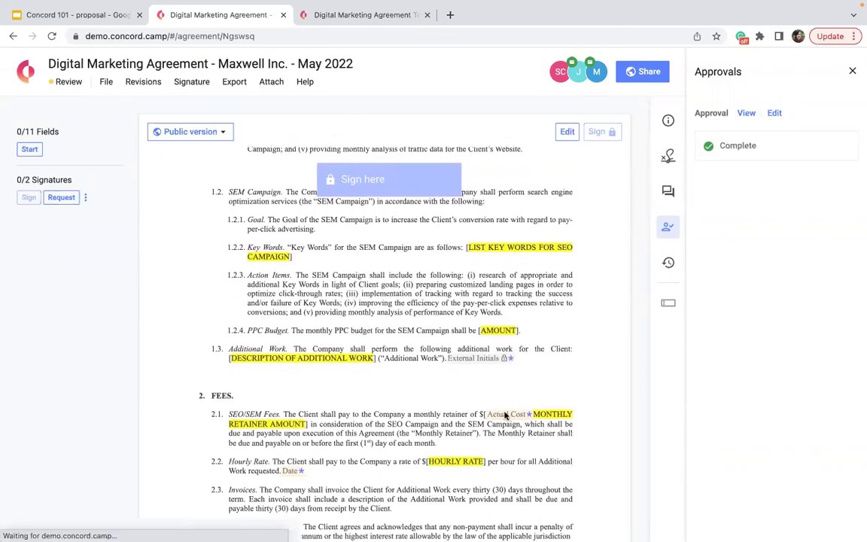
scroll(505, 416, down, 1)
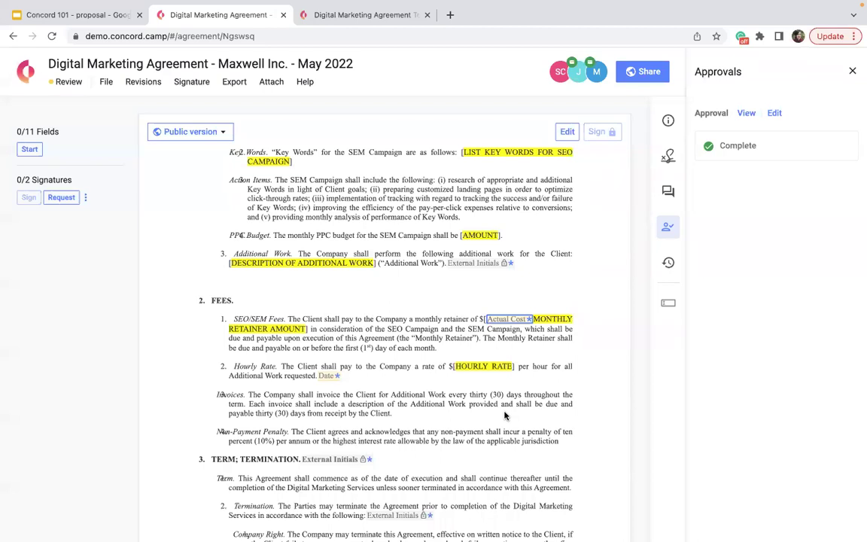
text(650000)
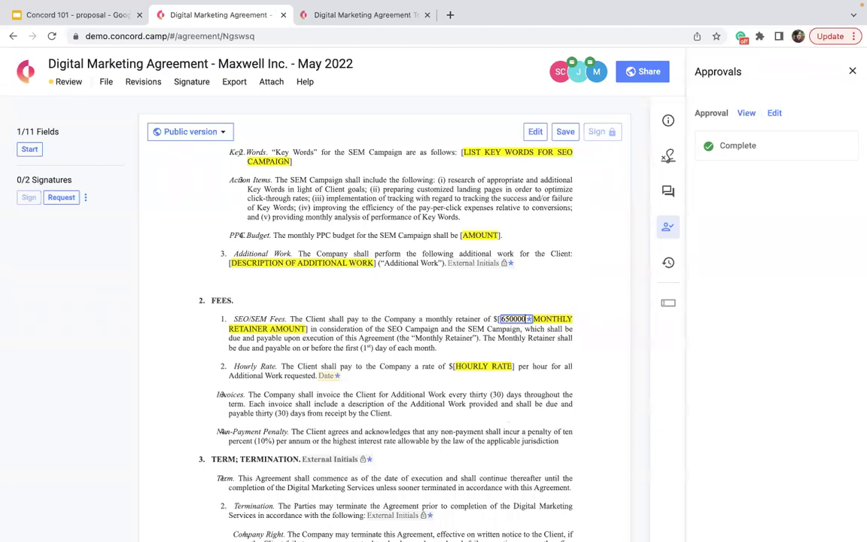
click(560, 72)
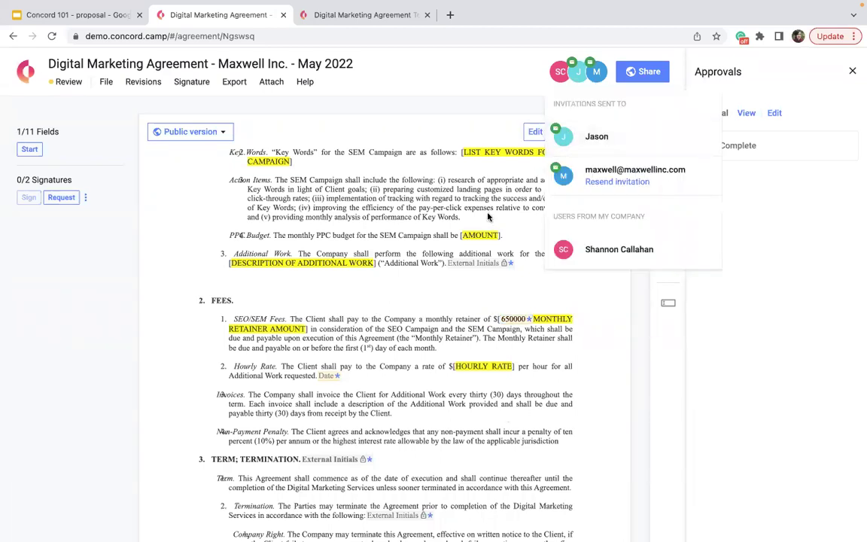
click(386, 107)
click(566, 132)
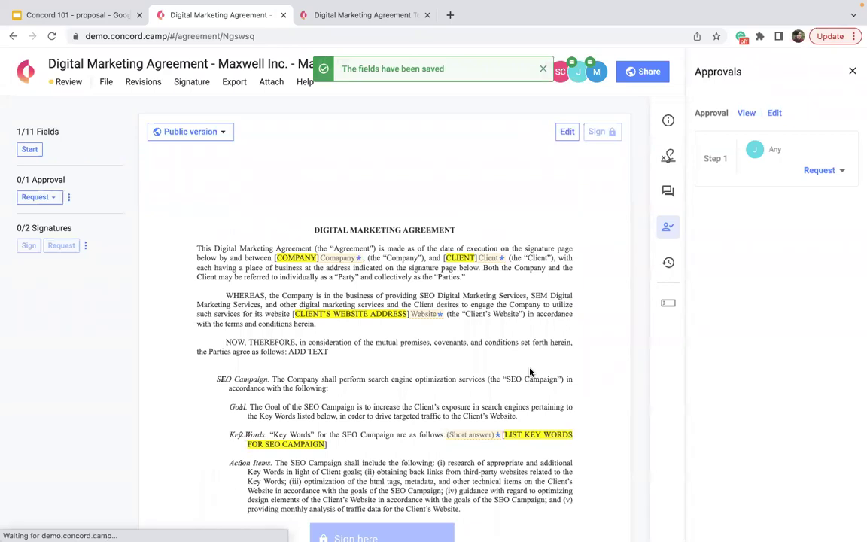
click(819, 170)
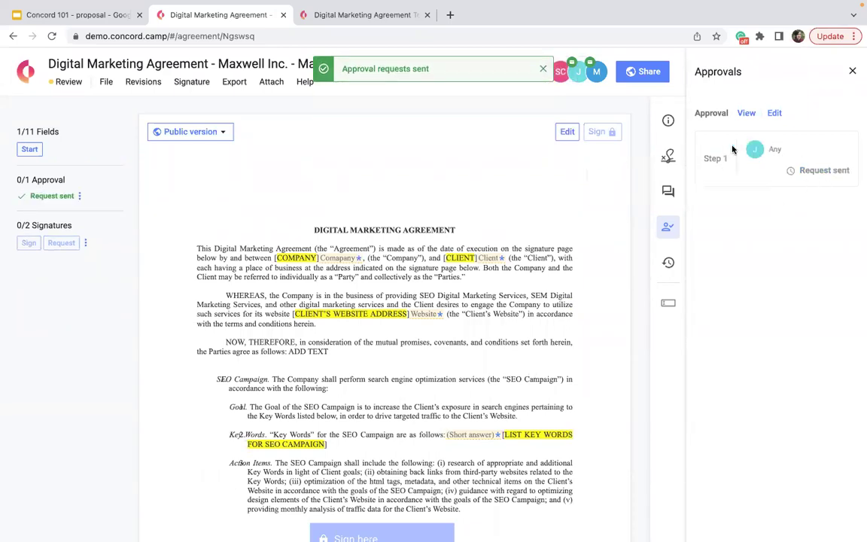
click(777, 113)
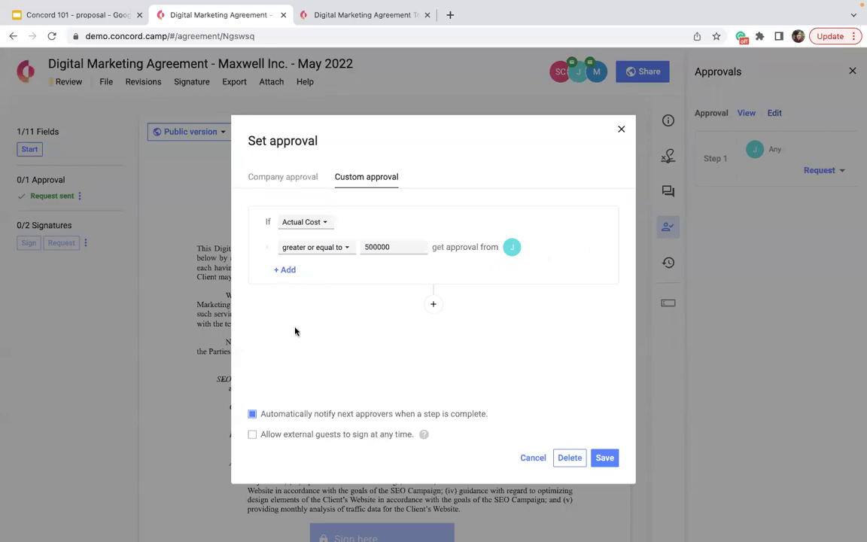
Step: Allow external guests to sign, and delete the custom Actual Cost ≥ 500000 approval rule
click(252, 434)
mouse_move(425, 436)
click(568, 458)
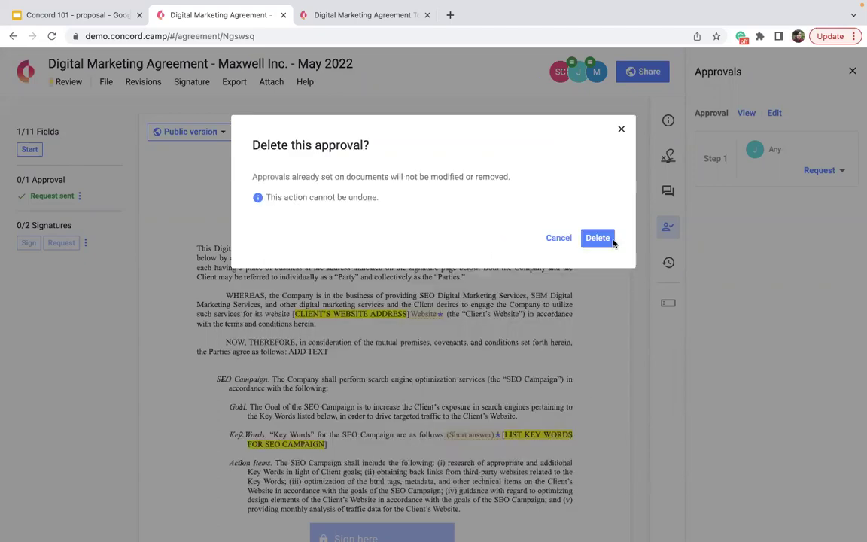
click(608, 238)
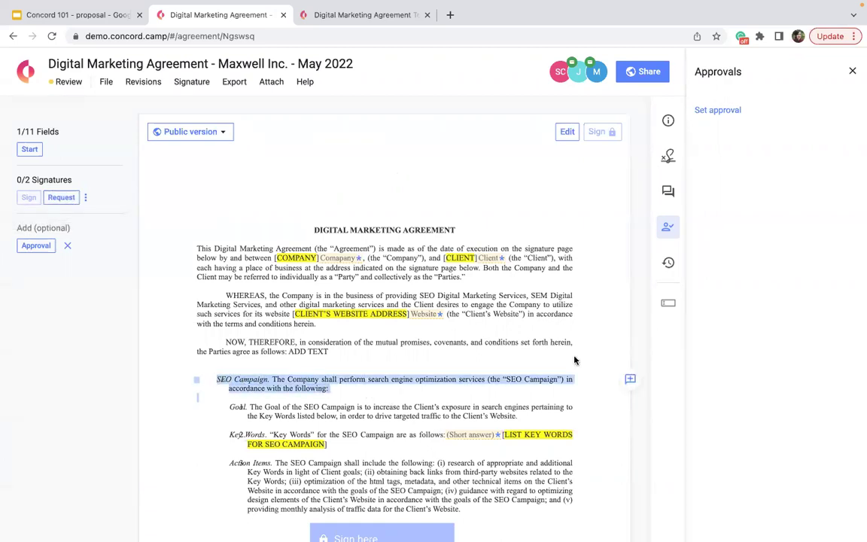
Step: Enter editing mode, delete part of the SEO Campaign sentence, then reject that tracked deletion
click(566, 132)
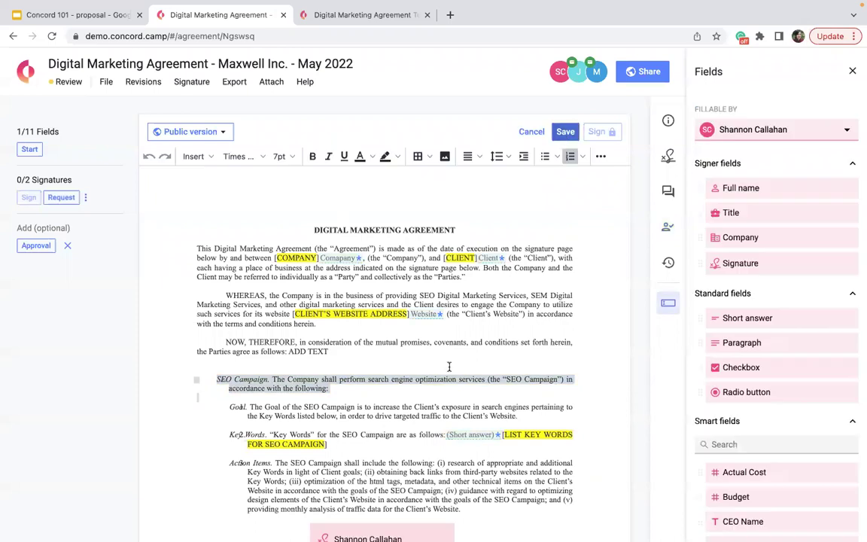
drag(400, 381, 265, 389)
key(Delete)
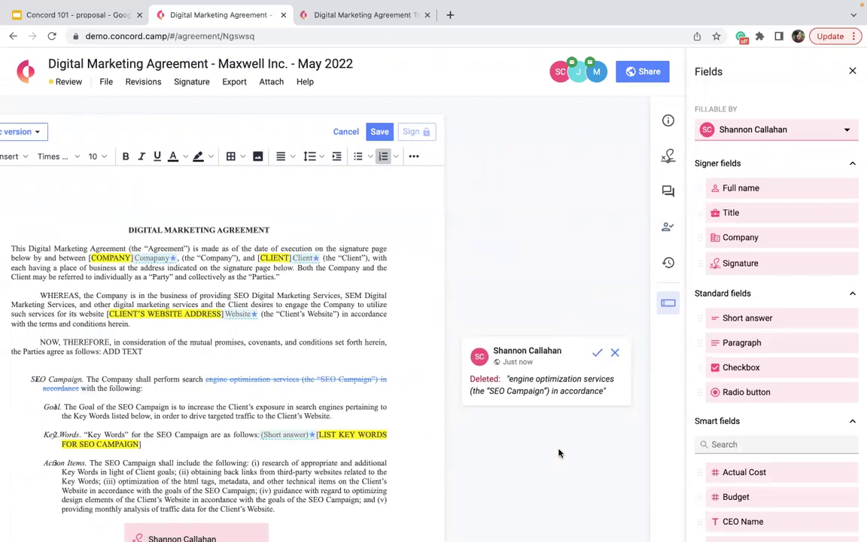
click(615, 352)
click(853, 72)
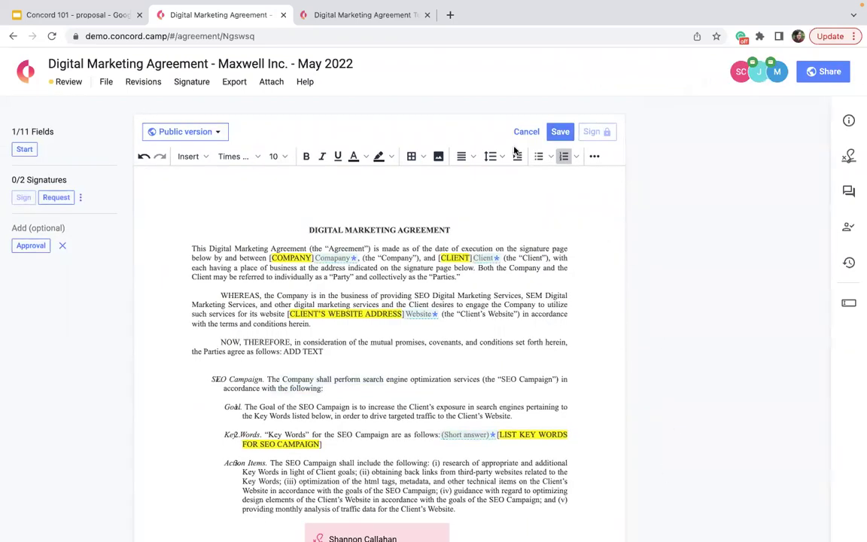
Step: Send signature requests to both signers so the agreement enters Signing status
click(57, 195)
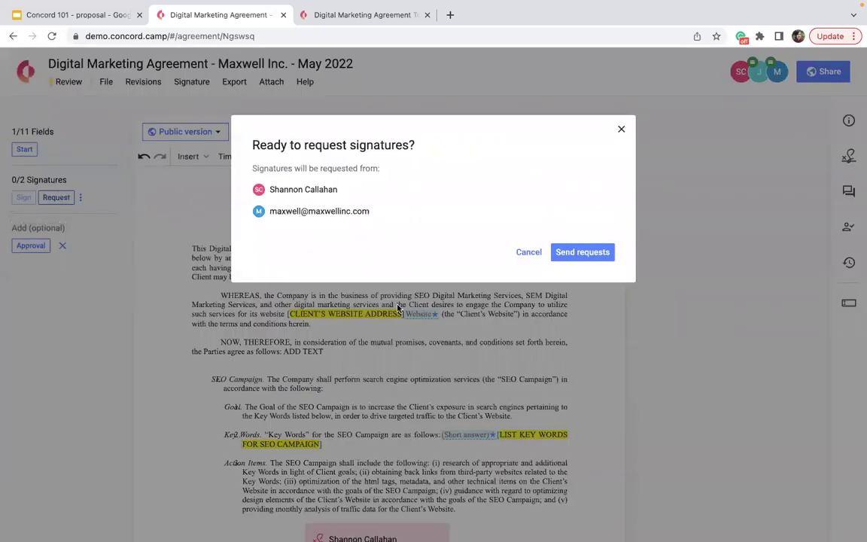
click(572, 258)
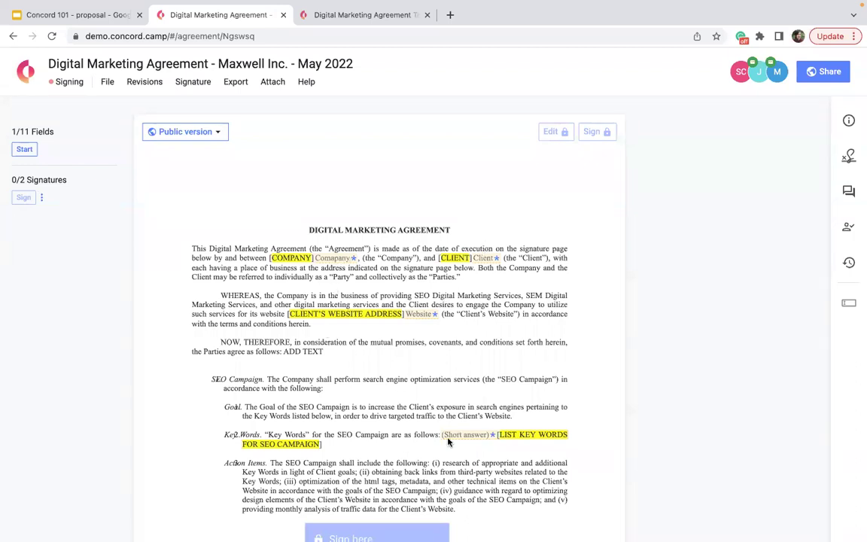
scroll(448, 441, down, 10)
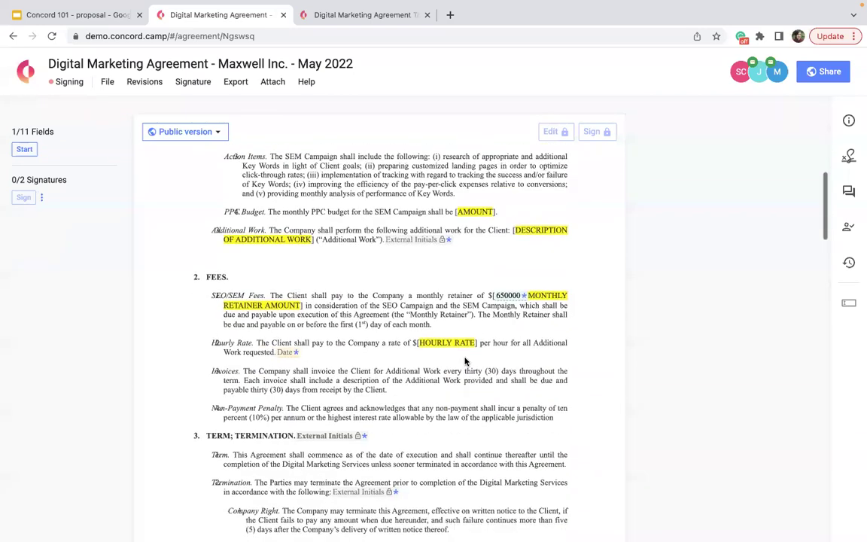
scroll(464, 362, down, 5)
scroll(465, 360, up, 2)
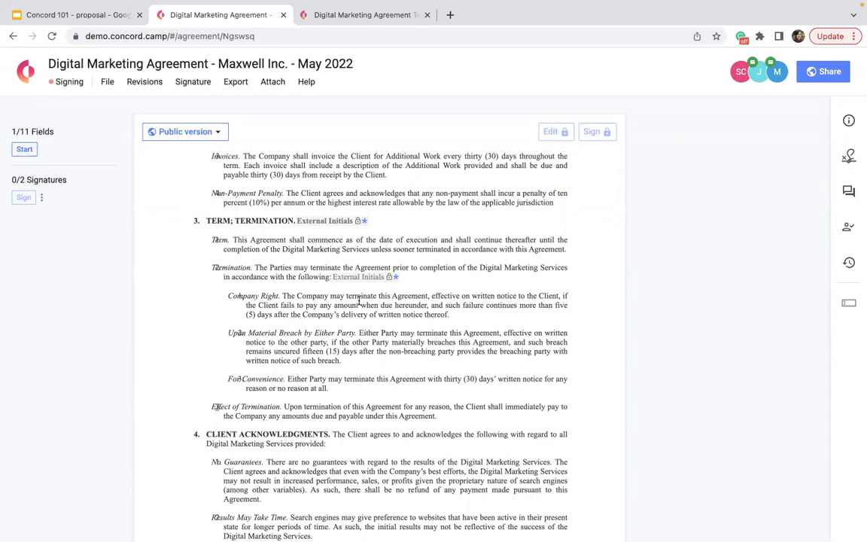
scroll(359, 301, up, 5)
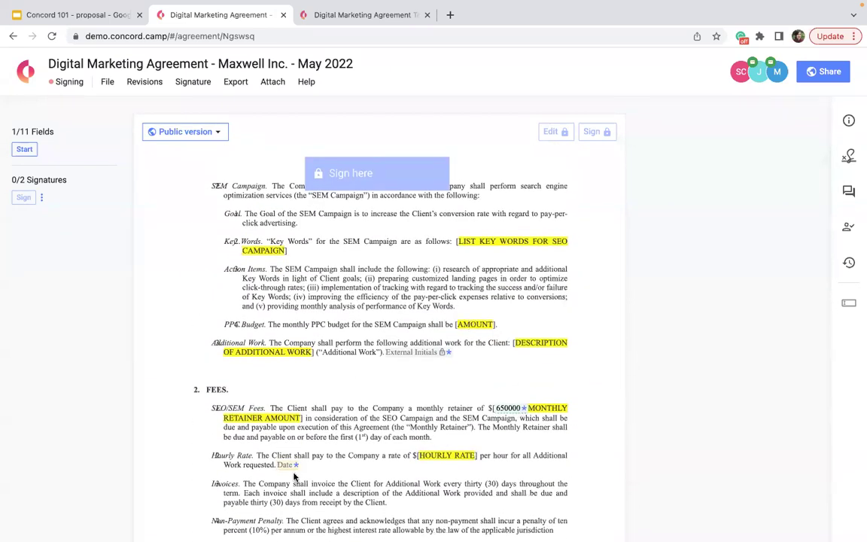
scroll(299, 290, up, 5)
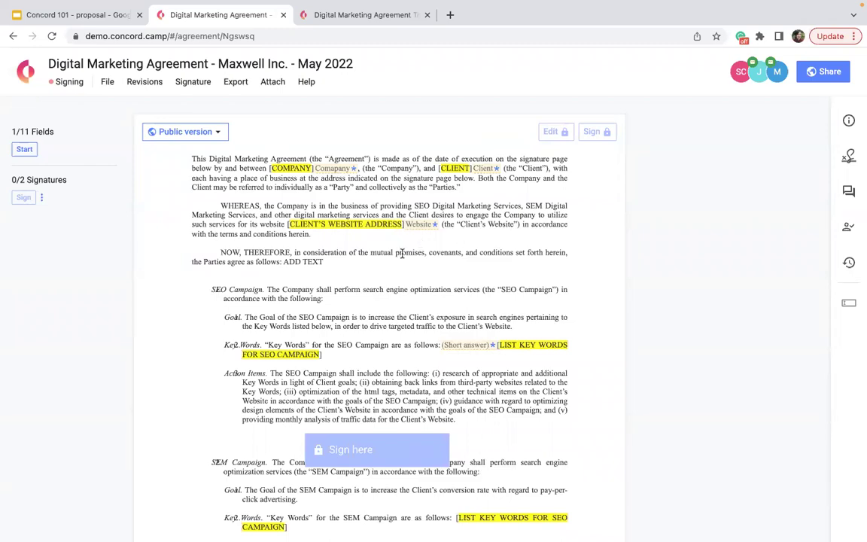
scroll(402, 254, down, 20)
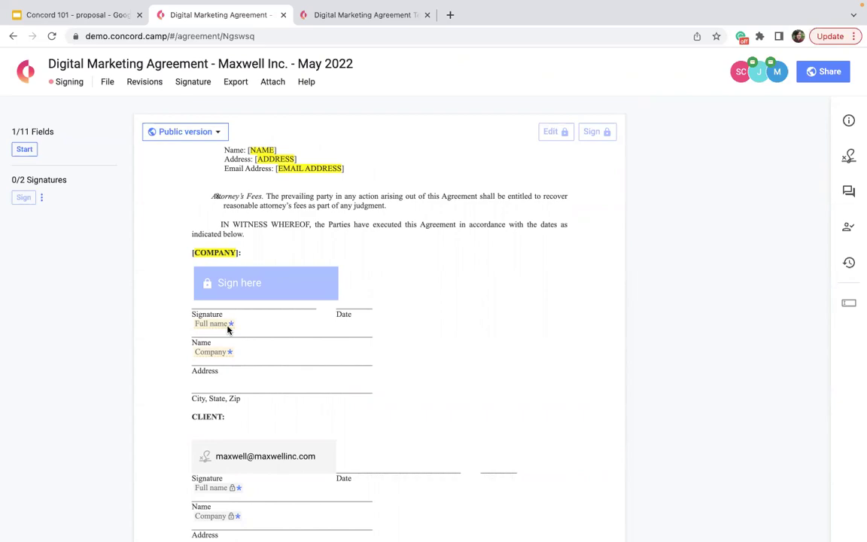
scroll(228, 329, up, 20)
click(342, 259)
text(Concord)
click(467, 258)
text(Maxwell Inc)
click(411, 316)
text(www.)
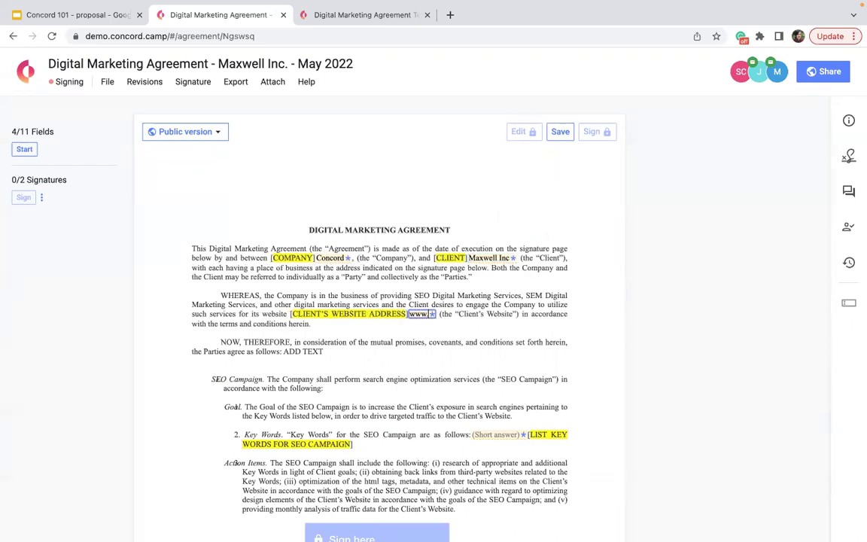
text(concordnow.com)
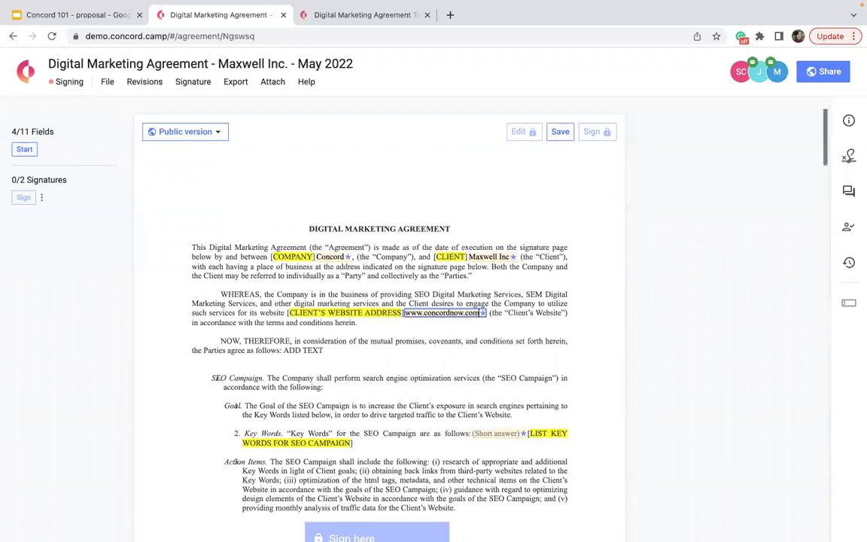
Step: Enter 'bold' as the SEO key words and '111111' in the Hourly Rate Date field
scroll(418, 346, down, 1)
click(494, 385)
text(bold)
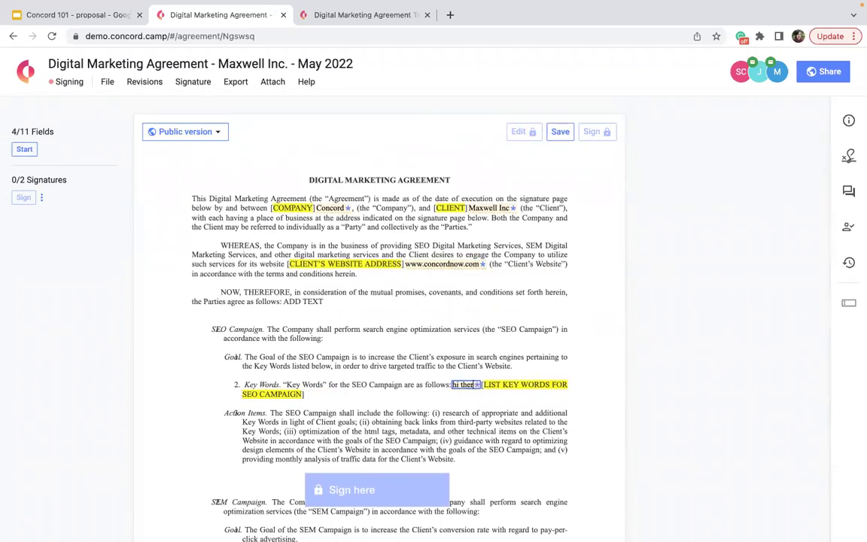
scroll(488, 391, down, 10)
scroll(419, 331, up, 3)
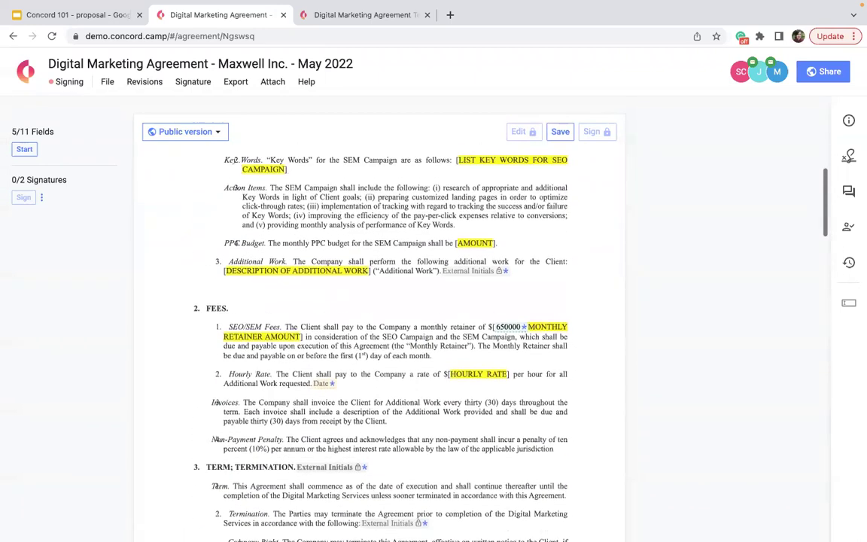
scroll(406, 395, down, 4)
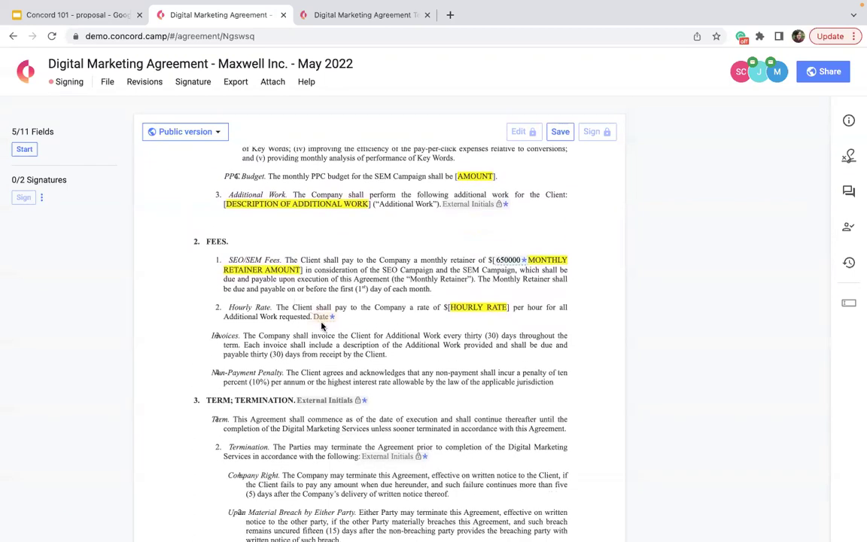
click(327, 319)
text(111111)
Step: Set the signature table's Company and Title fields to 'Concord'
scroll(326, 318, down, 2)
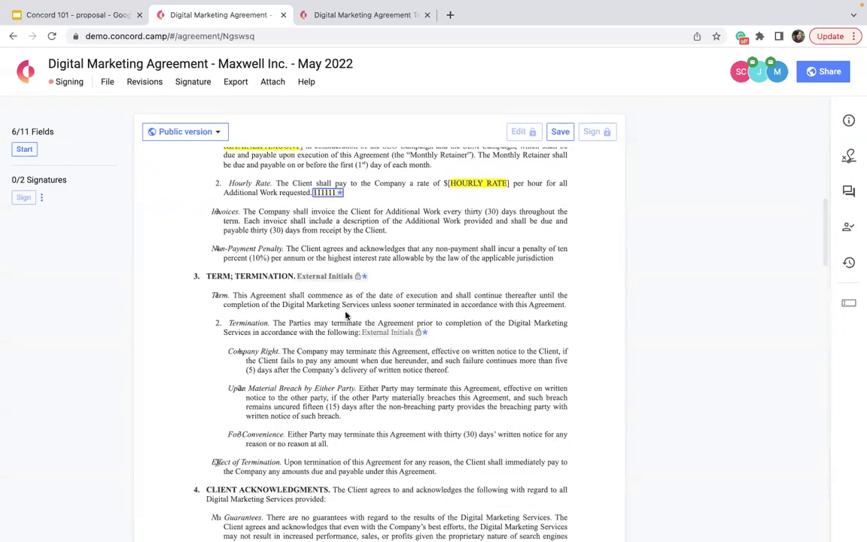
scroll(345, 310, down, 5)
scroll(345, 310, down, 15)
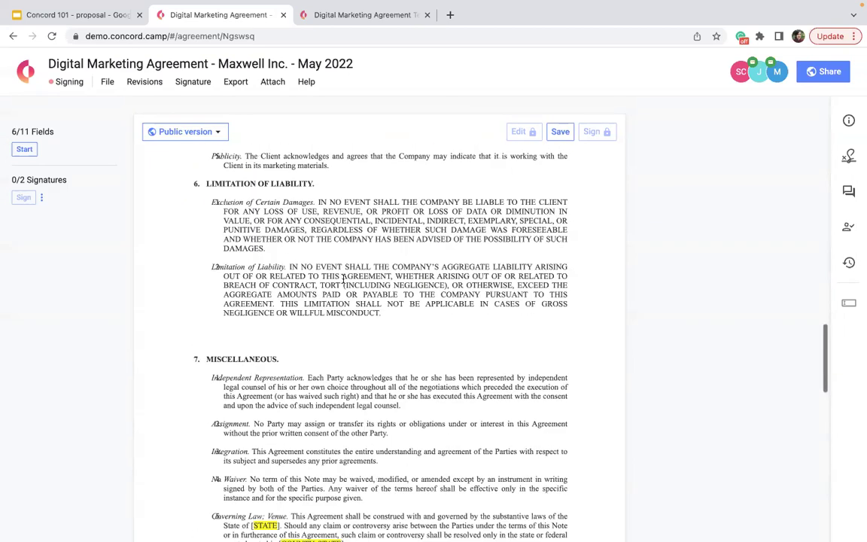
scroll(343, 279, down, 5)
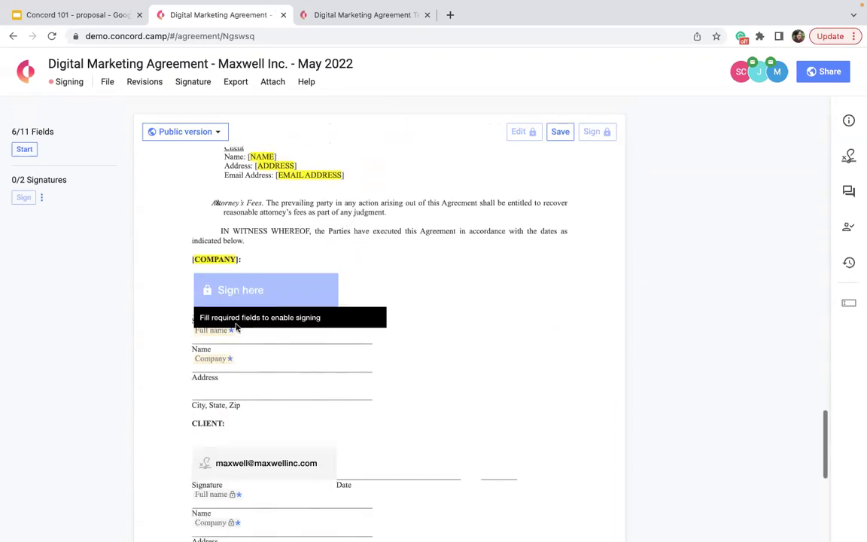
click(202, 329)
click(210, 361)
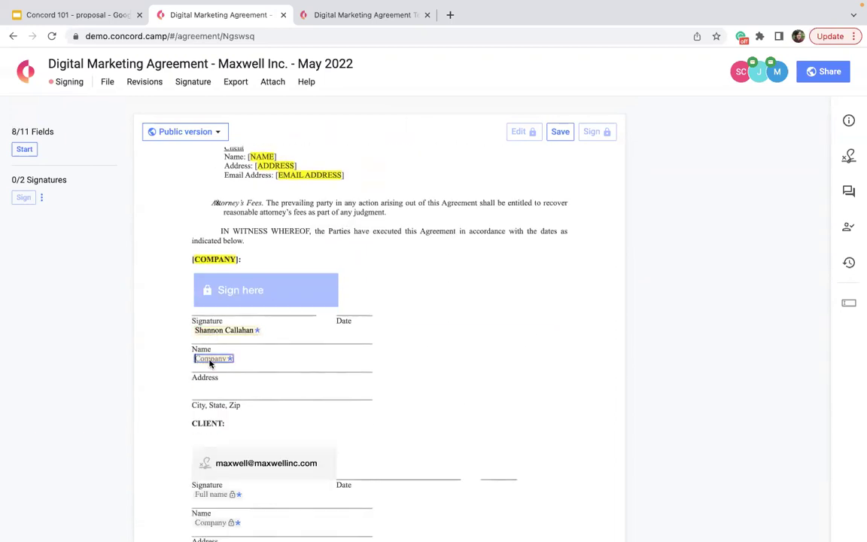
text(Concord)
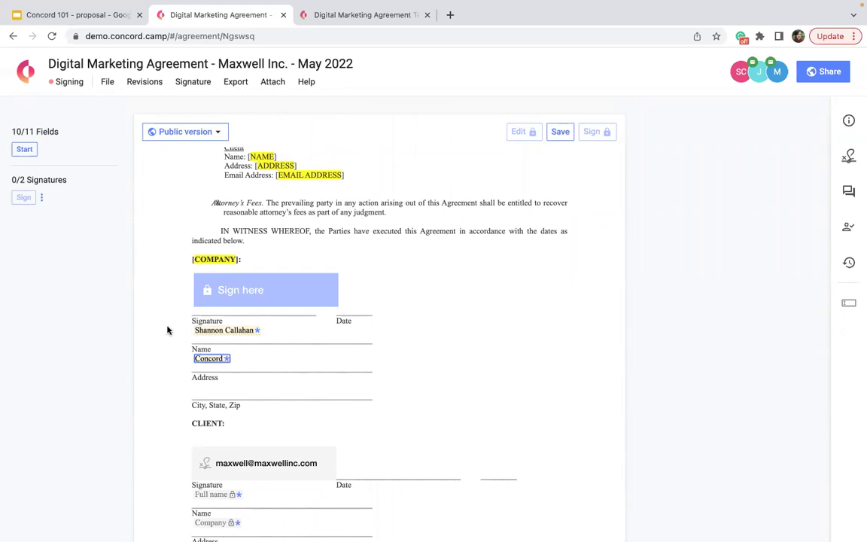
click(166, 329)
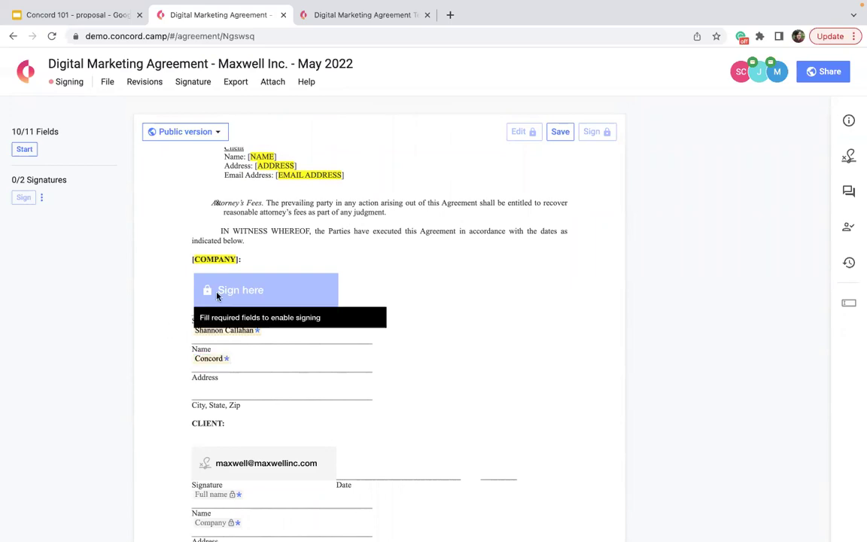
scroll(238, 345, down, 5)
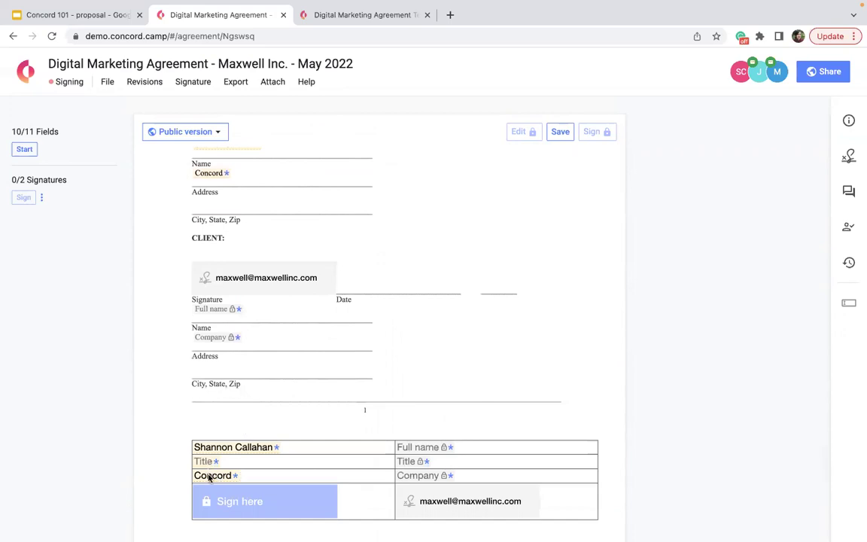
click(205, 462)
text(Concord)
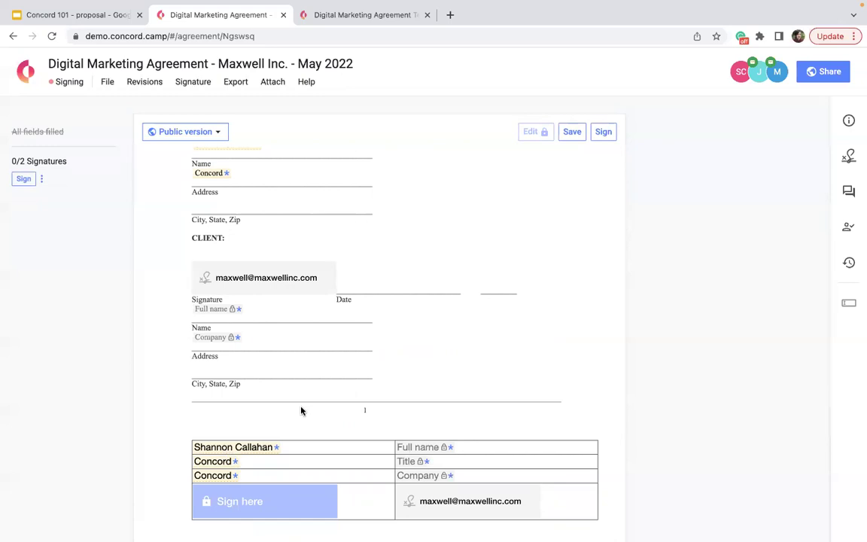
click(306, 517)
click(23, 181)
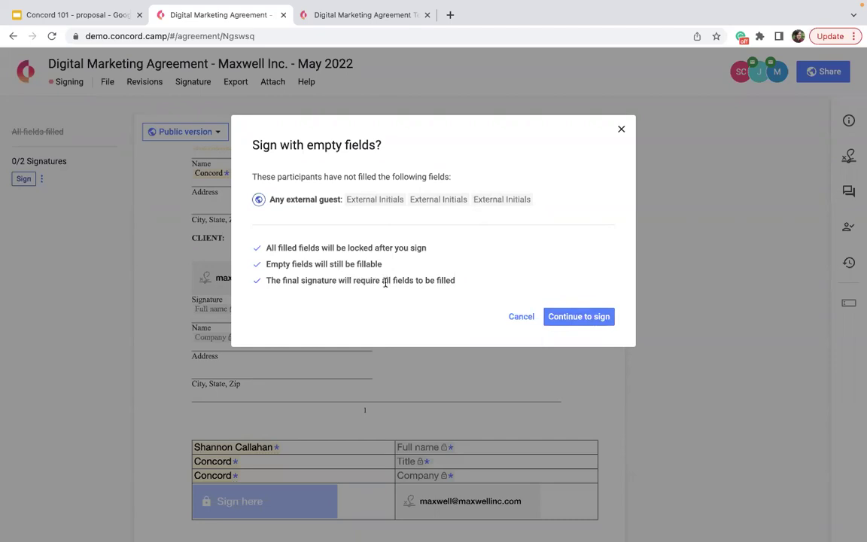
click(517, 321)
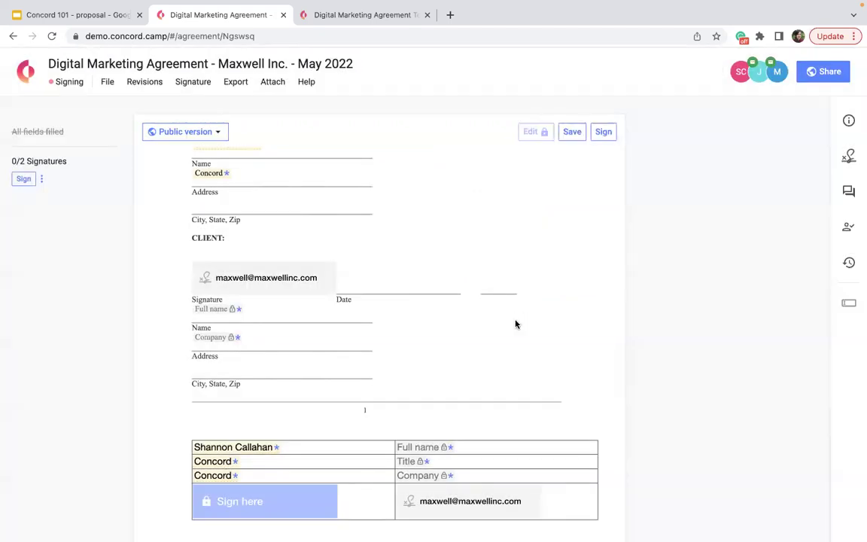
Step: Clear and retype 'Concord' in the signature table's third-row company field
scroll(517, 325, up, 6)
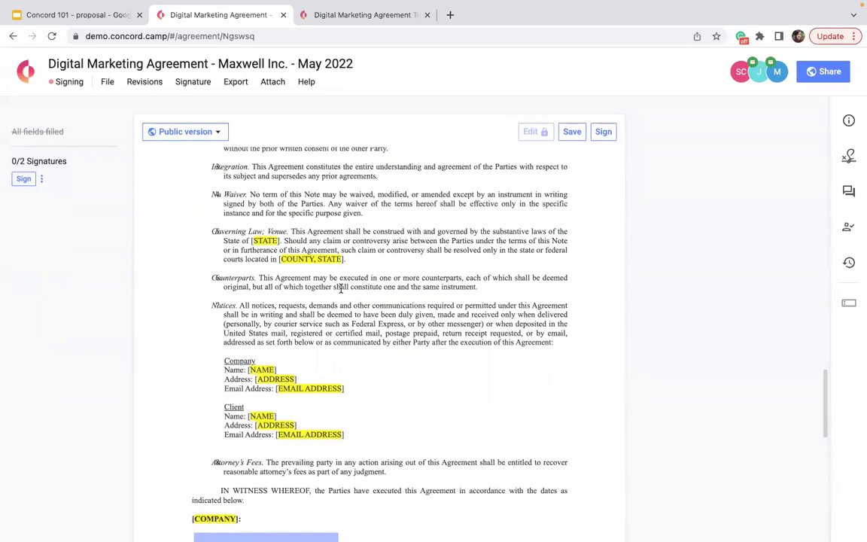
scroll(340, 283, down, 5)
scroll(341, 283, down, 5)
scroll(340, 285, up, 4)
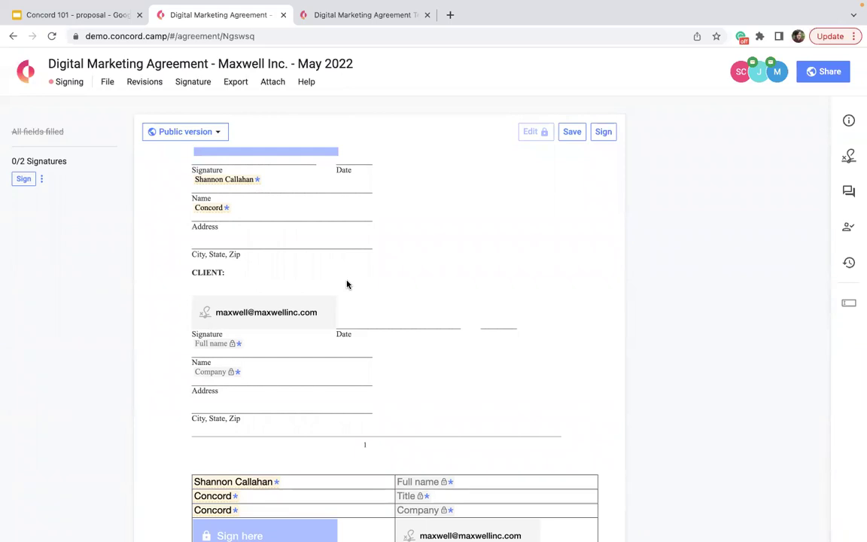
scroll(347, 284, down, 3)
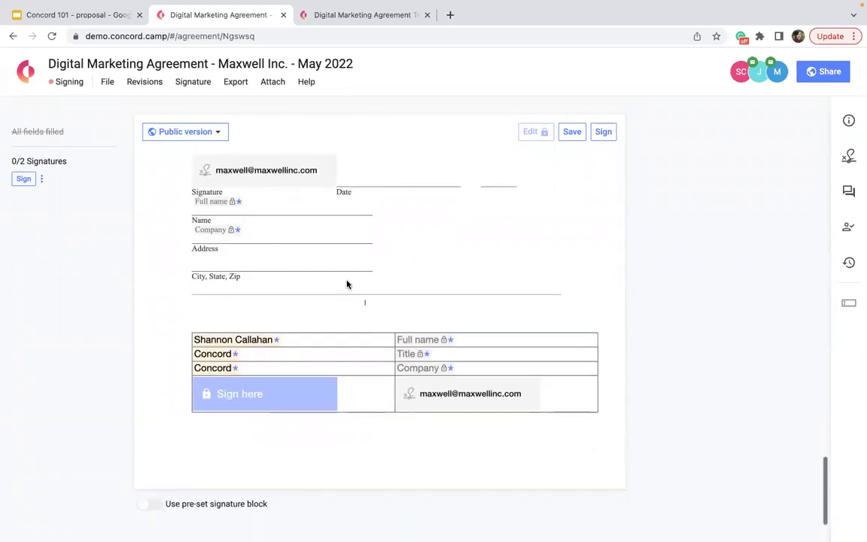
click(226, 368)
key(ctrl+a)
key(BackSpace)
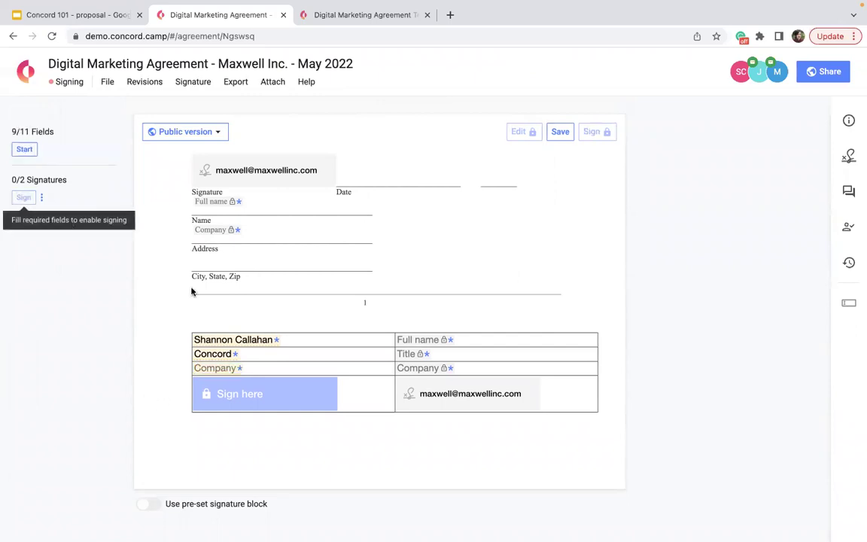
click(223, 368)
text(Concord)
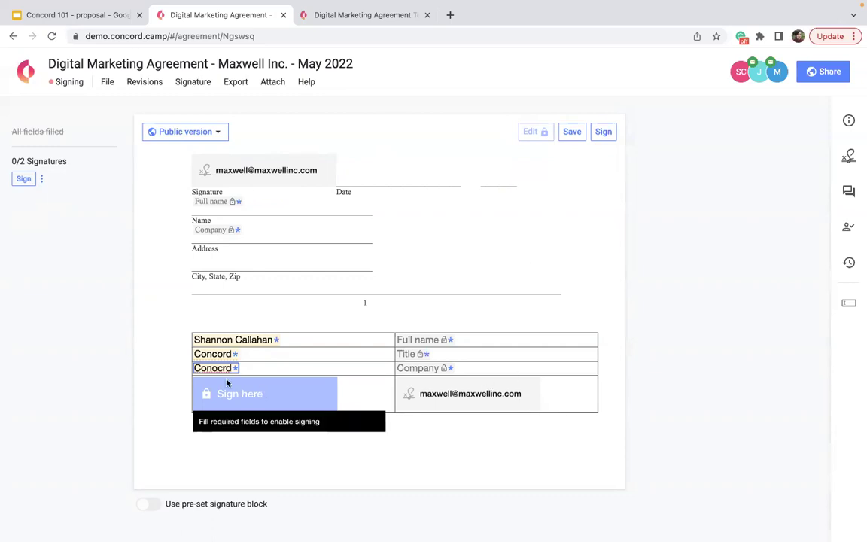
Step: Clear the opening paragraph's Company, Client and website field values
mouse_move(249, 386)
scroll(250, 386, up, 15)
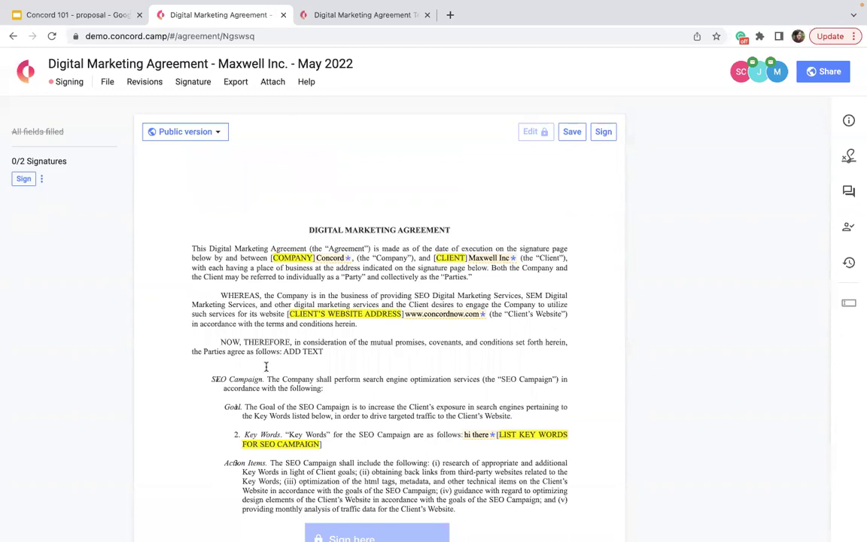
double_click(336, 257)
key(BackSpace)
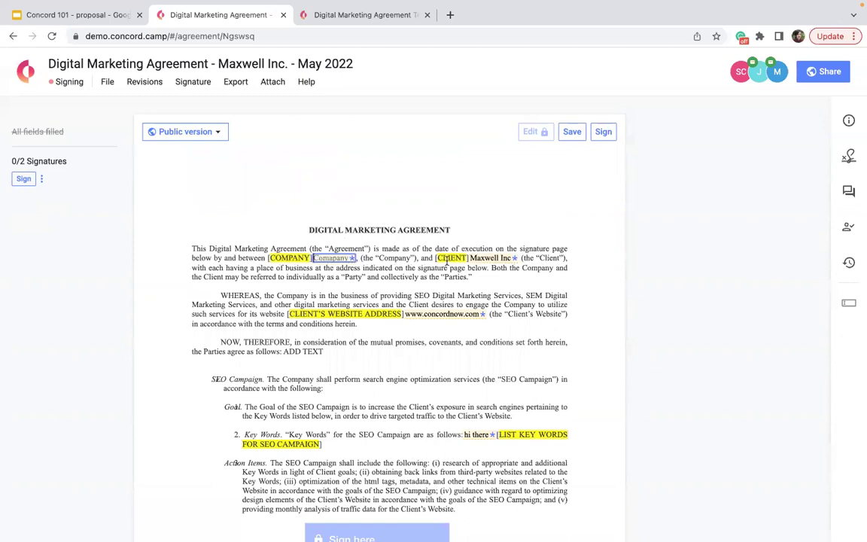
double_click(495, 259)
key(BackSpace)
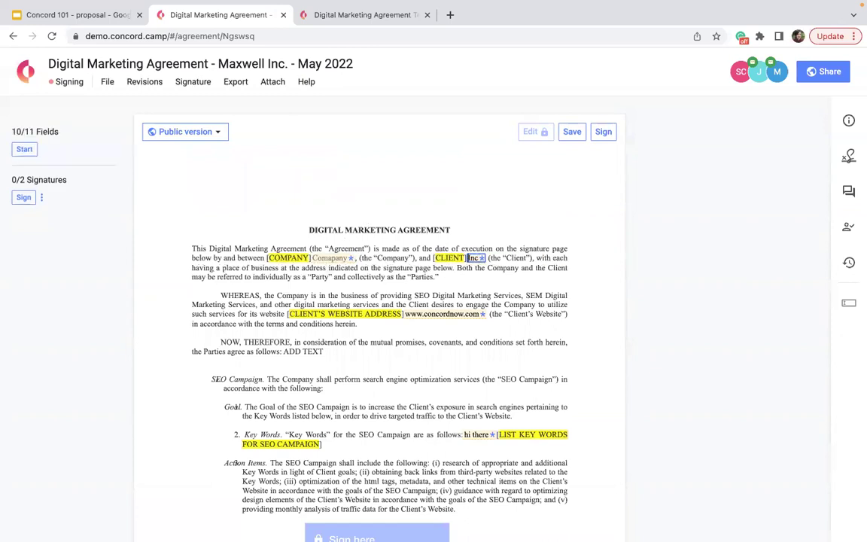
key(BackSpace)
key(BackSpace)
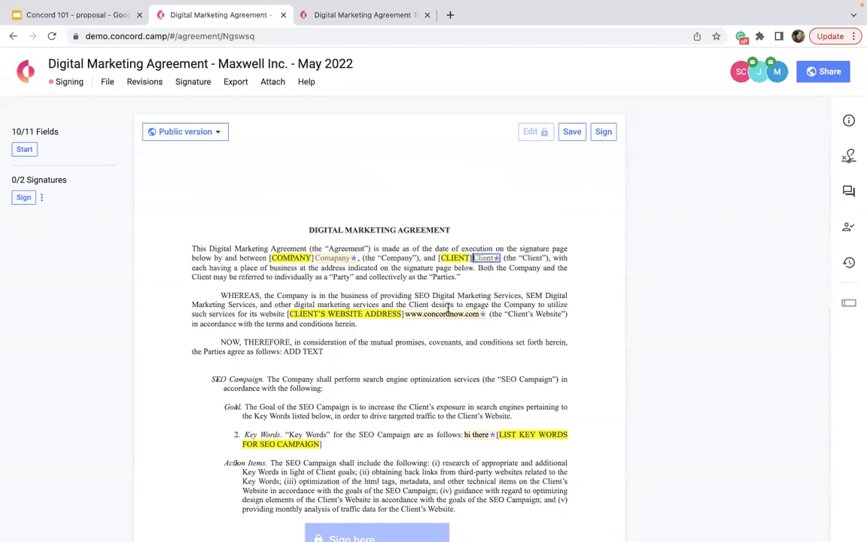
key(Tab)
key(BackSpace)
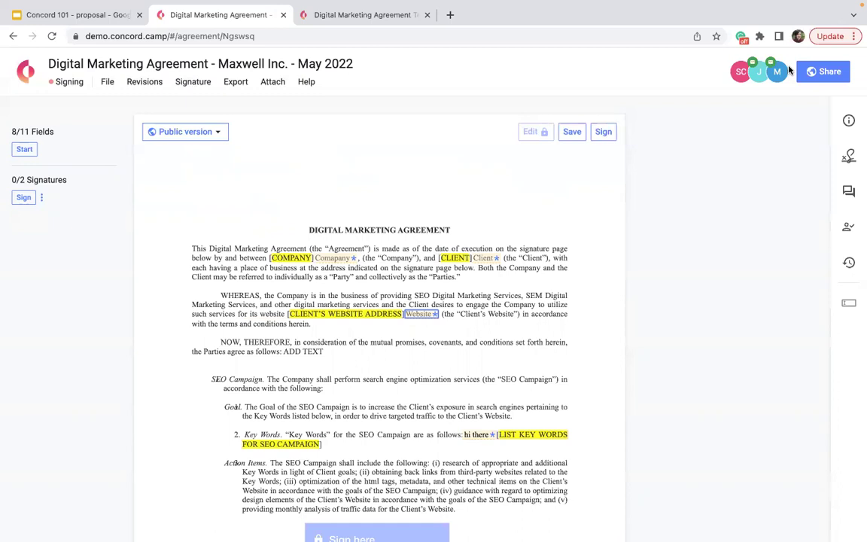
Step: Review the invited participants, then apply a drawn signature despite the empty fields
click(760, 73)
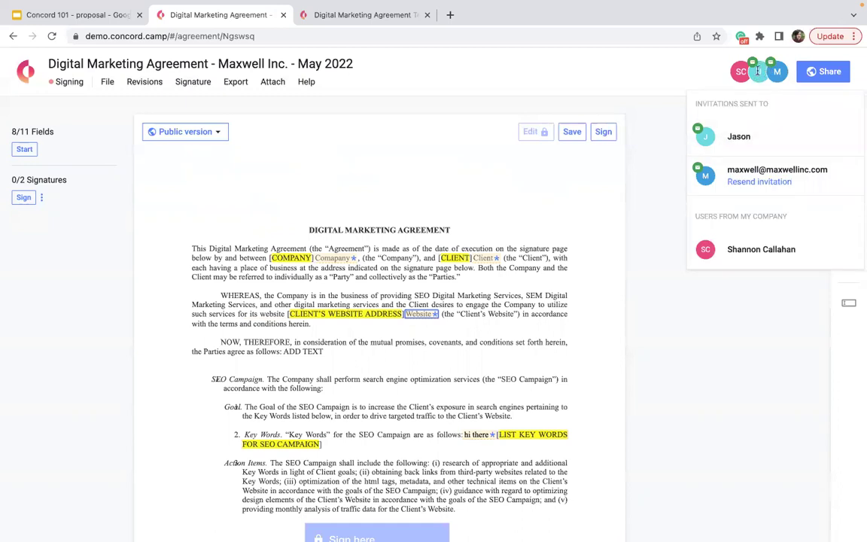
click(576, 90)
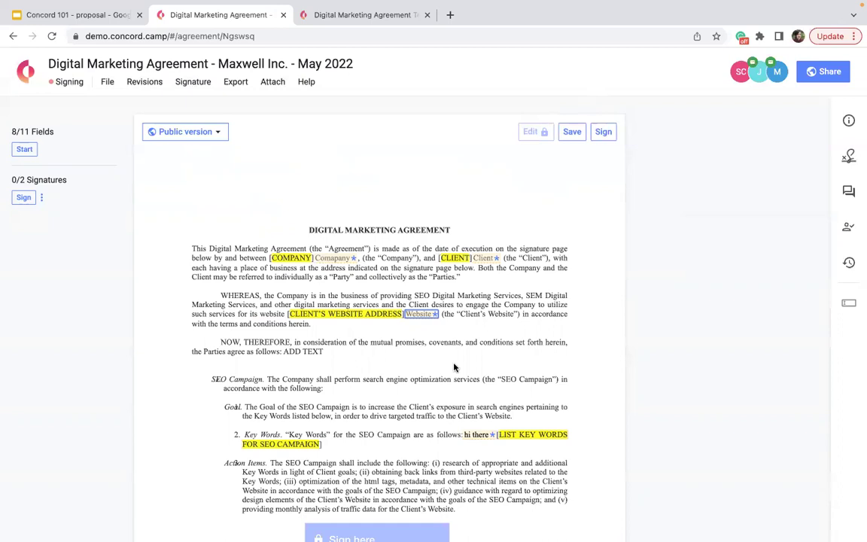
scroll(454, 367, down, 2)
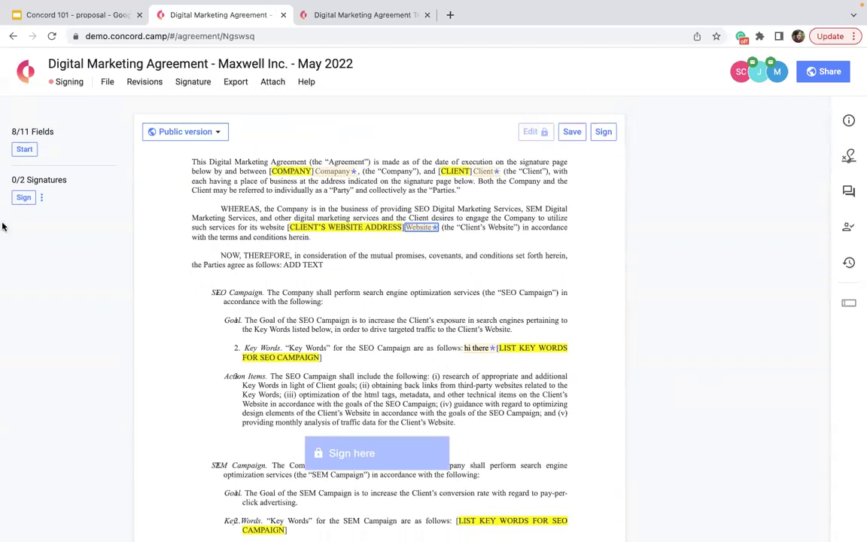
click(19, 198)
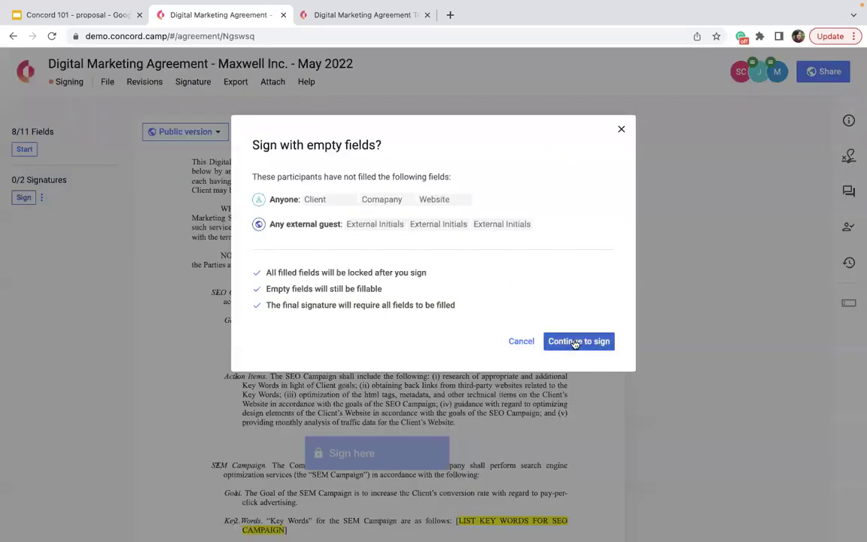
click(575, 342)
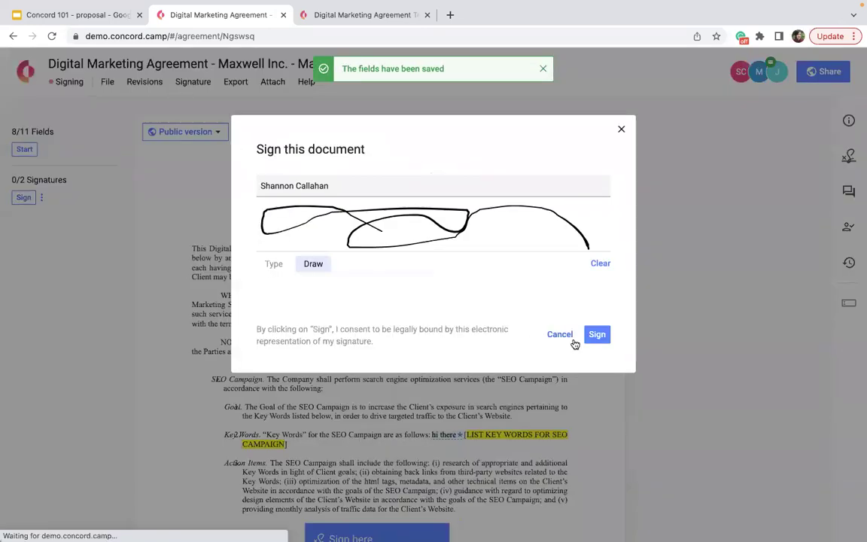
click(596, 334)
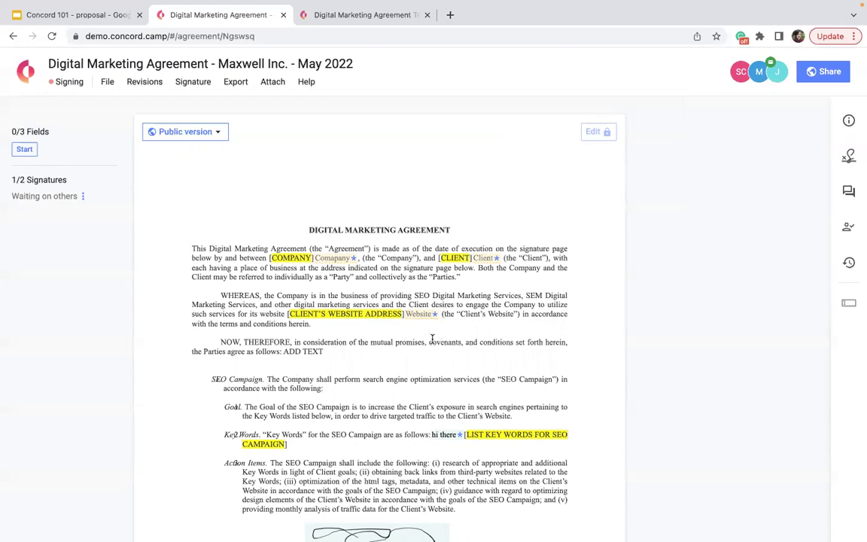
scroll(432, 338, down, 20)
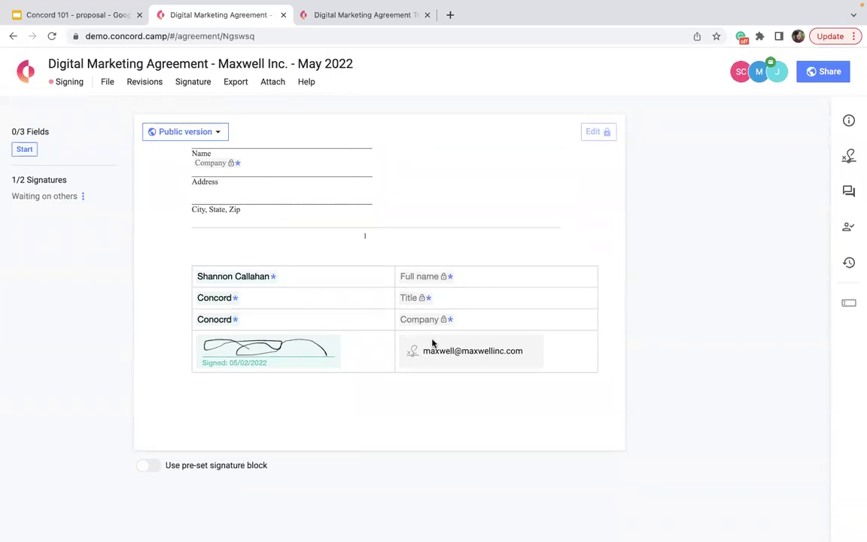
scroll(432, 343, up, 20)
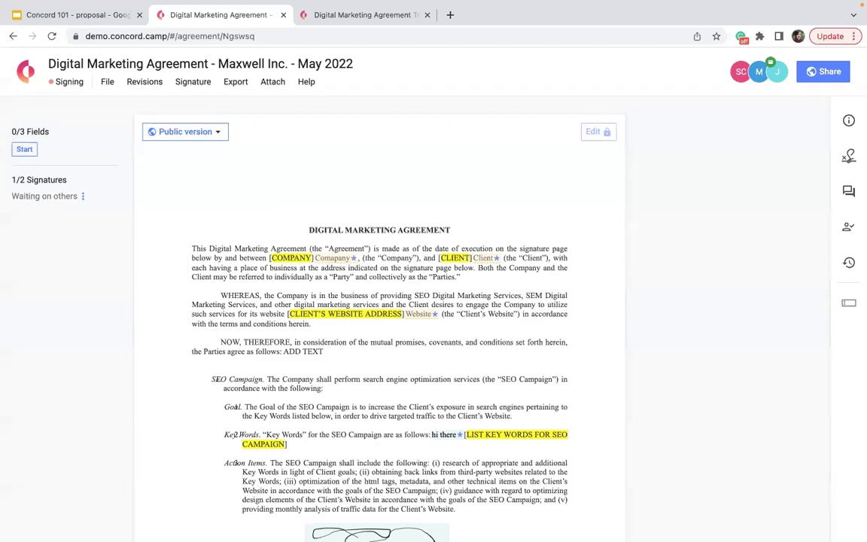
scroll(179, 392, down, 15)
scroll(179, 392, down, 20)
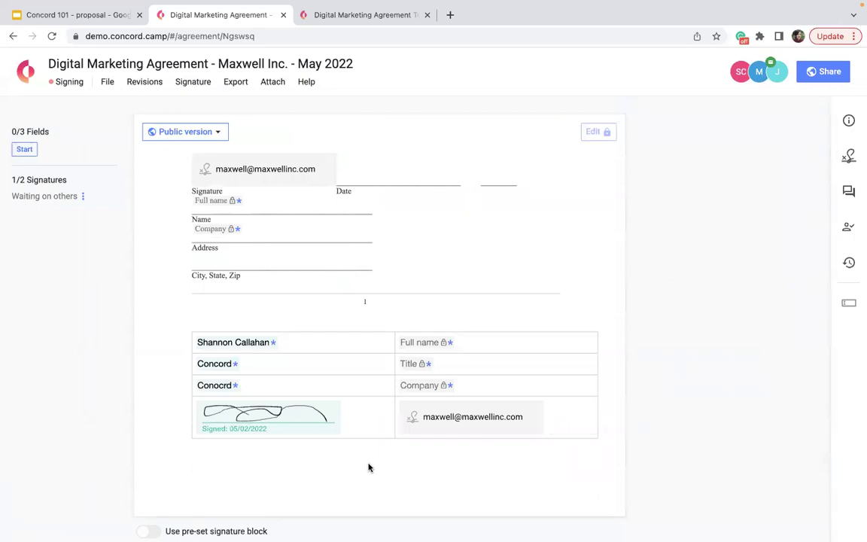
Step: Finalize signing of the agreement and dismiss the confirmation notice
click(230, 84)
click(210, 86)
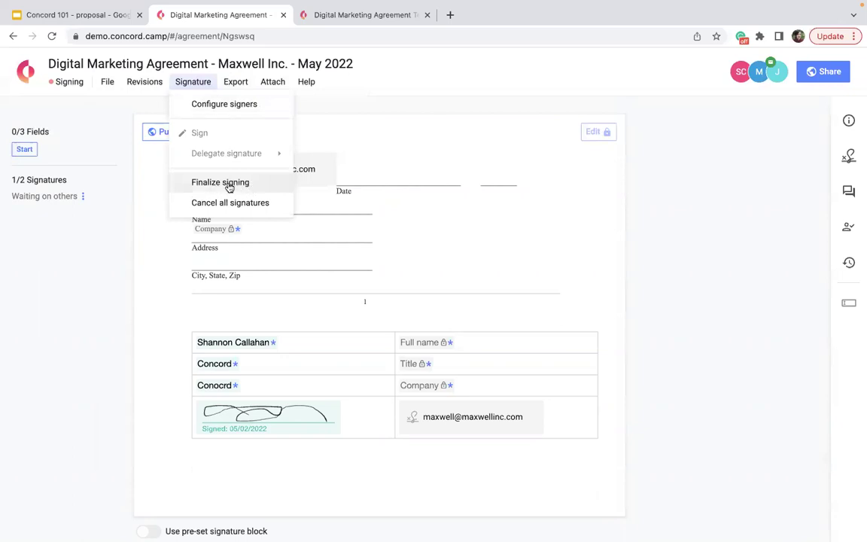
click(220, 182)
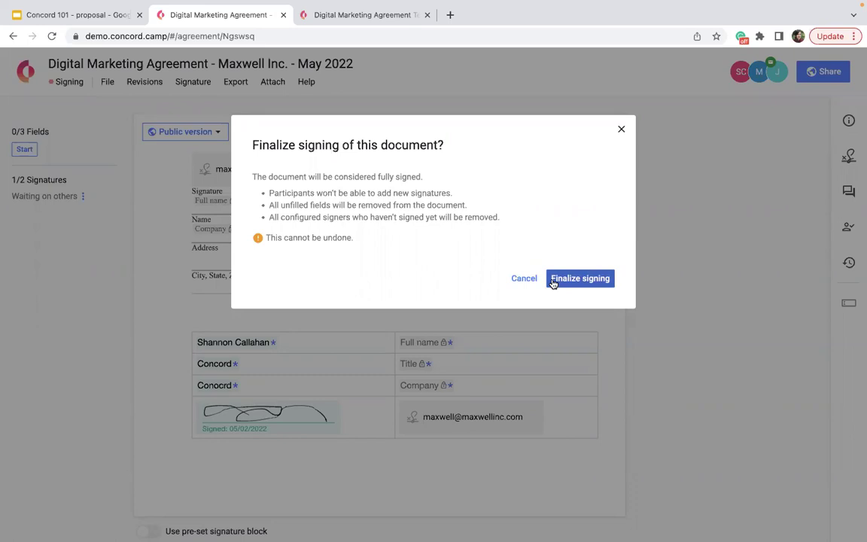
click(553, 283)
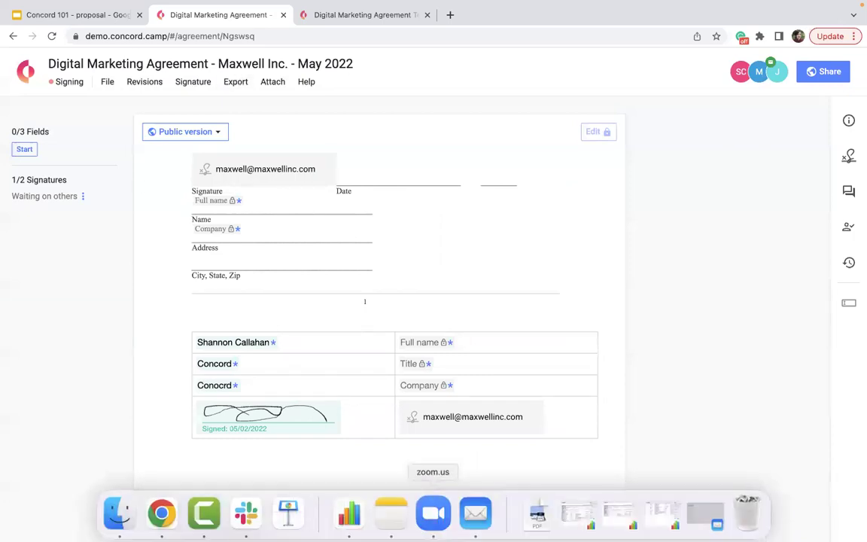
click(542, 69)
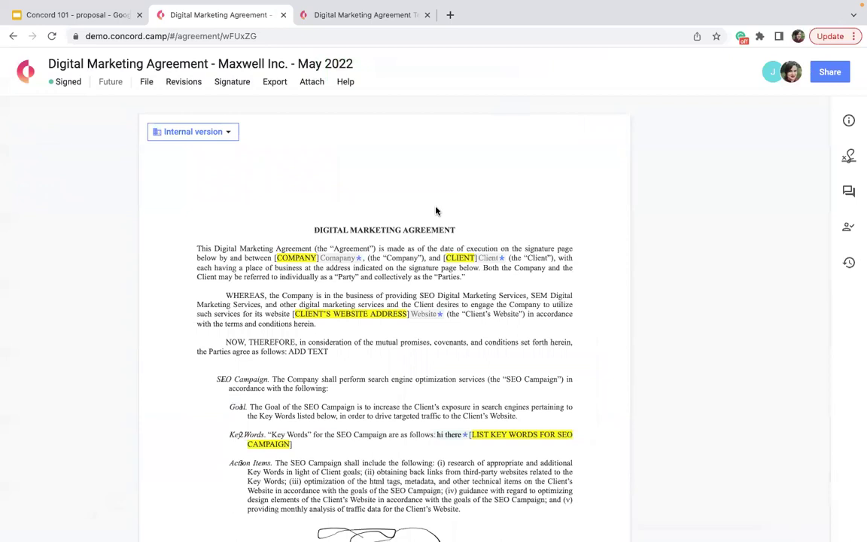
Step: Download the signature certificate from Export and open the downloaded PDF
click(267, 83)
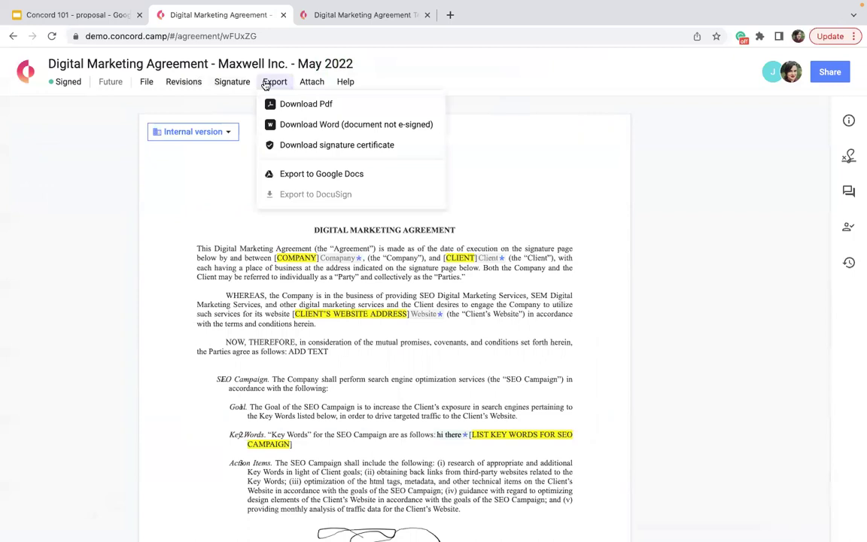
click(331, 147)
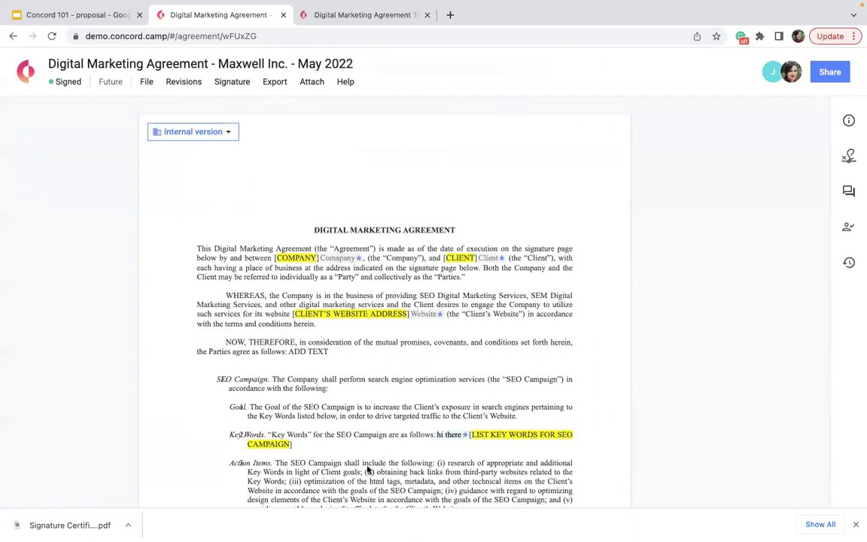
click(68, 524)
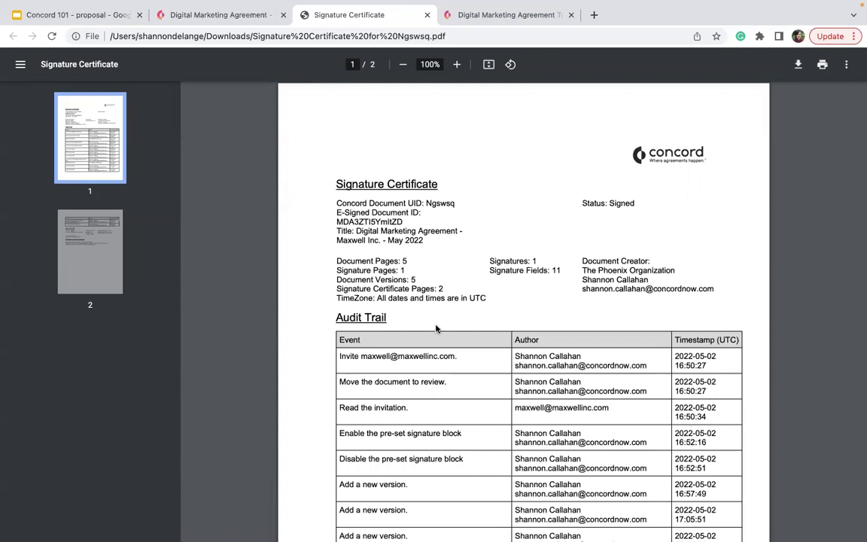
Step: Scroll through the certificate's audit trail and signer events, then close the PDF tab
scroll(436, 329, down, 1)
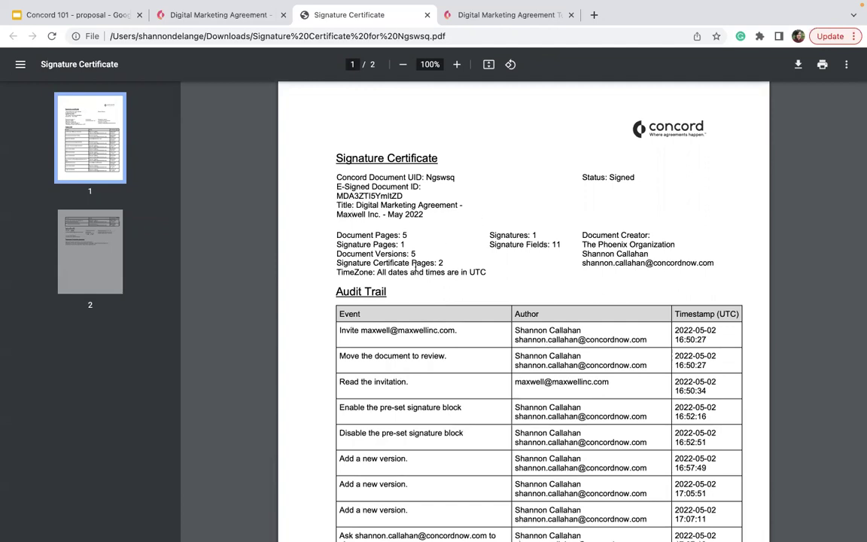
scroll(412, 268, down, 10)
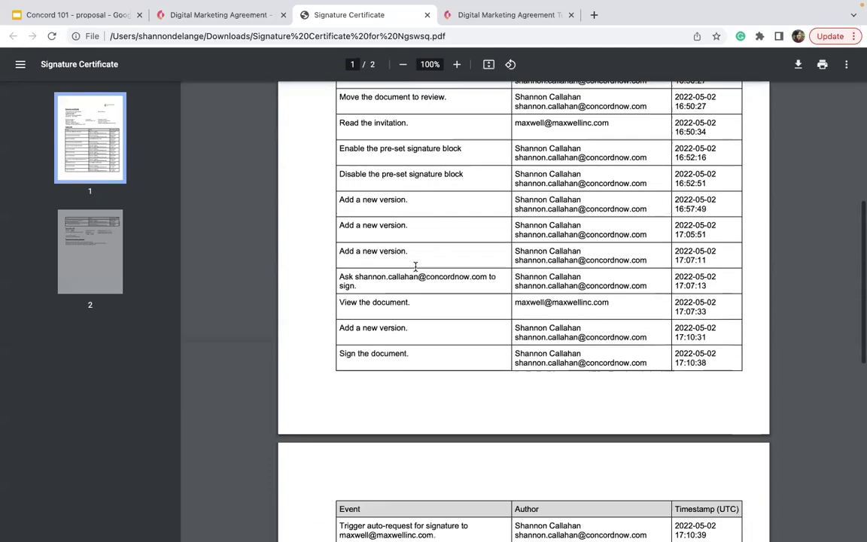
scroll(457, 501, down, 1)
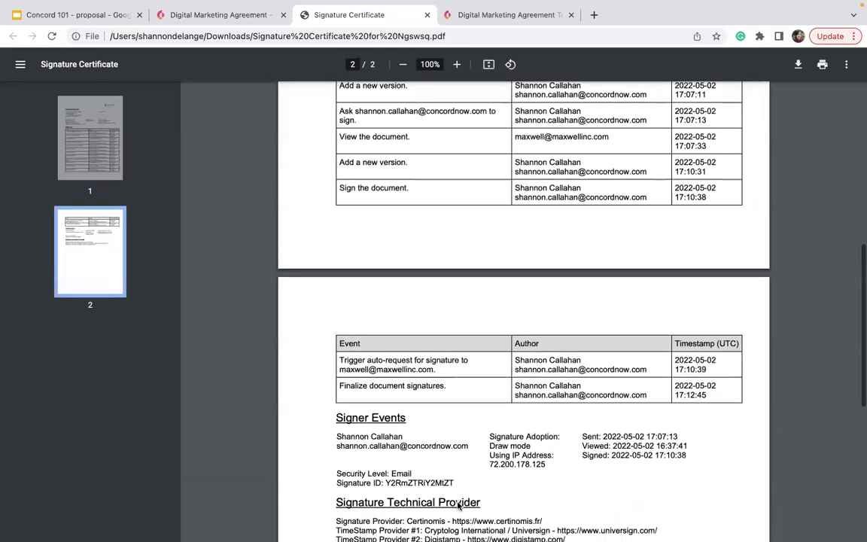
scroll(458, 507, up, 10)
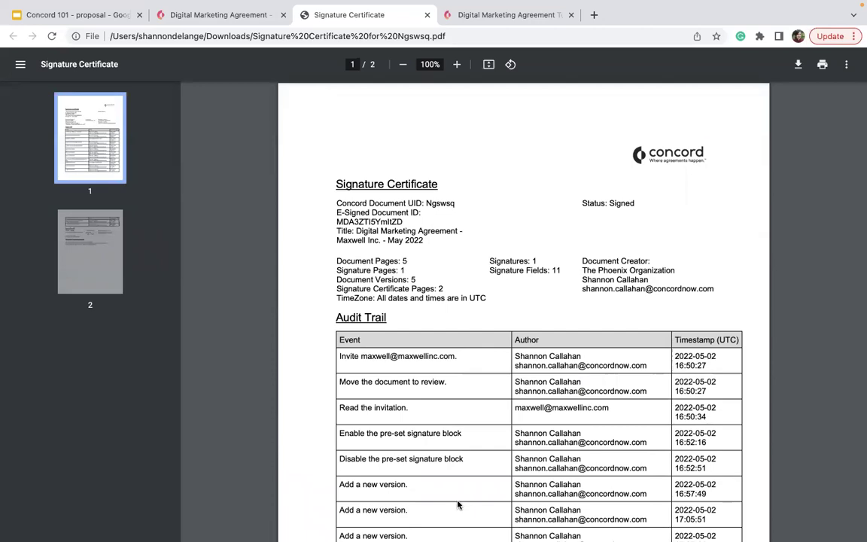
click(427, 14)
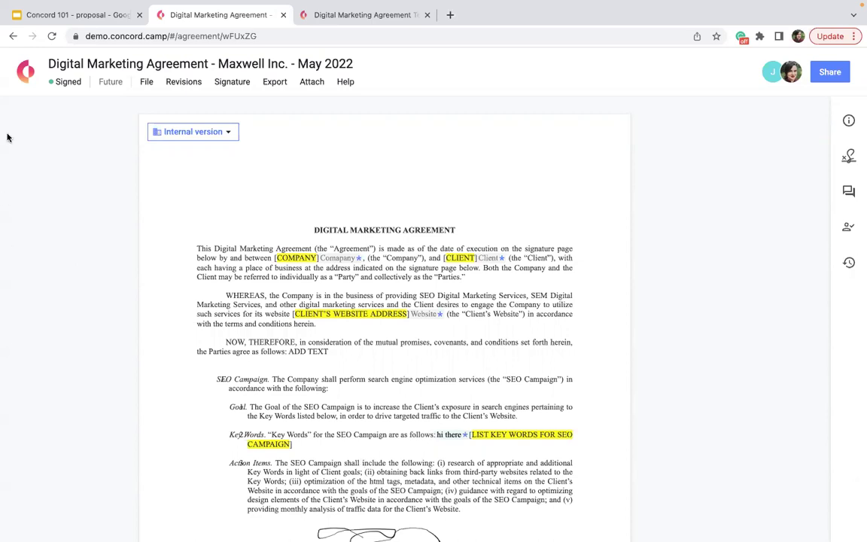
Step: Return to the Concord Home library page via the logo
click(23, 75)
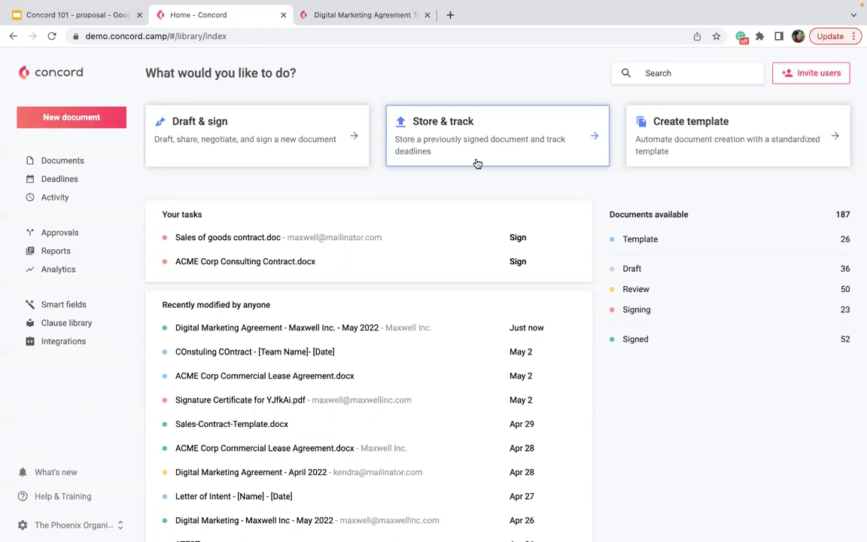
Step: Store ACME Corp Consulting Contract.pdf from the computer as a new, already signed document
click(477, 163)
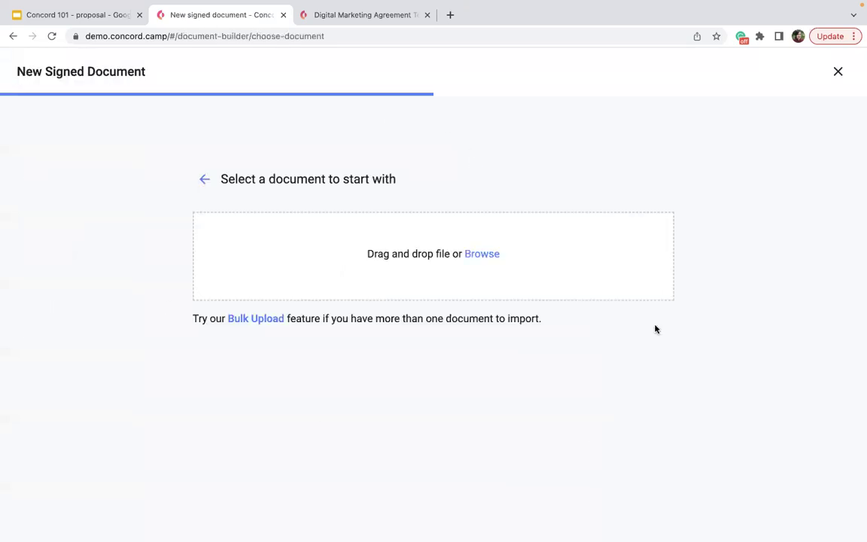
click(489, 255)
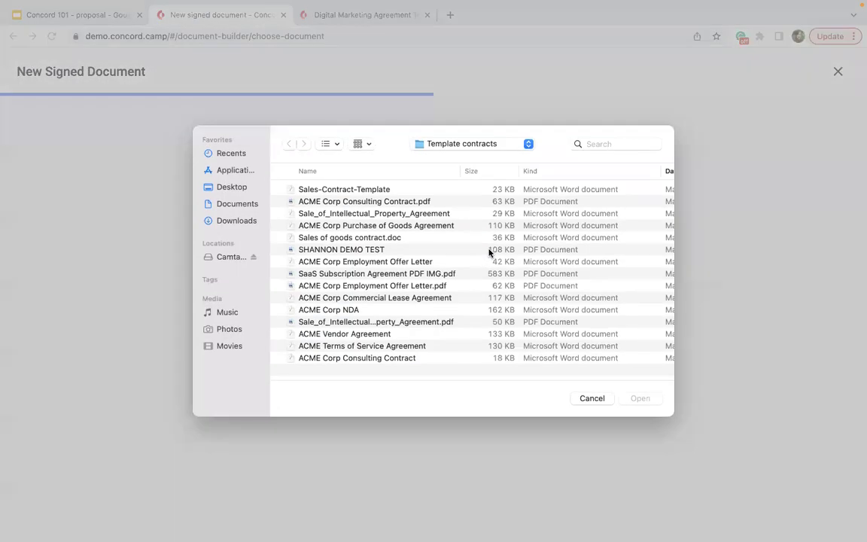
click(369, 201)
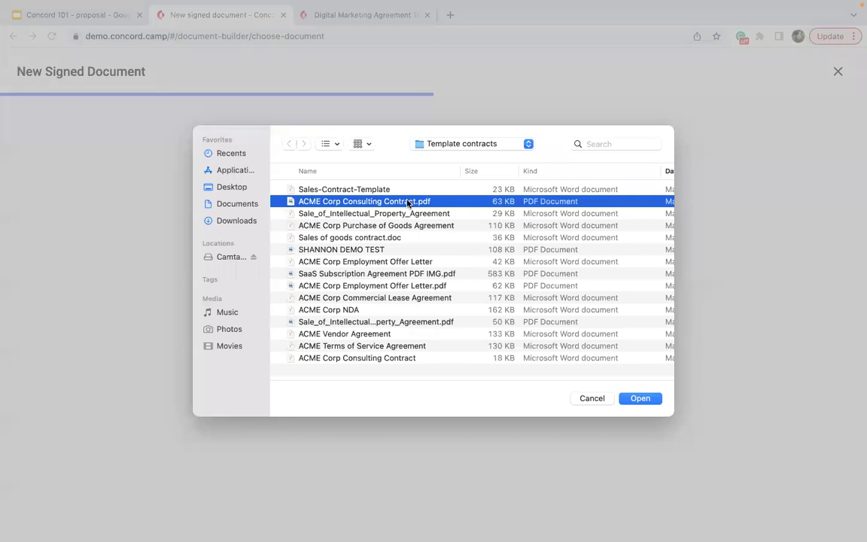
click(635, 401)
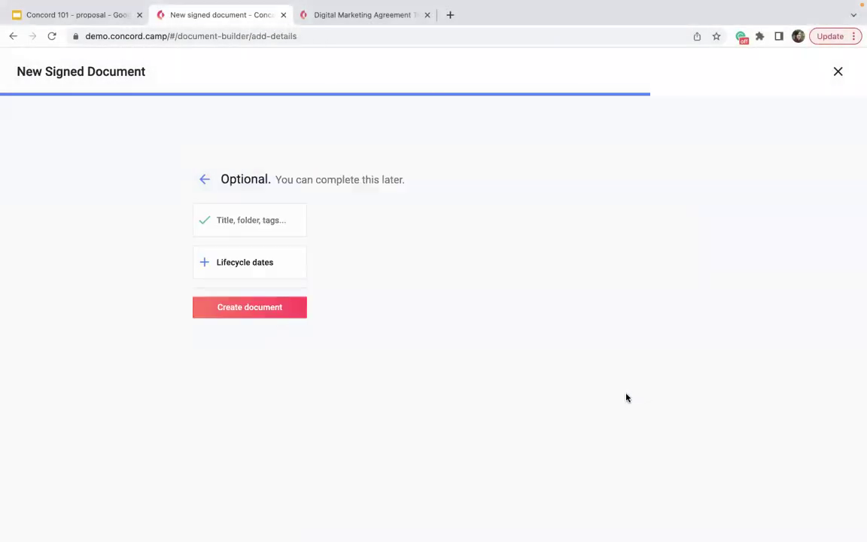
click(265, 307)
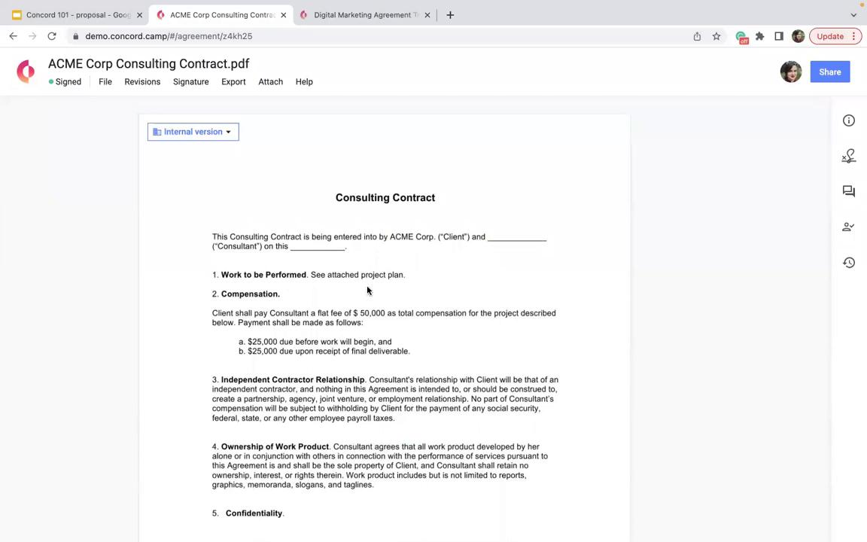
Step: Set the contract's lifecycle to signed on April 12, 2022 with a 1-year term
click(848, 123)
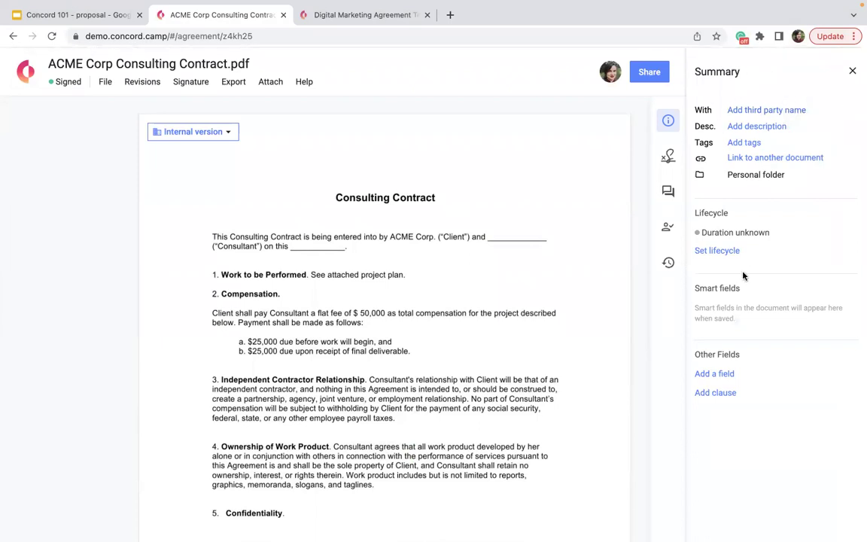
click(719, 252)
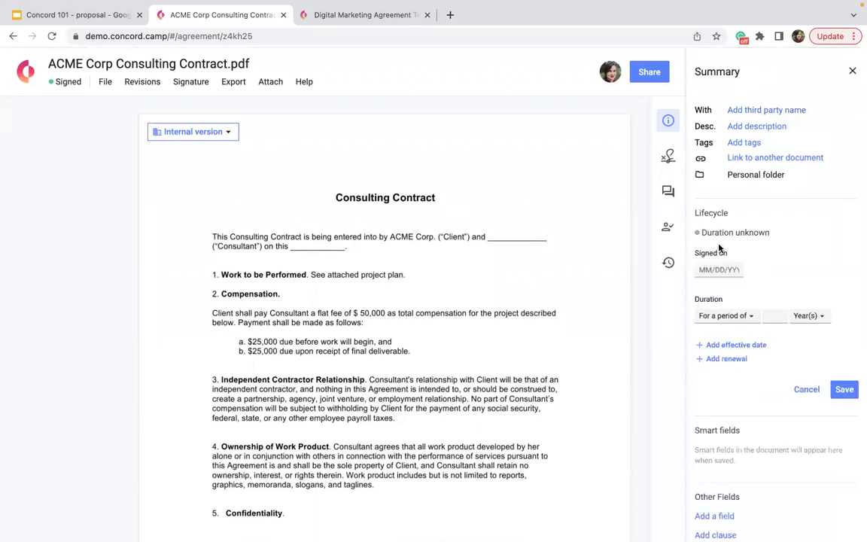
click(721, 268)
click(705, 292)
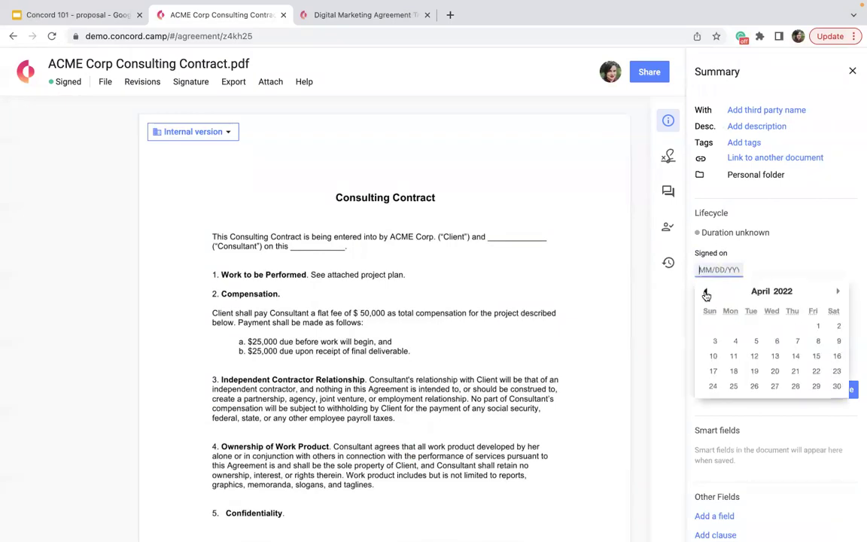
click(754, 359)
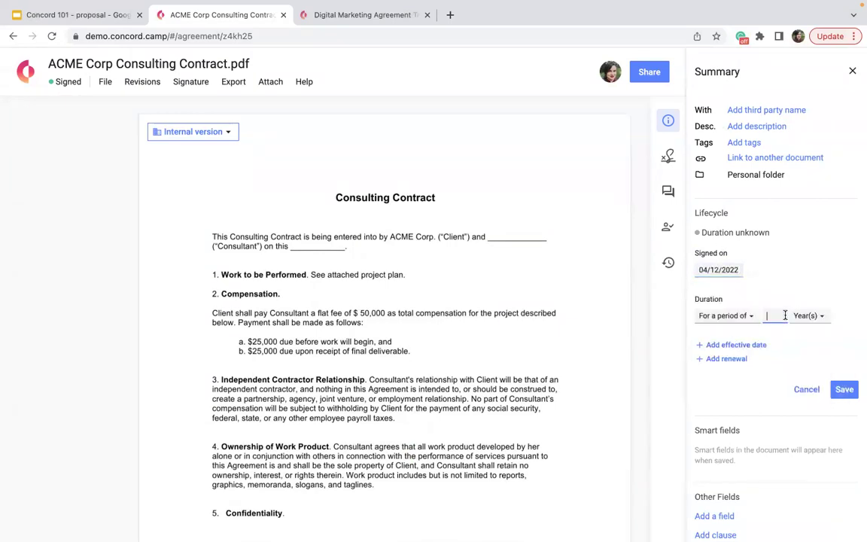
text(1)
click(845, 389)
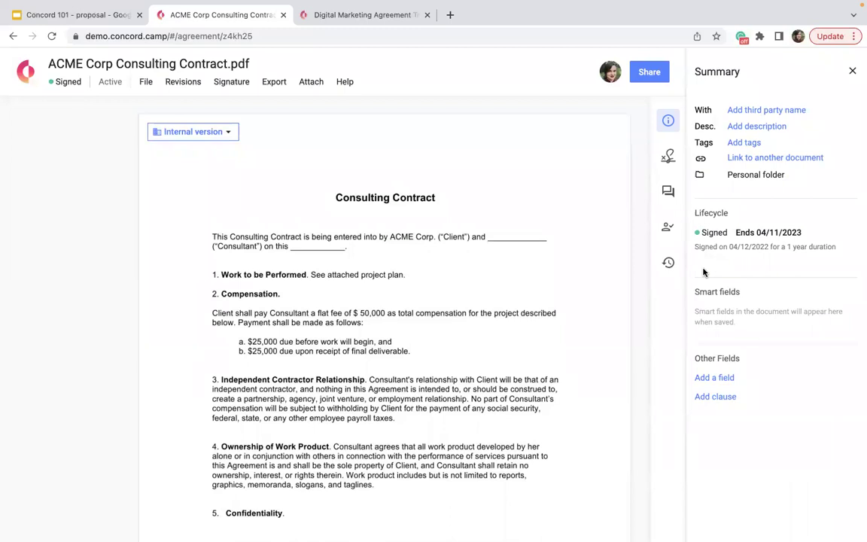
mouse_move(719, 230)
click(852, 71)
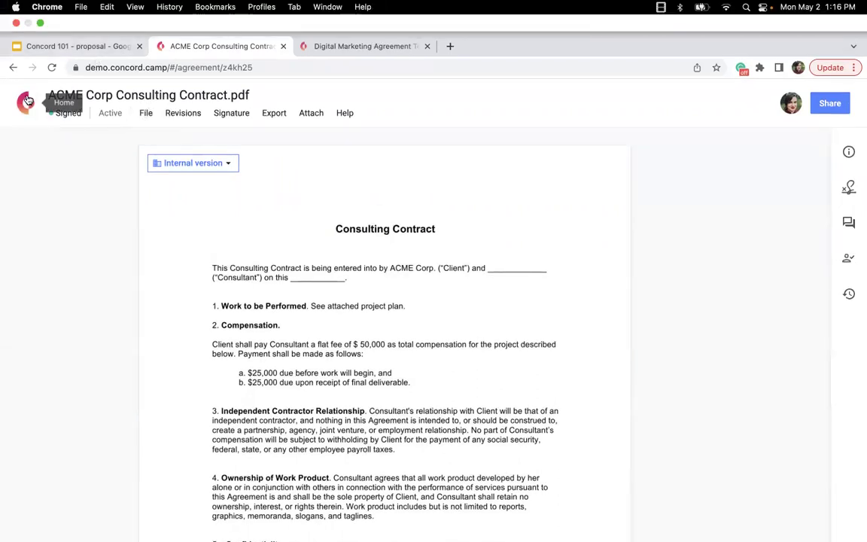
Step: Return to the home page and search all documents for 'Maxwell Inc'
click(75, 96)
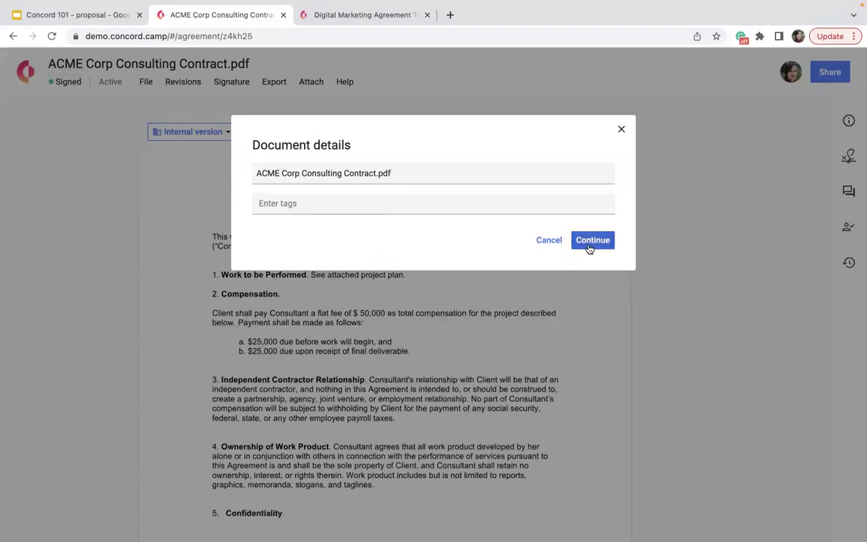
click(591, 241)
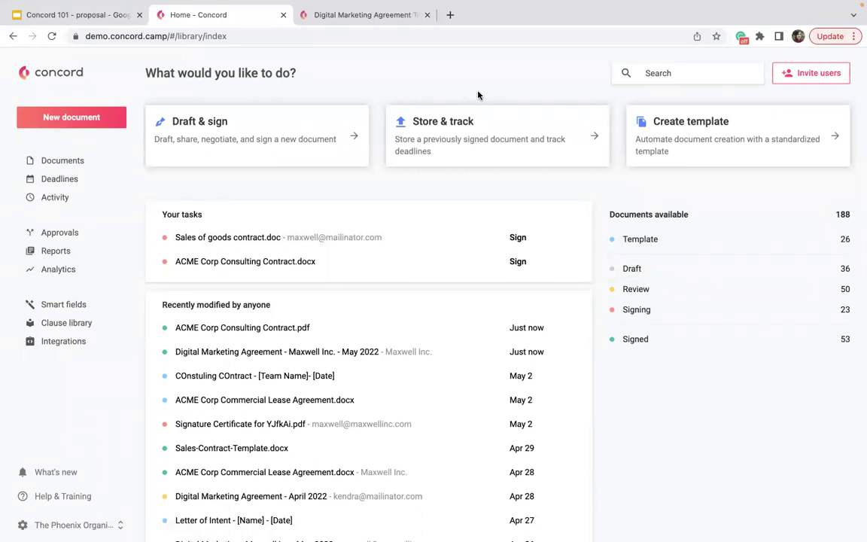
click(654, 72)
text(Maxwell Inc)
key(Return)
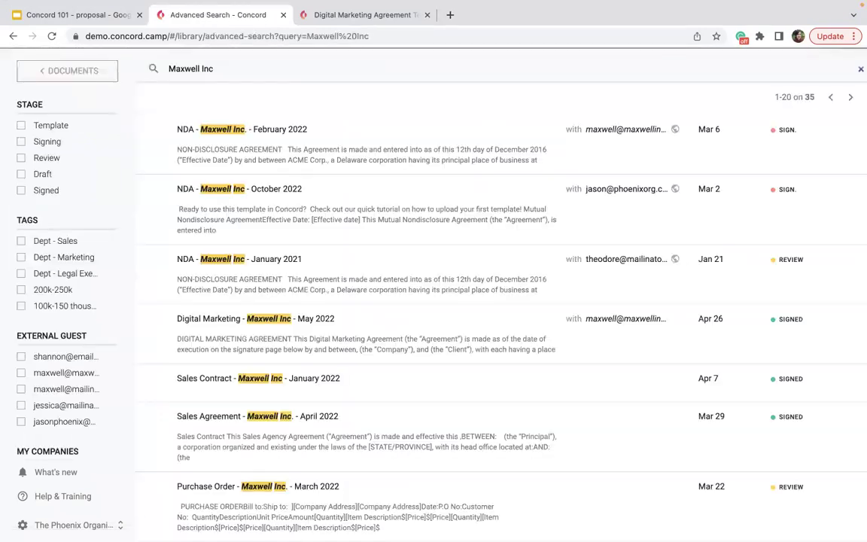